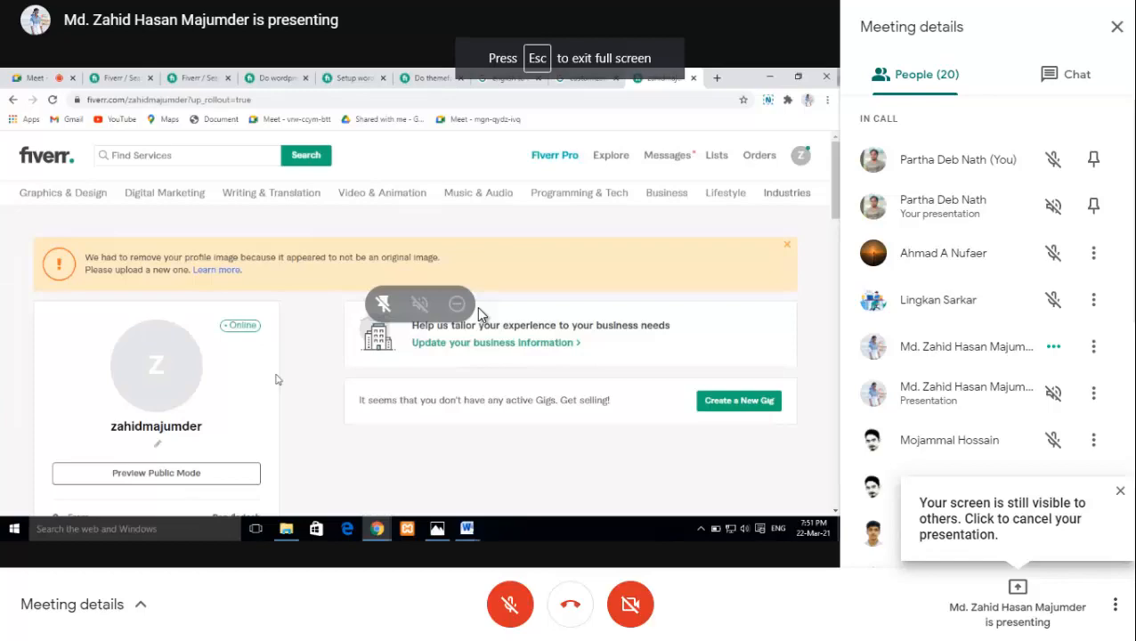
{"action": "key", "text": "Escape"}
{"action": "key", "text": "F11"}
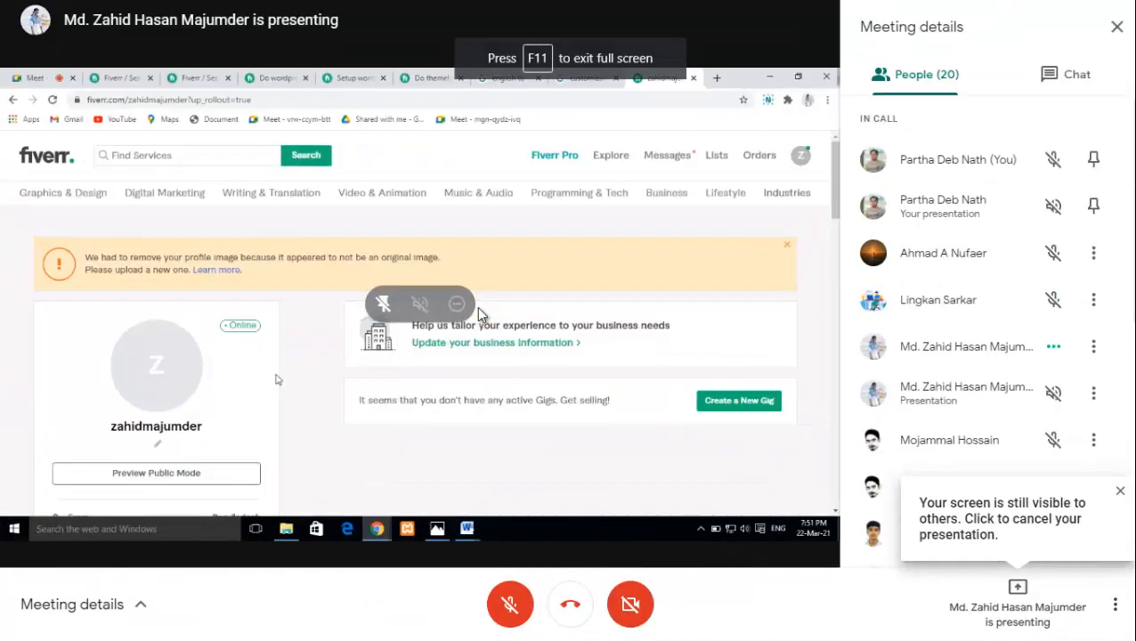
{"action": "key", "text": "Escape"}
{"action": "key", "text": "F11"}
{"action": "key", "text": "Escape"}
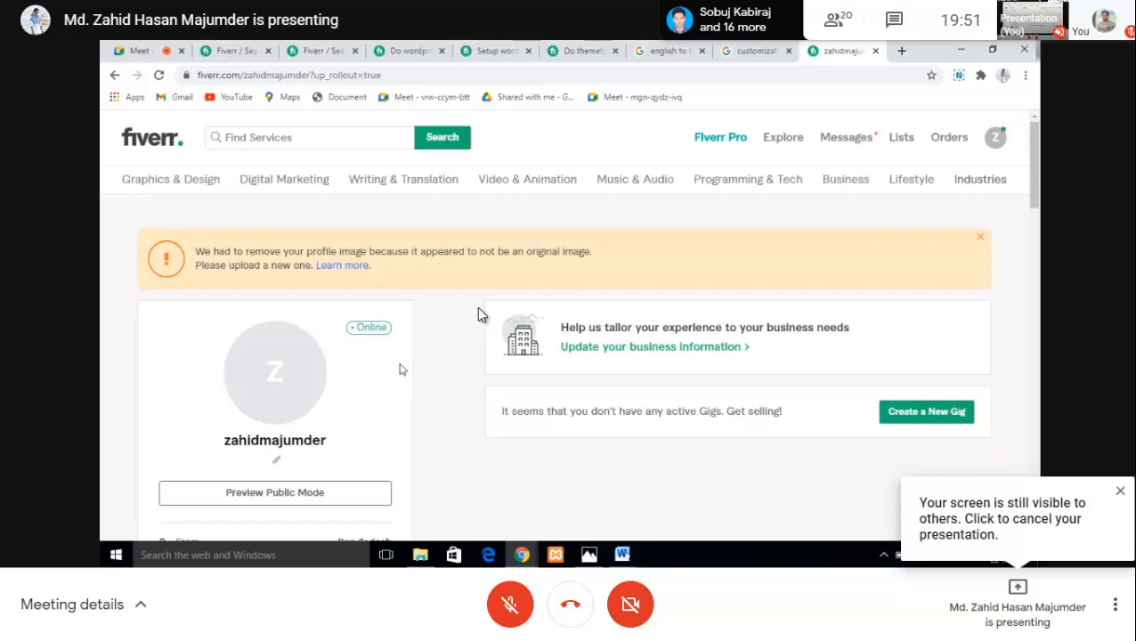
Step: Dismiss the notice about the removed profile image on the Fiverr profile page
{"action": "scroll", "coordinate": [398, 374], "scroll_direction": "down", "scroll_amount": 1}
{"action": "left_click", "coordinate": [980, 168]}
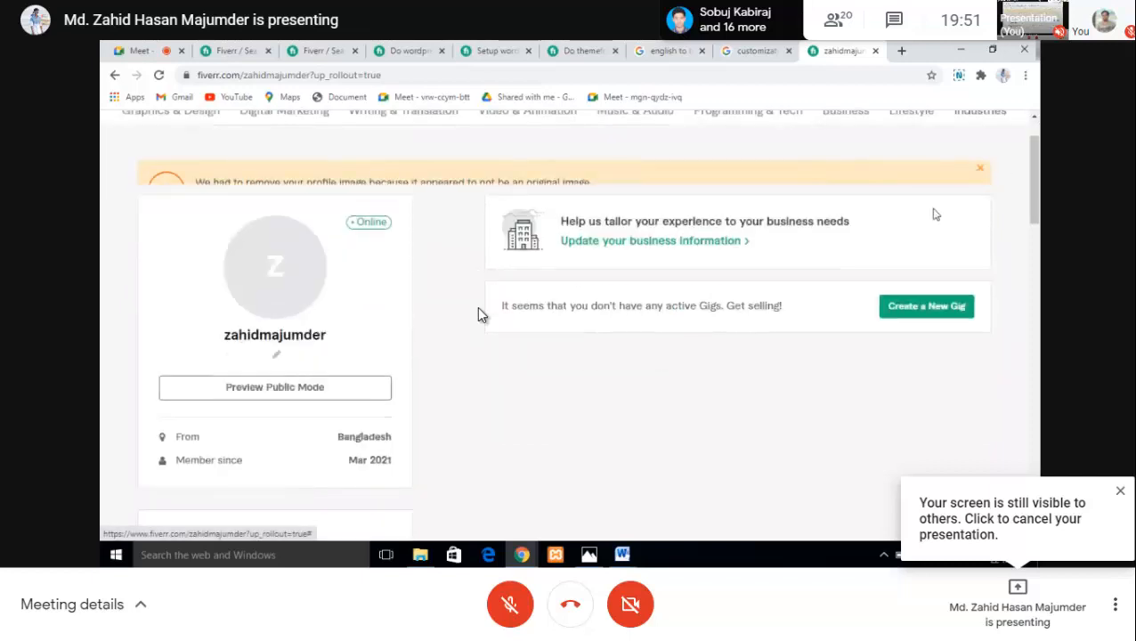
{"action": "scroll", "coordinate": [590, 358], "scroll_direction": "up", "scroll_amount": 1}
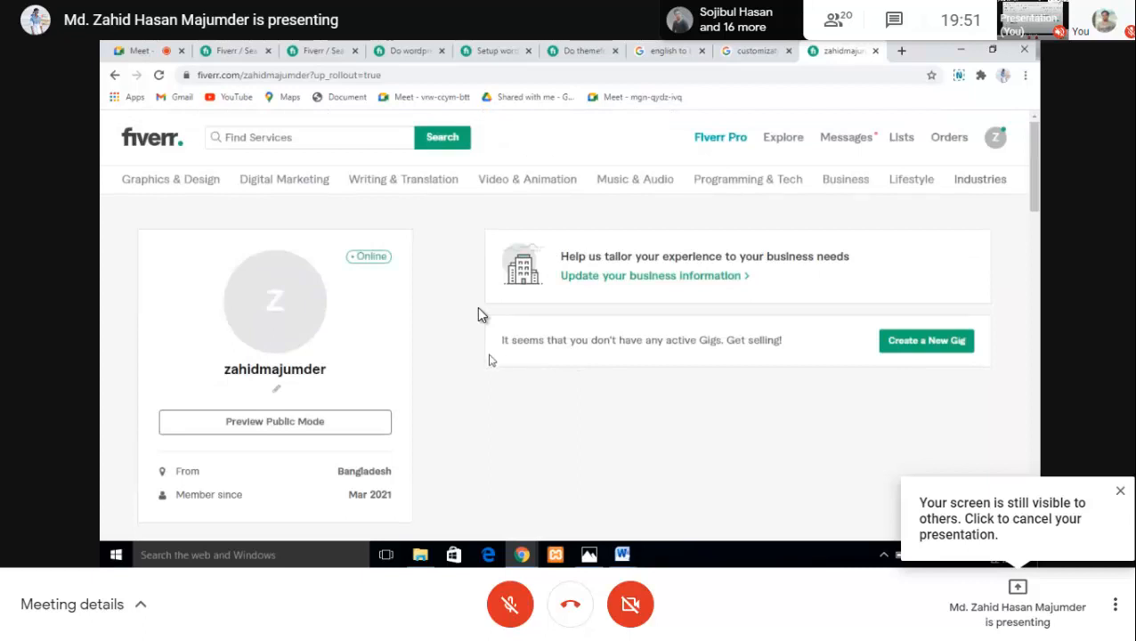
Step: Set the profile's one-line story to "I am wordpress website designer" and save it
{"action": "mouse_move", "coordinate": [286, 321]}
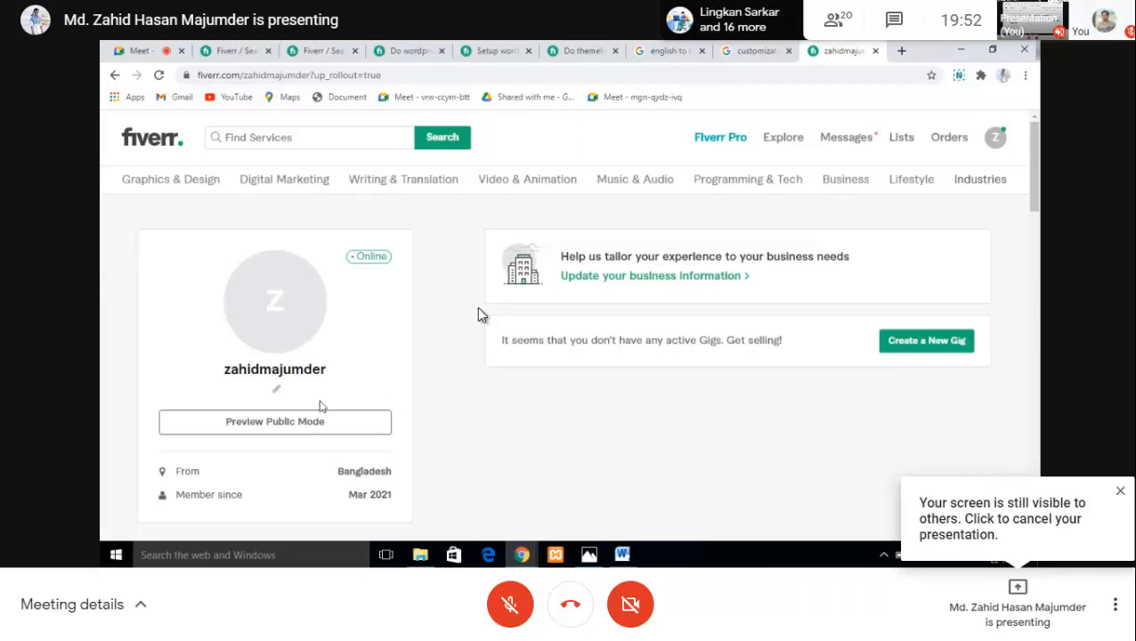
{"action": "left_click", "coordinate": [275, 396]}
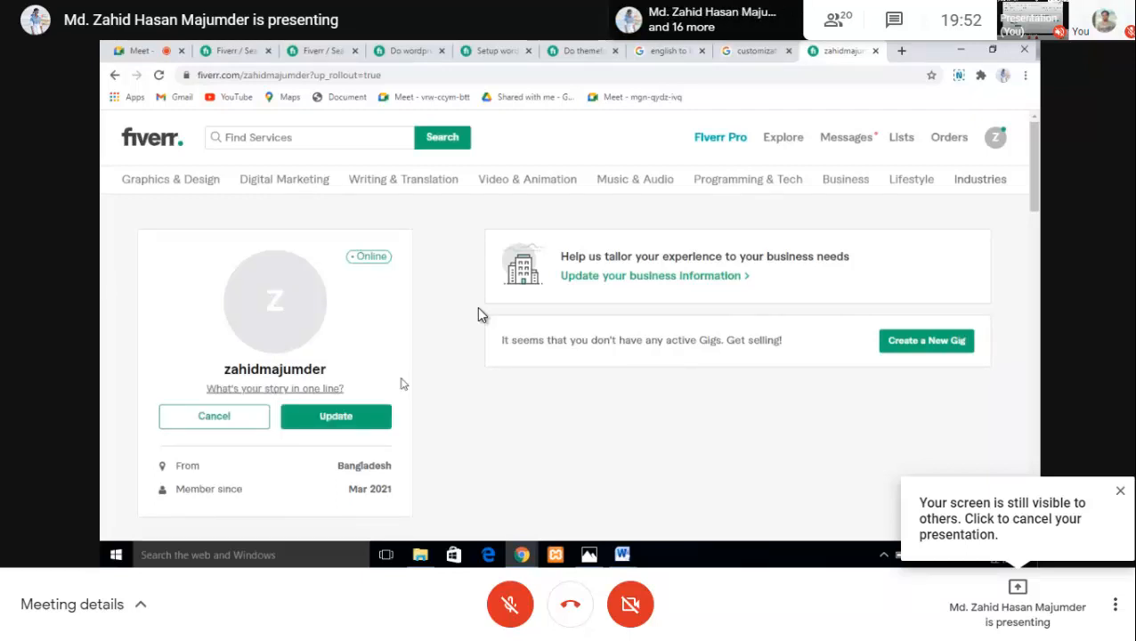
{"action": "type", "text": "I am wor"}
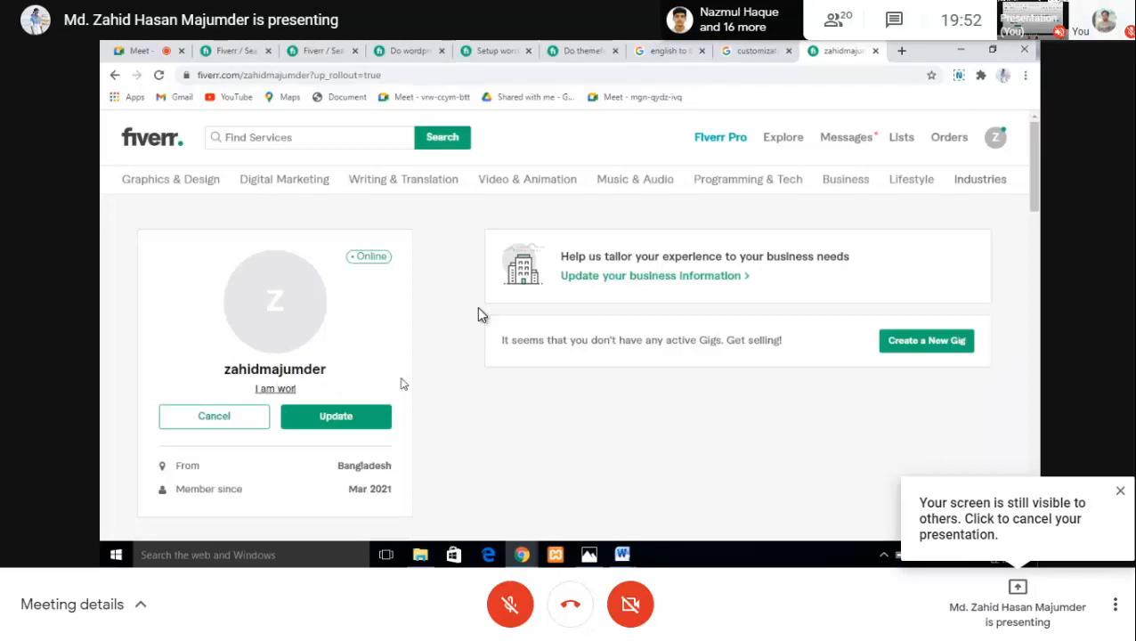
{"action": "type", "text": "dpress de"}
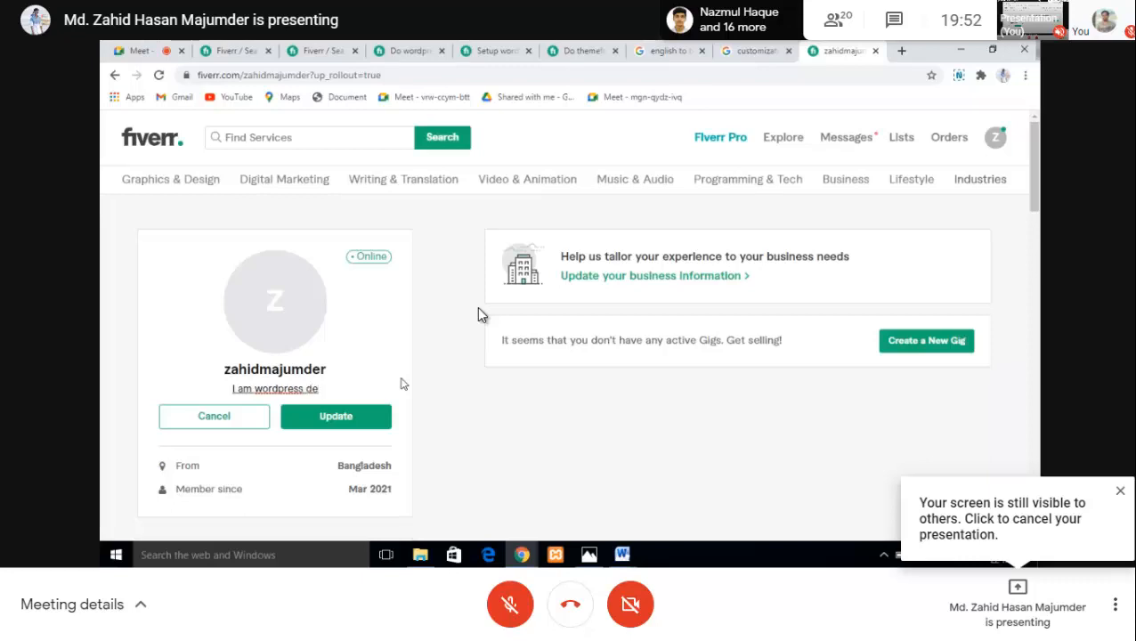
{"action": "type", "text": "isi"}
{"action": "key", "text": "BackSpace"}
{"action": "key", "text": "BackSpace"}
{"action": "key", "text": "BackSpace"}
{"action": "key", "text": "BackSpace"}
{"action": "type", "text": "website"}
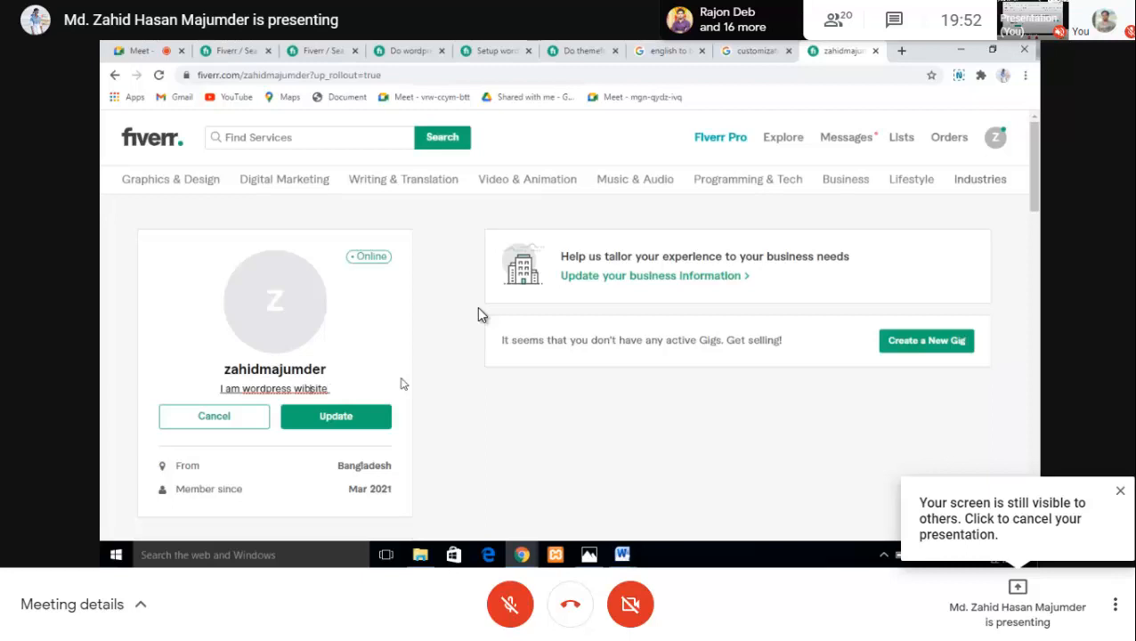
{"action": "key", "text": "BackSpace"}
{"action": "type", "text": "e"}
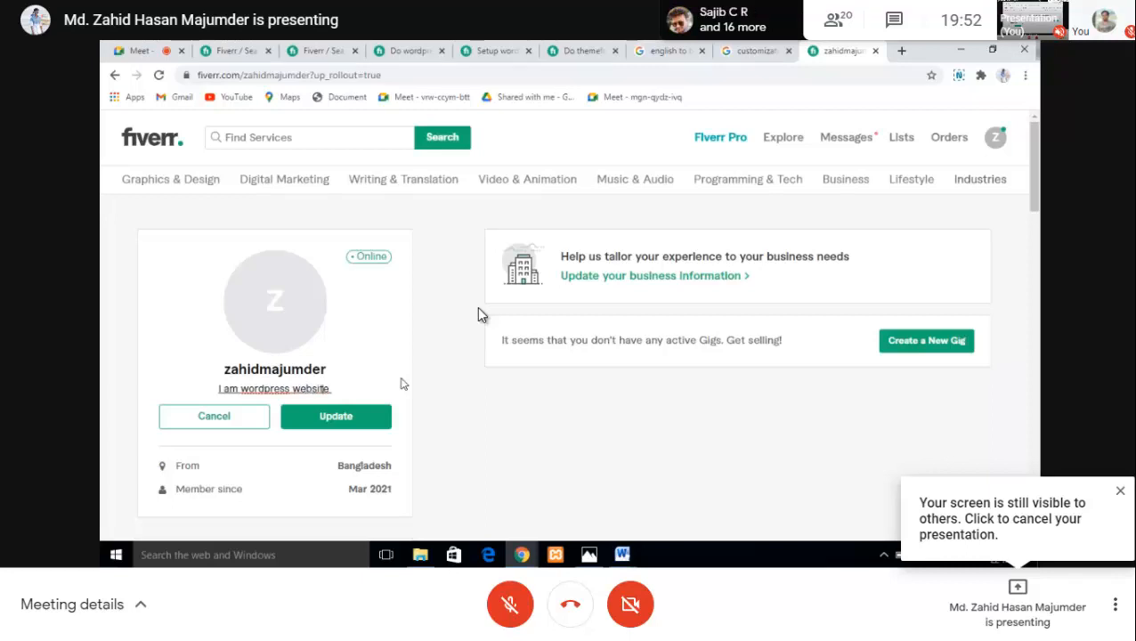
{"action": "key", "text": "Right"}
{"action": "key", "text": "Right"}
{"action": "type", "text": "de"}
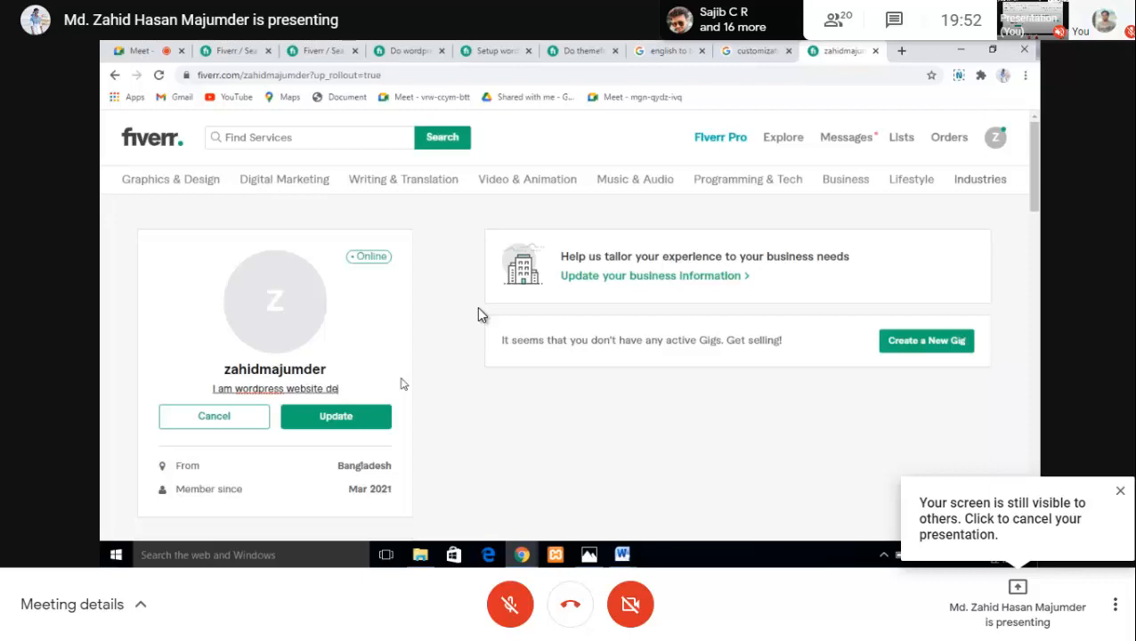
{"action": "type", "text": "sign"}
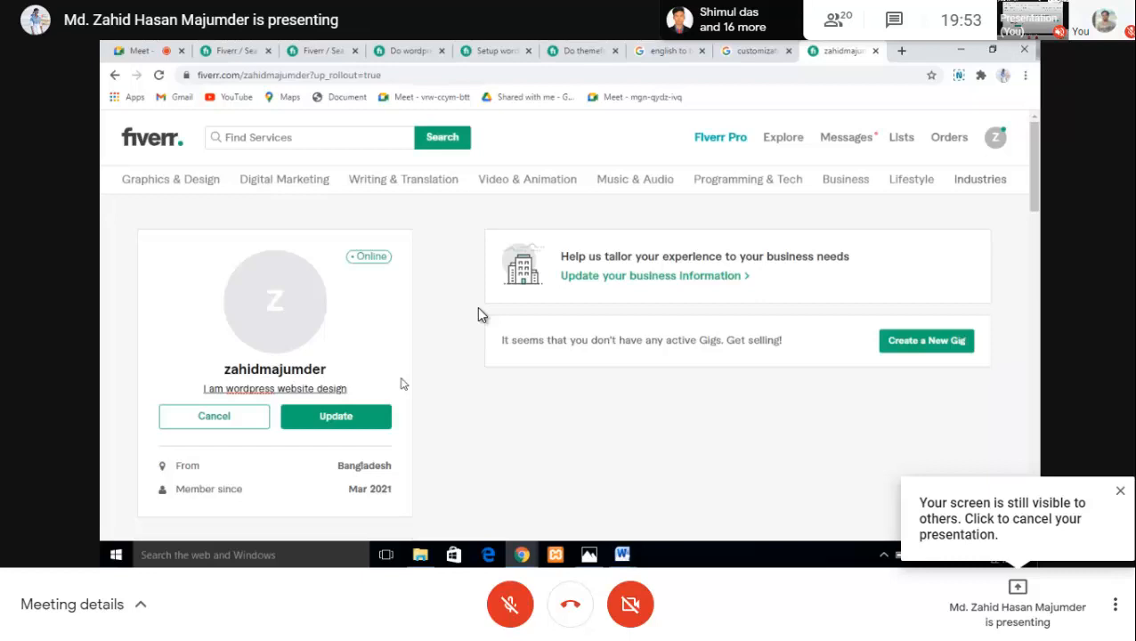
{"action": "type", "text": "er"}
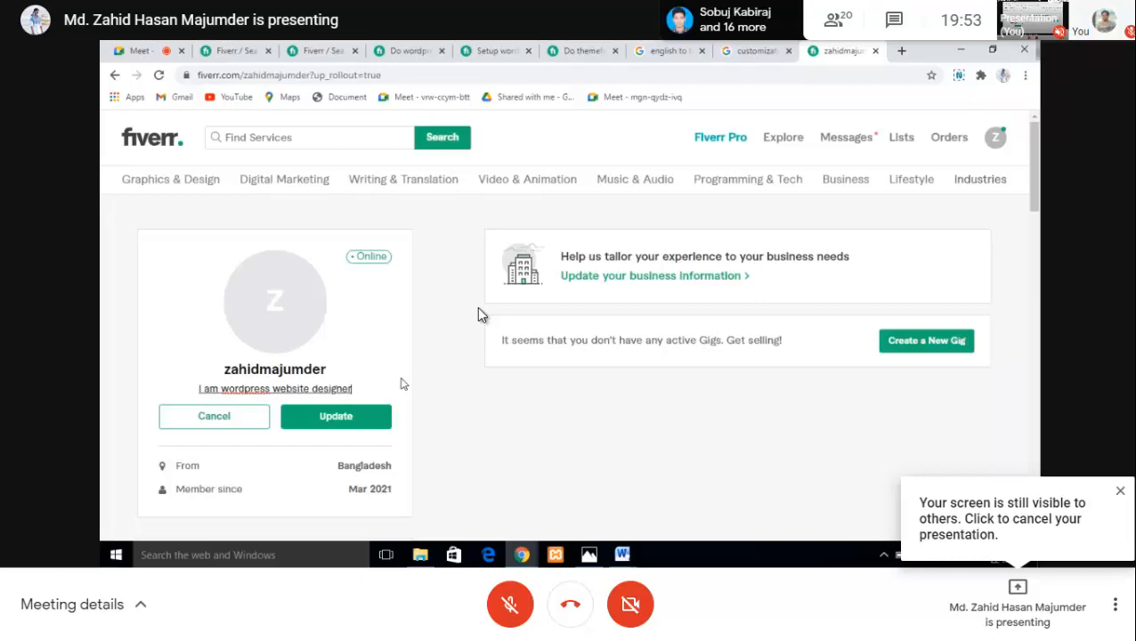
{"action": "left_click", "coordinate": [352, 421]}
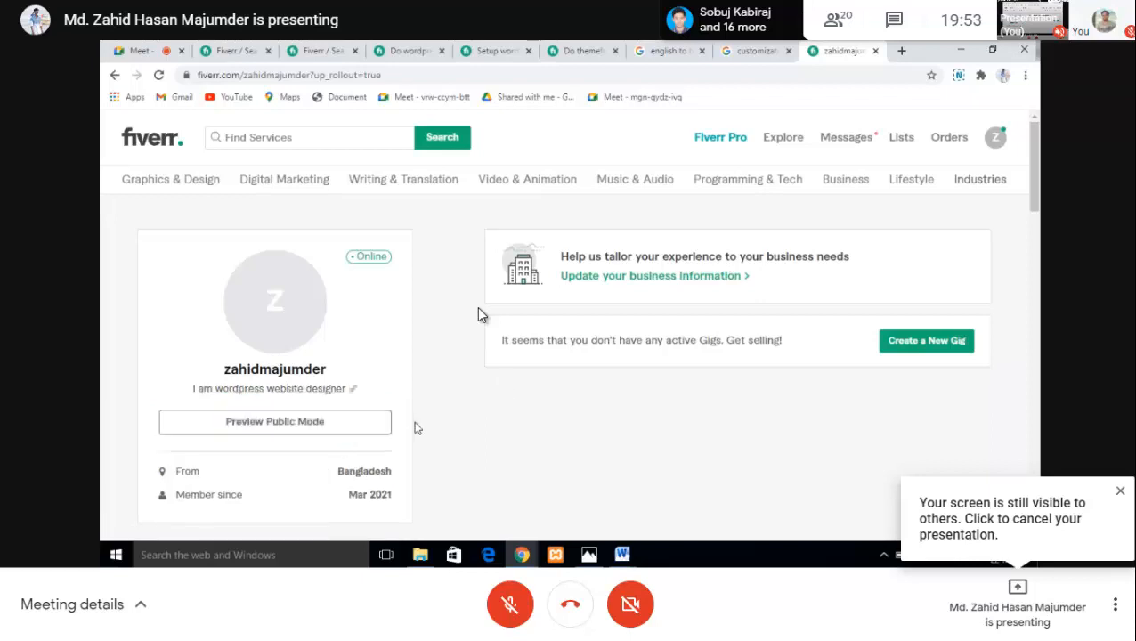
Step: Open the profile description for editing and select the whole text of fainal about.docx in Word
{"action": "scroll", "coordinate": [504, 443], "scroll_direction": "down", "scroll_amount": 1}
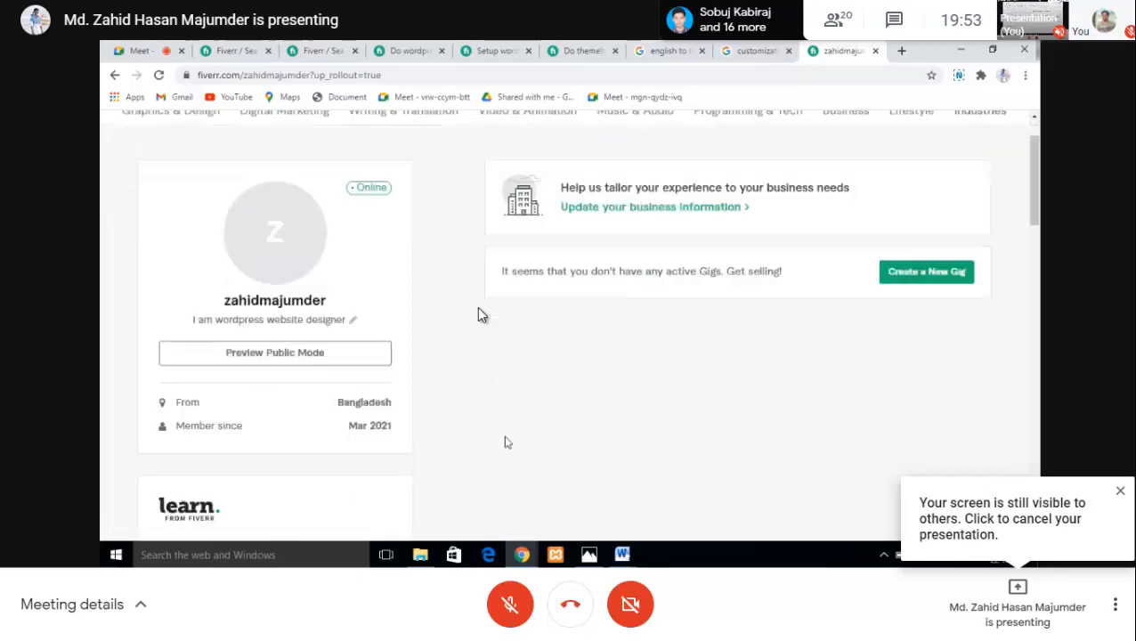
{"action": "scroll", "coordinate": [505, 443], "scroll_direction": "up", "scroll_amount": 1}
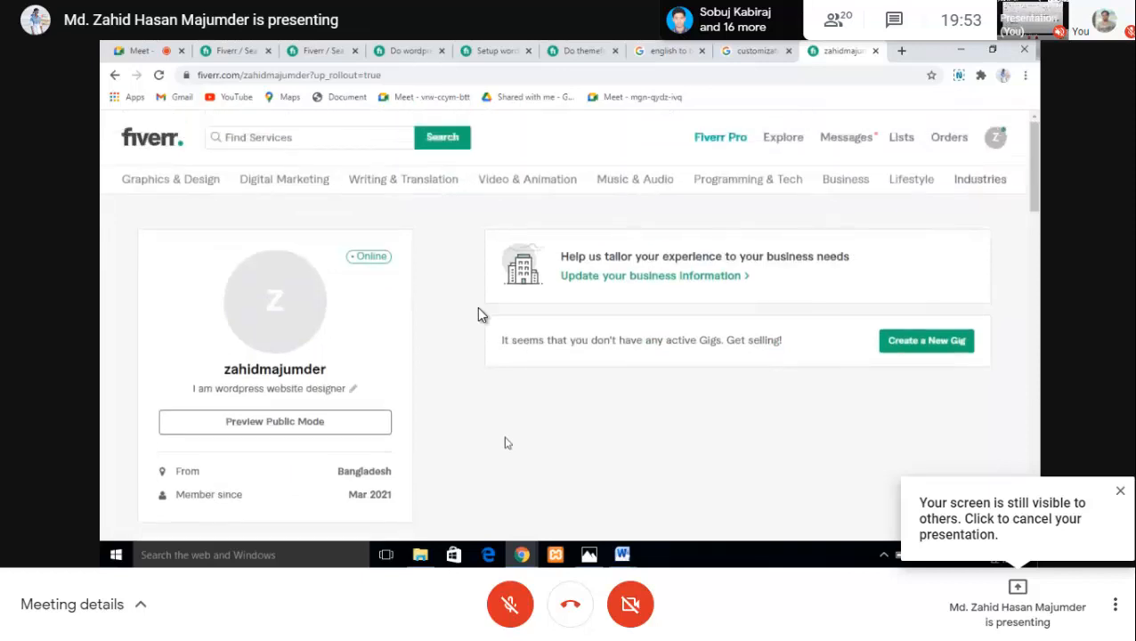
{"action": "scroll", "coordinate": [505, 444], "scroll_direction": "down", "scroll_amount": 5}
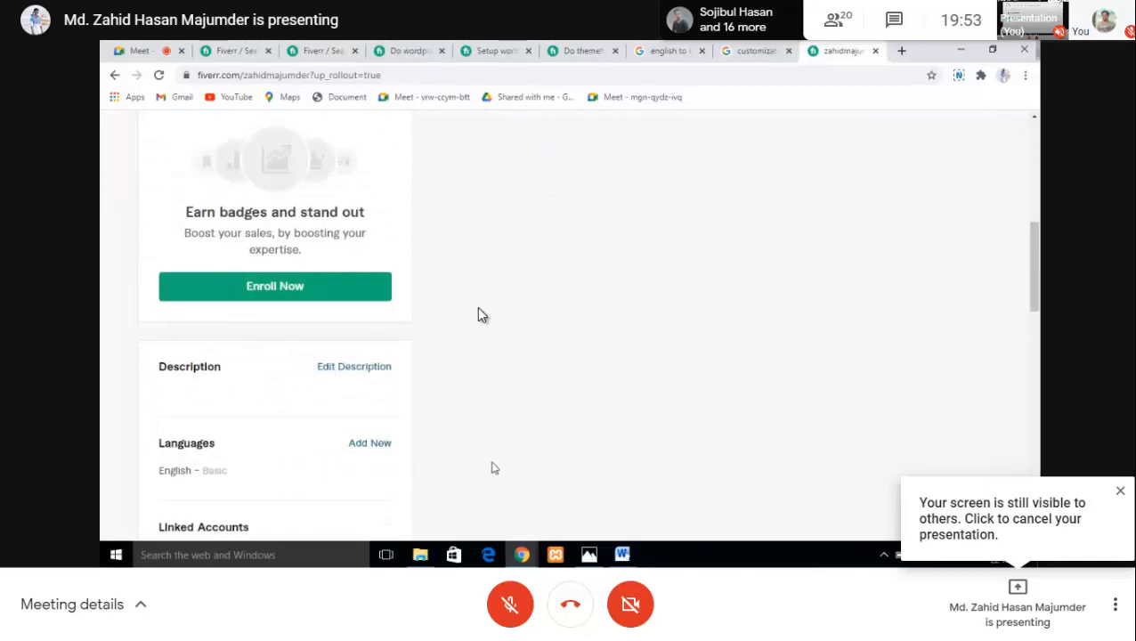
{"action": "scroll", "coordinate": [494, 468], "scroll_direction": "up", "scroll_amount": 1}
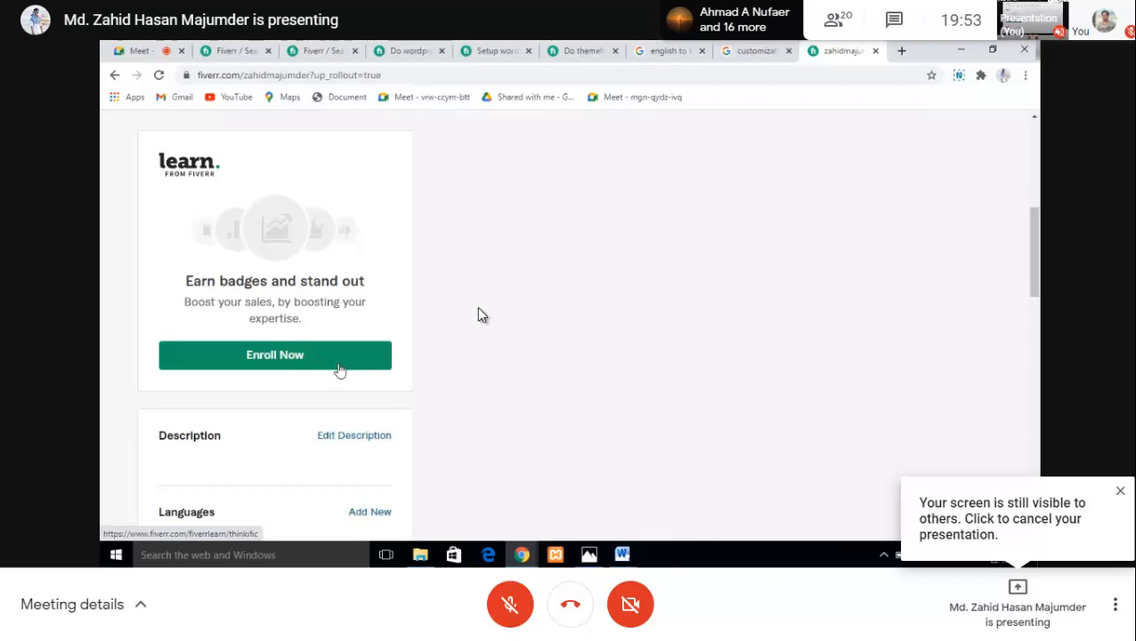
{"action": "scroll", "coordinate": [340, 373], "scroll_direction": "down", "scroll_amount": 2}
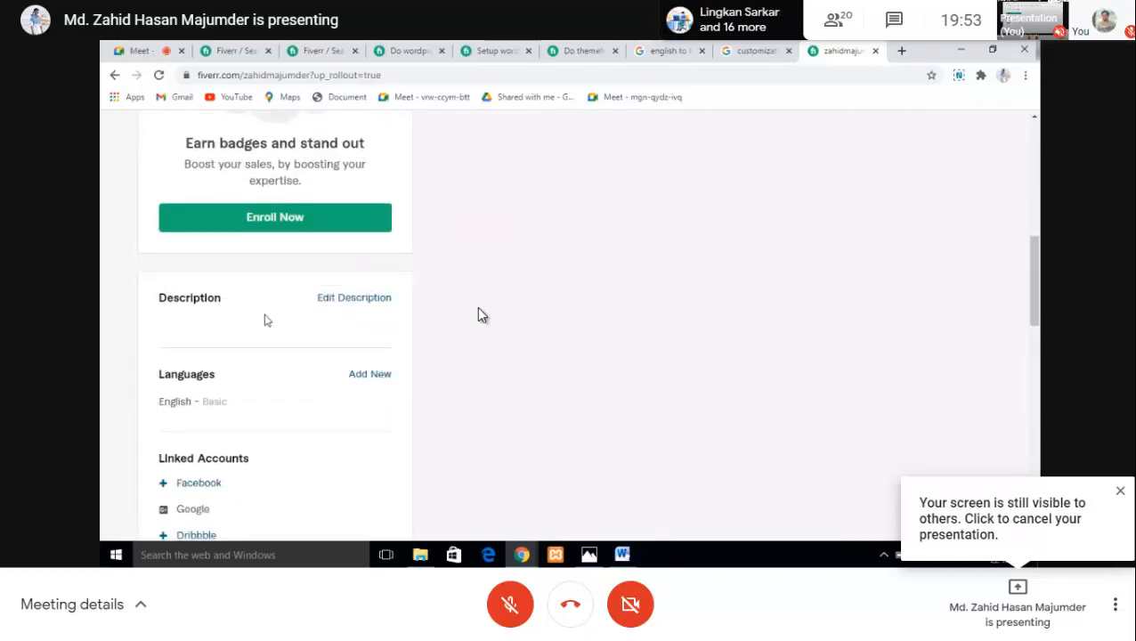
{"action": "left_click", "coordinate": [357, 299]}
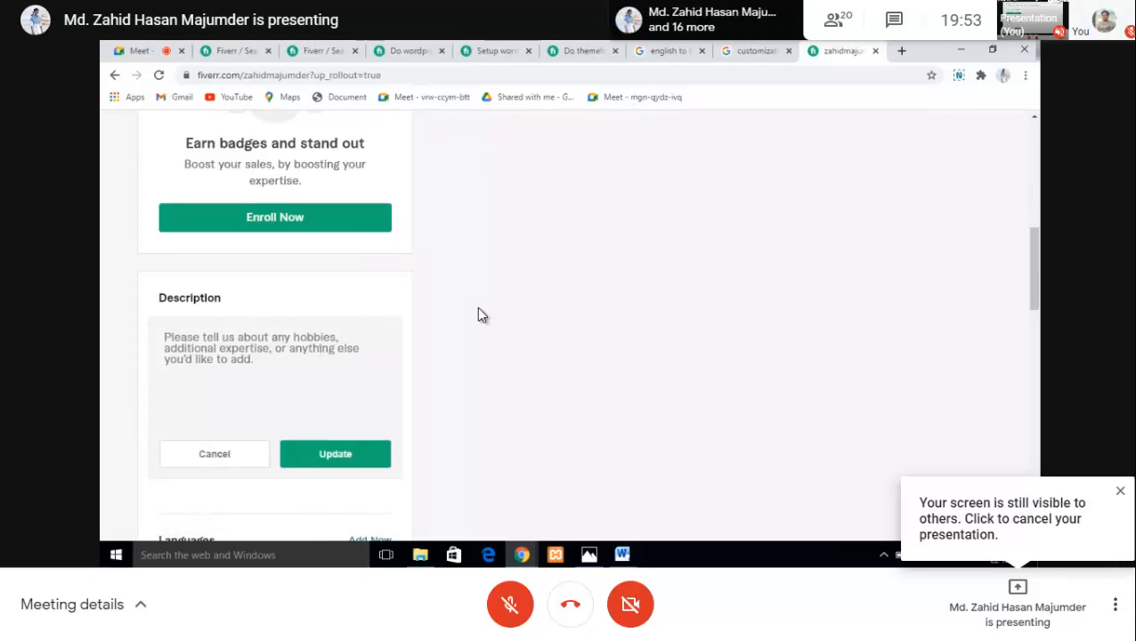
{"action": "mouse_move", "coordinate": [623, 556]}
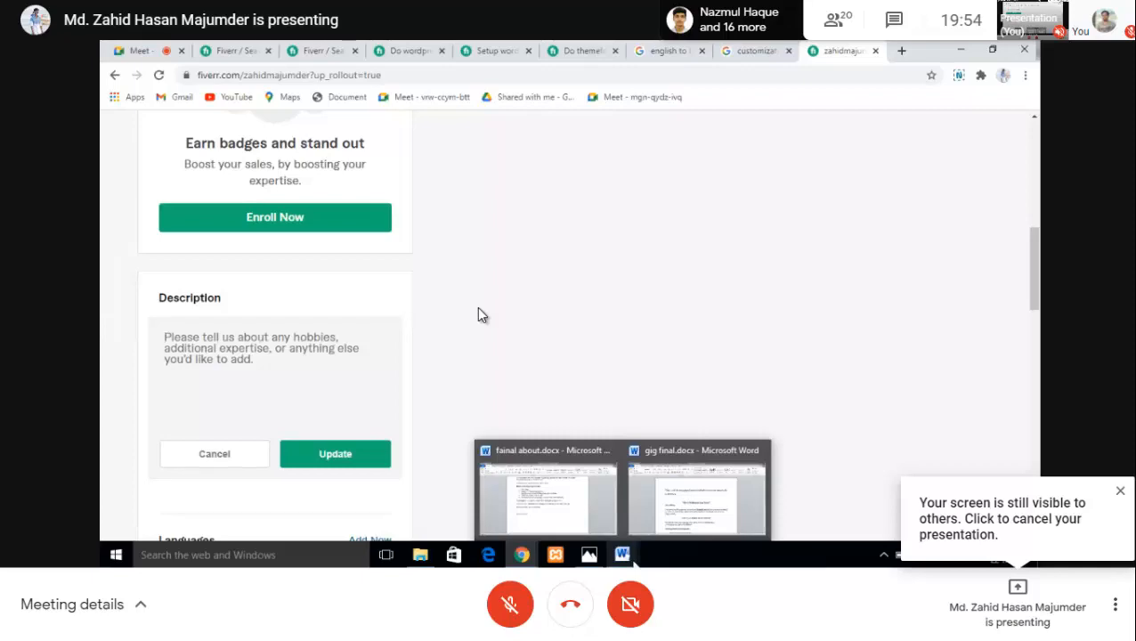
{"action": "left_click", "coordinate": [586, 516]}
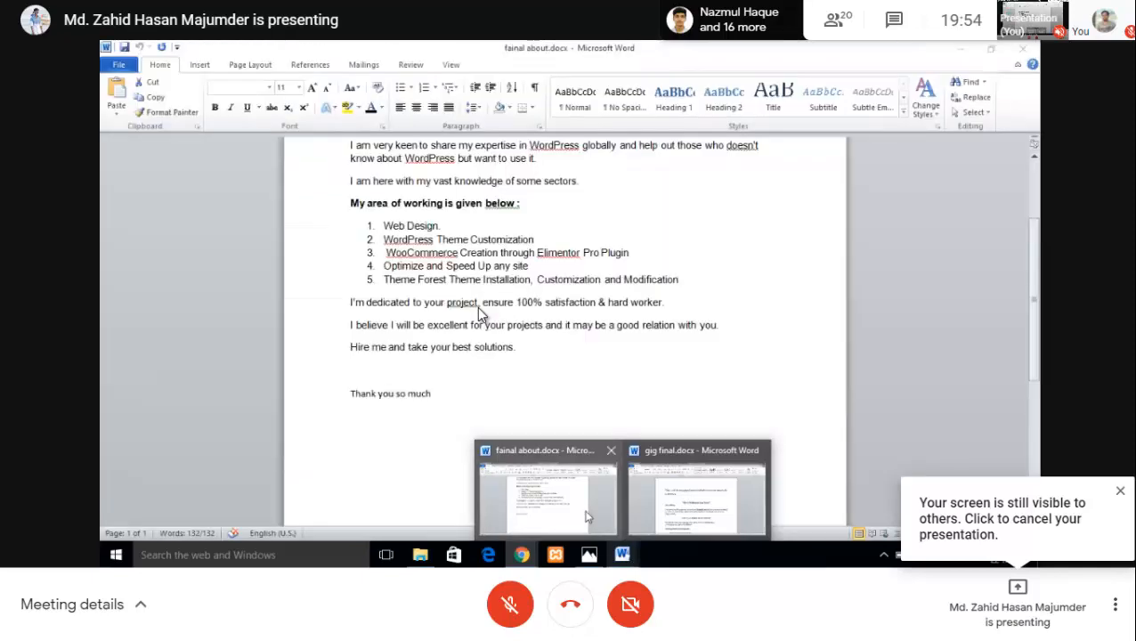
{"action": "key", "text": "ctrl+a"}
{"action": "scroll", "coordinate": [534, 356], "scroll_direction": "up", "scroll_amount": 3}
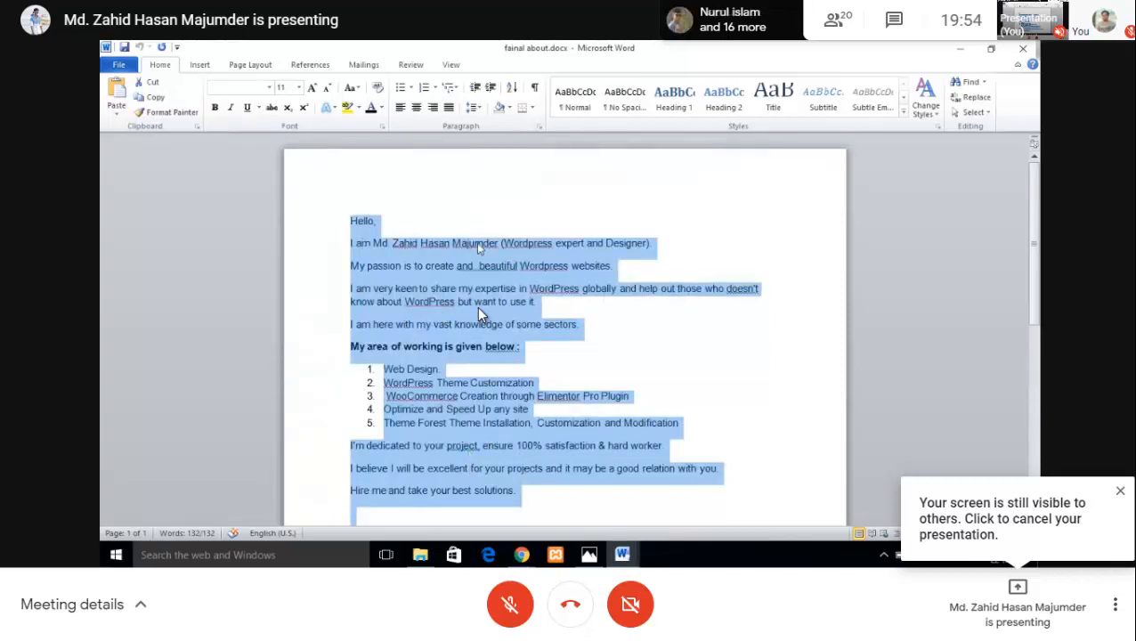
Step: Switch to Chrome, fill the description with the document's introduction through "vast knowledge of some sectors", joining the last two paragraphs, and save it
{"action": "left_click", "coordinate": [521, 553]}
{"action": "key", "text": "BackSpace"}
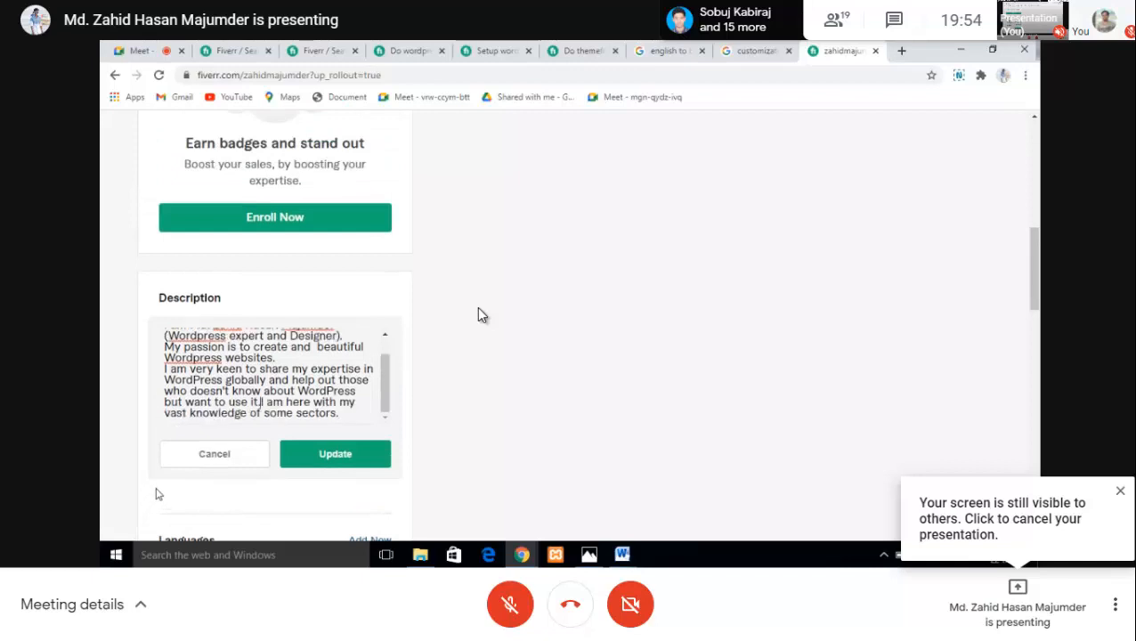
{"action": "type", "text": "."}
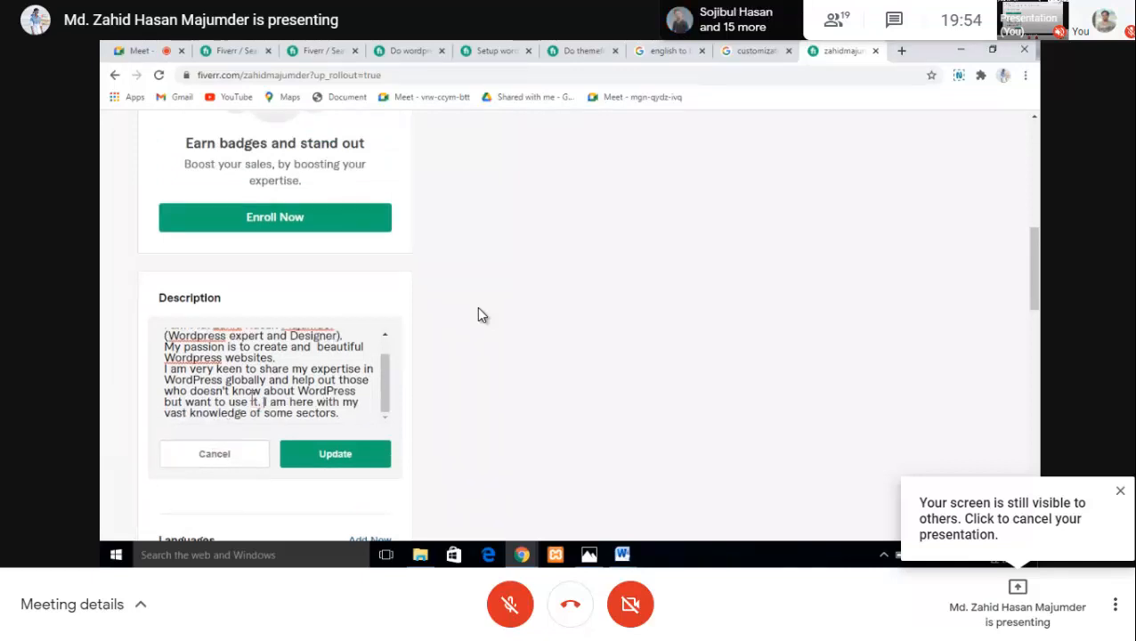
{"action": "scroll", "coordinate": [269, 399], "scroll_direction": "up", "scroll_amount": 3}
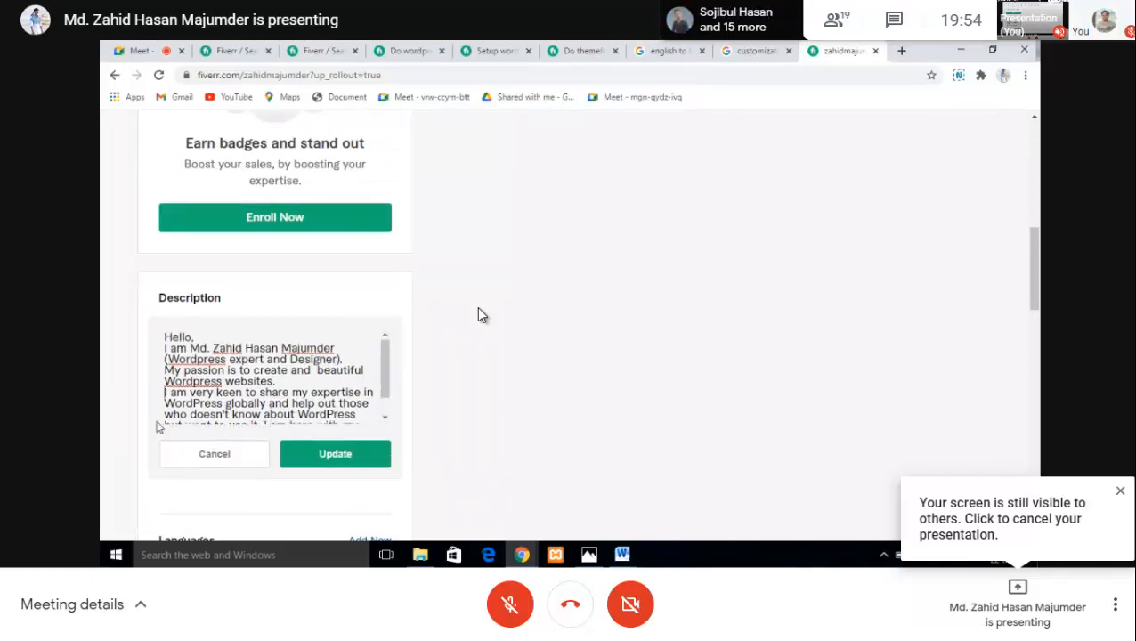
{"action": "left_click", "coordinate": [334, 453]}
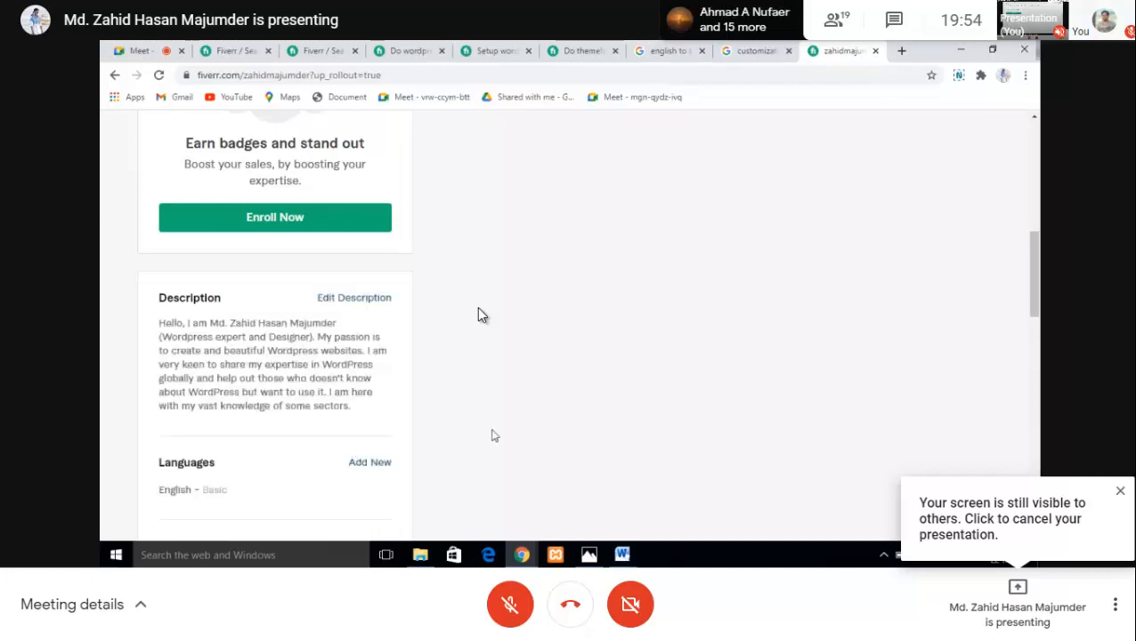
Step: Add Bengali to the profile's languages with the level Fluent
{"action": "scroll", "coordinate": [454, 433], "scroll_direction": "down", "scroll_amount": 3}
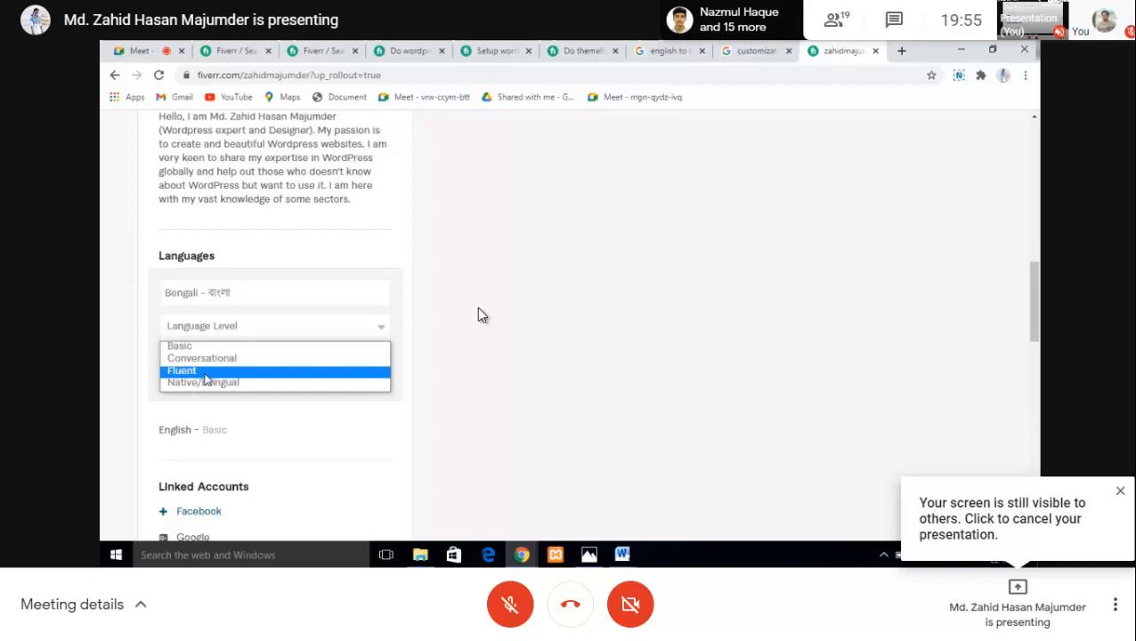
{"action": "left_click", "coordinate": [207, 374]}
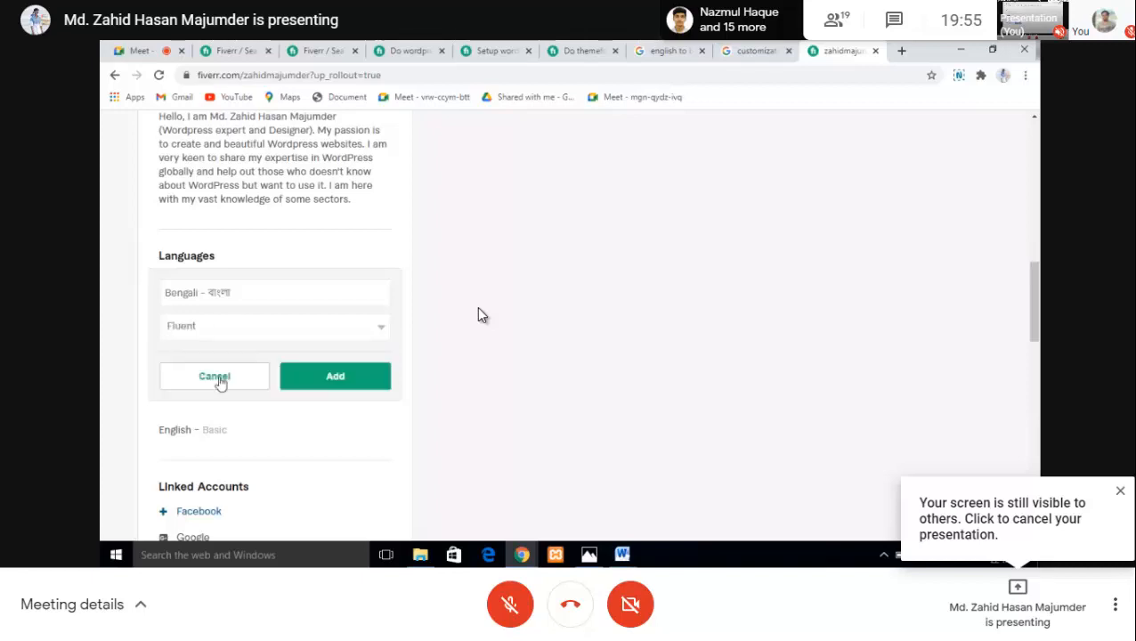
{"action": "left_click", "coordinate": [322, 383]}
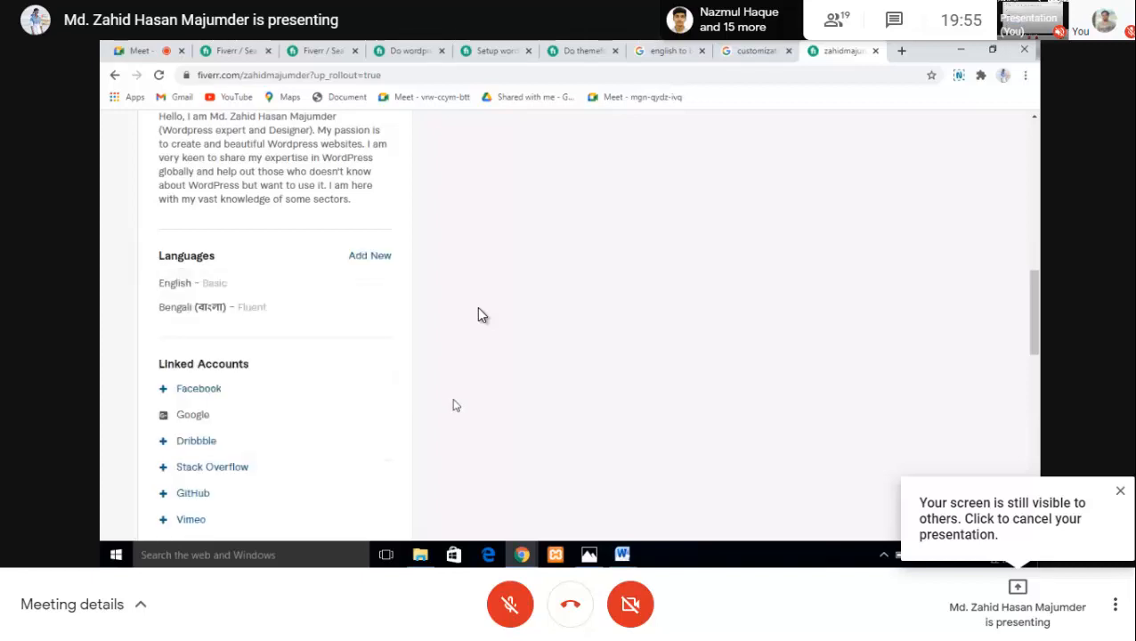
Step: Examine the profile's Linked Accounts, Skills, Education and Certification sections
{"action": "scroll", "coordinate": [455, 405], "scroll_direction": "down", "scroll_amount": 1}
{"action": "scroll", "coordinate": [455, 405], "scroll_direction": "down", "scroll_amount": 1}
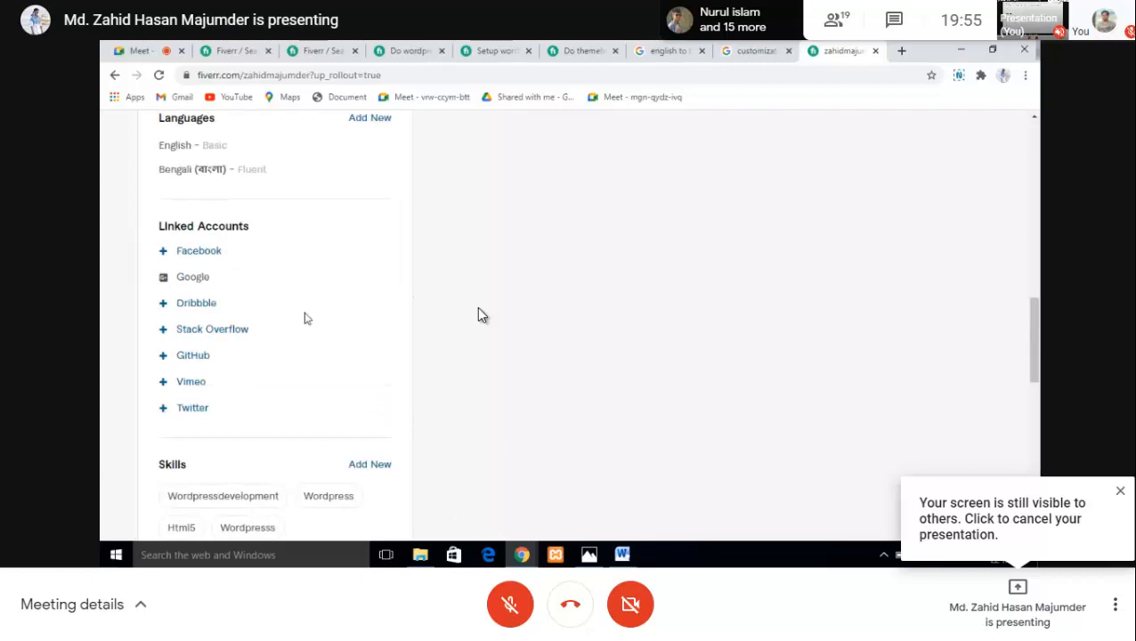
{"action": "left_click", "coordinate": [142, 51]}
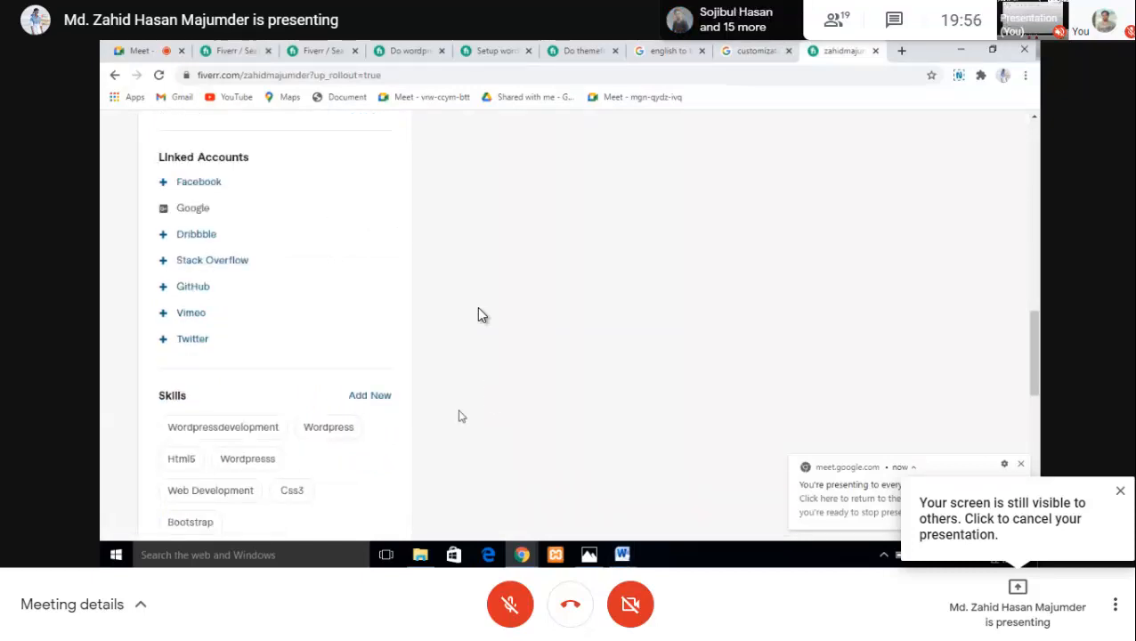
{"action": "scroll", "coordinate": [525, 421], "scroll_direction": "down", "scroll_amount": 1}
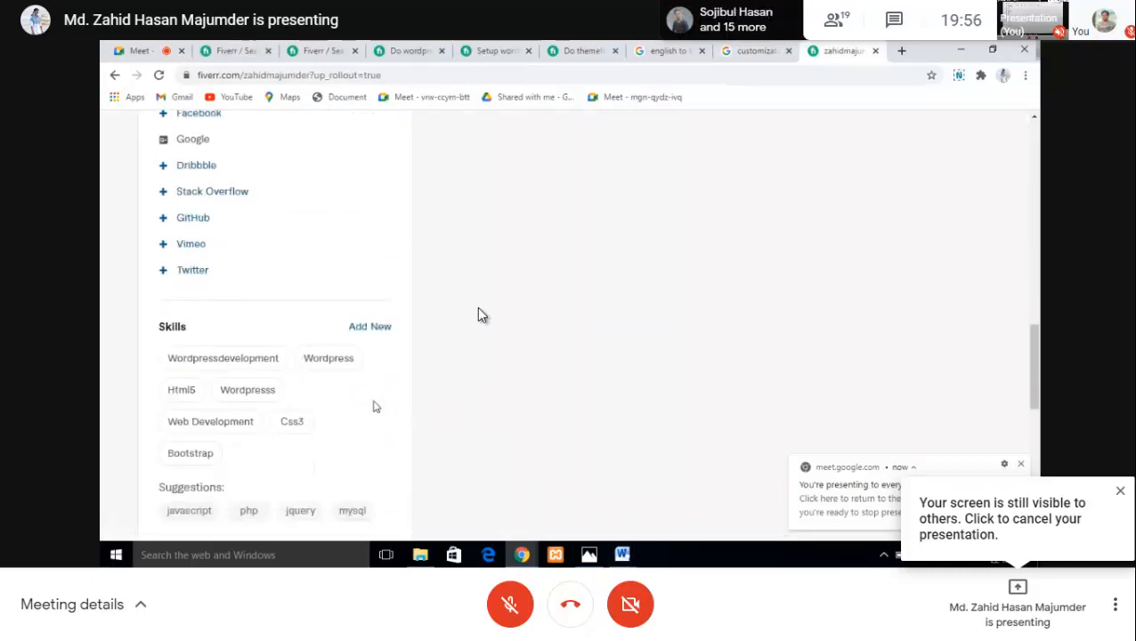
{"action": "scroll", "coordinate": [396, 440], "scroll_direction": "down", "scroll_amount": 1}
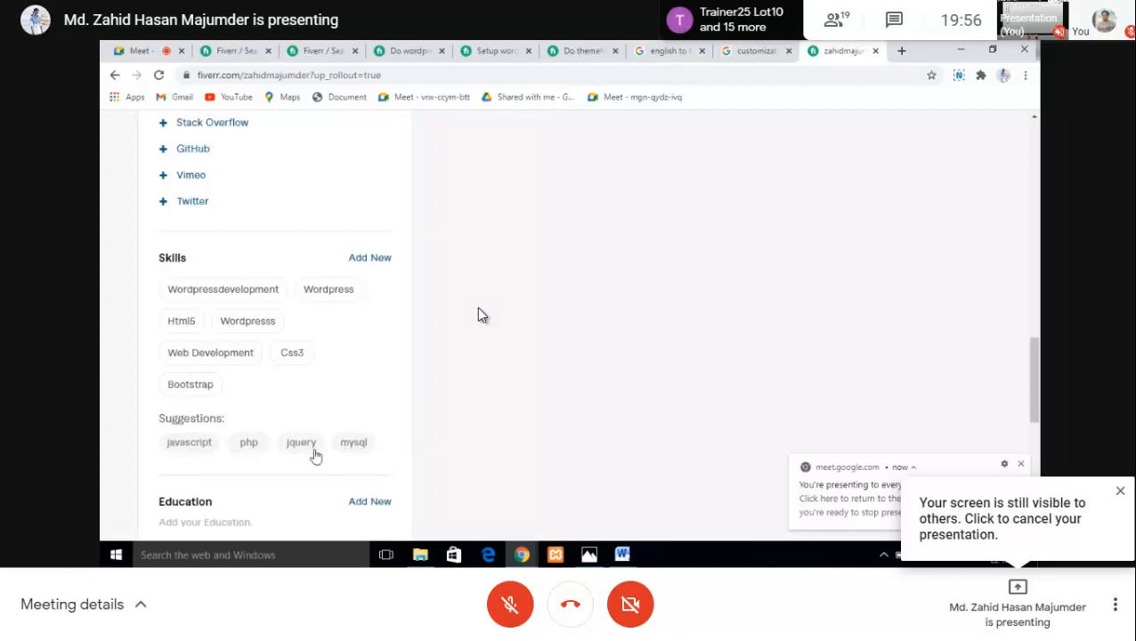
{"action": "scroll", "coordinate": [436, 447], "scroll_direction": "down", "scroll_amount": 1}
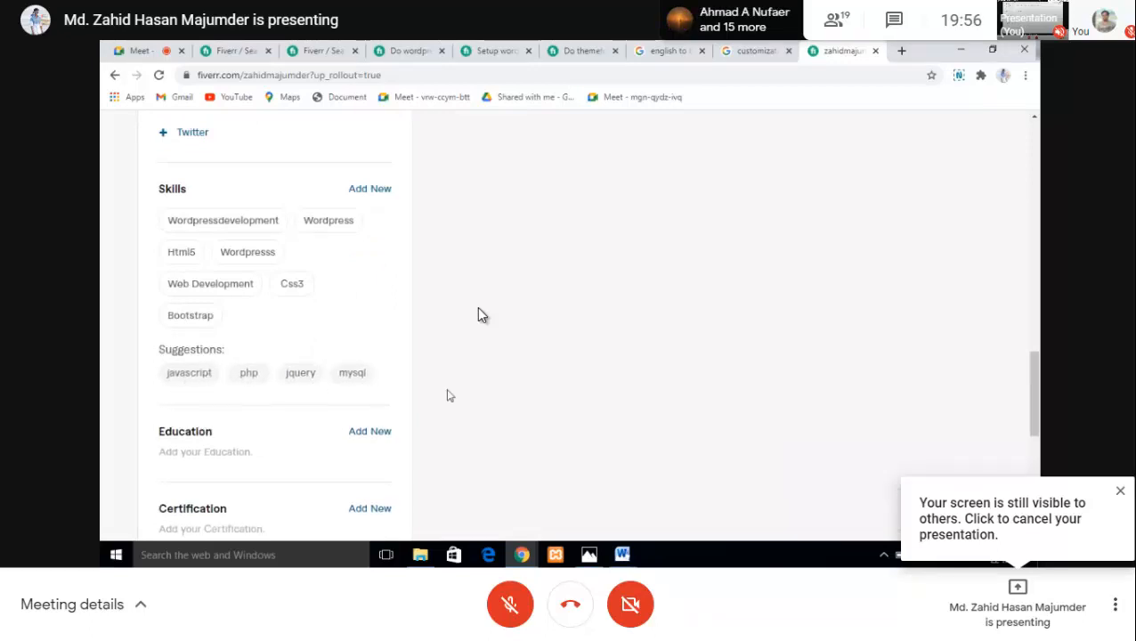
Step: Start a new certification entry in the profile and enter "Web" as the beginning of the certificate or award name
{"action": "scroll", "coordinate": [507, 404], "scroll_direction": "down", "scroll_amount": 1}
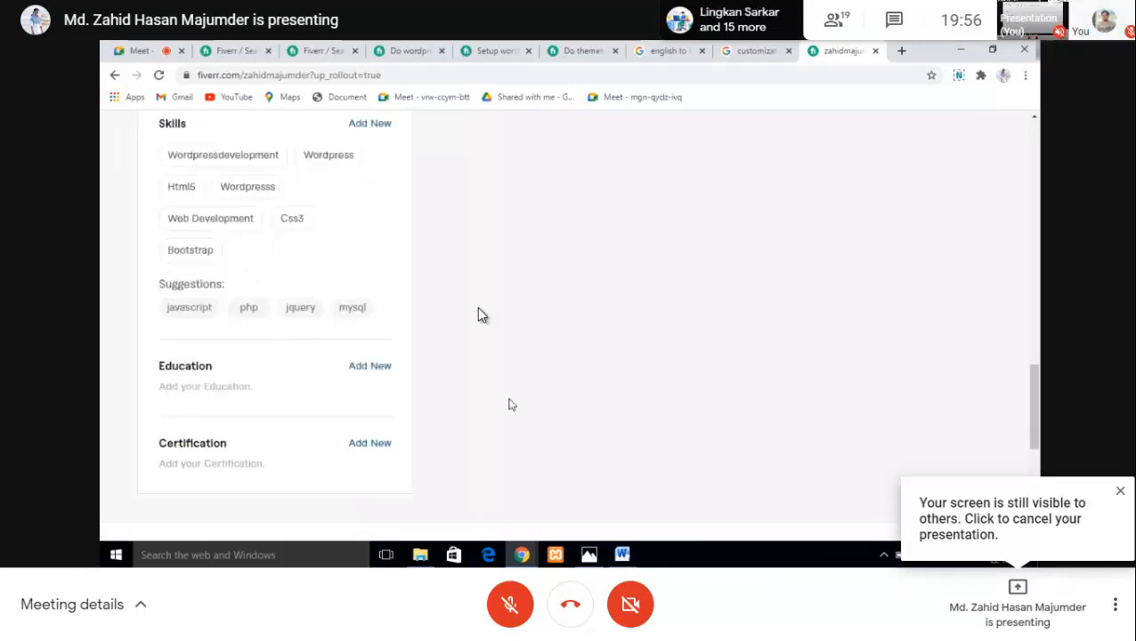
{"action": "scroll", "coordinate": [476, 413], "scroll_direction": "down", "scroll_amount": 2}
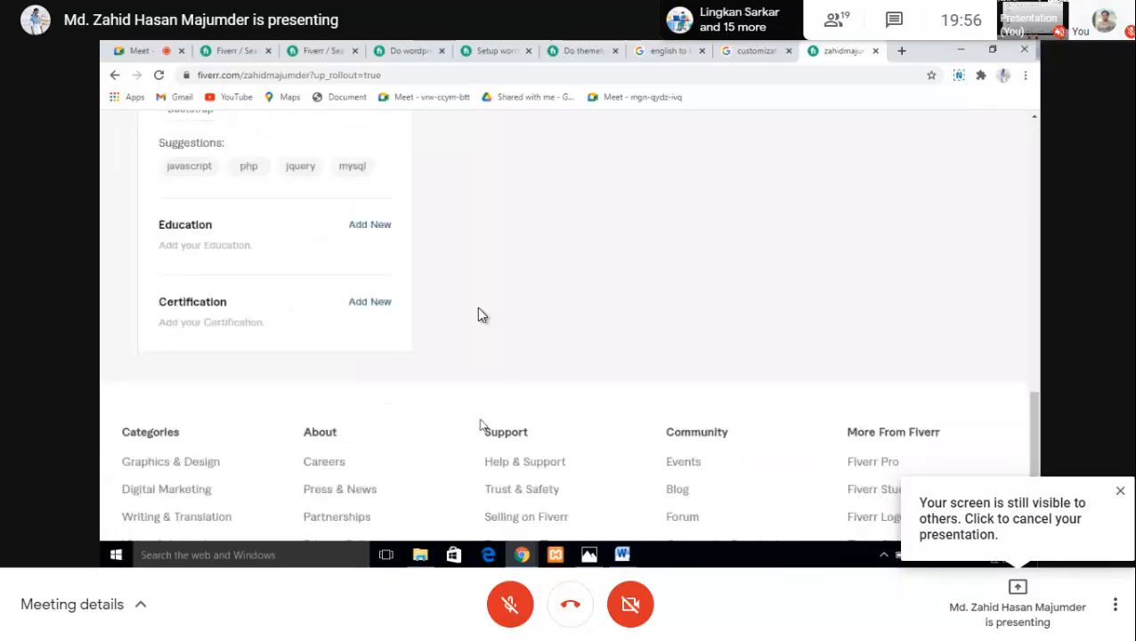
{"action": "scroll", "coordinate": [612, 407], "scroll_direction": "up", "scroll_amount": 3}
{"action": "scroll", "coordinate": [612, 407], "scroll_direction": "down", "scroll_amount": 2}
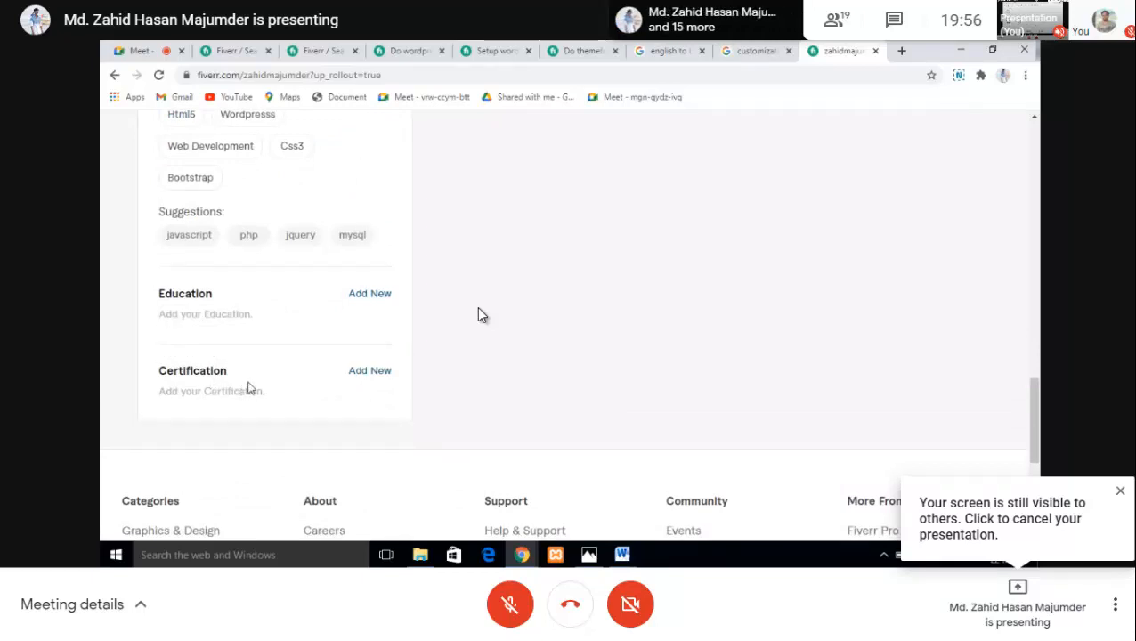
{"action": "left_click", "coordinate": [360, 372]}
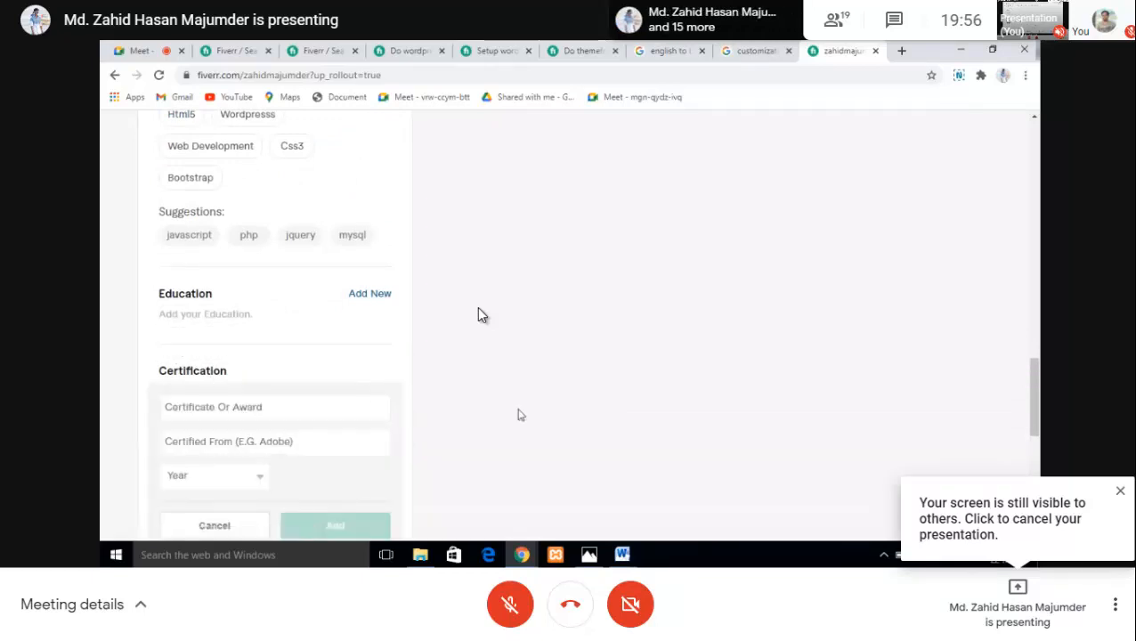
{"action": "scroll", "coordinate": [409, 419], "scroll_direction": "down", "scroll_amount": 3}
{"action": "left_click", "coordinate": [244, 272]}
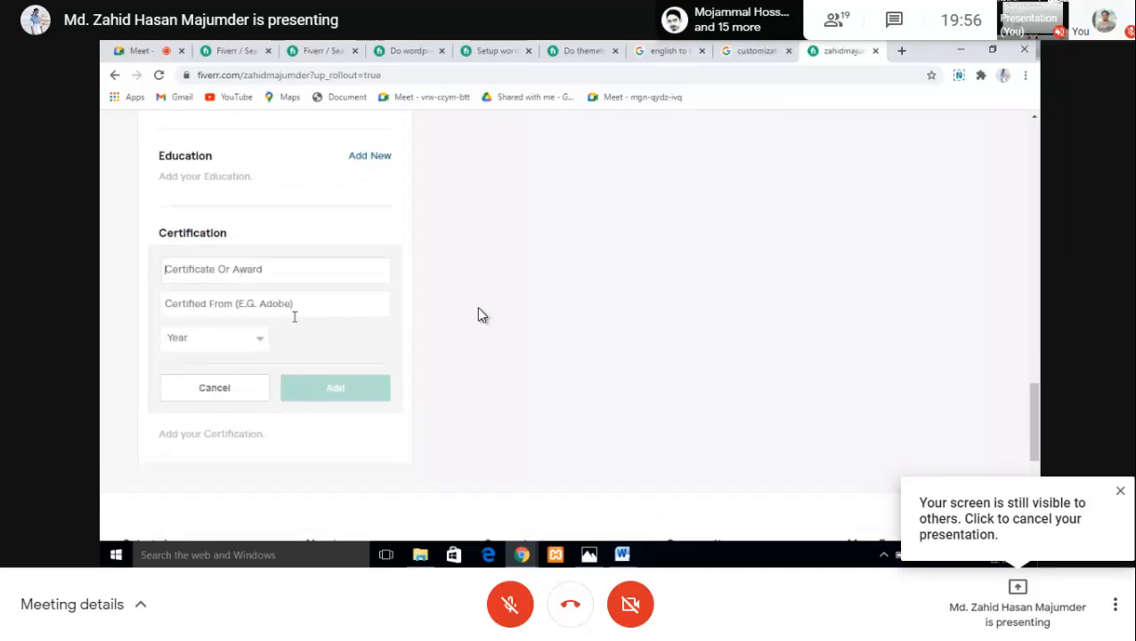
{"action": "type", "text": "We"}
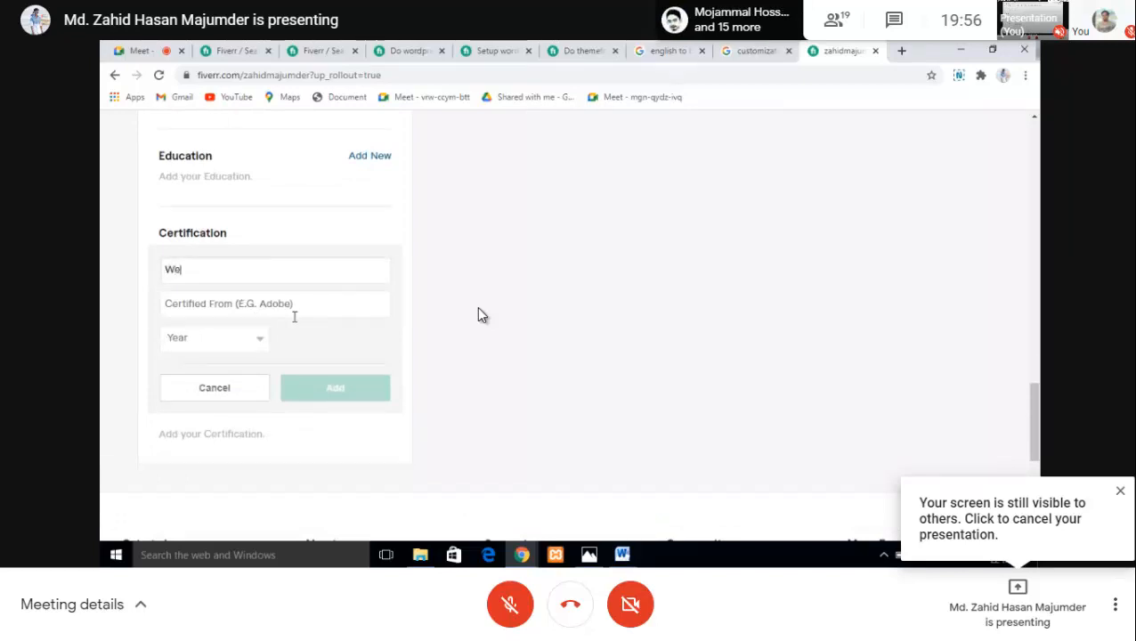
{"action": "type", "text": "b"}
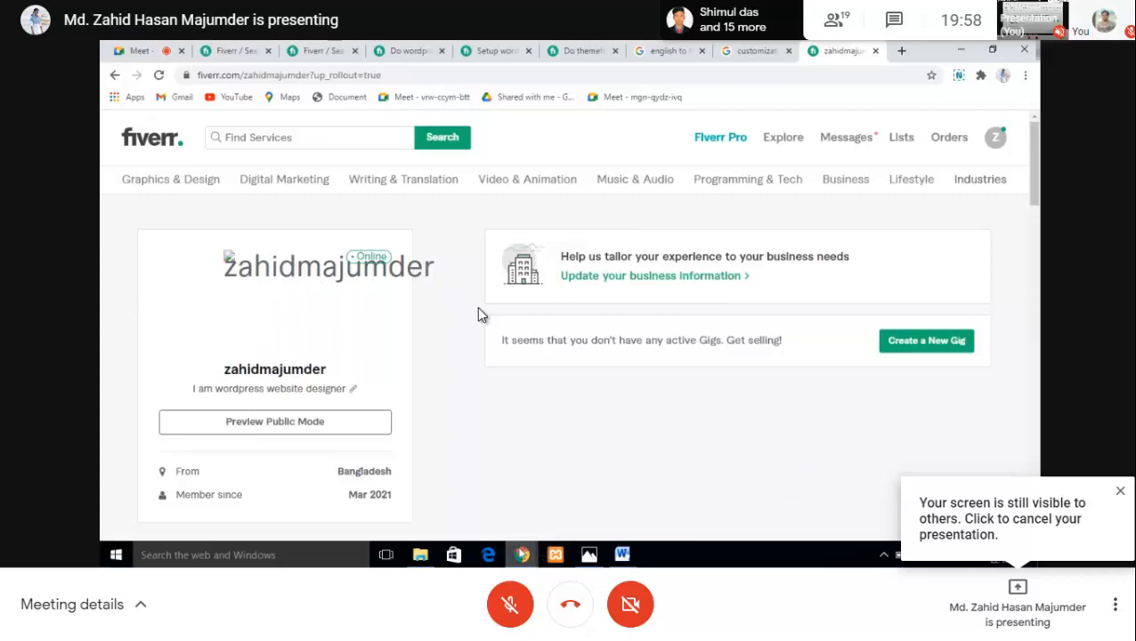
{"action": "mouse_move", "coordinate": [271, 298]}
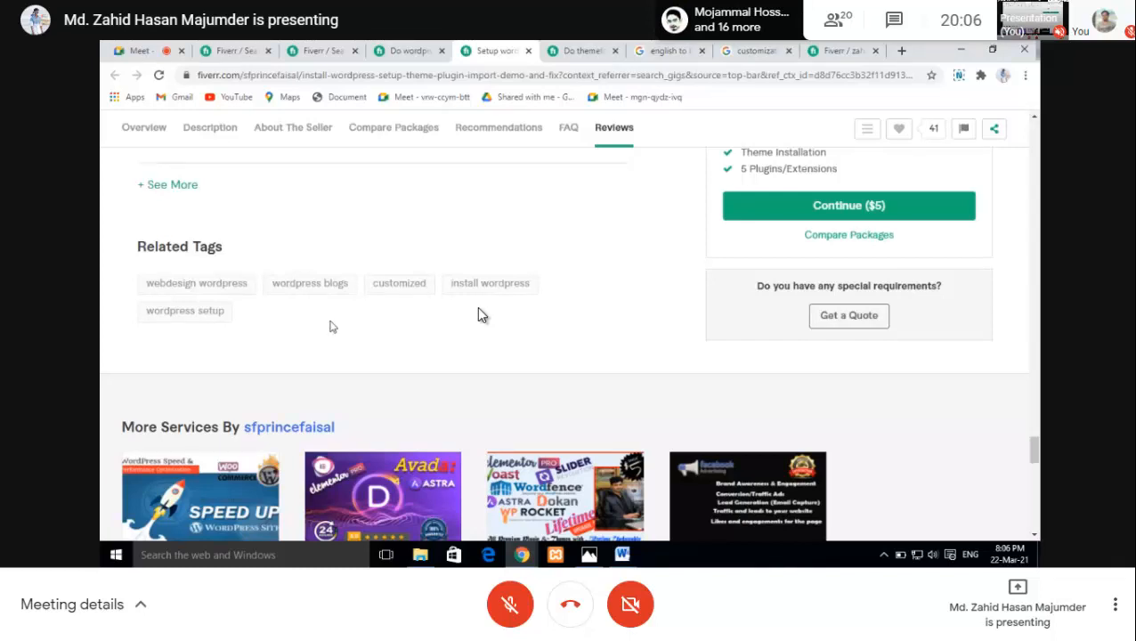
Step: Copy all of the Related Tags, from "webdesign wordpress" through "wordpress setup", on the WordPress setup gig page
{"action": "scroll", "coordinate": [281, 336], "scroll_direction": "down", "scroll_amount": 1}
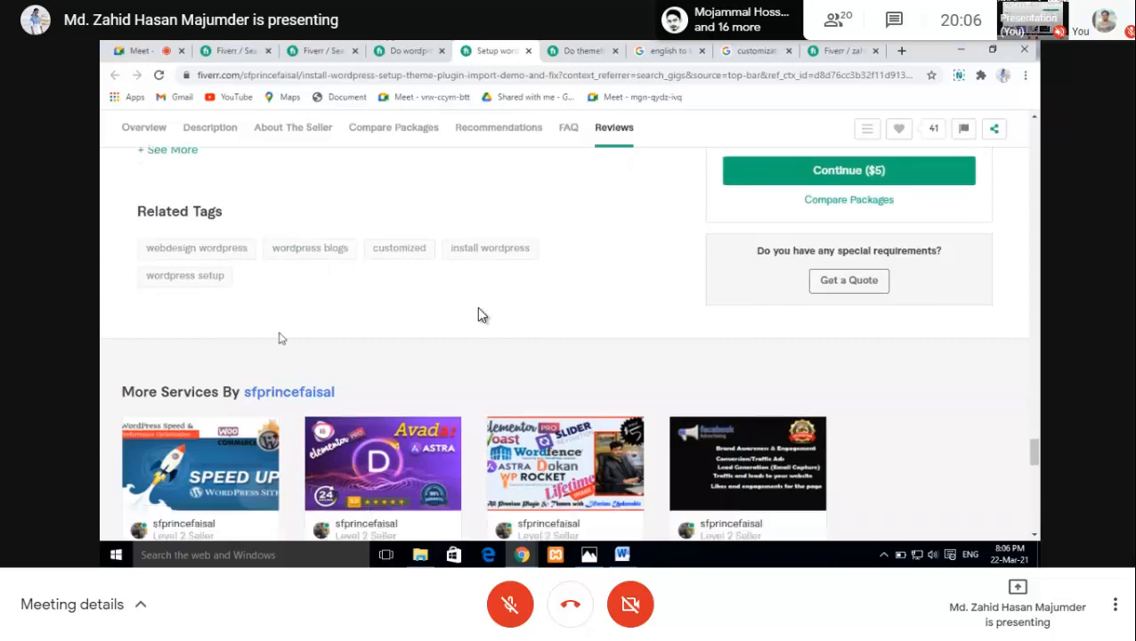
{"action": "scroll", "coordinate": [337, 295], "scroll_direction": "up", "scroll_amount": 2}
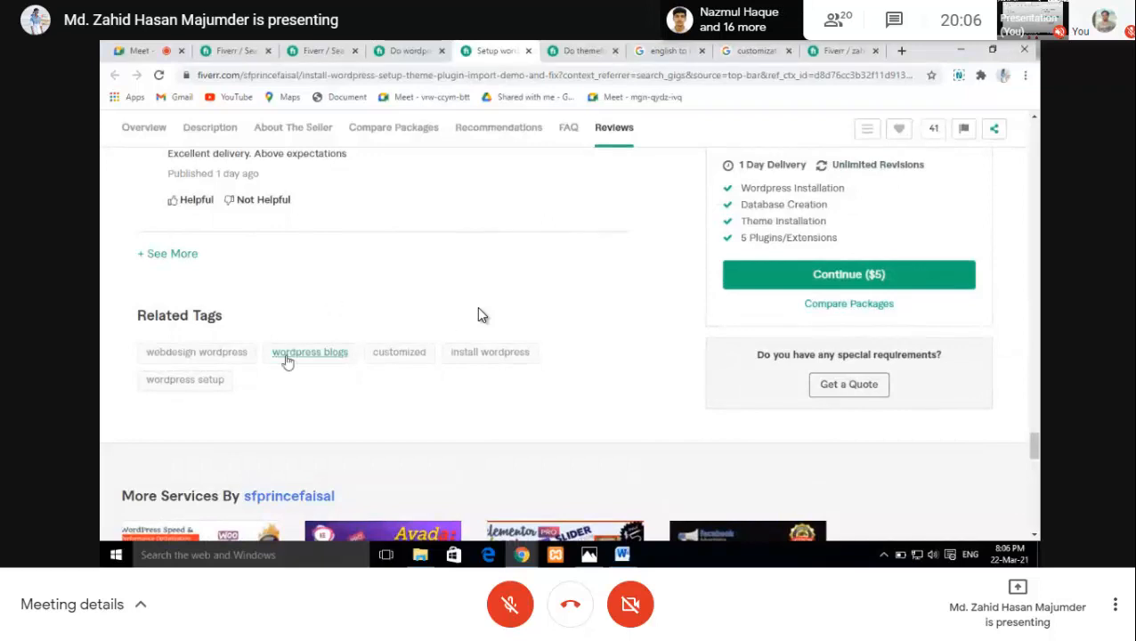
{"action": "left_click_drag", "start_coordinate": [239, 385], "coordinate": [149, 351]}
{"action": "key", "text": "ctrl+c"}
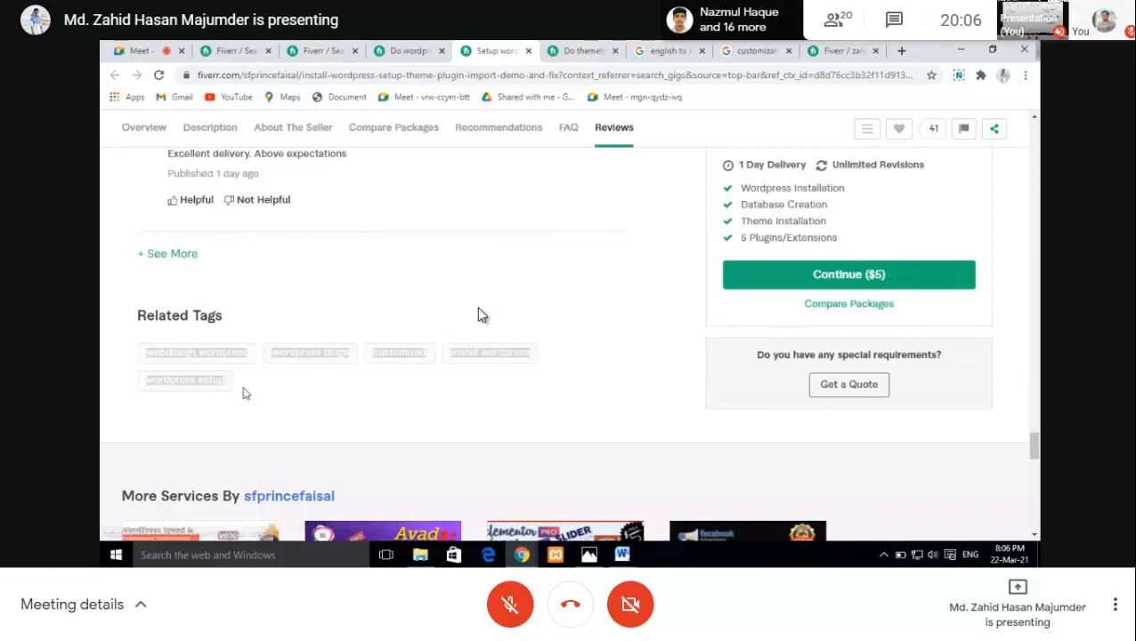
Step: Switch to gig final.docx in Word, add the label "TAGE" below the signature and paste the copied tags after it
{"action": "mouse_move", "coordinate": [621, 555]}
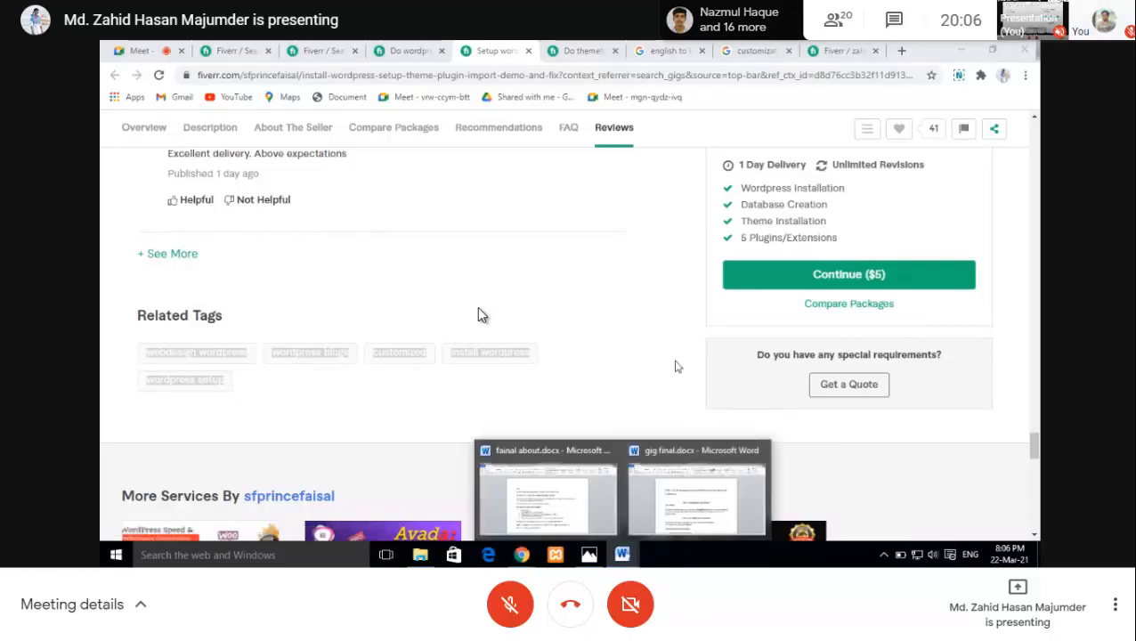
{"action": "left_click", "coordinate": [701, 524]}
{"action": "scroll", "coordinate": [623, 410], "scroll_direction": "down", "scroll_amount": 8}
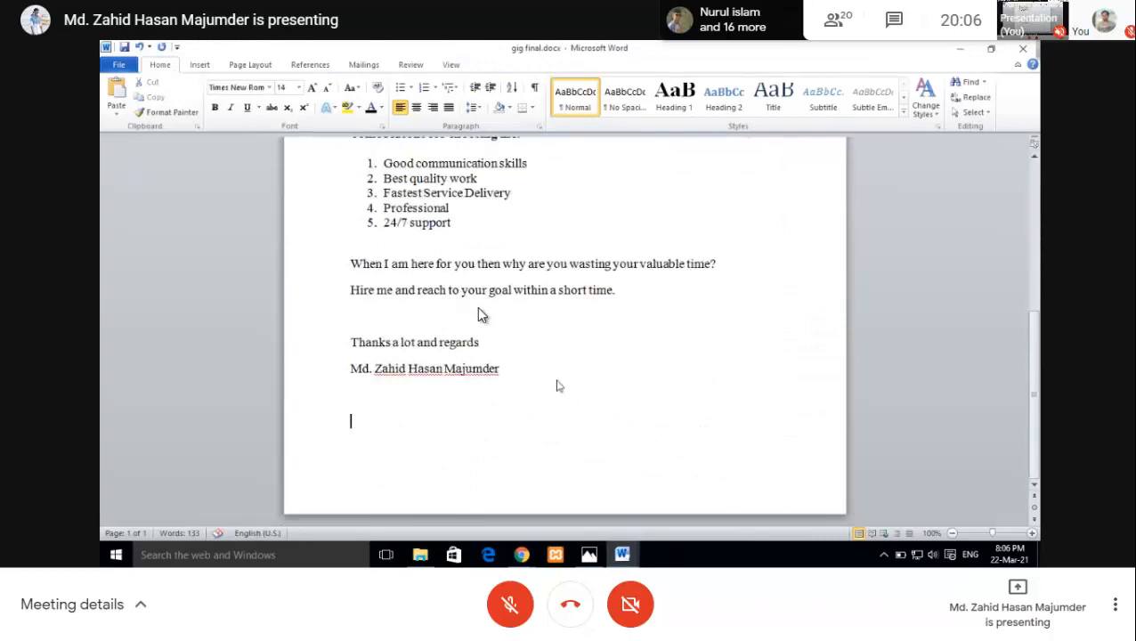
{"action": "type", "text": "TAGE"}
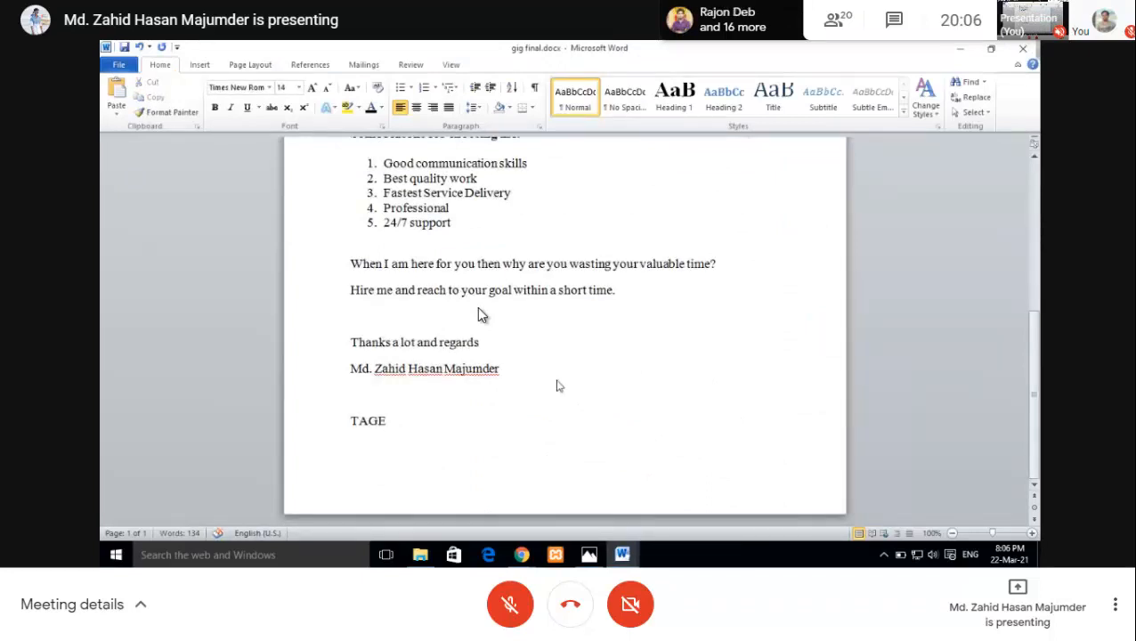
{"action": "key", "text": "ctrl+Return"}
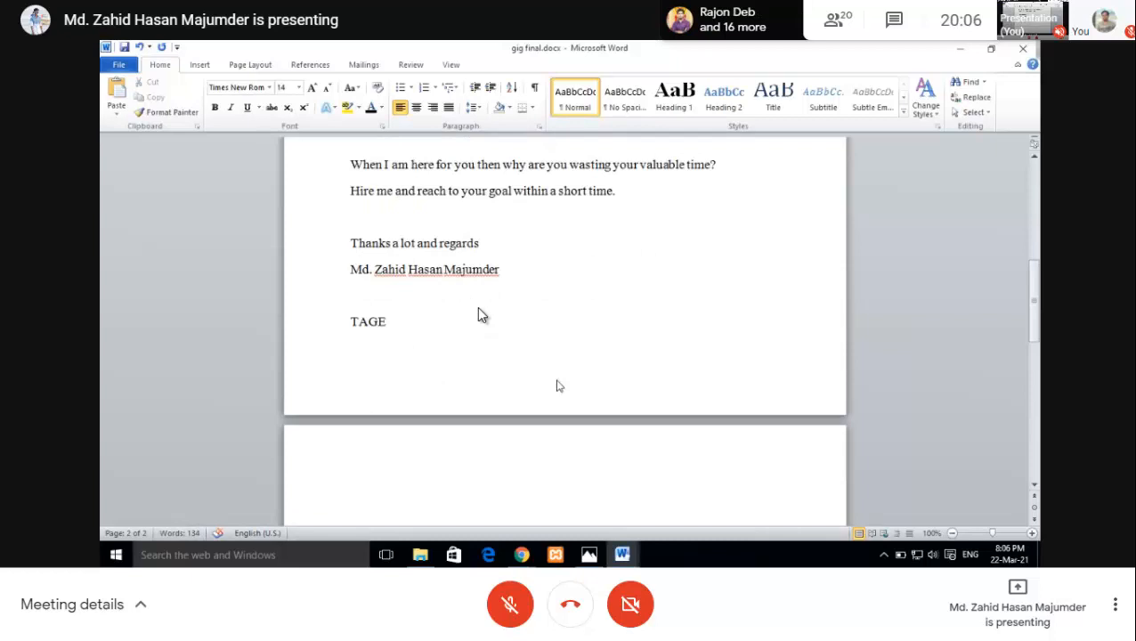
{"action": "key", "text": "BackSpace"}
{"action": "key", "text": "BackSpace"}
{"action": "type", "text": "E"}
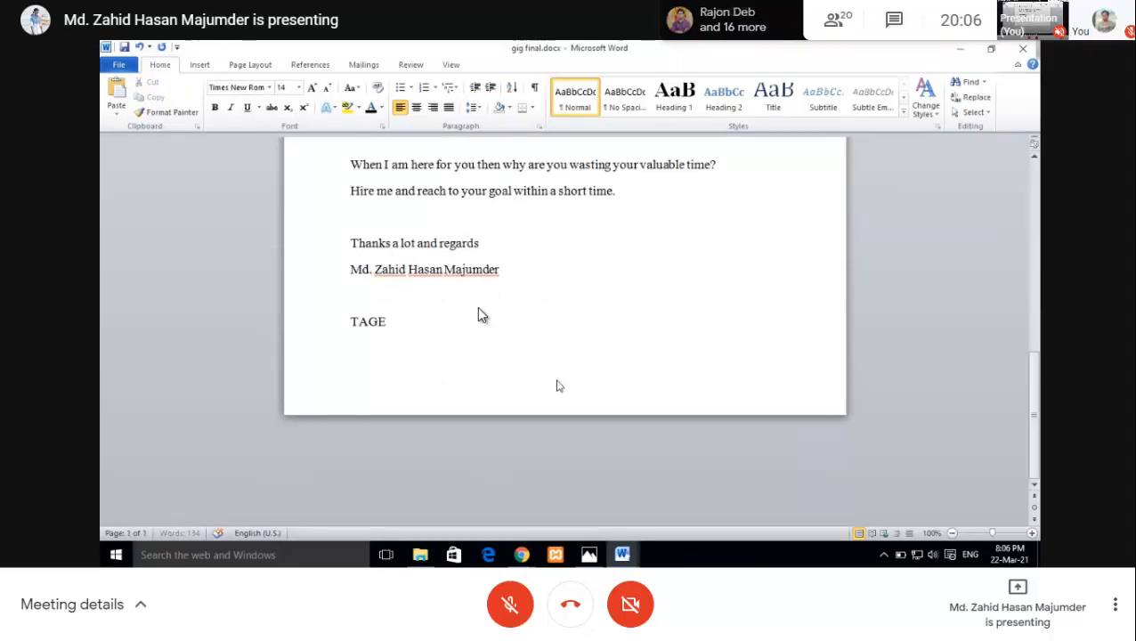
{"action": "key", "text": "ctrl+v"}
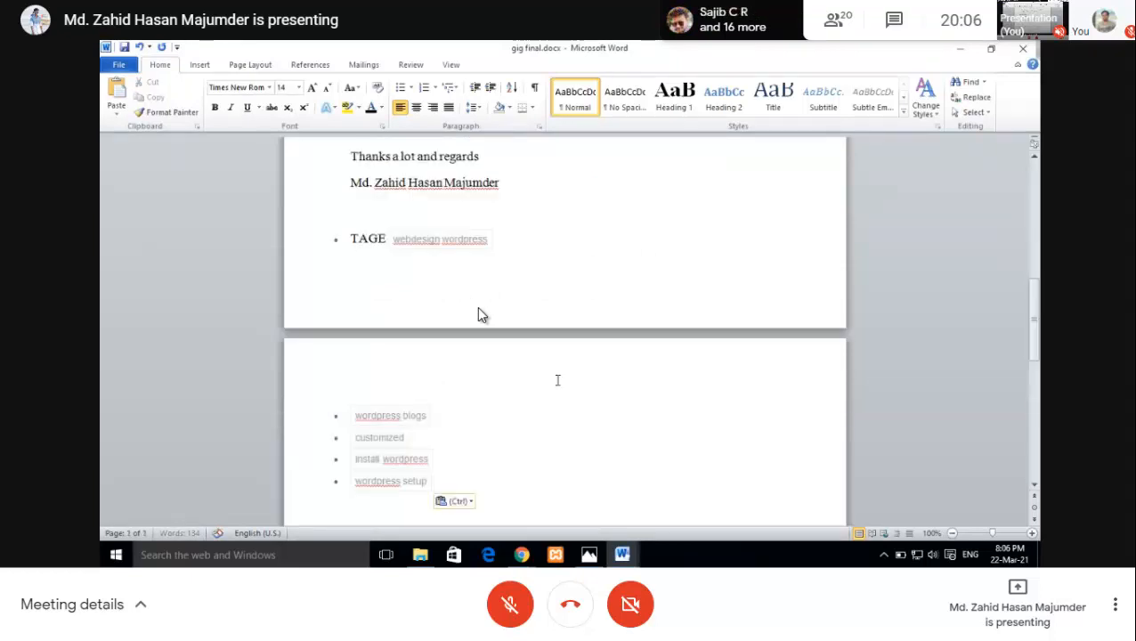
Step: Switch to the new gig form in Chrome and review its search tags and website type selections
{"action": "left_click", "coordinate": [521, 554]}
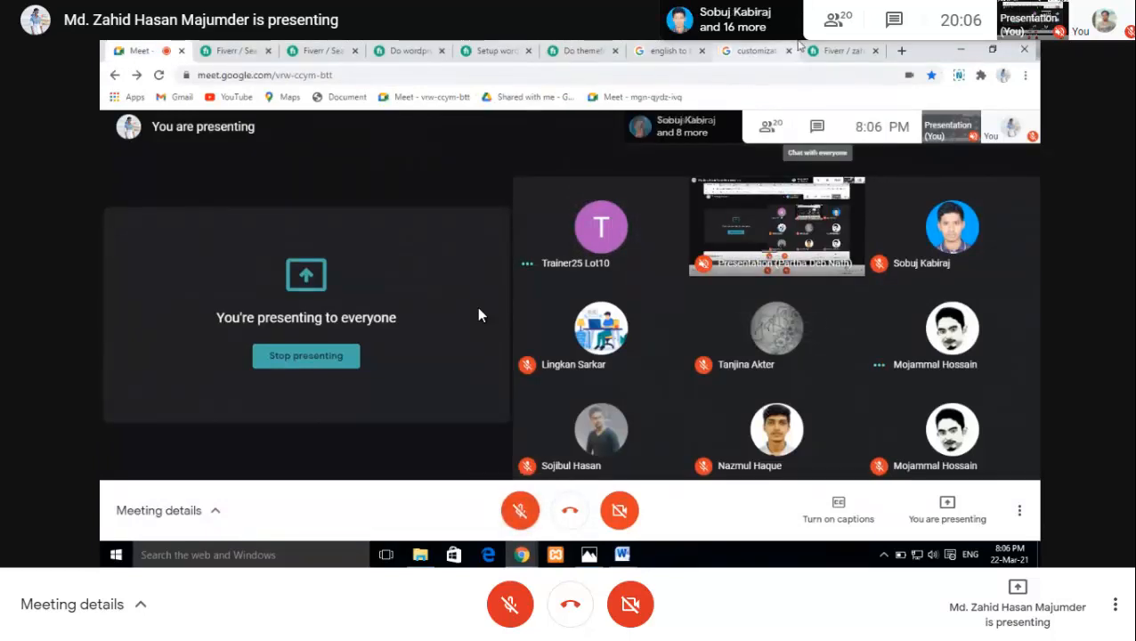
{"action": "left_click", "coordinate": [823, 50]}
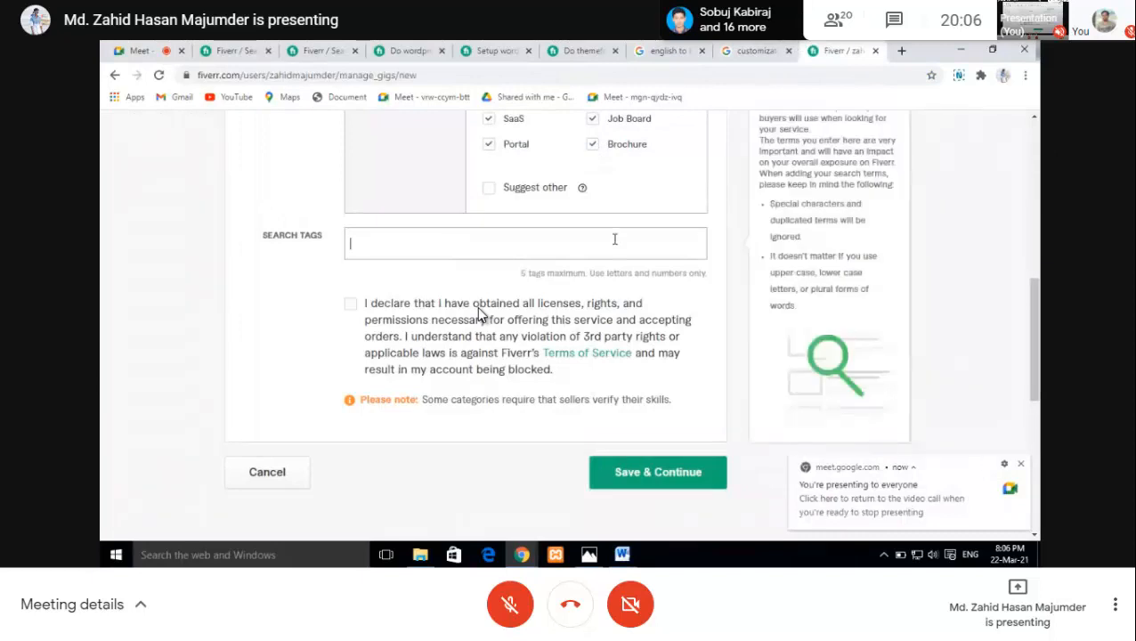
{"action": "scroll", "coordinate": [478, 313], "scroll_direction": "up", "scroll_amount": 2}
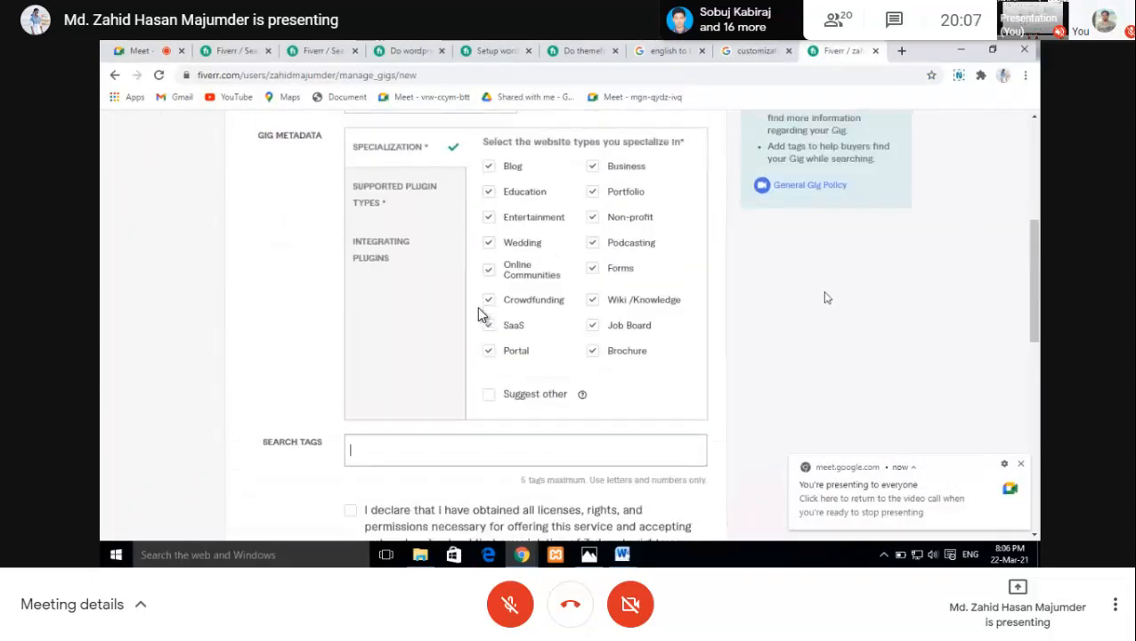
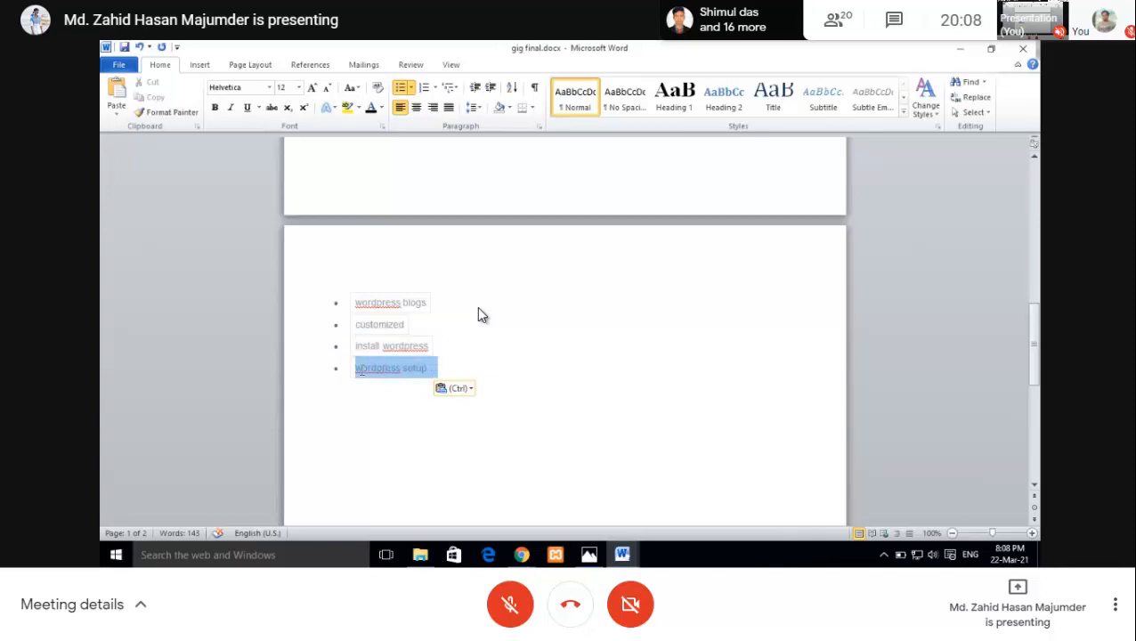
Step: Switch from Word to the new gig form in Chrome and add the suggested search tag "wordpress install"
{"action": "left_click", "coordinate": [521, 555]}
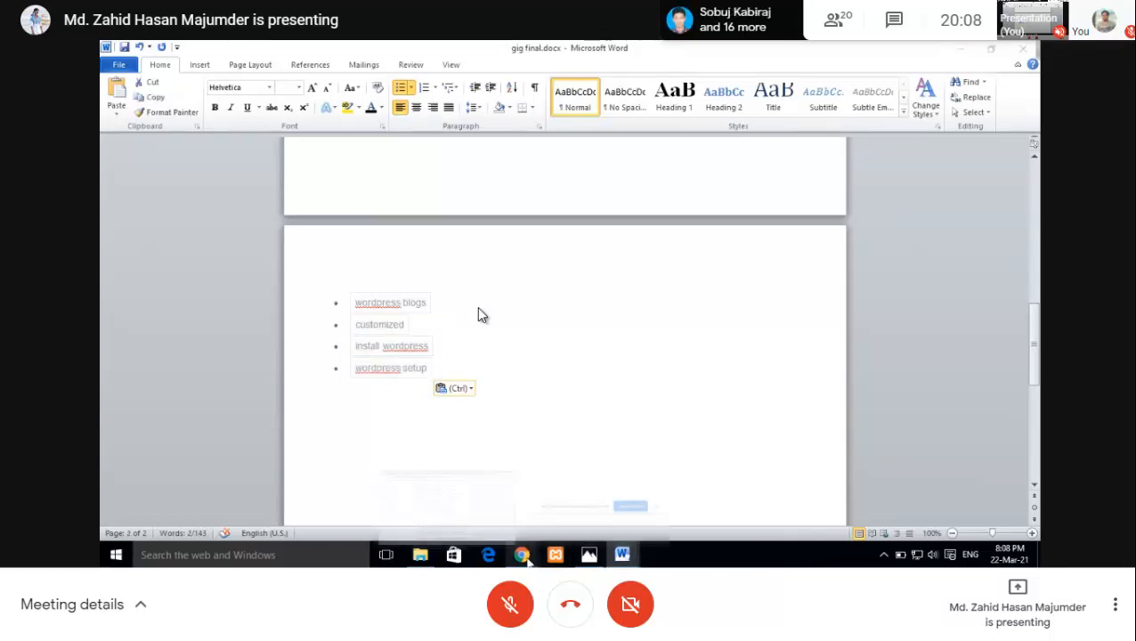
{"action": "left_click", "coordinate": [443, 485]}
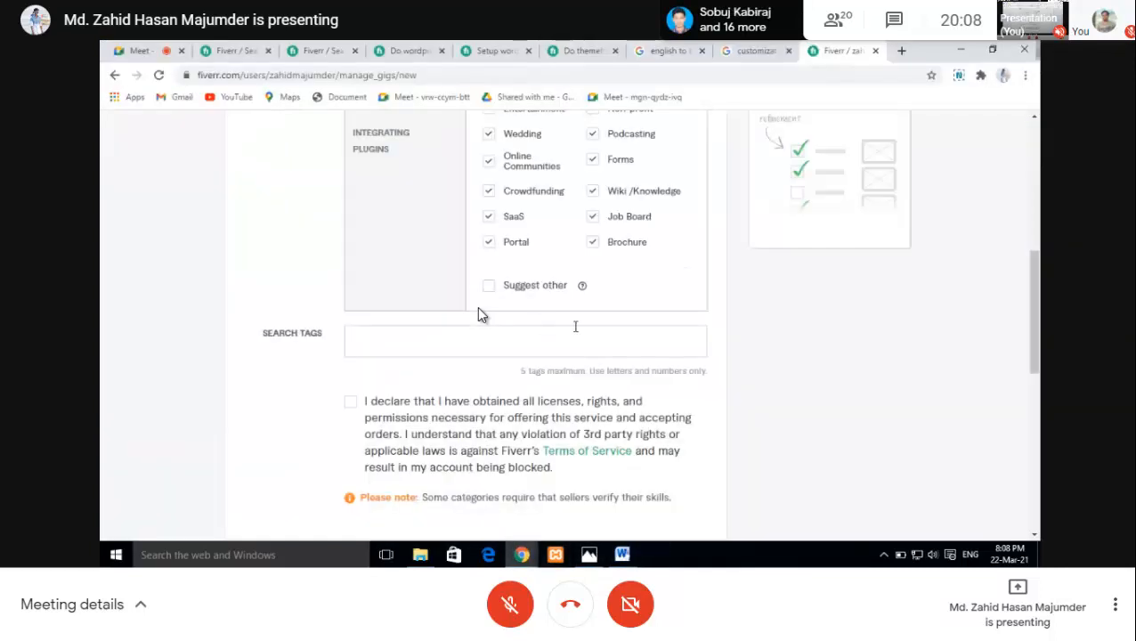
{"action": "left_click", "coordinate": [518, 340]}
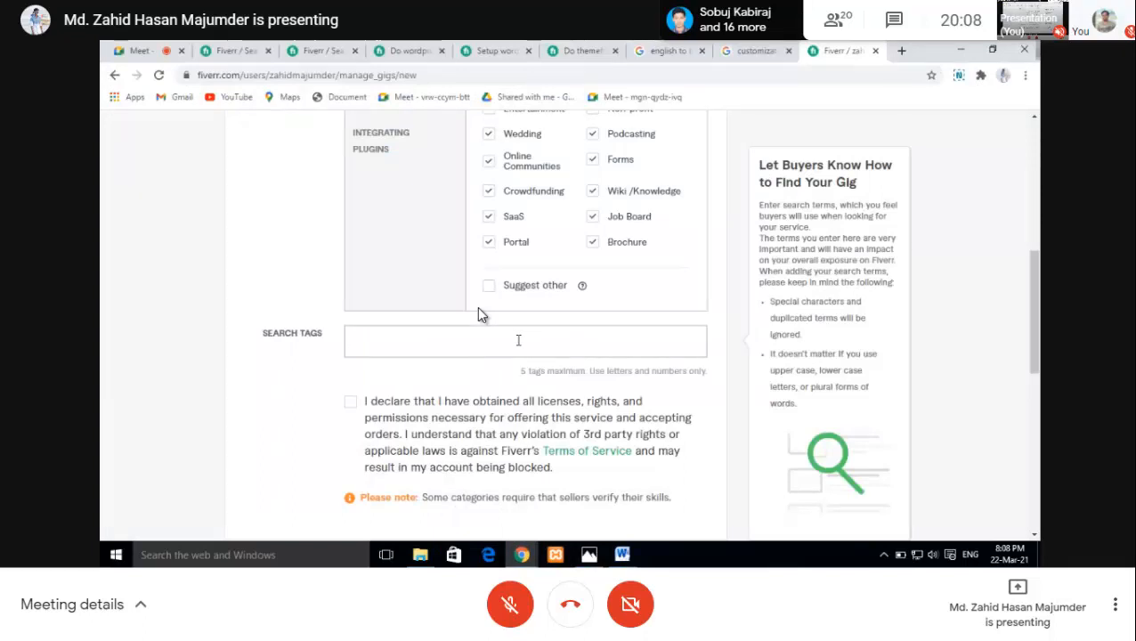
{"action": "type", "text": "WO"}
{"action": "key", "text": "BackSpace"}
{"action": "key", "text": "BackSpace"}
{"action": "type", "text": "in"}
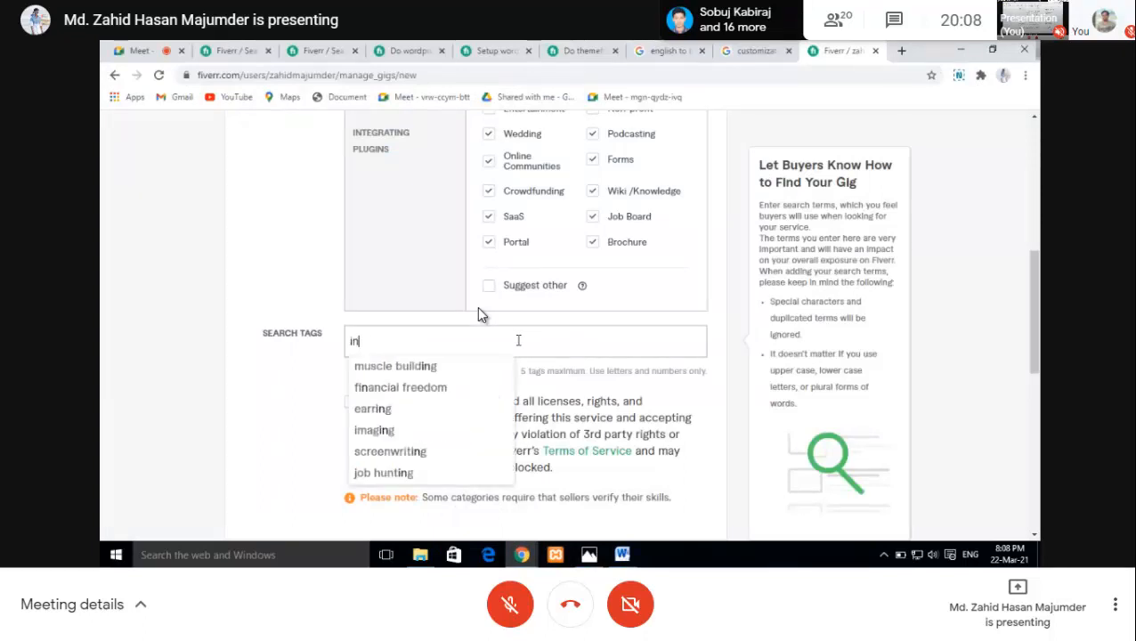
{"action": "type", "text": "stall"}
{"action": "left_click", "coordinate": [441, 364]}
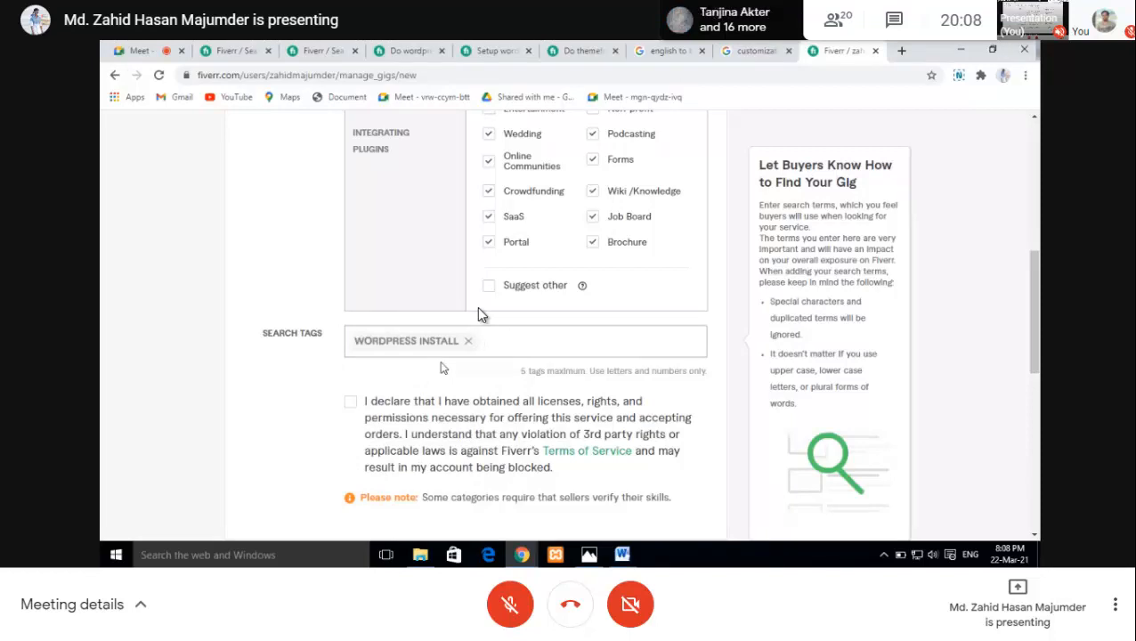
Step: Add the suggested term "wordpres" as the gig's second search tag
{"action": "type", "text": "word"}
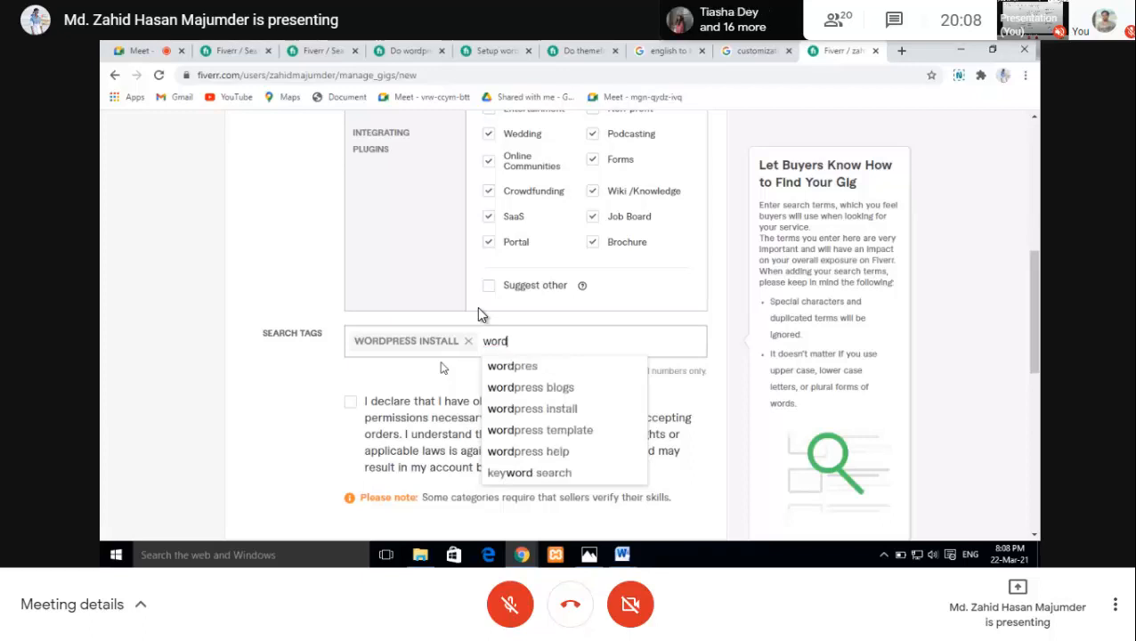
{"action": "type", "text": "p"}
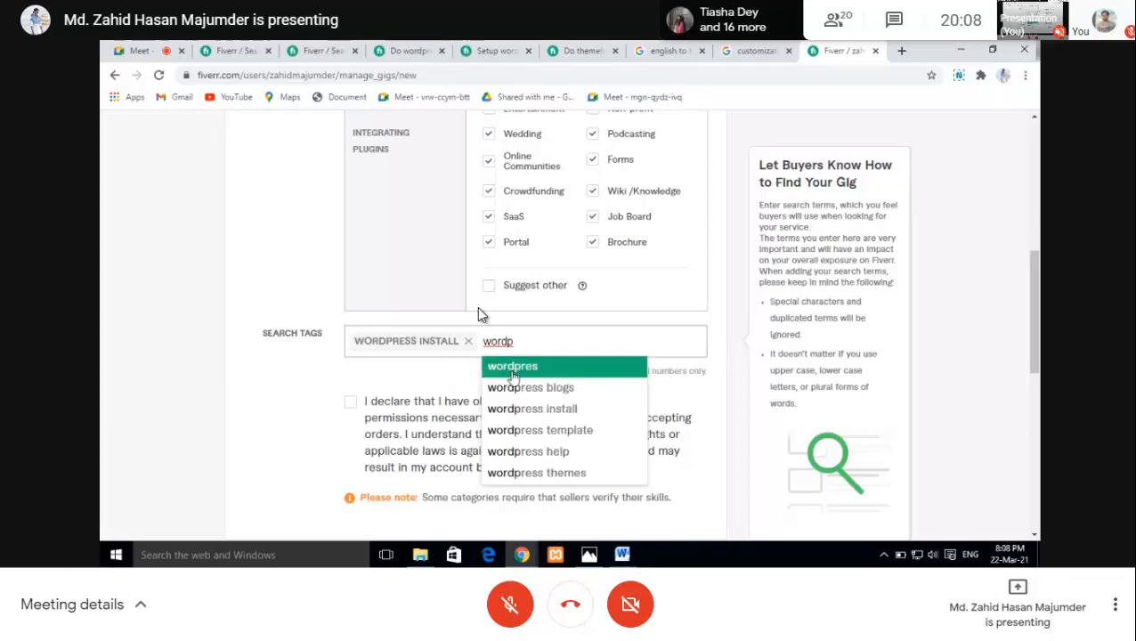
{"action": "left_click", "coordinate": [513, 376]}
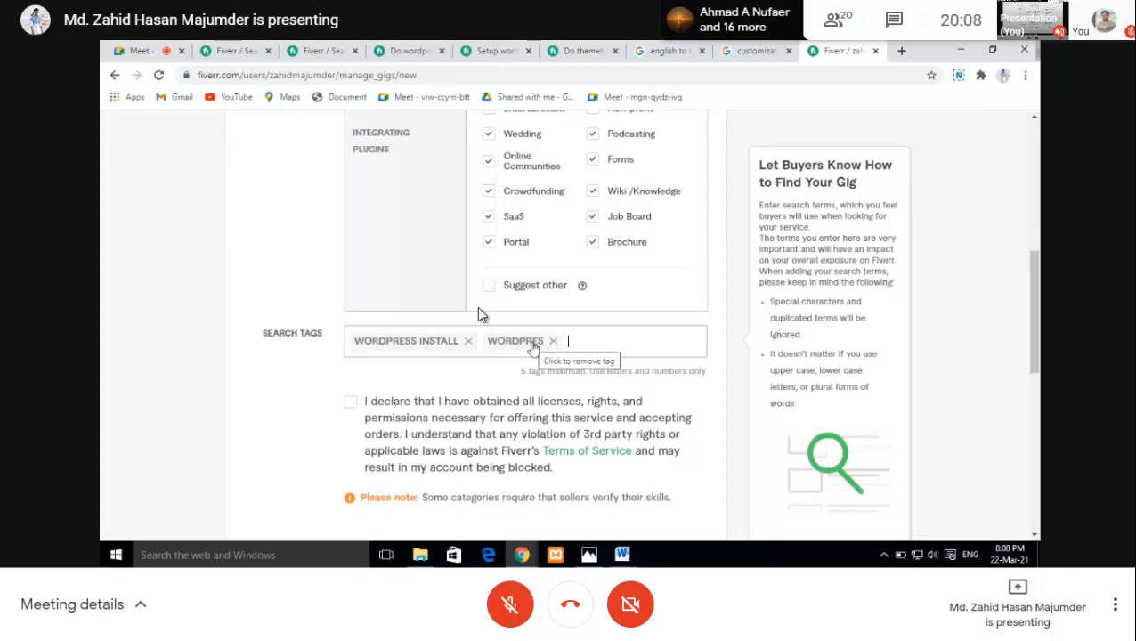
Step: Try "demo" as a third search tag for the gig and remove it again
{"action": "type", "text": "woe"}
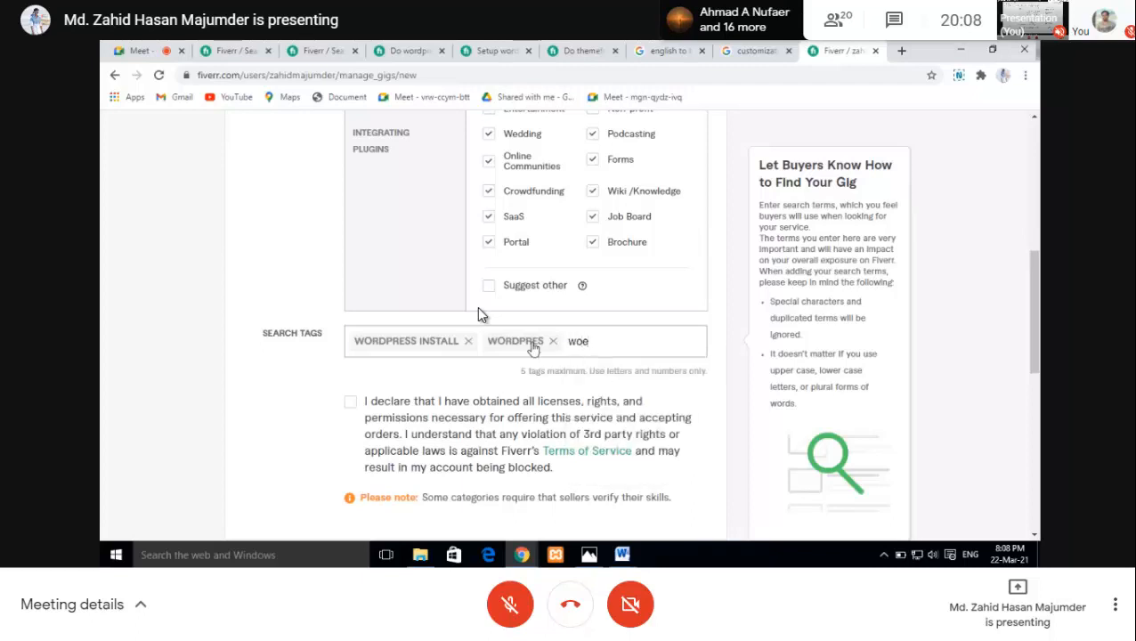
{"action": "key", "text": "BackSpace"}
{"action": "key", "text": "BackSpace"}
{"action": "type", "text": "demo"}
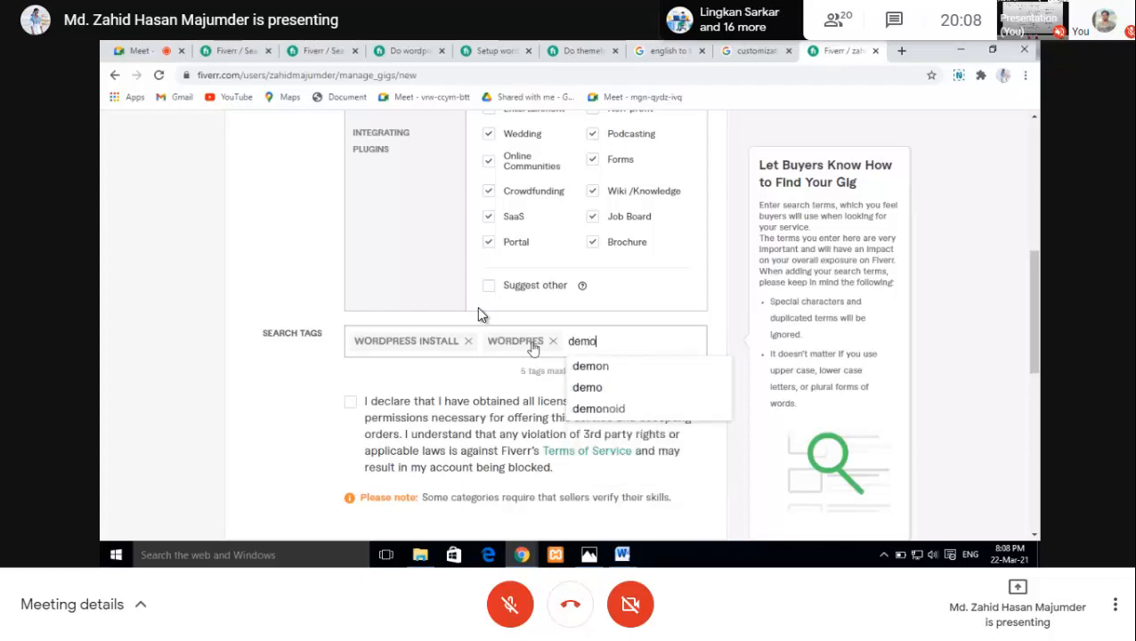
{"action": "type", "text": " im"}
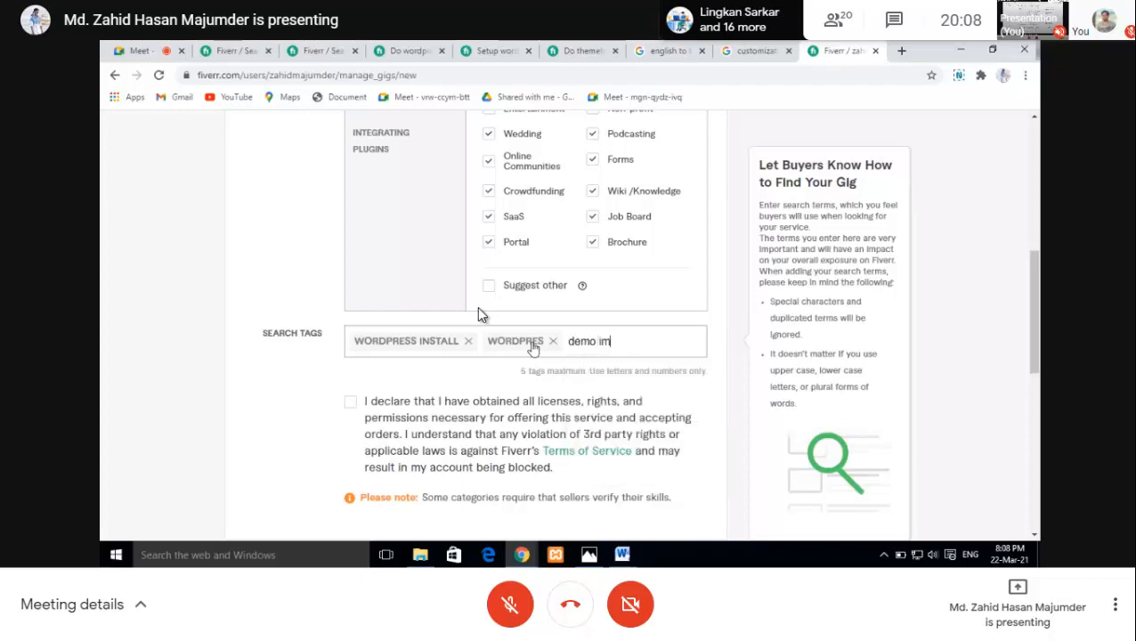
{"action": "key", "text": "BackSpace"}
{"action": "key", "text": "BackSpace"}
{"action": "key", "text": "BackSpace"}
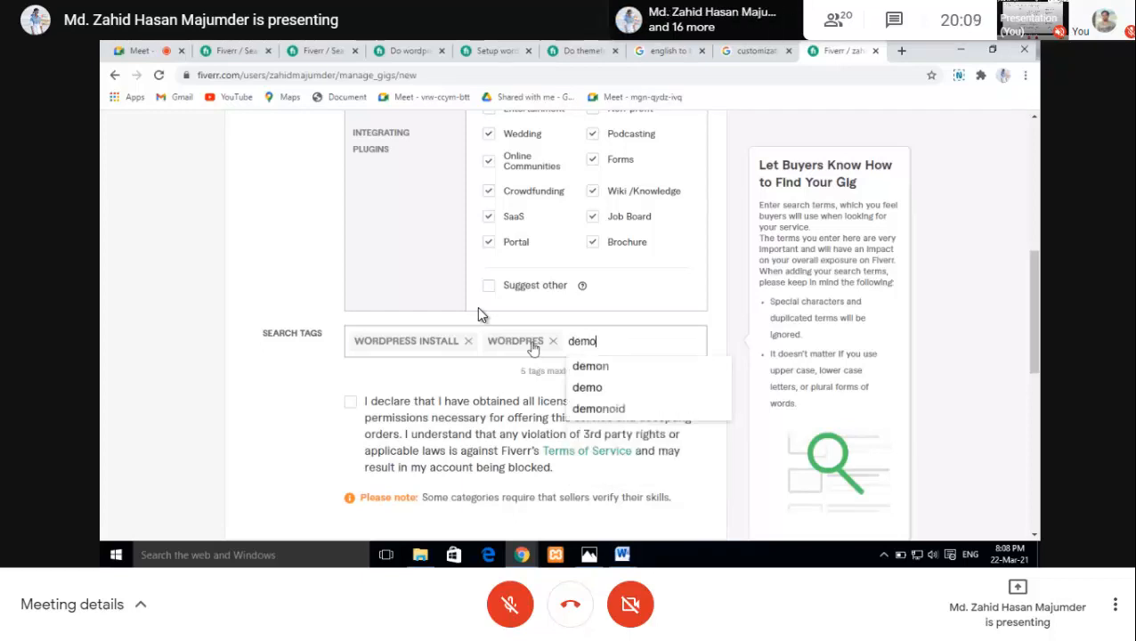
{"action": "left_click", "coordinate": [596, 390]}
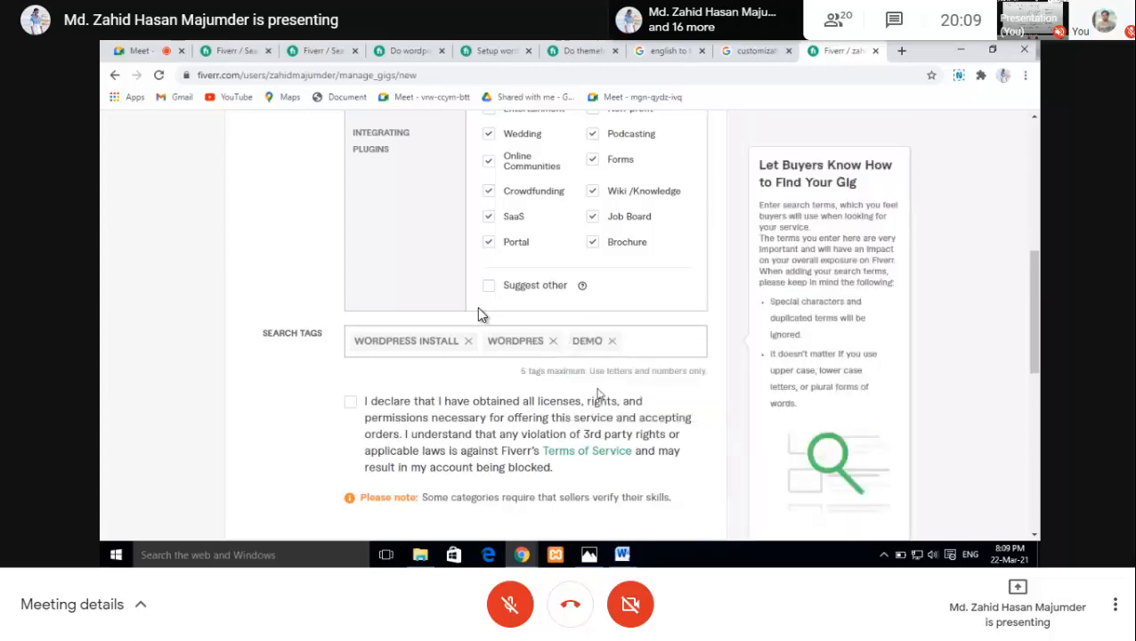
{"action": "left_click", "coordinate": [613, 342]}
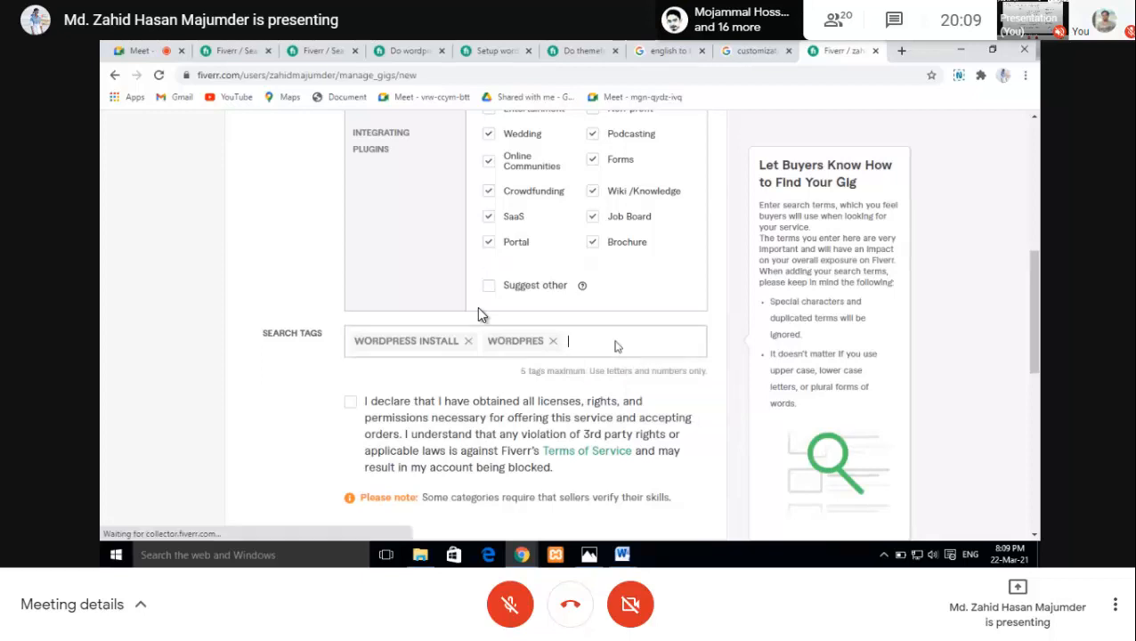
Step: Add the suggested term "wordpress themes" as the gig's third search tag
{"action": "type", "text": "d"}
{"action": "key", "text": "BackSpace"}
{"action": "type", "text": "wo"}
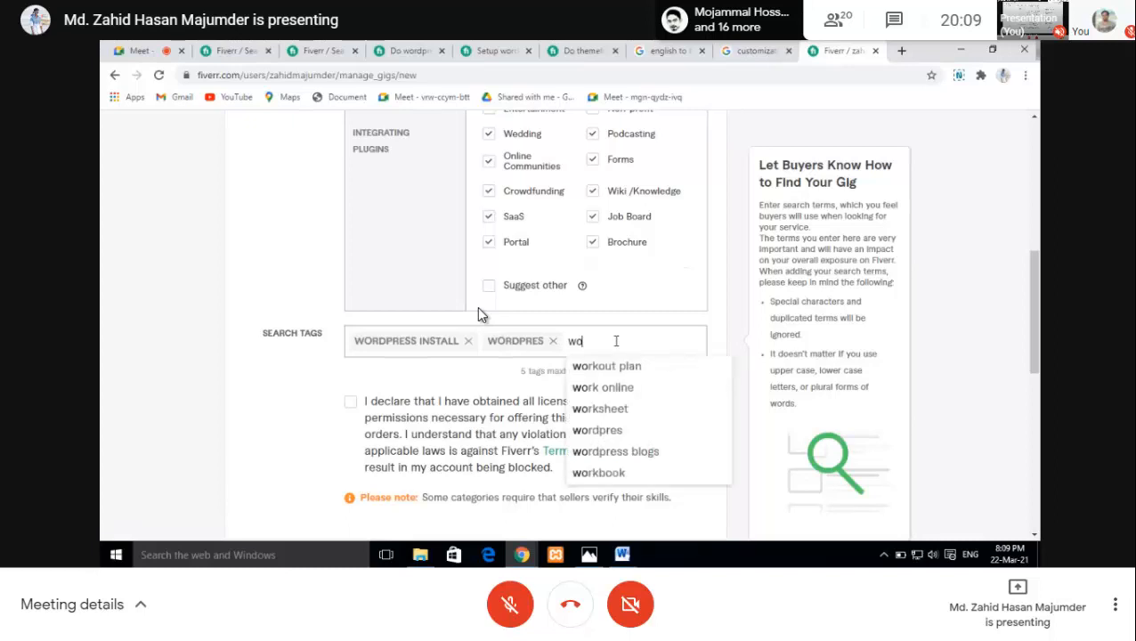
{"action": "type", "text": "rdpr"}
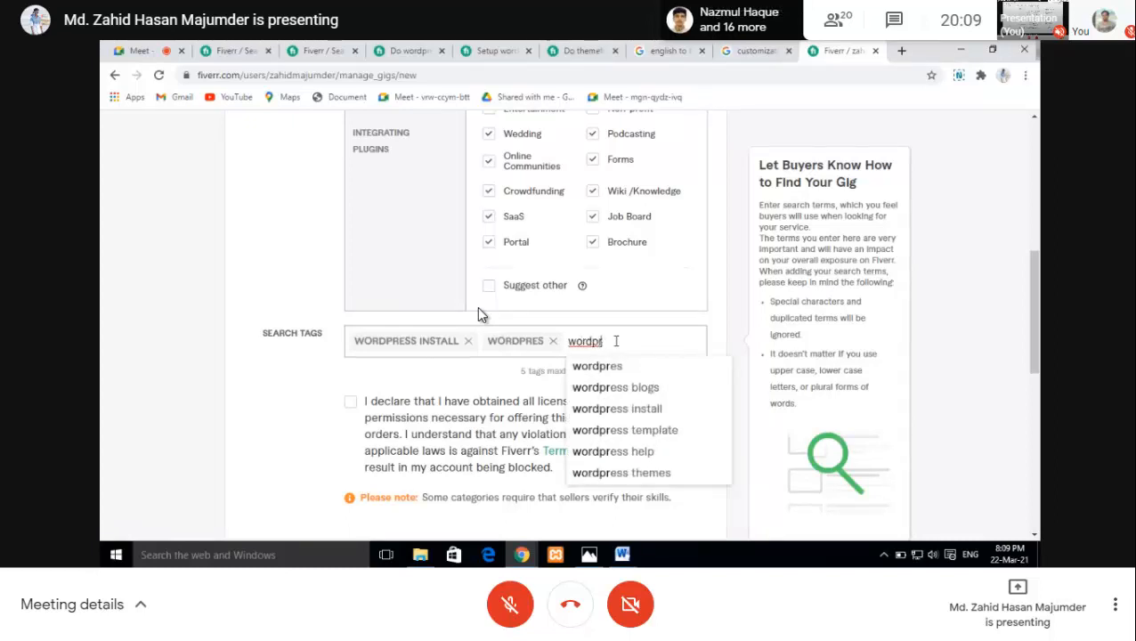
{"action": "left_click", "coordinate": [650, 474]}
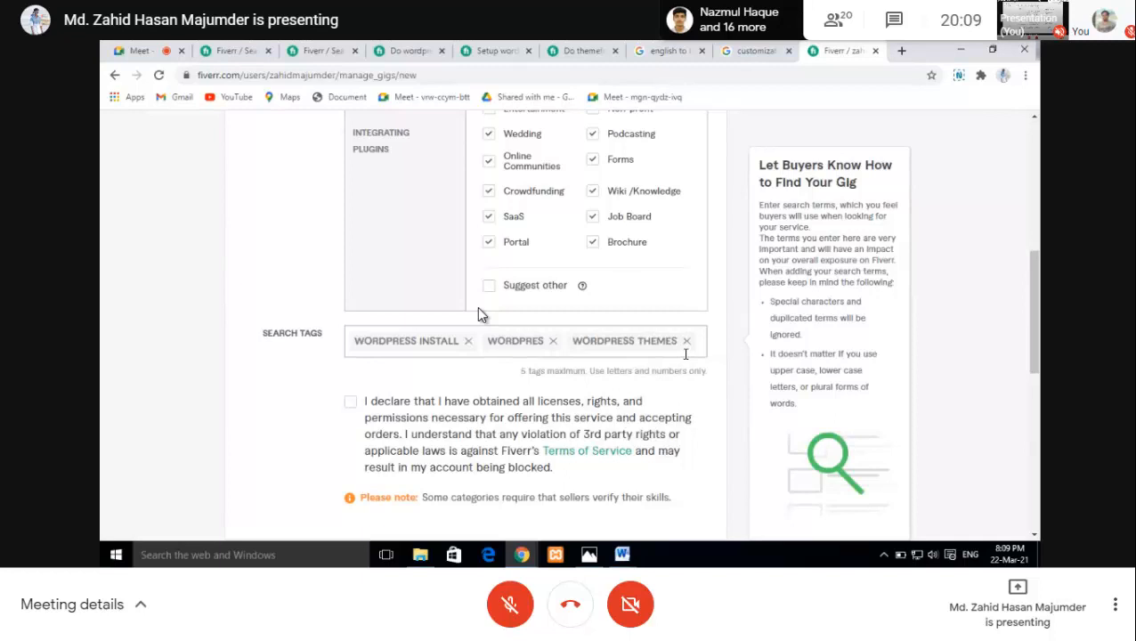
Step: Add the suggested term "customized" as the gig's fourth search tag
{"action": "type", "text": "cou"}
{"action": "type", "text": "n"}
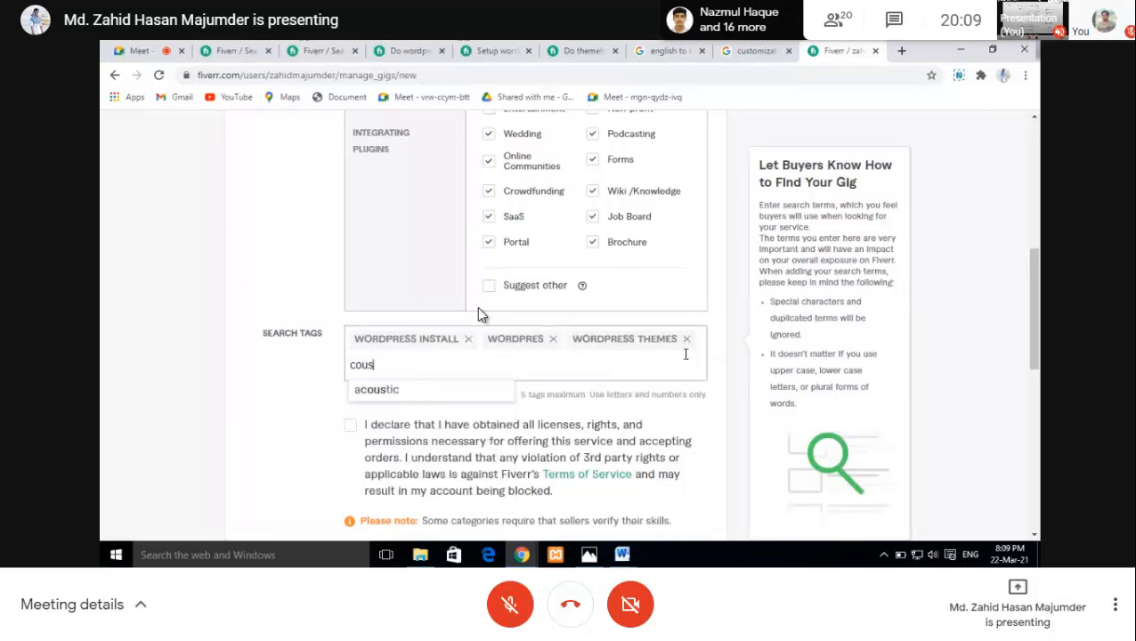
{"action": "key", "text": "BackSpace"}
{"action": "key", "text": "BackSpace"}
{"action": "key", "text": "BackSpace"}
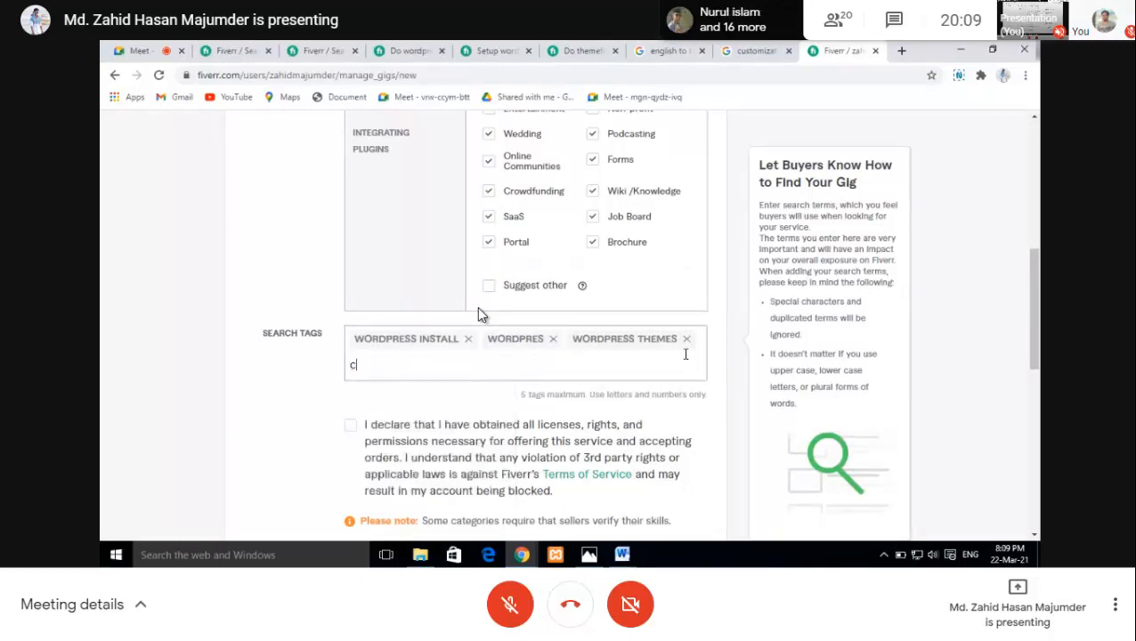
{"action": "type", "text": "ustom"}
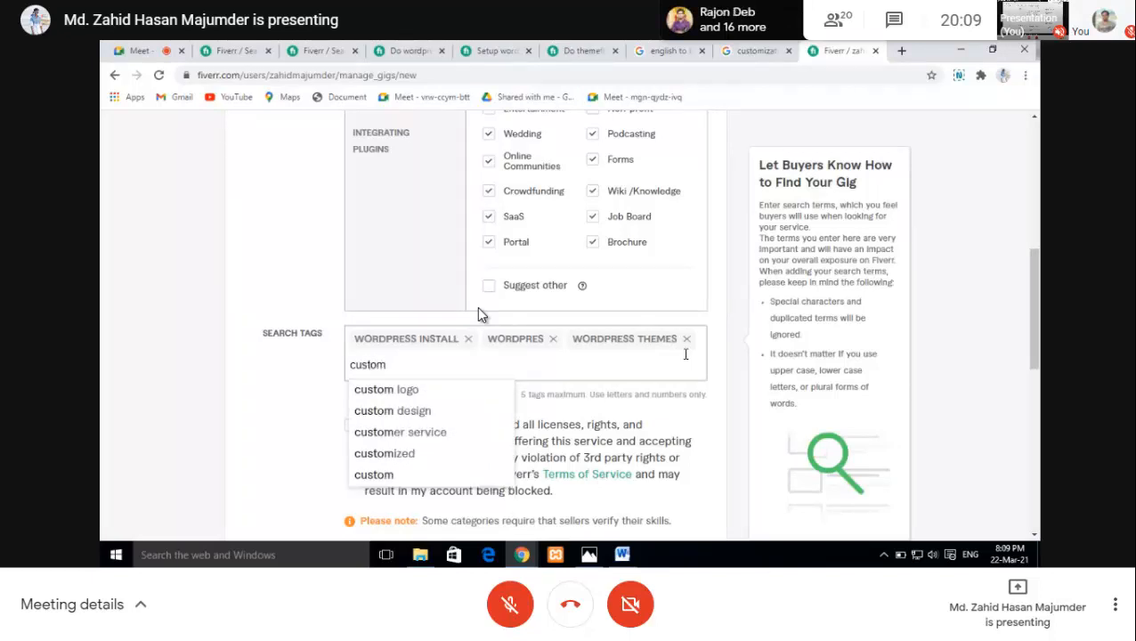
{"action": "left_click", "coordinate": [391, 454]}
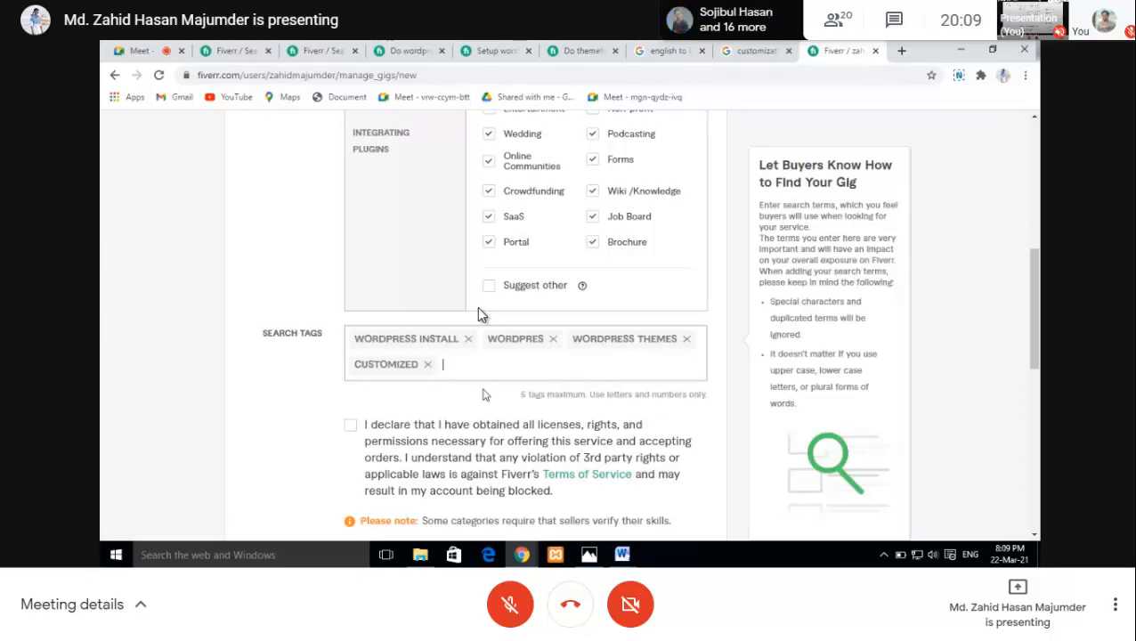
Step: Remove the "wordpres" search tag and switch to gig final.docx in Word to check the planned tags
{"action": "left_click", "coordinate": [552, 339]}
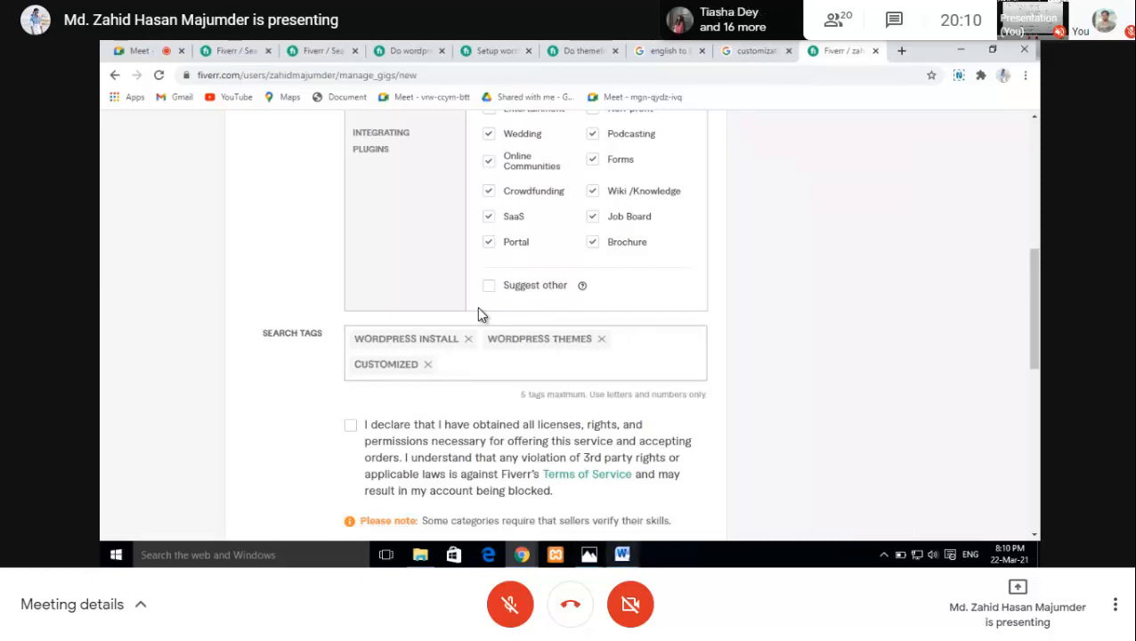
{"action": "mouse_move", "coordinate": [621, 553]}
{"action": "left_click", "coordinate": [652, 511]}
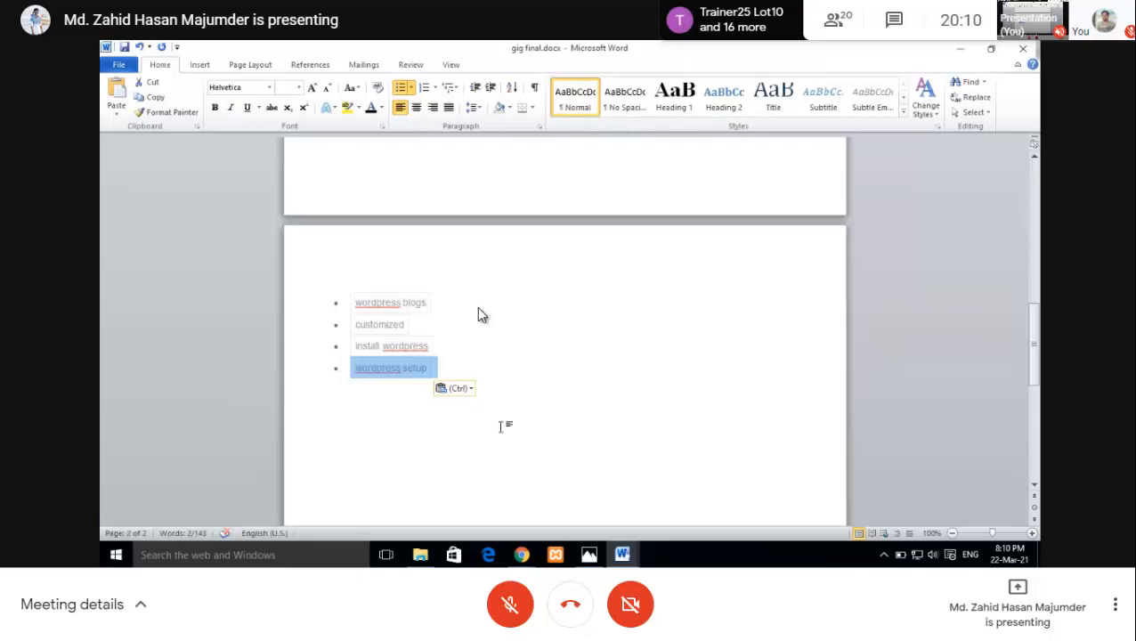
Step: Switch back to the gig form in Chrome and add the suggested search tag "wordpress blogs"
{"action": "left_click", "coordinate": [521, 554]}
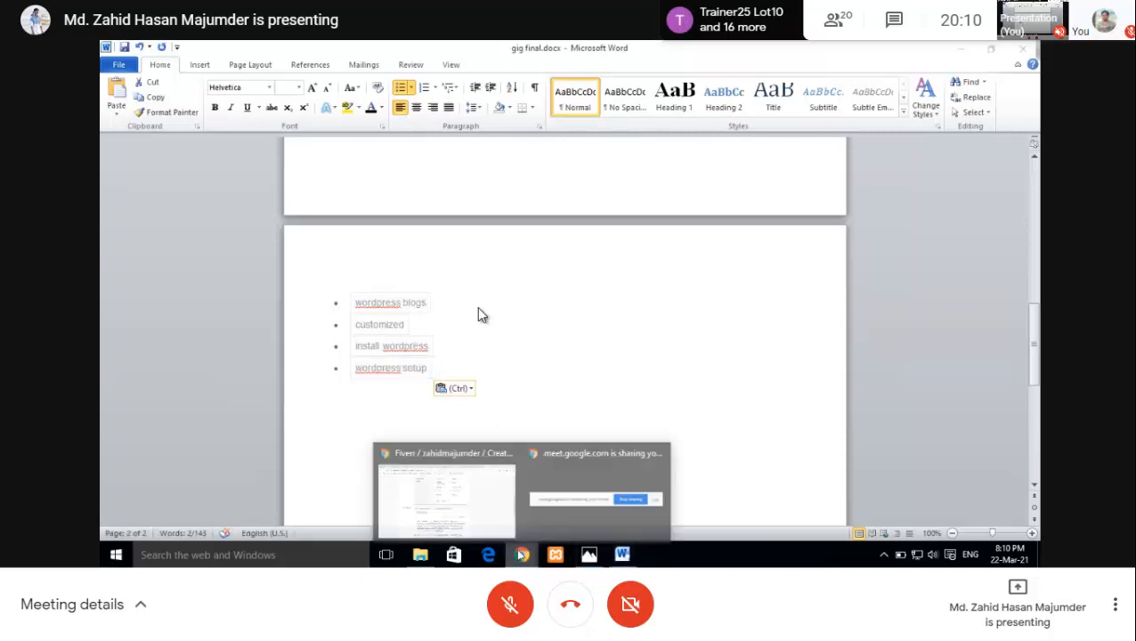
{"action": "left_click", "coordinate": [509, 519]}
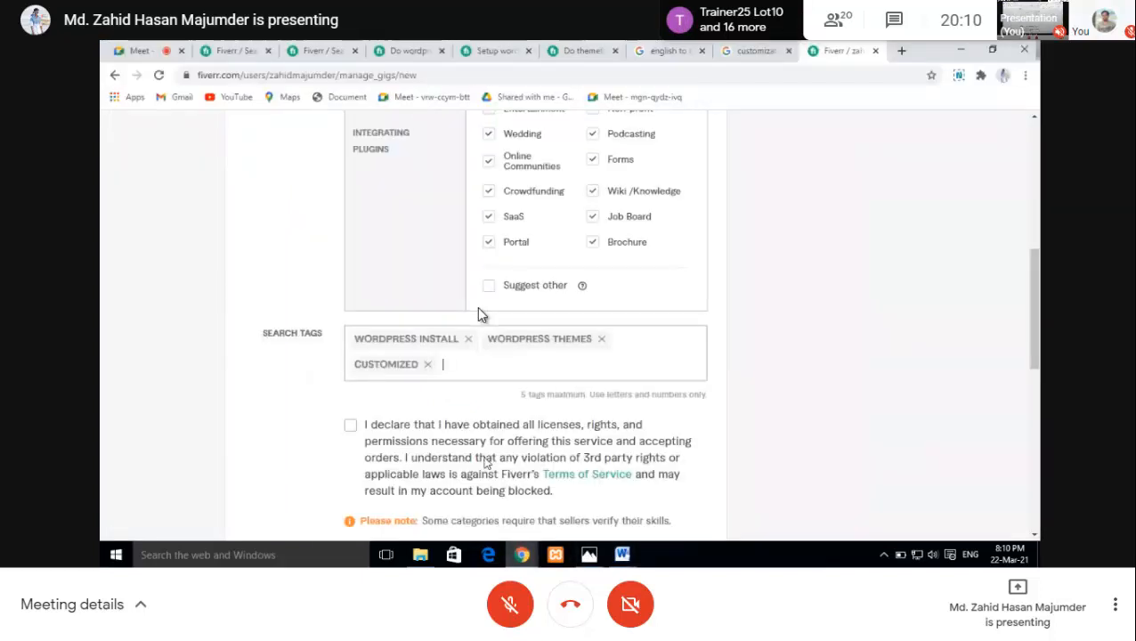
{"action": "type", "text": "wo"}
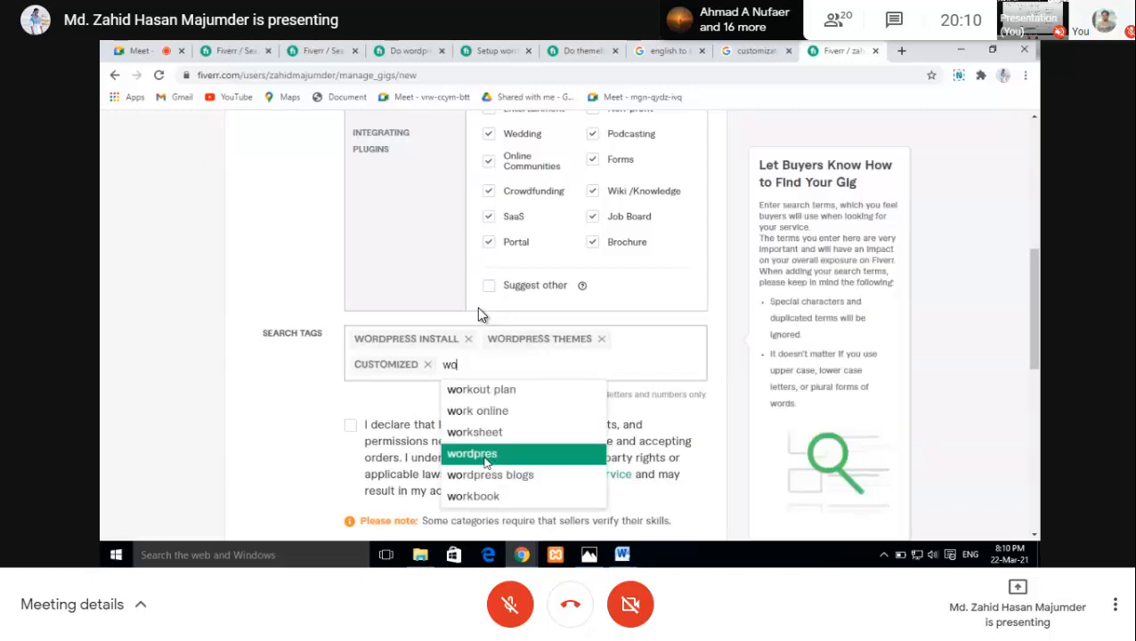
{"action": "type", "text": "rdp"}
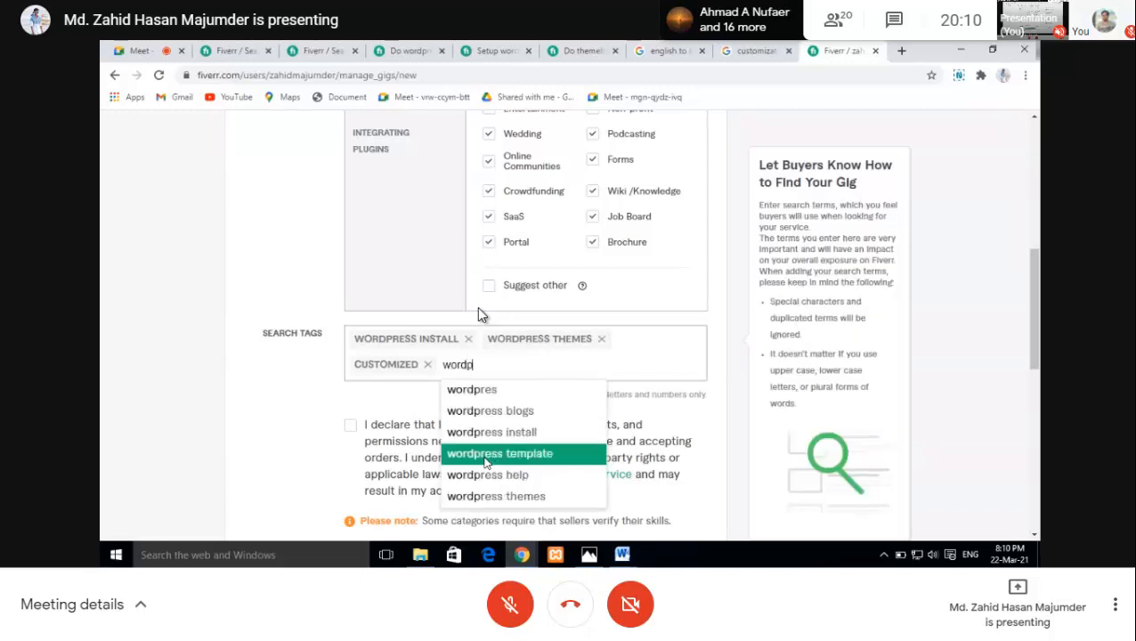
{"action": "type", "text": "ress"}
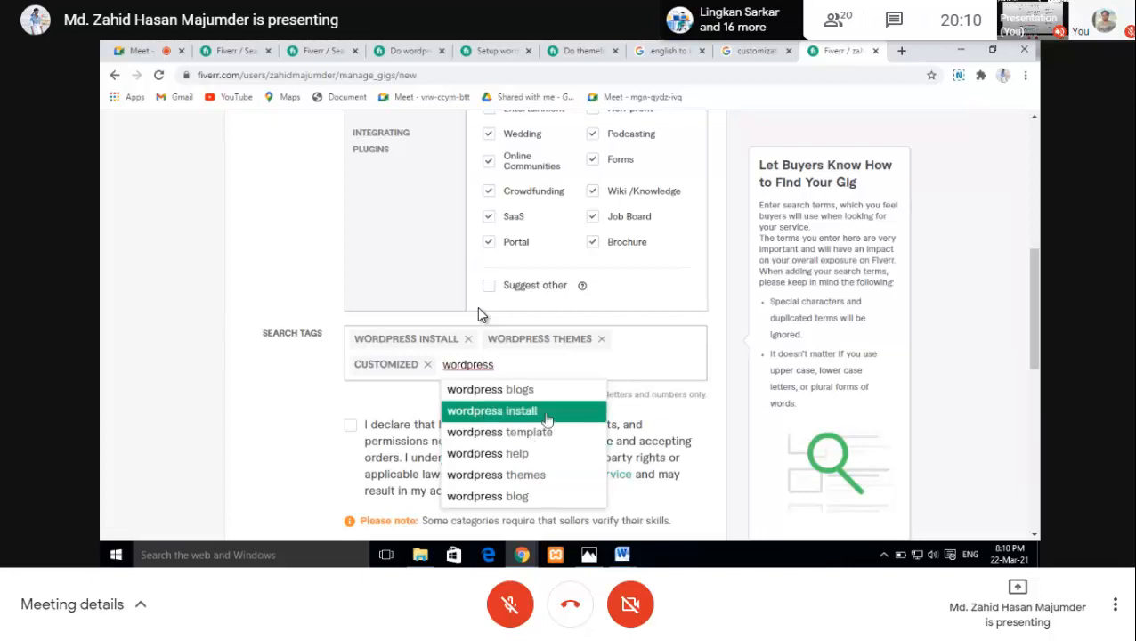
{"action": "left_click", "coordinate": [530, 390]}
Step: Try "wordpress setup" as the gig's fifth search tag and erase the entry again
{"action": "type", "text": "wird"}
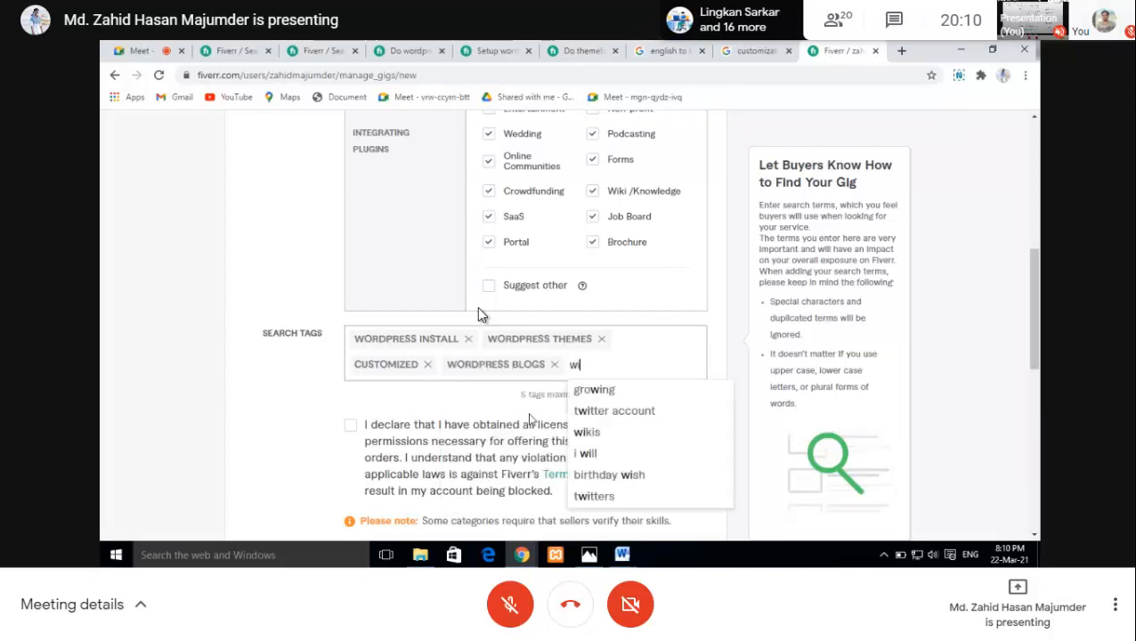
{"action": "key", "text": "BackSpace"}
{"action": "key", "text": "BackSpace"}
{"action": "key", "text": "BackSpace"}
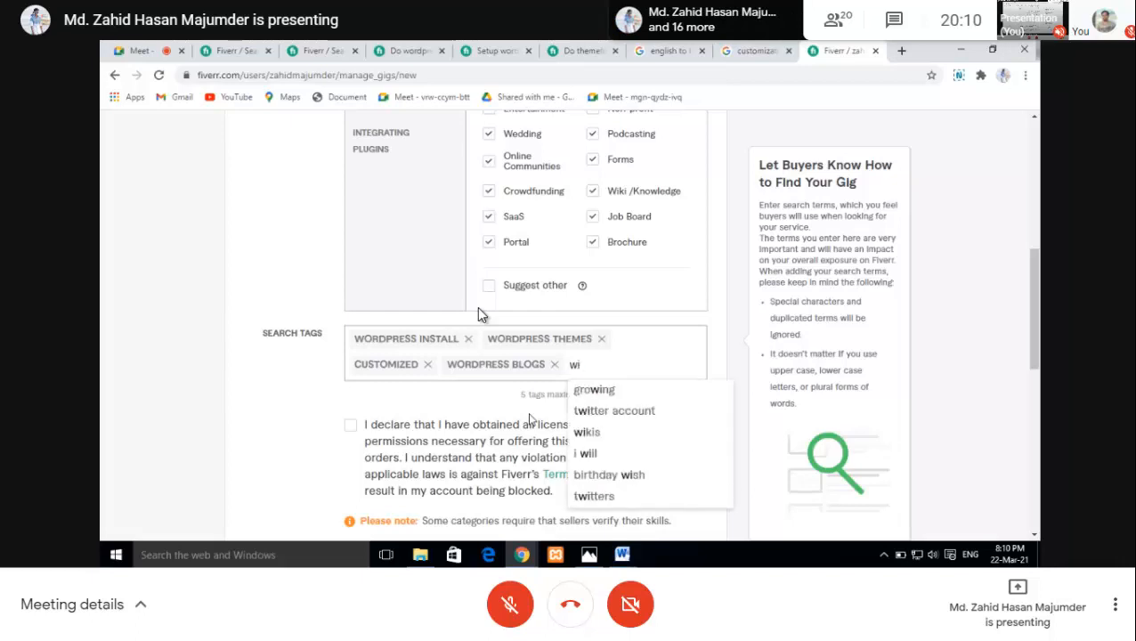
{"action": "type", "text": "or"}
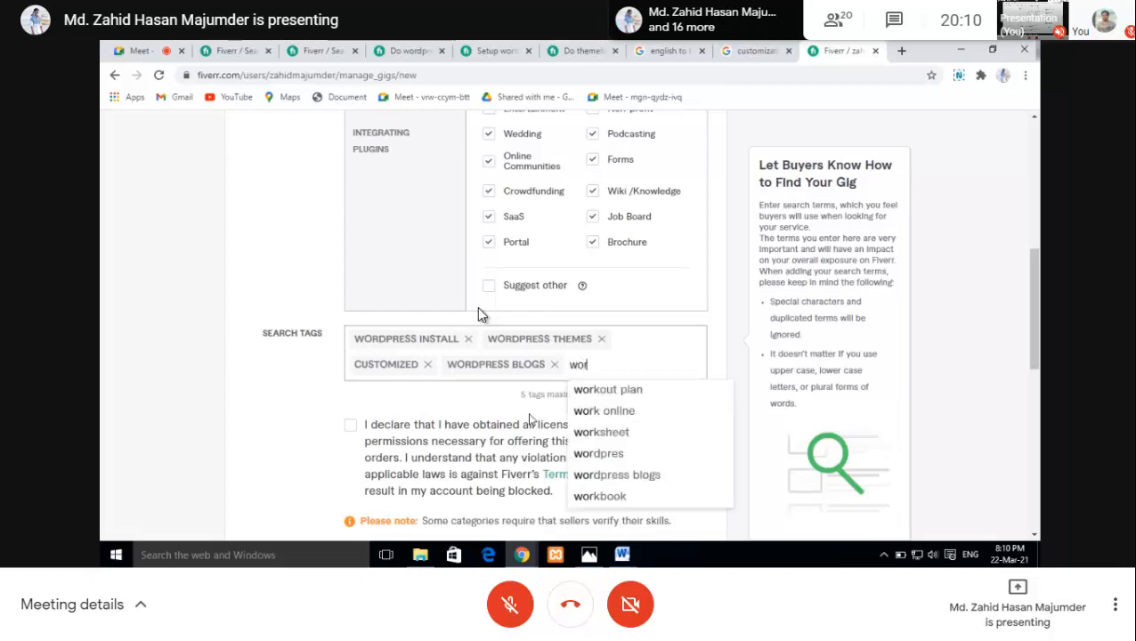
{"action": "type", "text": "dpr"}
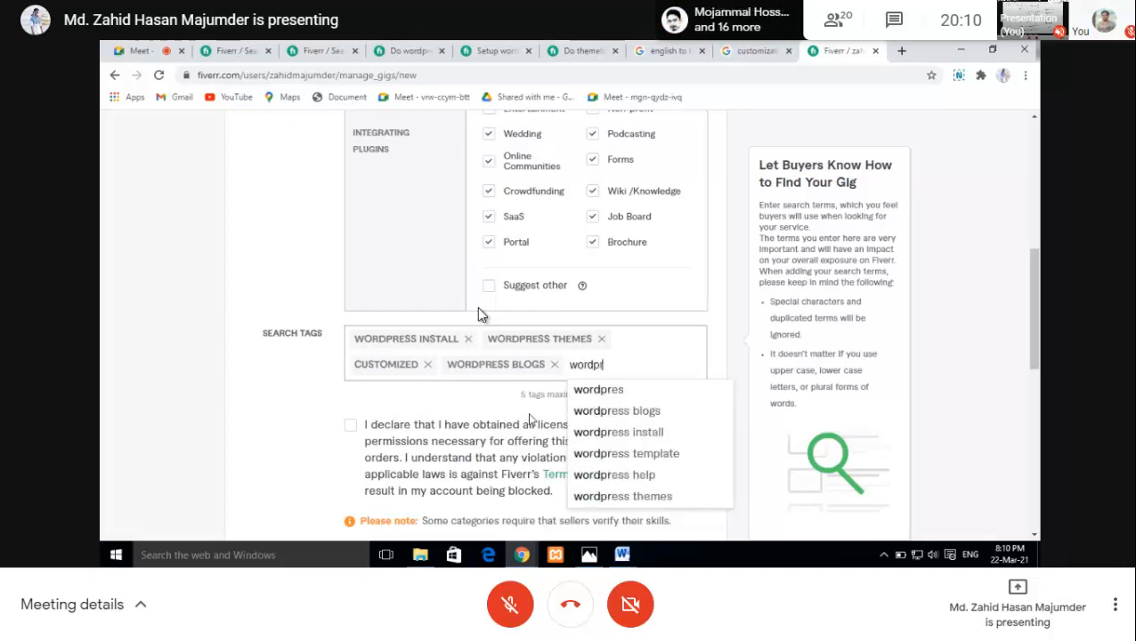
{"action": "type", "text": "ess"}
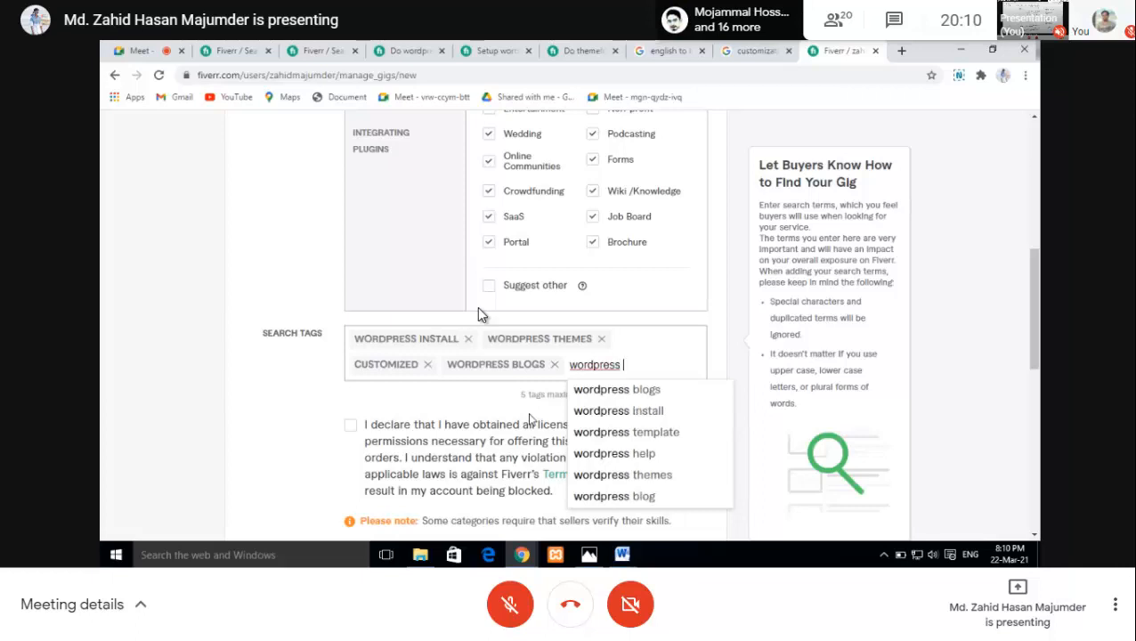
{"action": "type", "text": " se"}
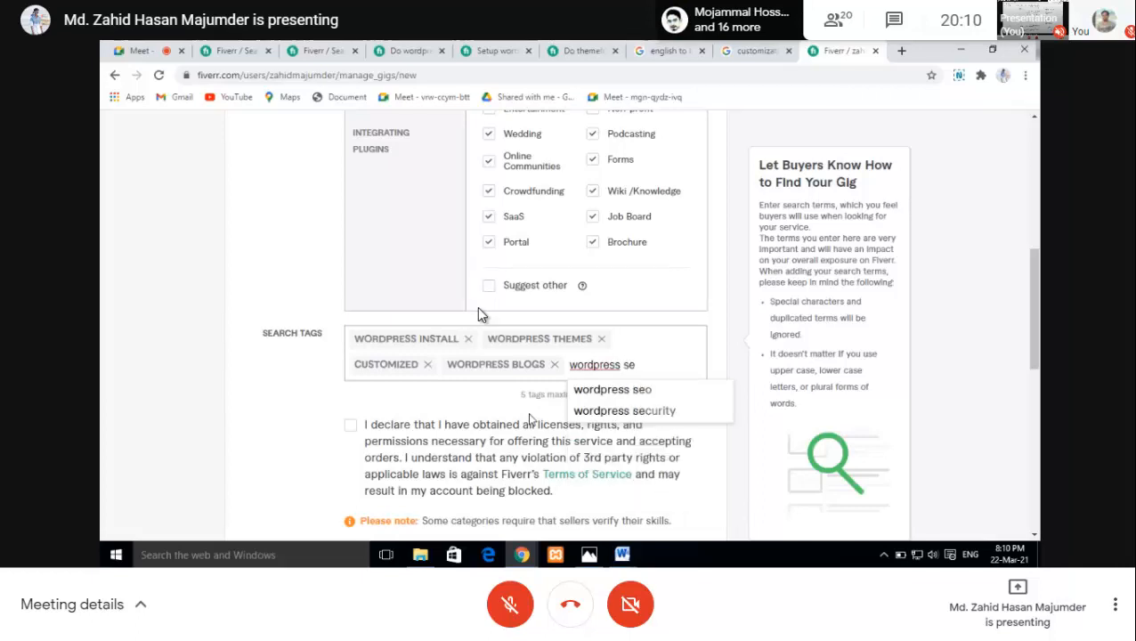
{"action": "type", "text": "t"}
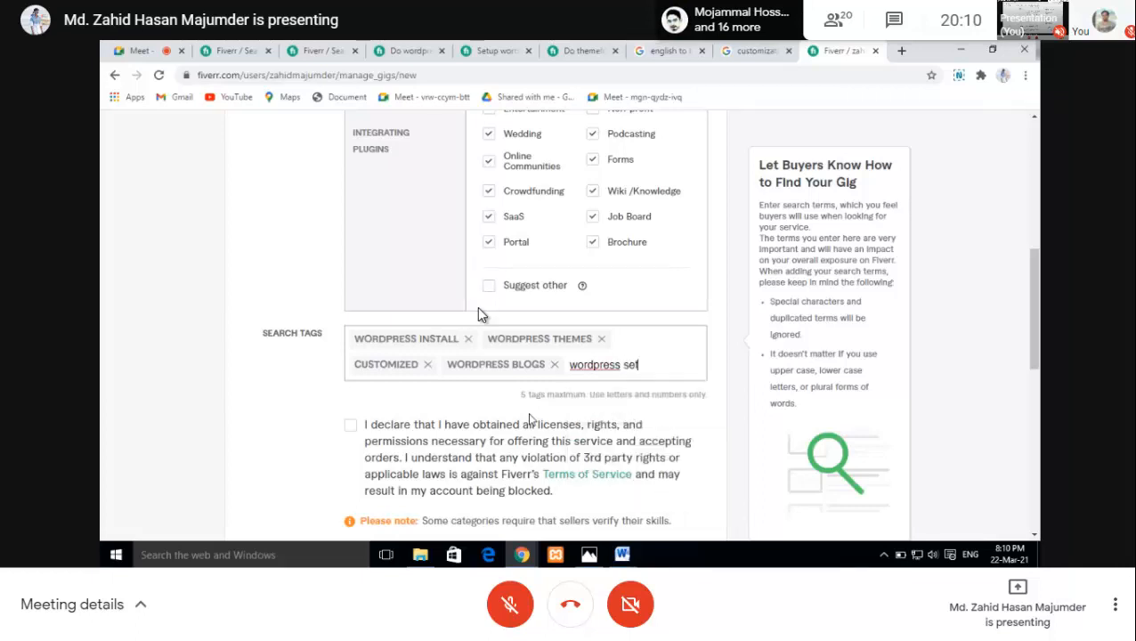
{"action": "type", "text": "up"}
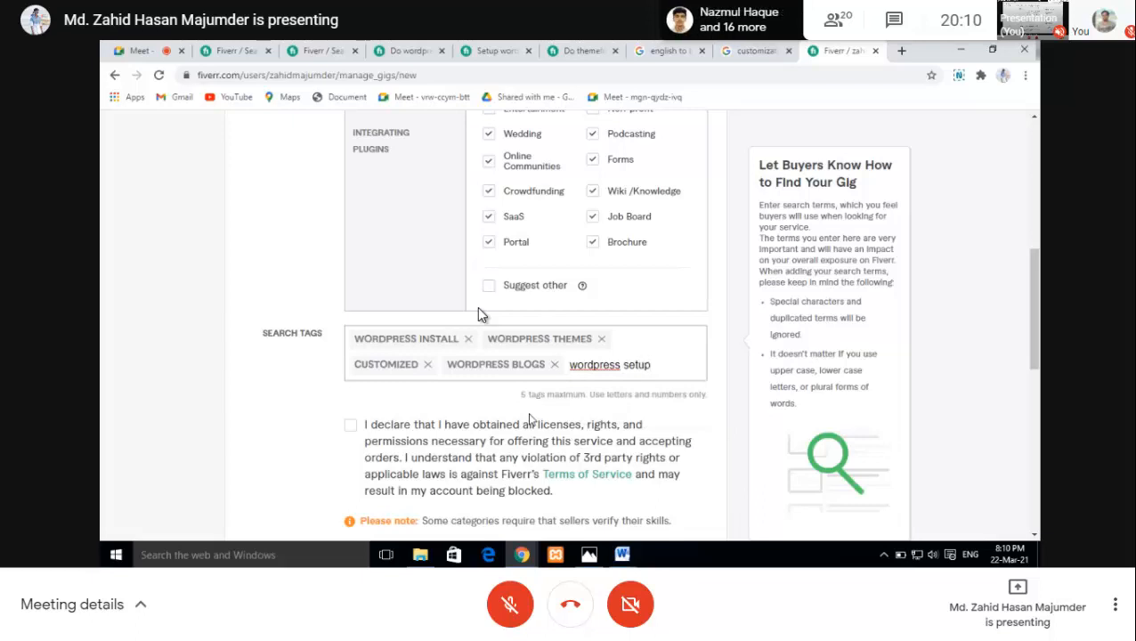
{"action": "key", "text": "BackSpace"}
{"action": "key", "text": "BackSpace"}
{"action": "key", "text": "BackSpace"}
{"action": "key", "text": "BackSpace"}
{"action": "key", "text": "BackSpace"}
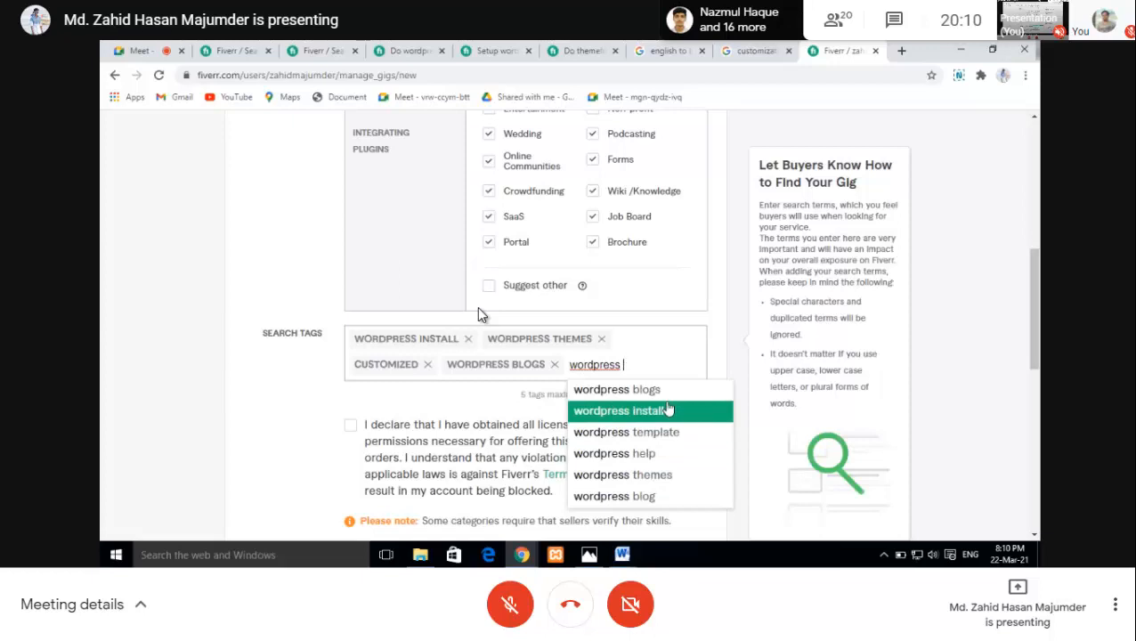
{"action": "type", "text": "set"}
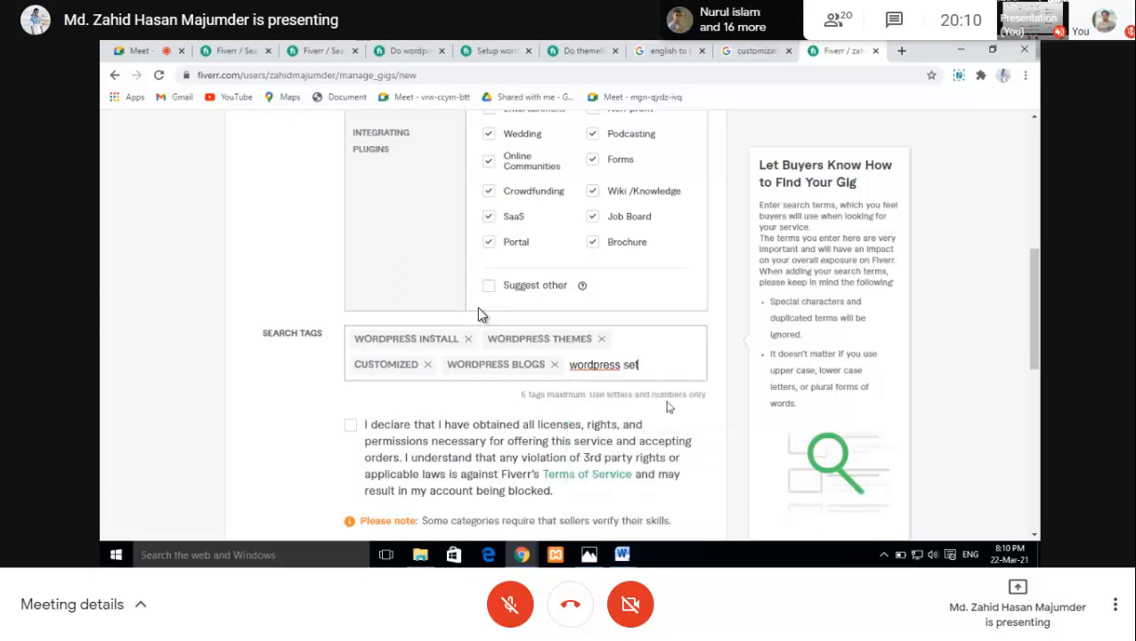
{"action": "type", "text": "up"}
{"action": "key", "text": "BackSpace"}
{"action": "key", "text": "BackSpace"}
{"action": "key", "text": "BackSpace"}
{"action": "key", "text": "BackSpace"}
{"action": "key", "text": "BackSpace"}
{"action": "key", "text": "BackSpace"}
{"action": "key", "text": "BackSpace"}
{"action": "key", "text": "BackSpace"}
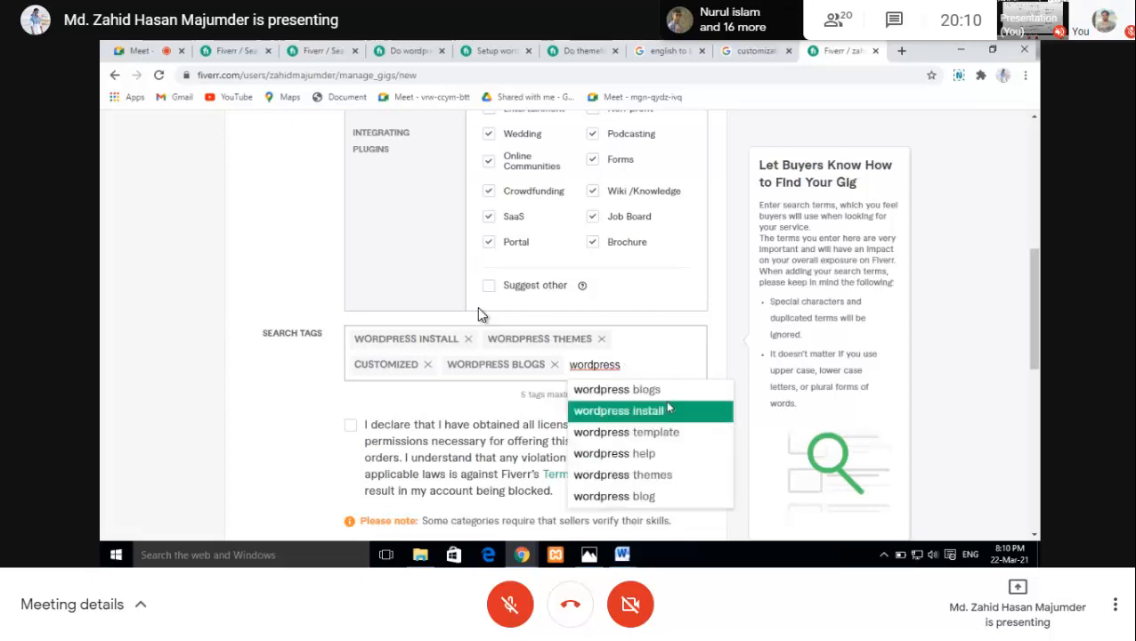
Step: Switch to gig final.docx in Word and examine the planned tags for another search term
{"action": "left_click", "coordinate": [622, 554]}
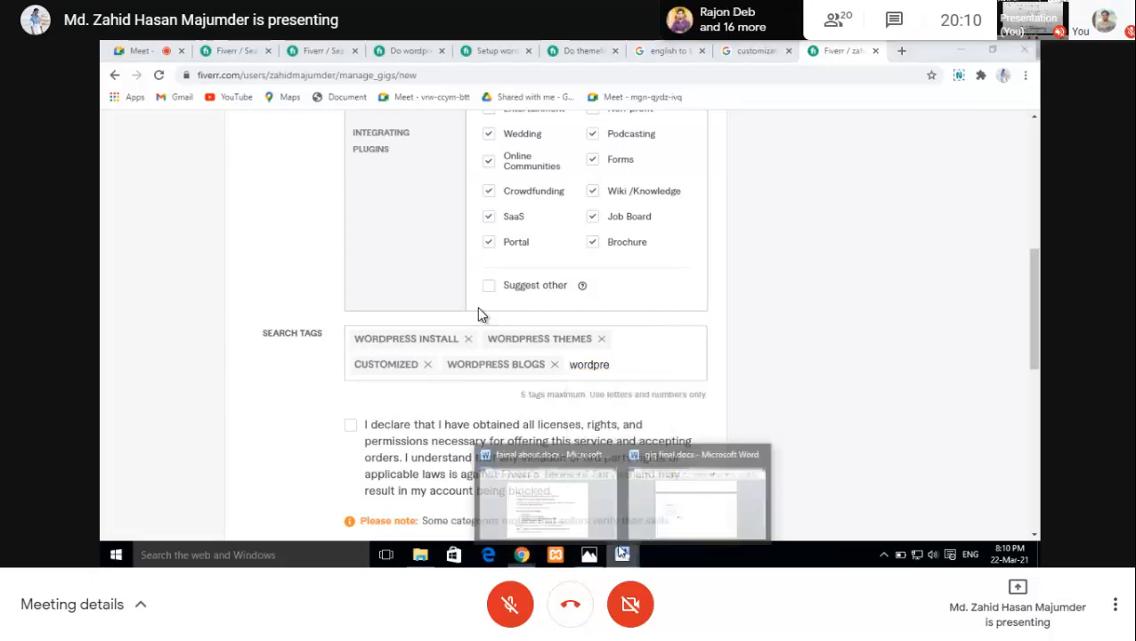
{"action": "left_click", "coordinate": [672, 488]}
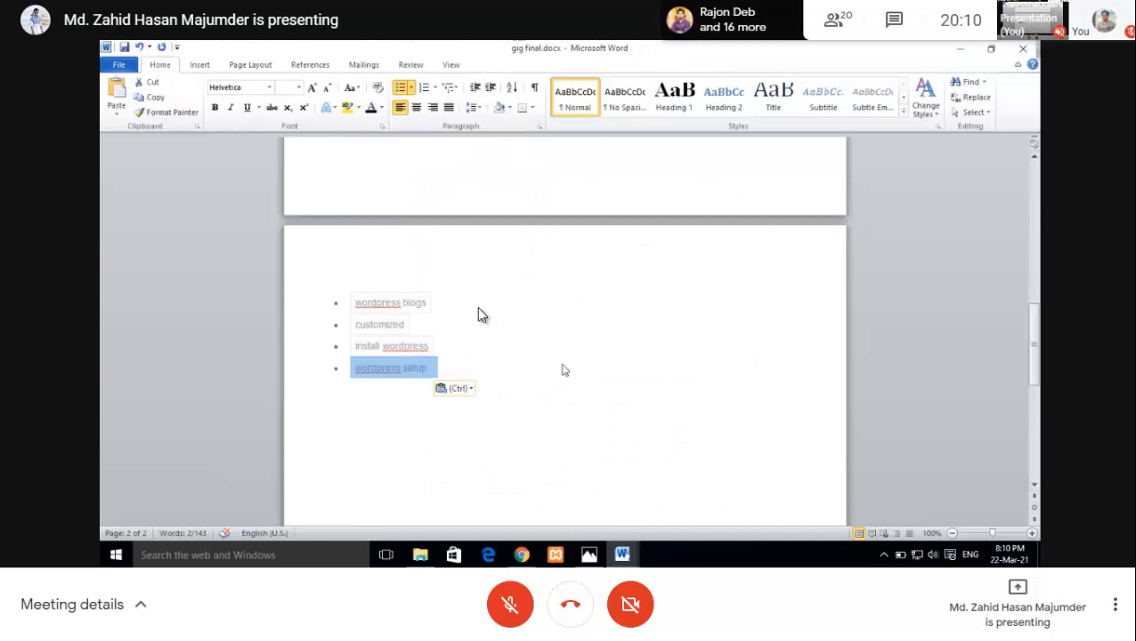
{"action": "scroll", "coordinate": [552, 354], "scroll_direction": "up", "scroll_amount": 2}
{"action": "scroll", "coordinate": [552, 353], "scroll_direction": "up", "scroll_amount": 2}
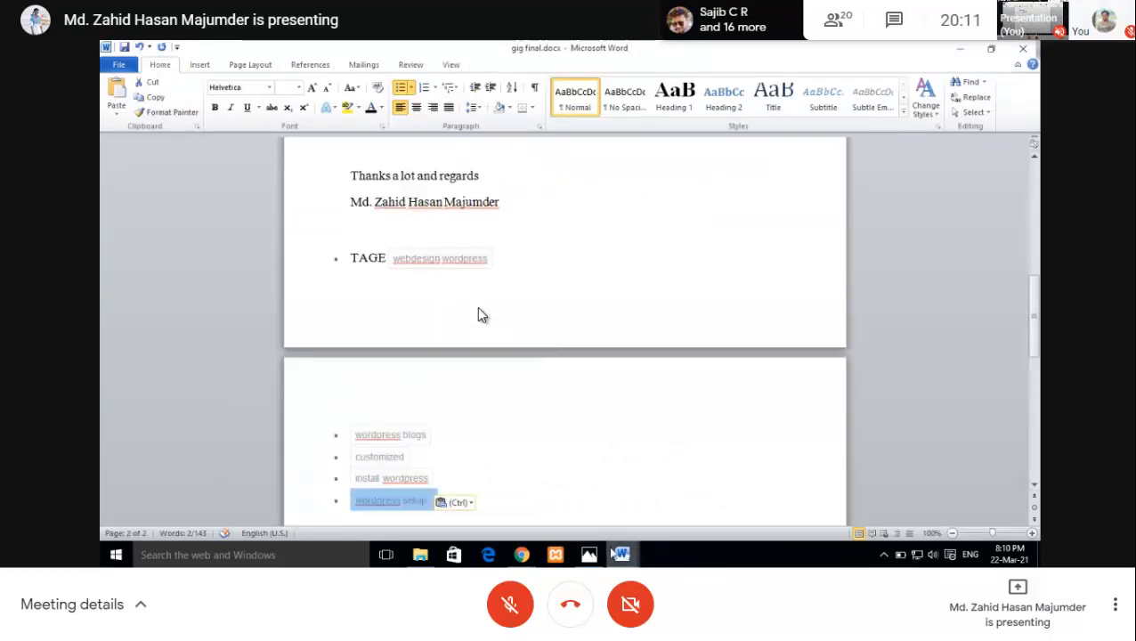
Step: Switch back to the gig form in Chrome and erase the partial "wordpre" entry in the search tags
{"action": "mouse_move", "coordinate": [525, 557]}
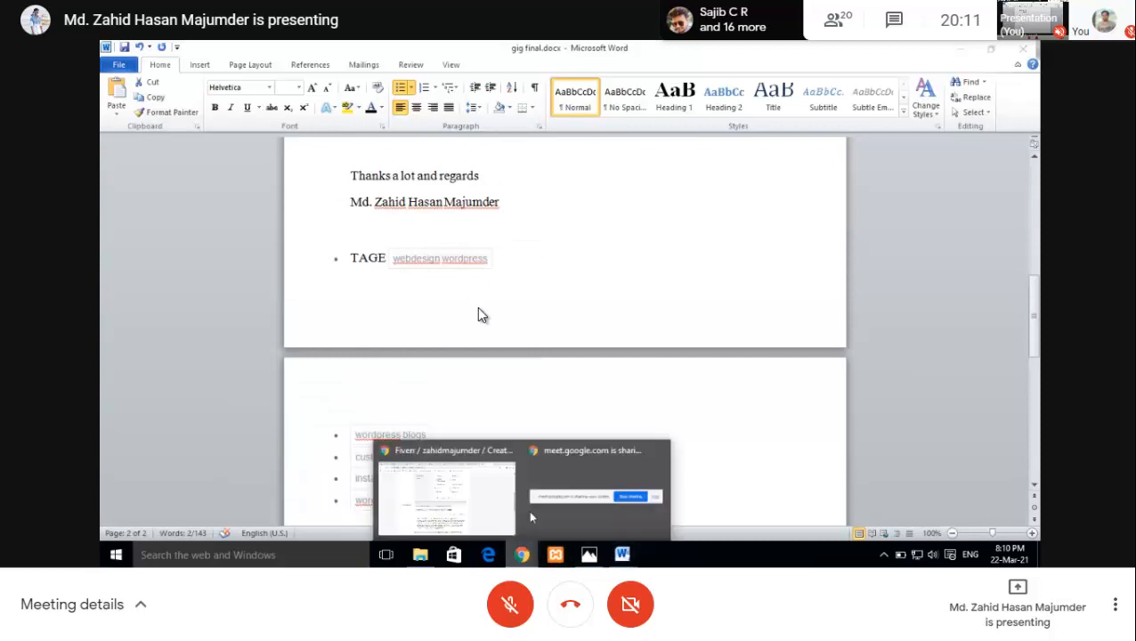
{"action": "left_click", "coordinate": [441, 494]}
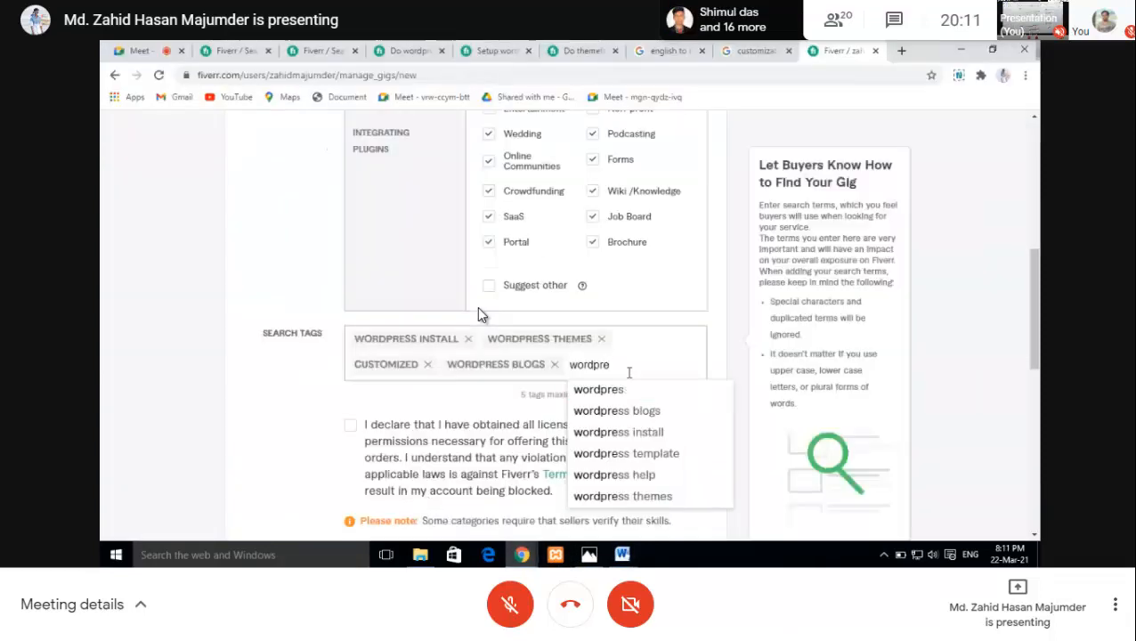
{"action": "key", "text": "BackSpace"}
{"action": "key", "text": "BackSpace"}
{"action": "key", "text": "BackSpace"}
{"action": "key", "text": "BackSpace"}
{"action": "key", "text": "BackSpace"}
{"action": "key", "text": "BackSpace"}
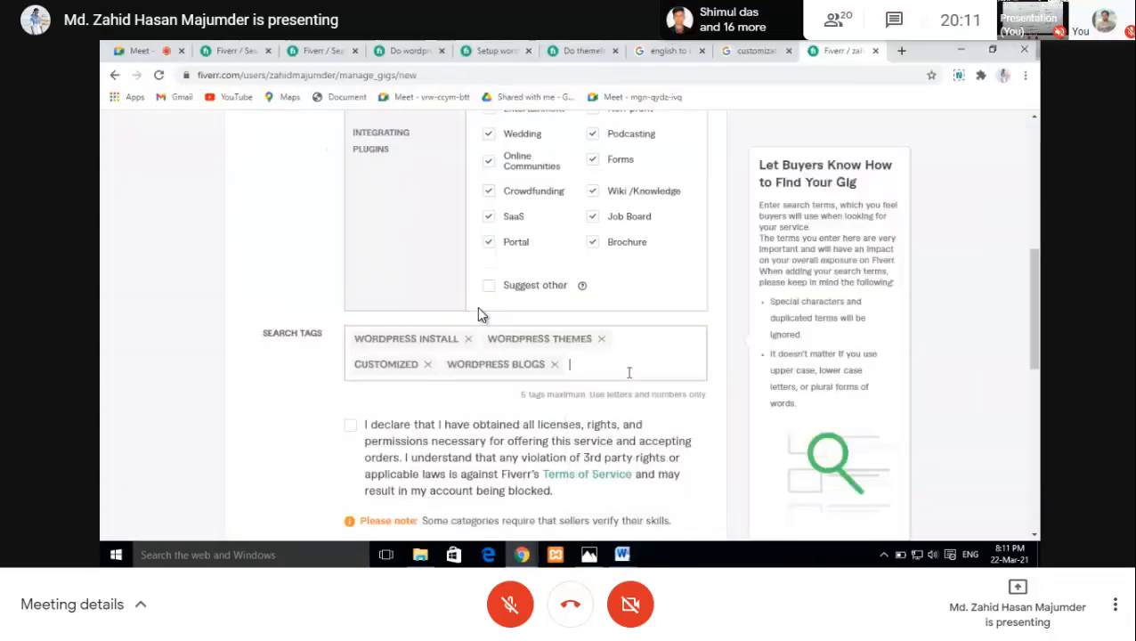
Step: Add "webdesign wordpress" as the gig's fifth search tag, correcting the spelling of "webdesign"
{"action": "type", "text": "web"}
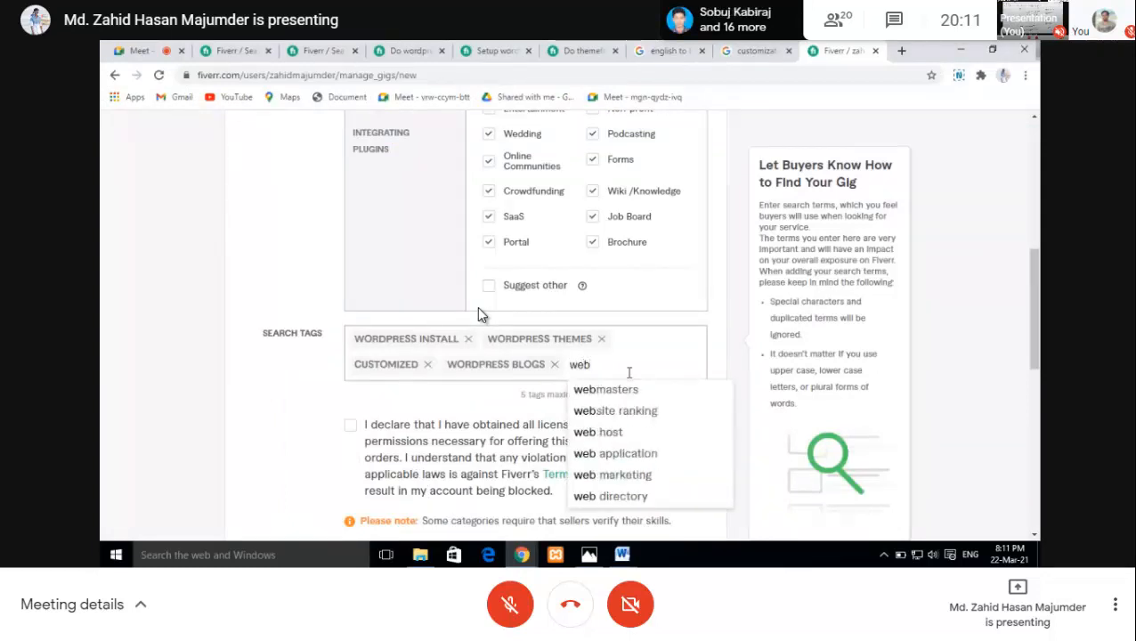
{"action": "type", "text": "dev"}
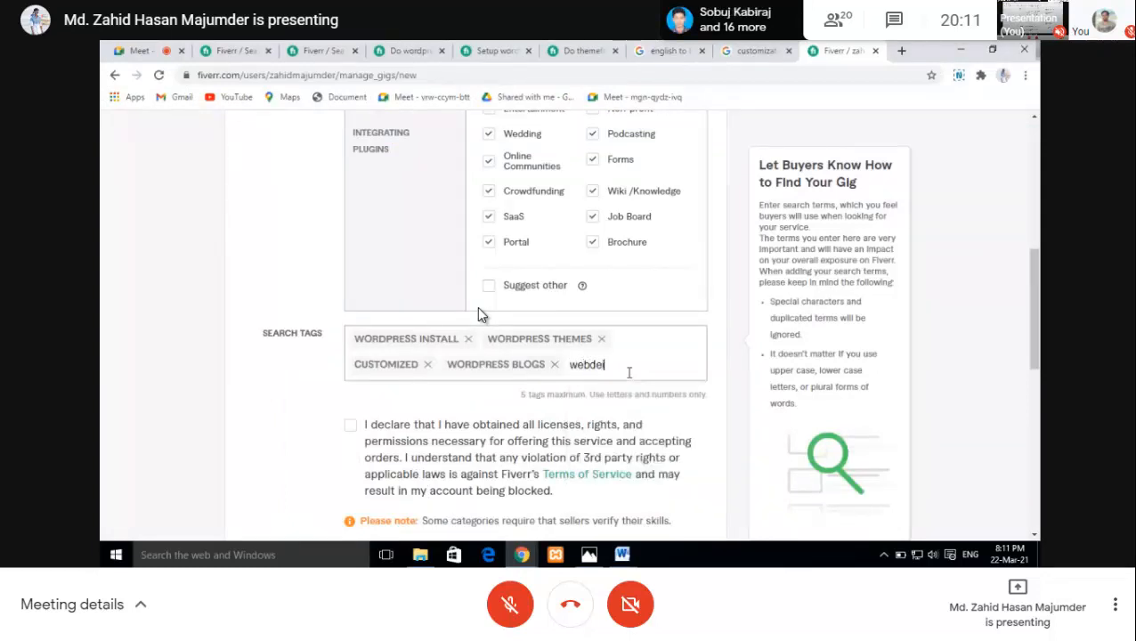
{"action": "type", "text": "sn"}
{"action": "type", "text": "n"}
{"action": "type", "text": " wordp"}
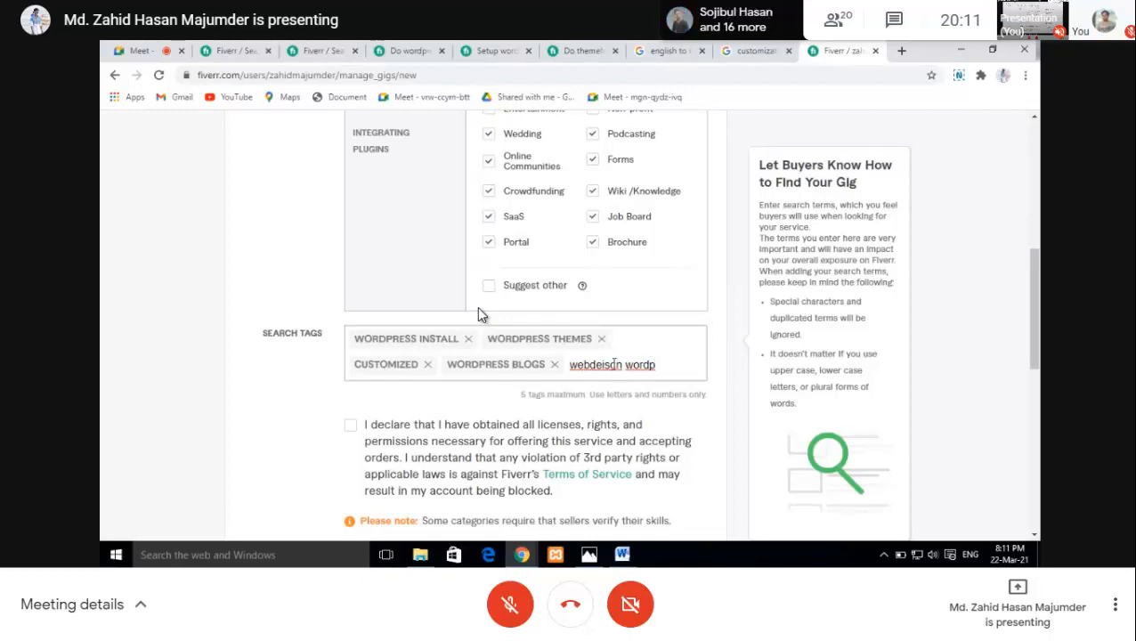
{"action": "left_click", "coordinate": [611, 364]}
{"action": "key", "text": "BackSpace"}
{"action": "key", "text": "BackSpace"}
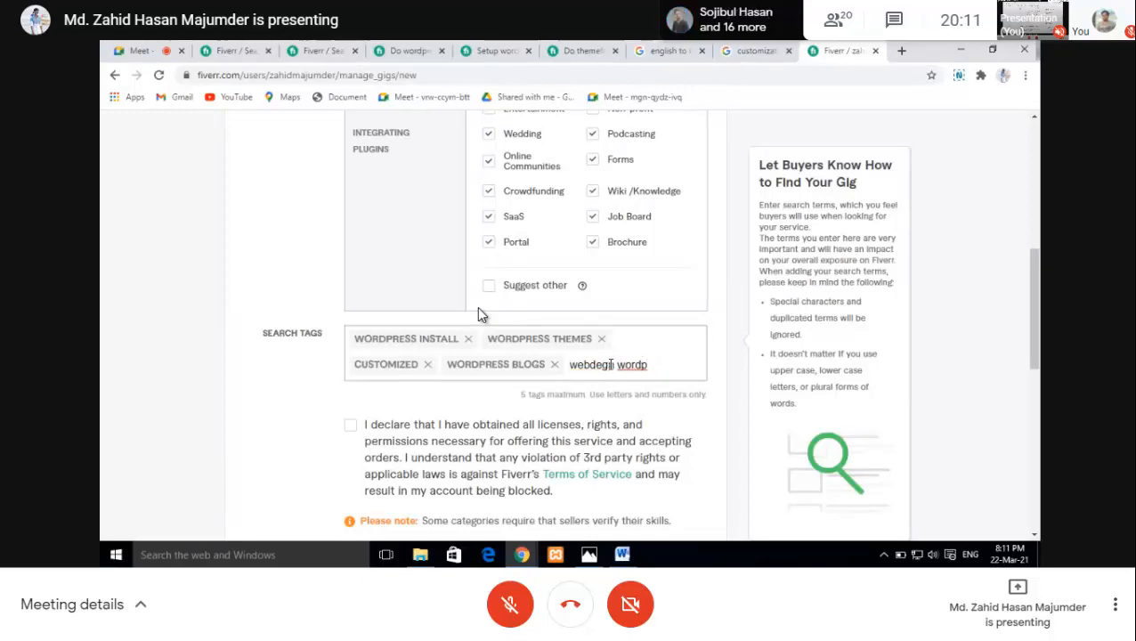
{"action": "type", "text": "si"}
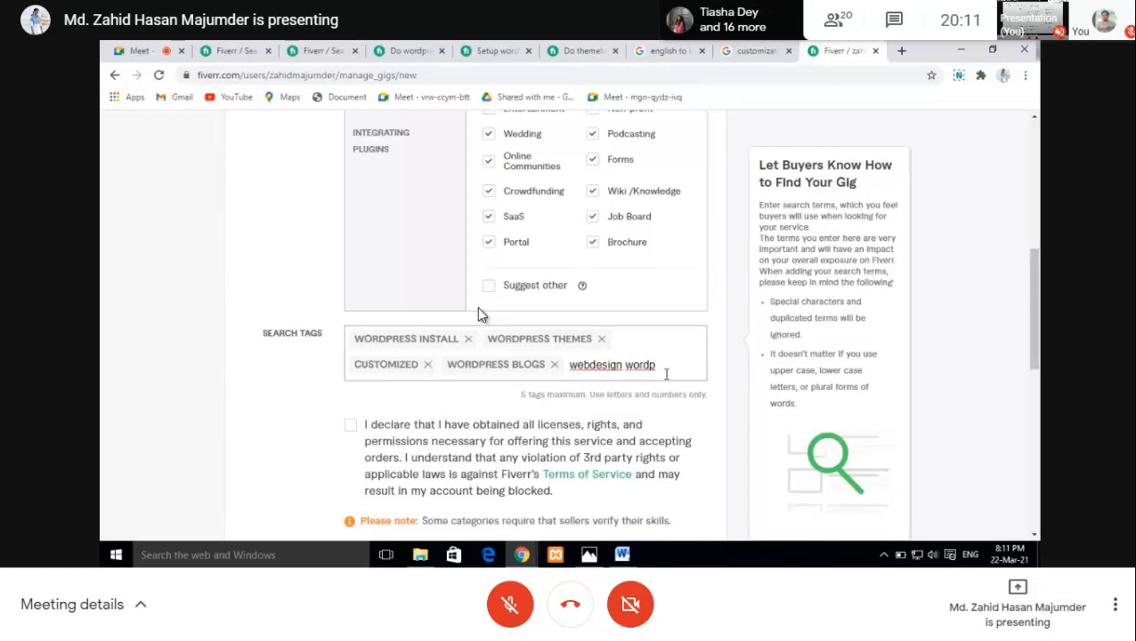
{"action": "type", "text": "re"}
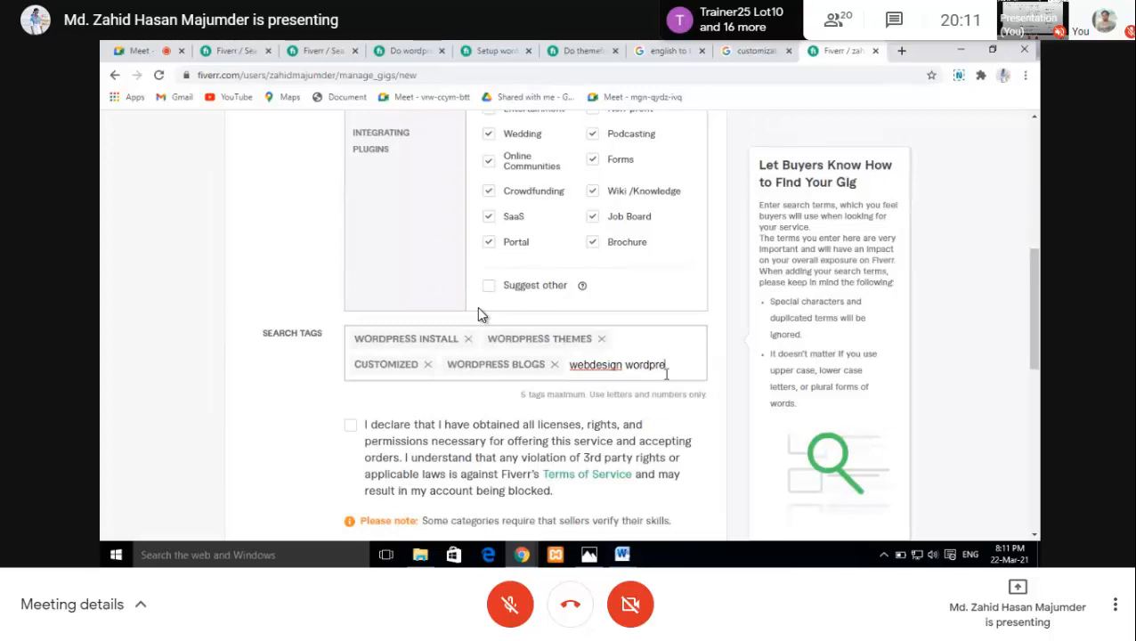
{"action": "type", "text": "ss"}
{"action": "key", "text": "Return"}
Step: Accept the declaration of having obtained all licenses, rights and permissions for offering the service
{"action": "scroll", "coordinate": [481, 313], "scroll_direction": "down", "scroll_amount": 3}
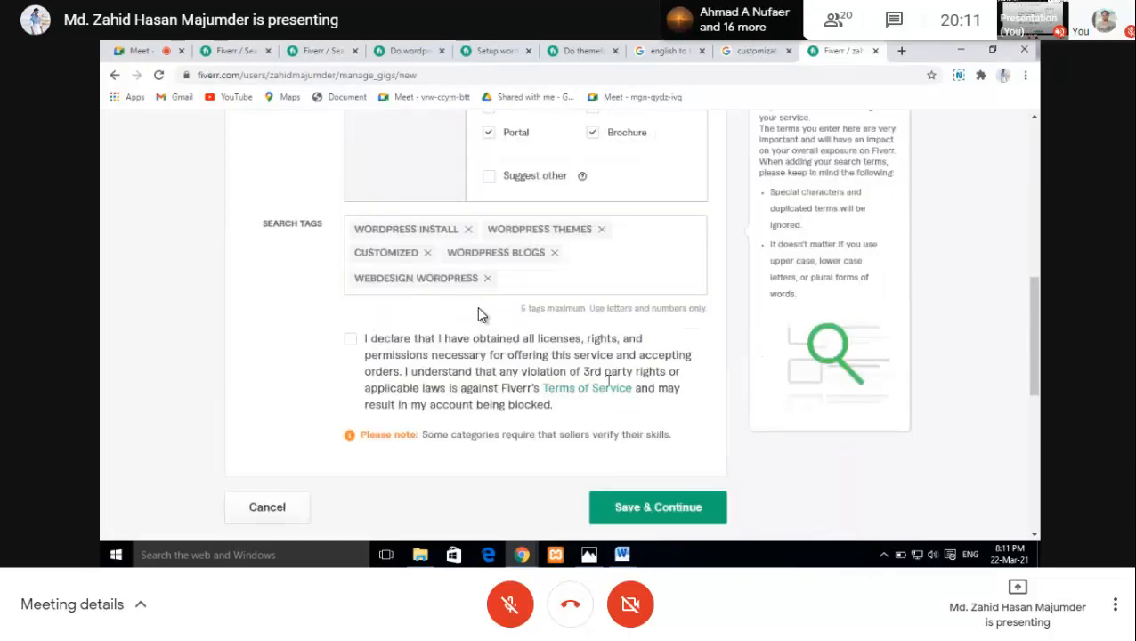
{"action": "scroll", "coordinate": [481, 313], "scroll_direction": "up", "scroll_amount": 2}
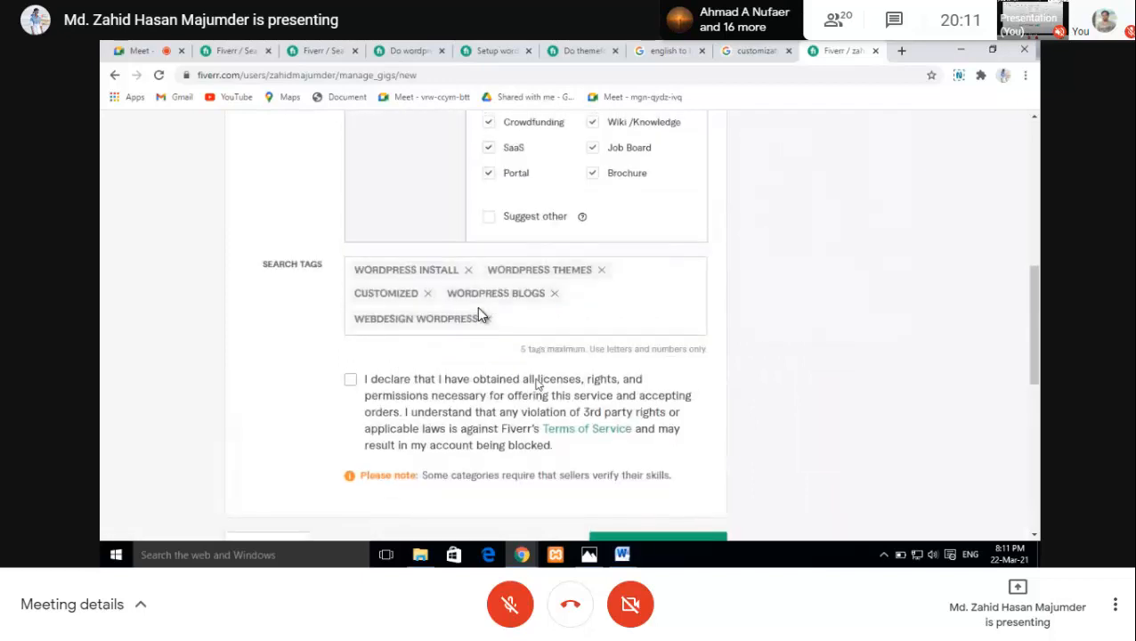
{"action": "left_click", "coordinate": [348, 381]}
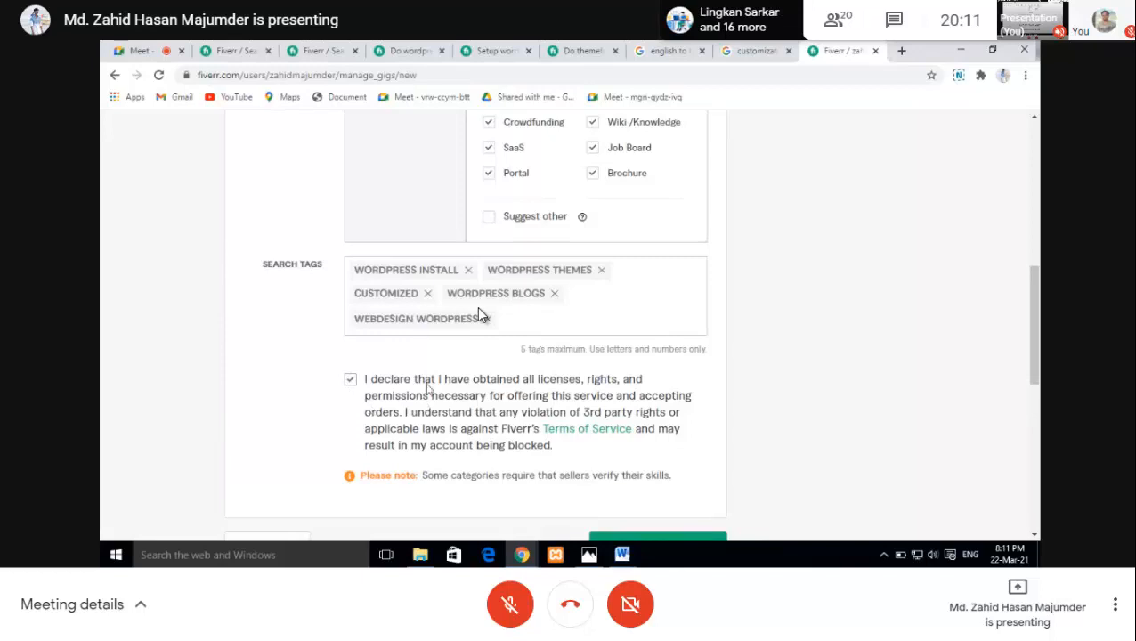
Step: Copy the gig's five search tags and paste them below the tag list in gig final.docx in Word
{"action": "left_click_drag", "start_coordinate": [499, 321], "coordinate": [357, 272]}
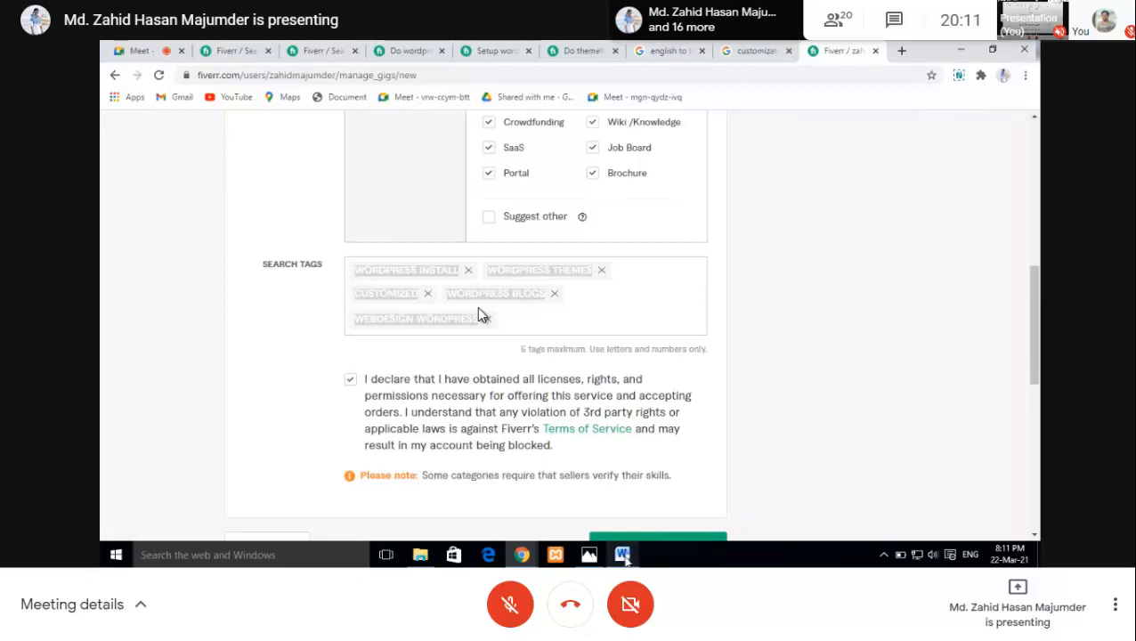
{"action": "mouse_move", "coordinate": [627, 557]}
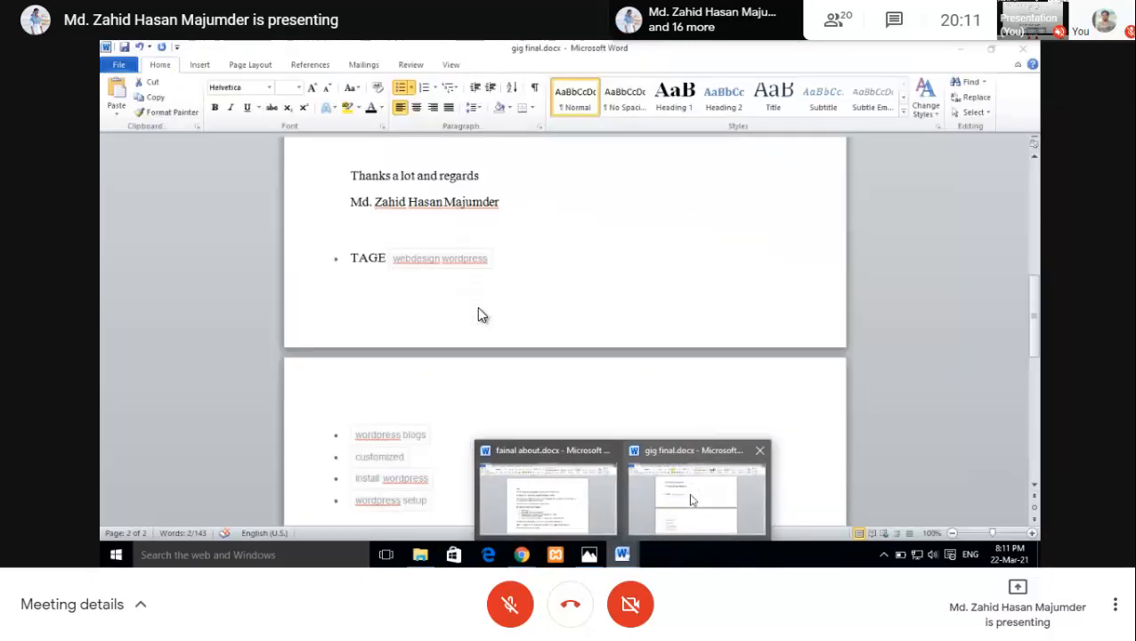
{"action": "left_click", "coordinate": [690, 489]}
{"action": "scroll", "coordinate": [530, 479], "scroll_direction": "down", "scroll_amount": 2}
{"action": "left_click", "coordinate": [496, 447]}
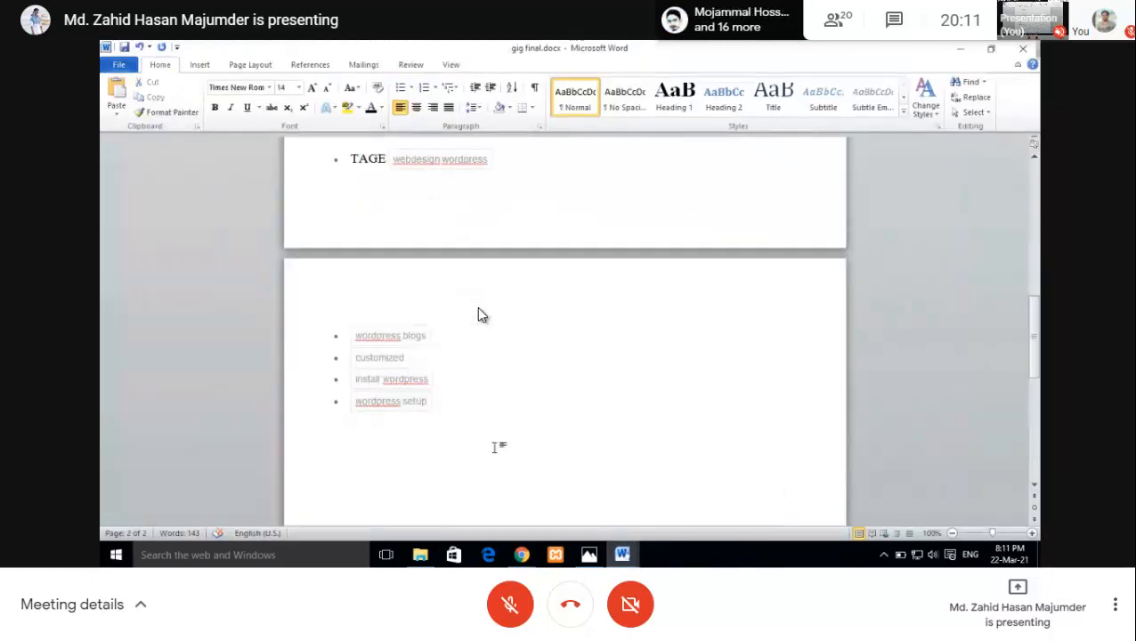
{"action": "type", "text": "WORDPRESS INSTALLWORDPRESS THEMESCUSTOMIZEDWORDPRESS BLOGSWEBDESIGN WORDPRESS"}
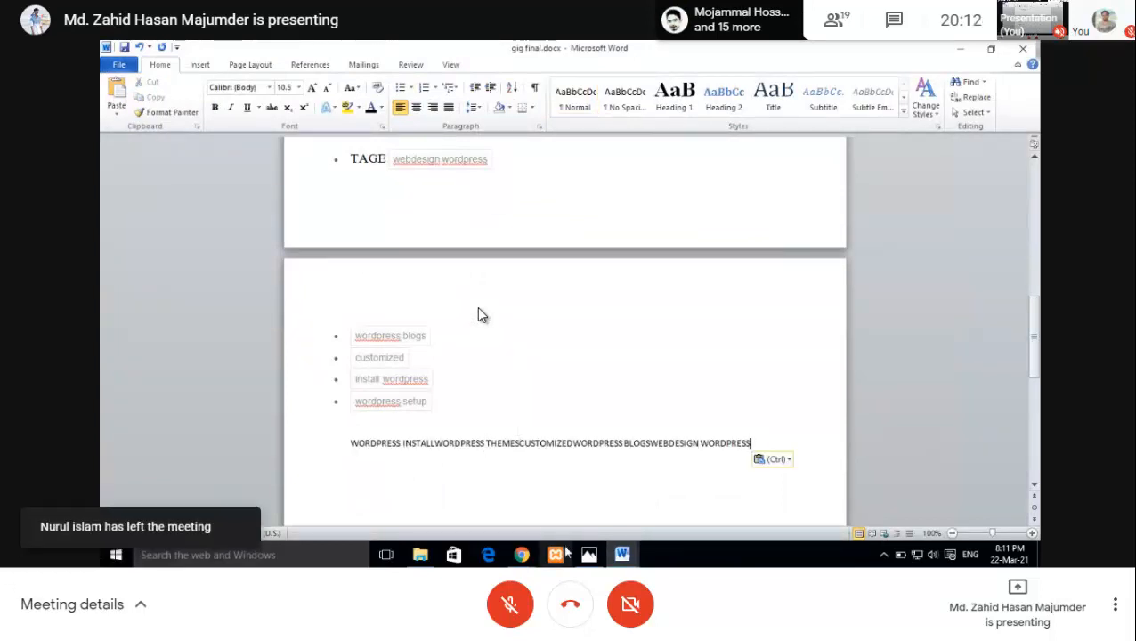
Step: Switch back to the gig form in Chrome and submit the overview with Save & Continue
{"action": "mouse_move", "coordinate": [521, 555]}
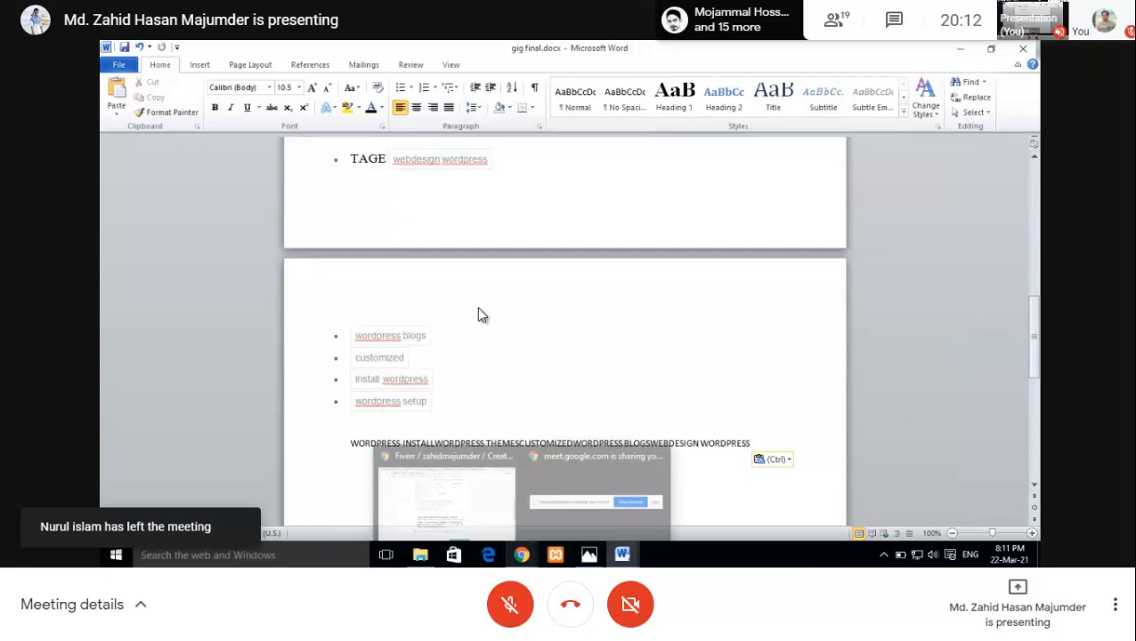
{"action": "left_click", "coordinate": [470, 507]}
{"action": "scroll", "coordinate": [439, 436], "scroll_direction": "down", "scroll_amount": 3}
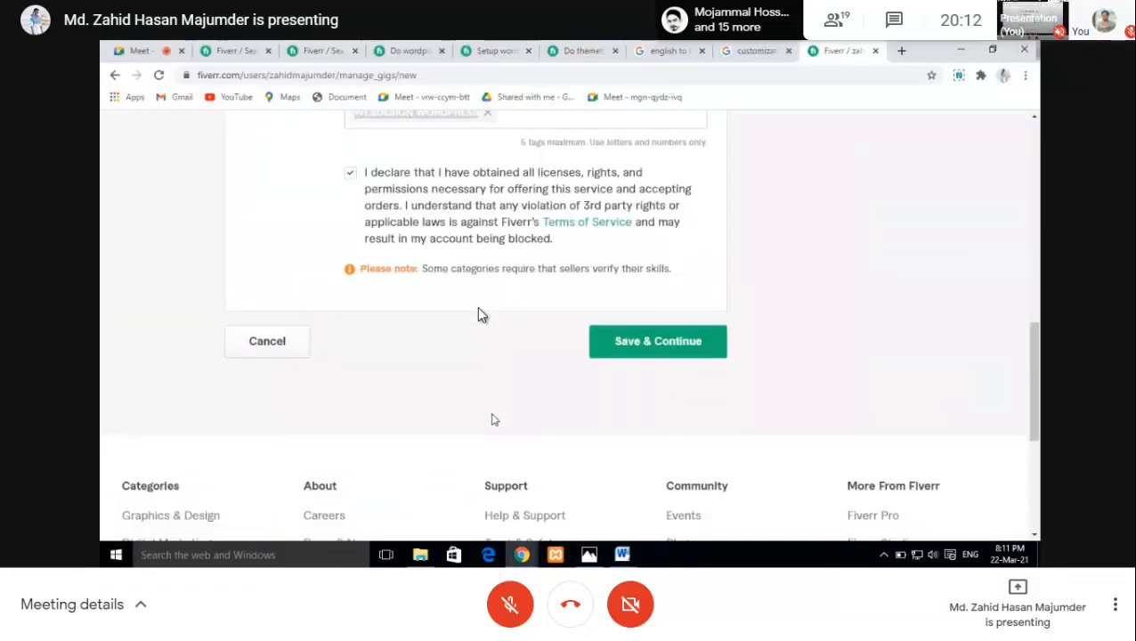
{"action": "left_click", "coordinate": [639, 343]}
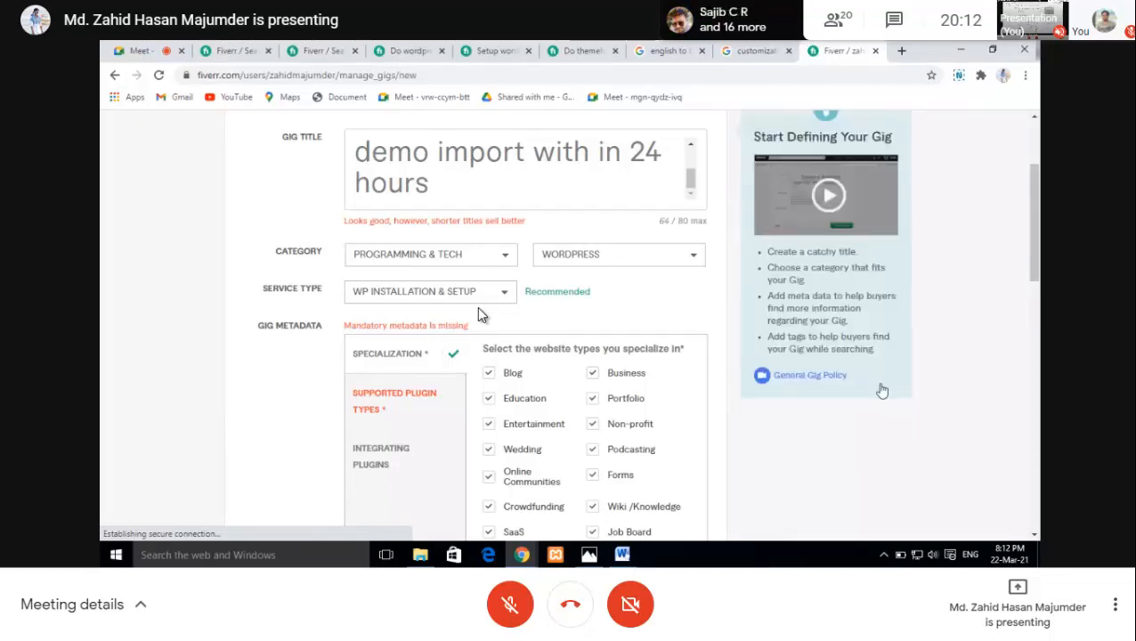
Step: In the supported plugin types metadata, select Marketing, Forum, Customer Support, Inventory, Video, Events, Chat, Map and Gallery
{"action": "scroll", "coordinate": [604, 287], "scroll_direction": "down", "scroll_amount": 1}
{"action": "scroll", "coordinate": [436, 383], "scroll_direction": "up", "scroll_amount": 1}
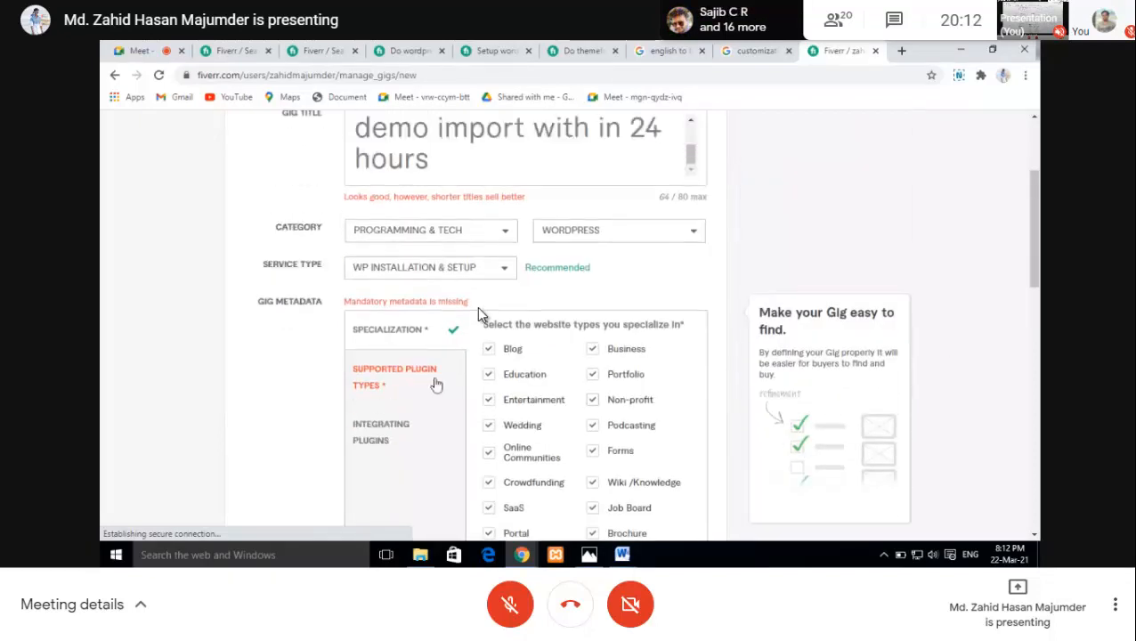
{"action": "left_click", "coordinate": [378, 398]}
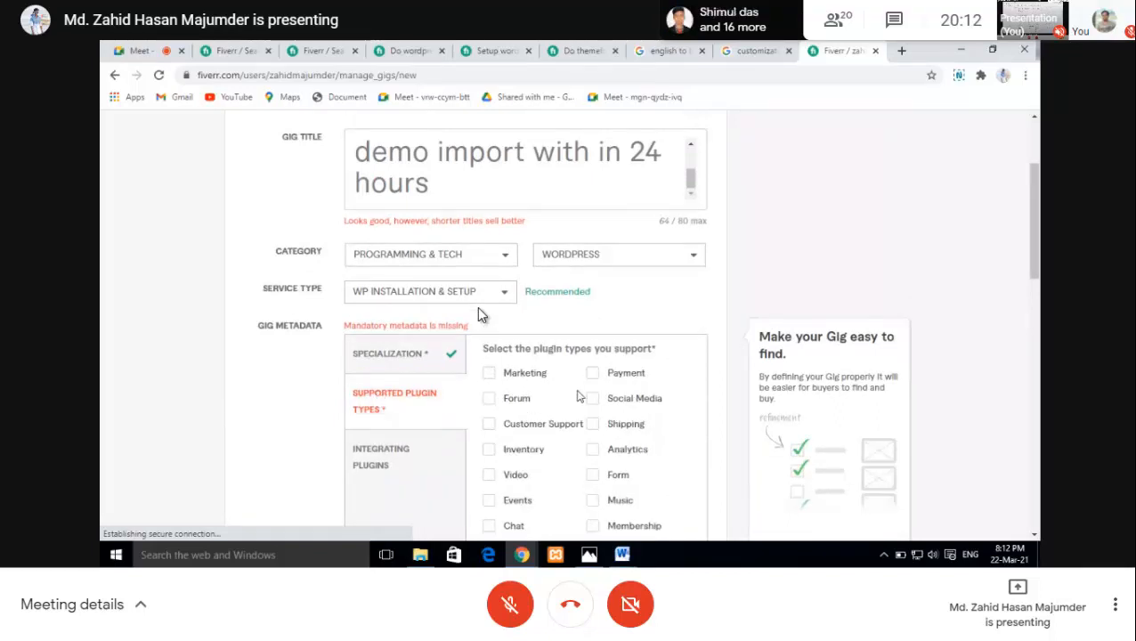
{"action": "scroll", "coordinate": [570, 396], "scroll_direction": "down", "scroll_amount": 2}
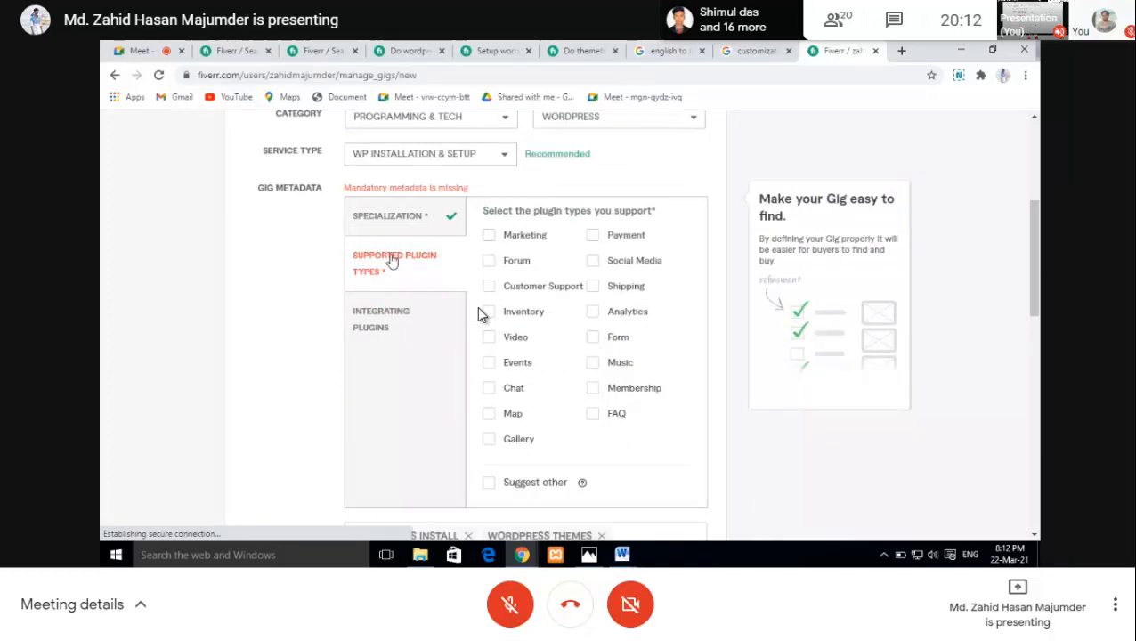
{"action": "left_click", "coordinate": [488, 235]}
{"action": "left_click", "coordinate": [488, 244]}
{"action": "left_click", "coordinate": [489, 269]}
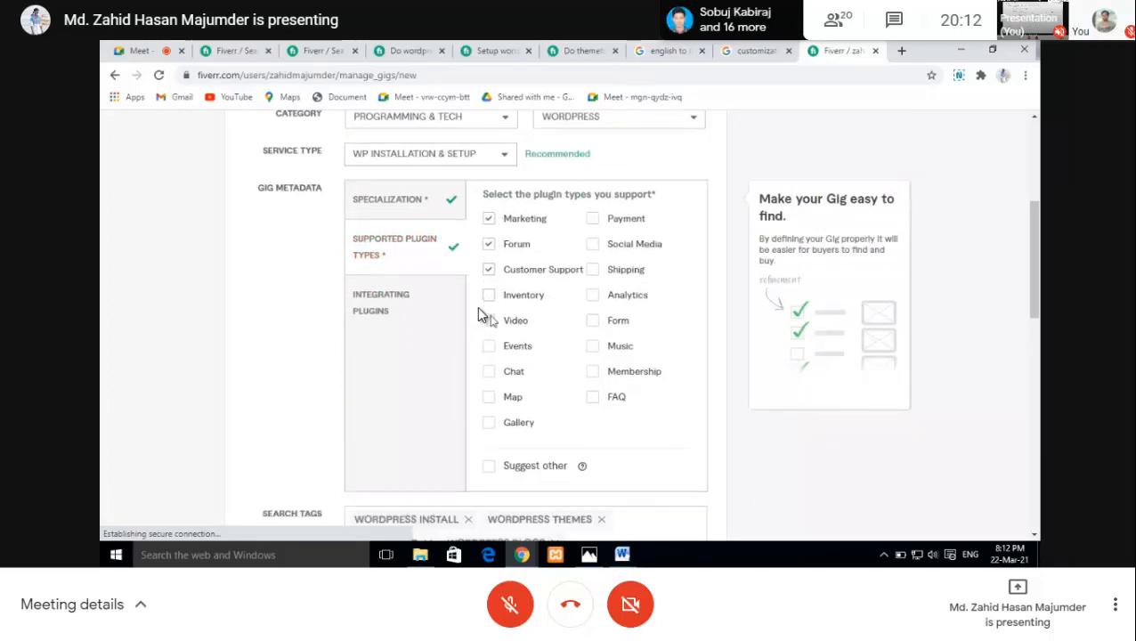
{"action": "left_click", "coordinate": [489, 295]}
{"action": "left_click", "coordinate": [488, 371]}
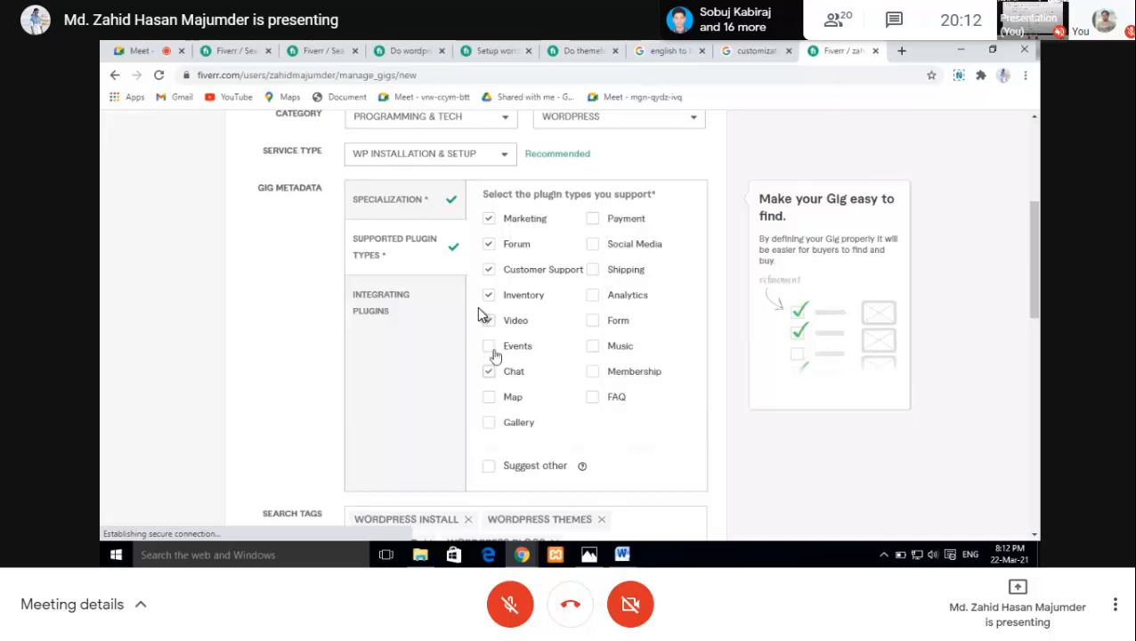
{"action": "left_click", "coordinate": [488, 346]}
{"action": "left_click", "coordinate": [489, 397]}
{"action": "left_click", "coordinate": [489, 422]}
Step: Also select the plugin types FAQ, Membership, Music, Form, Analytics, Shipping, Social Media and Payment
{"action": "left_click", "coordinate": [593, 397]}
{"action": "left_click", "coordinate": [593, 372]}
{"action": "left_click", "coordinate": [593, 345]}
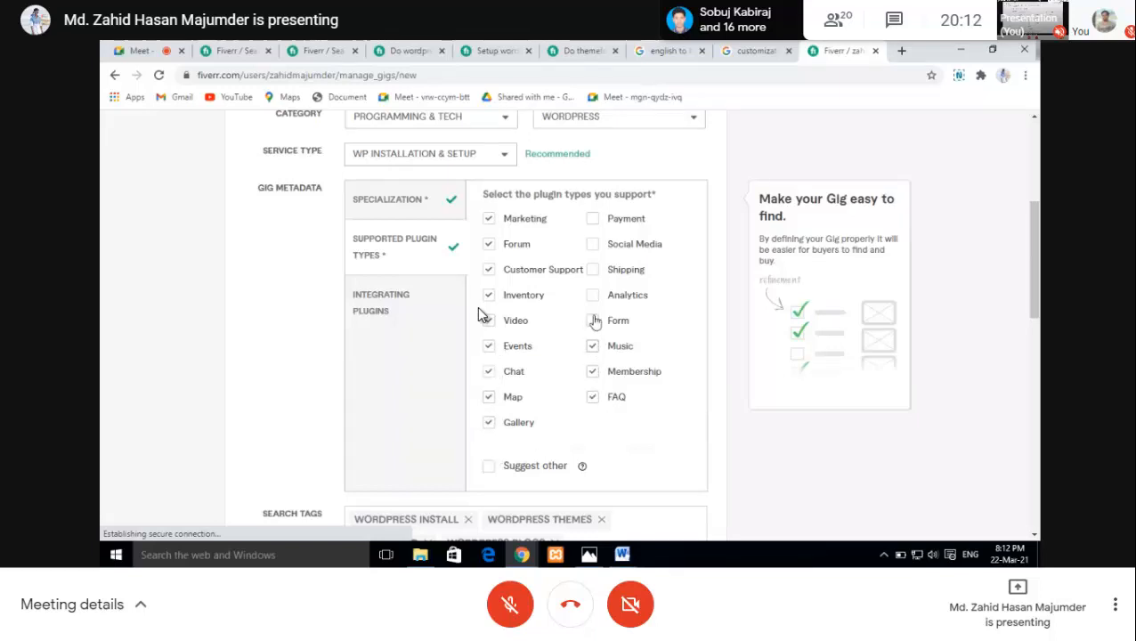
{"action": "left_click", "coordinate": [593, 295]}
{"action": "left_click", "coordinate": [593, 320]}
{"action": "left_click", "coordinate": [593, 270]}
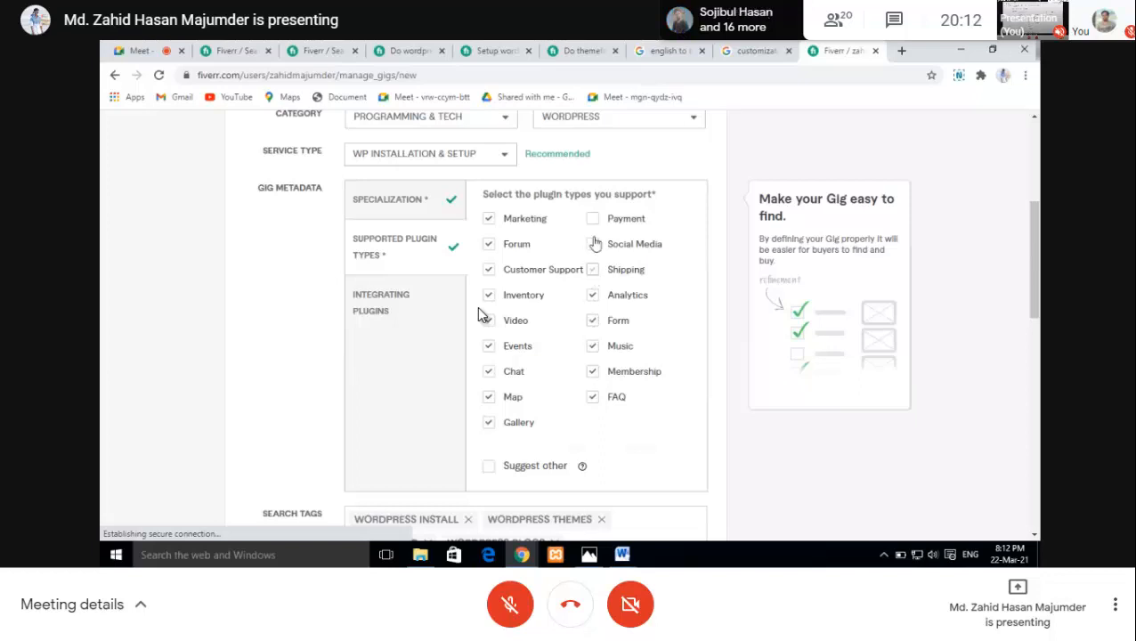
{"action": "left_click", "coordinate": [593, 244]}
{"action": "left_click", "coordinate": [593, 218]}
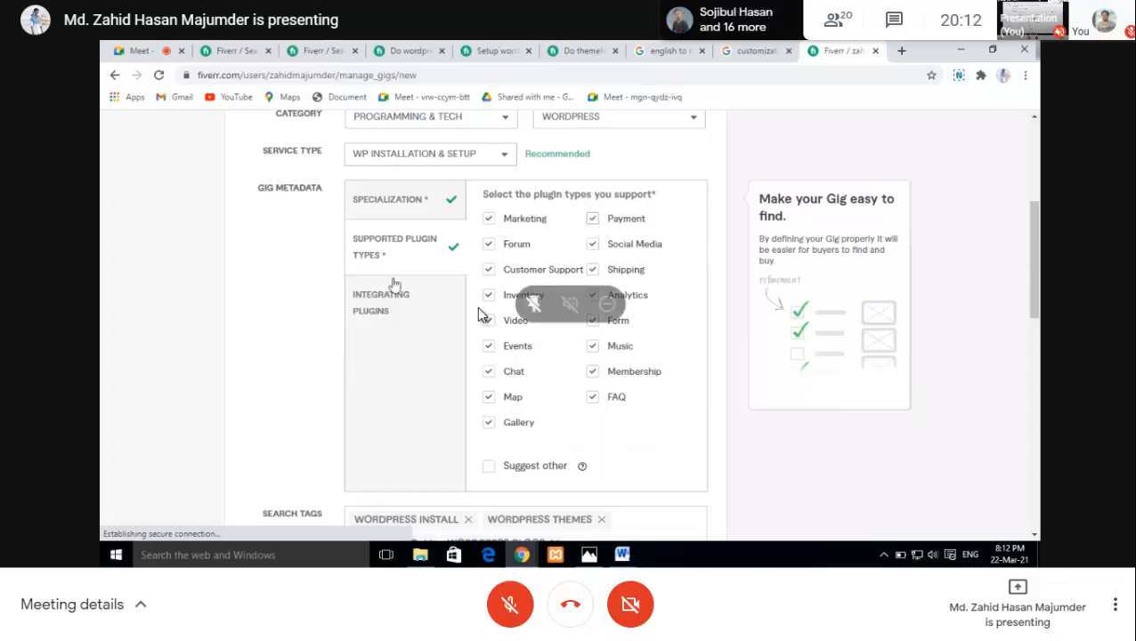
Step: Select all listed integrating plugins, including Amazon and Akismet but not Suggest other, and review the completed gig form
{"action": "scroll", "coordinate": [285, 208], "scroll_direction": "up", "scroll_amount": 1}
{"action": "left_click", "coordinate": [379, 362]}
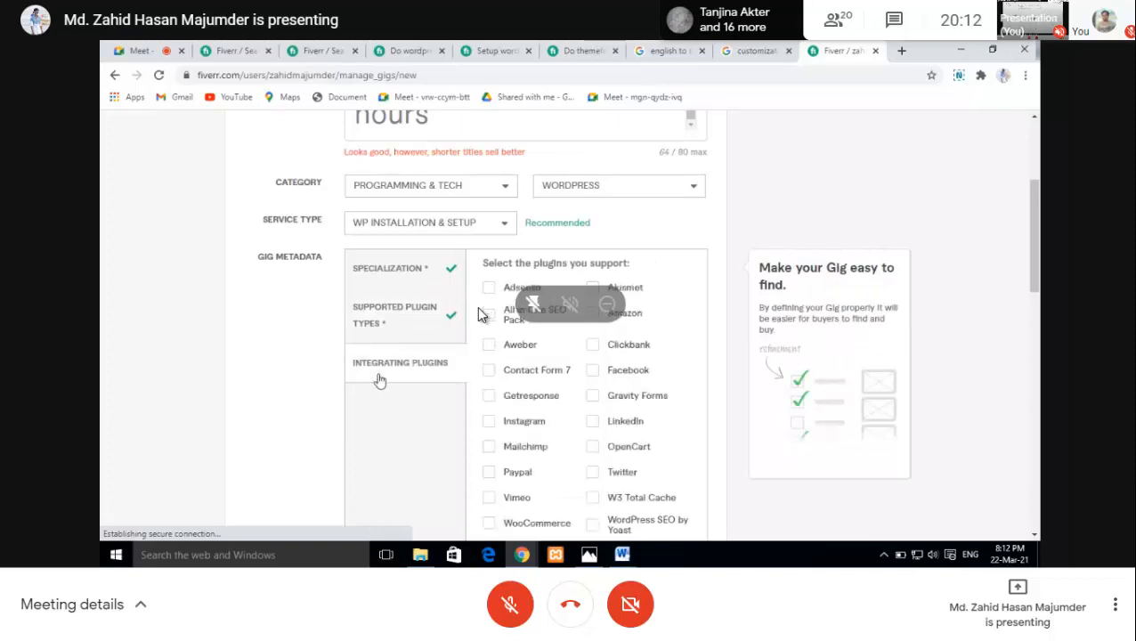
{"action": "scroll", "coordinate": [379, 381], "scroll_direction": "down", "scroll_amount": 2}
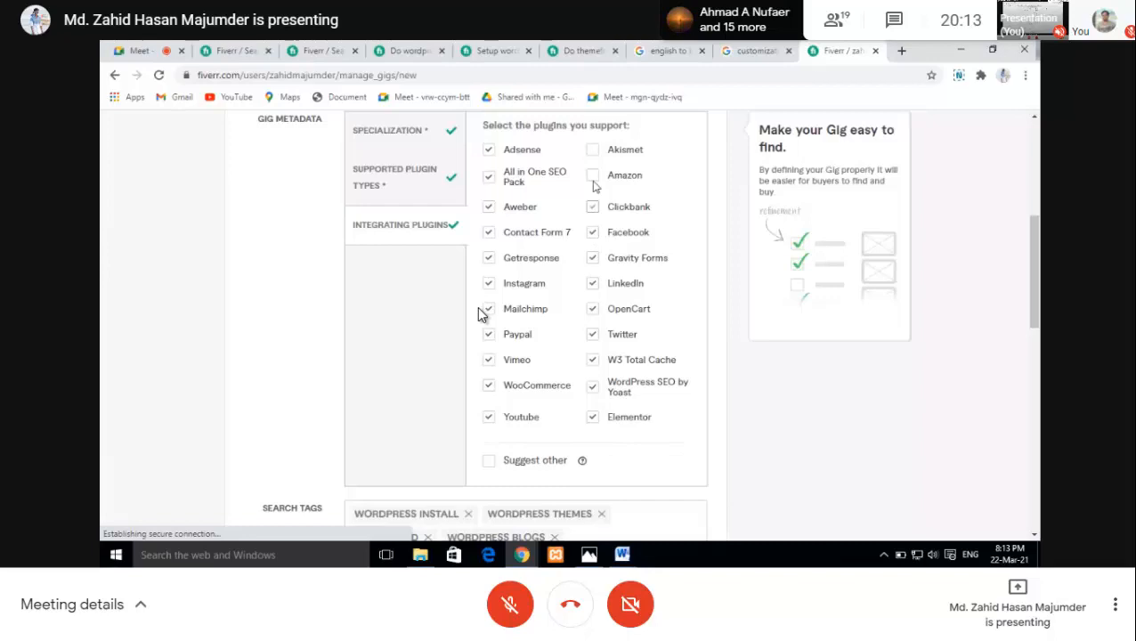
{"action": "left_click", "coordinate": [593, 175]}
{"action": "left_click", "coordinate": [592, 150]}
{"action": "scroll", "coordinate": [637, 271], "scroll_direction": "up", "scroll_amount": 2}
{"action": "scroll", "coordinate": [434, 331], "scroll_direction": "down", "scroll_amount": 5}
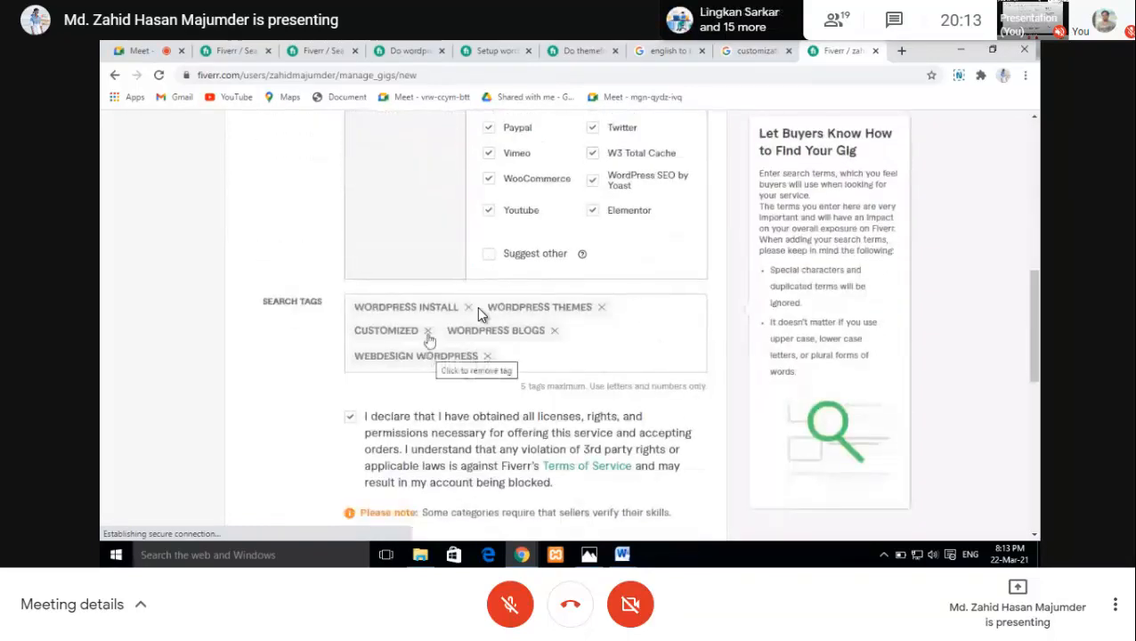
{"action": "scroll", "coordinate": [430, 358], "scroll_direction": "up", "scroll_amount": 7}
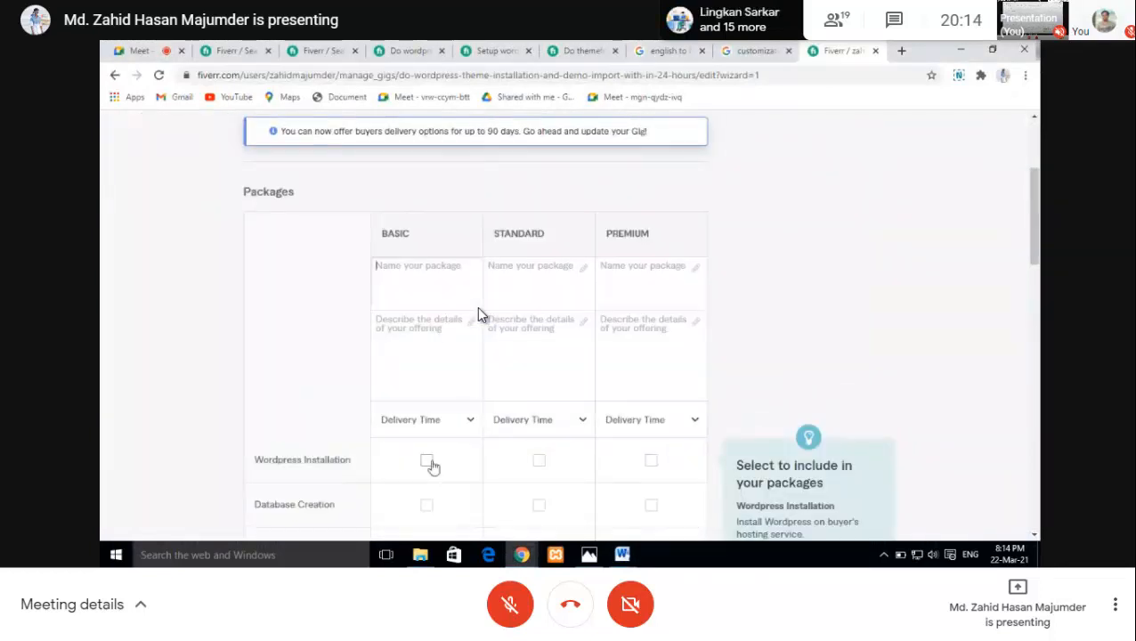
Step: Name the Basic package "Wordpress and theme installation"
{"action": "type", "text": "Word"}
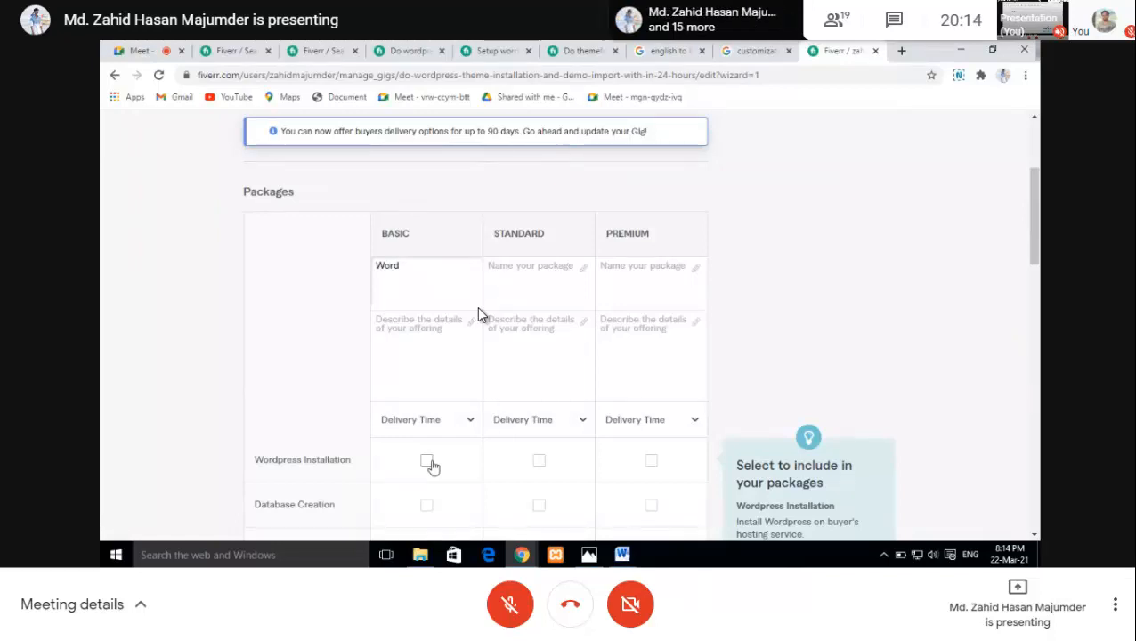
{"action": "type", "text": "press an"}
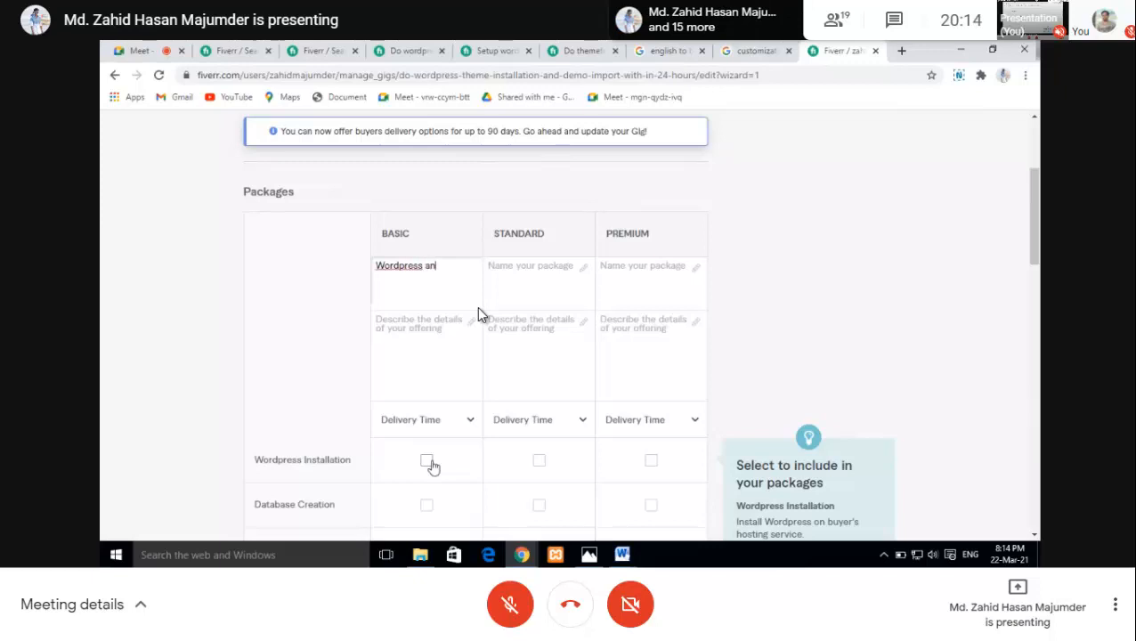
{"action": "type", "text": "d them"}
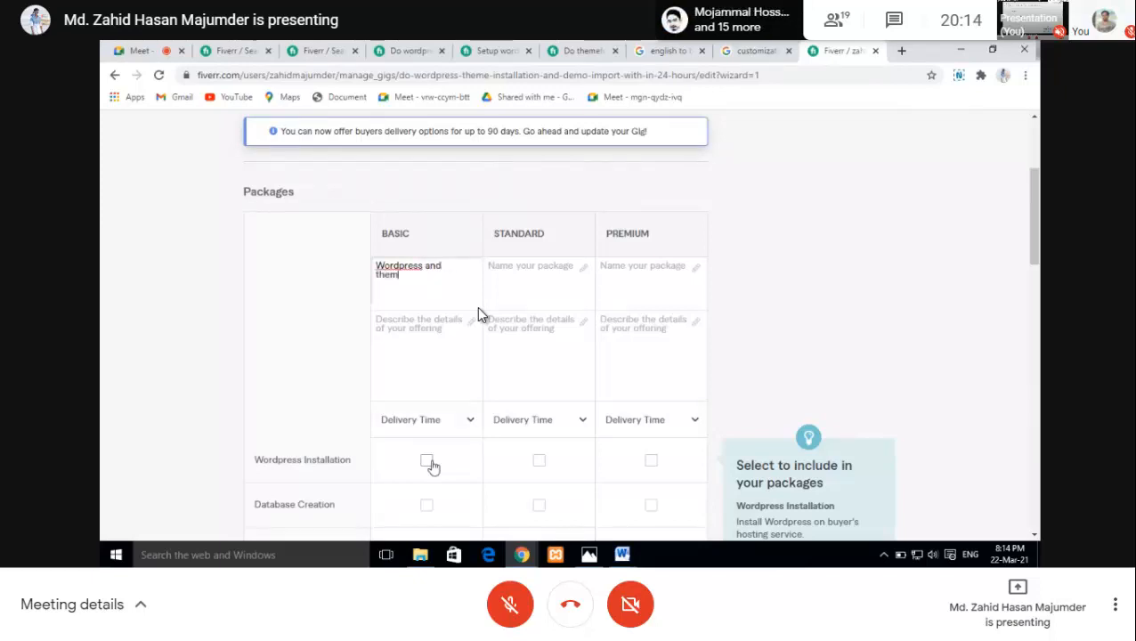
{"action": "type", "text": "installatione"}
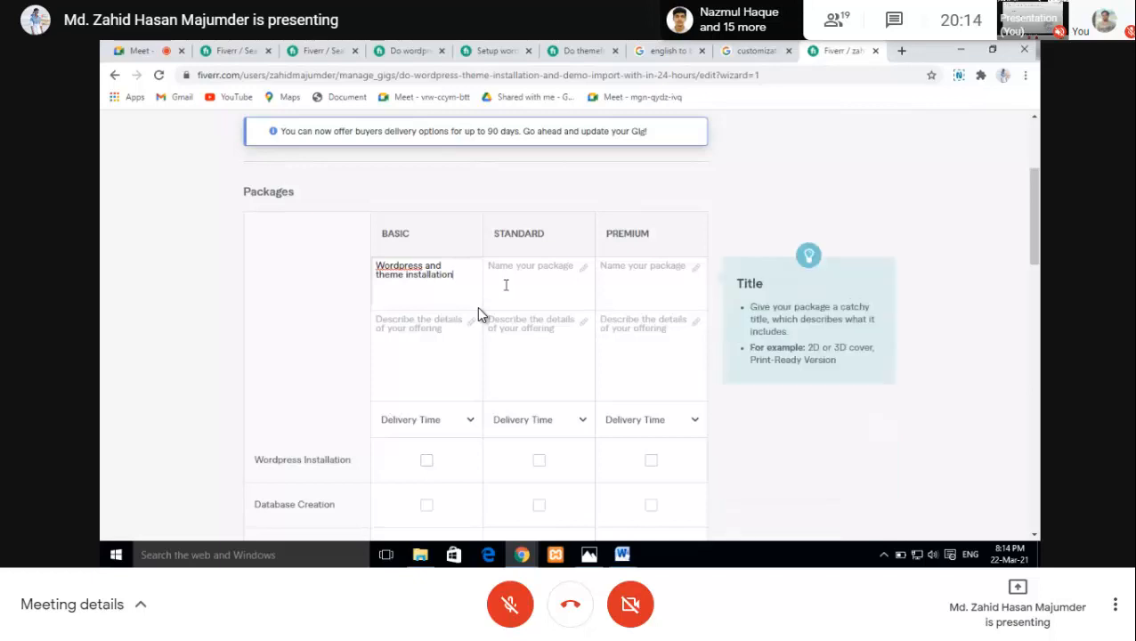
{"action": "left_click", "coordinate": [511, 281]}
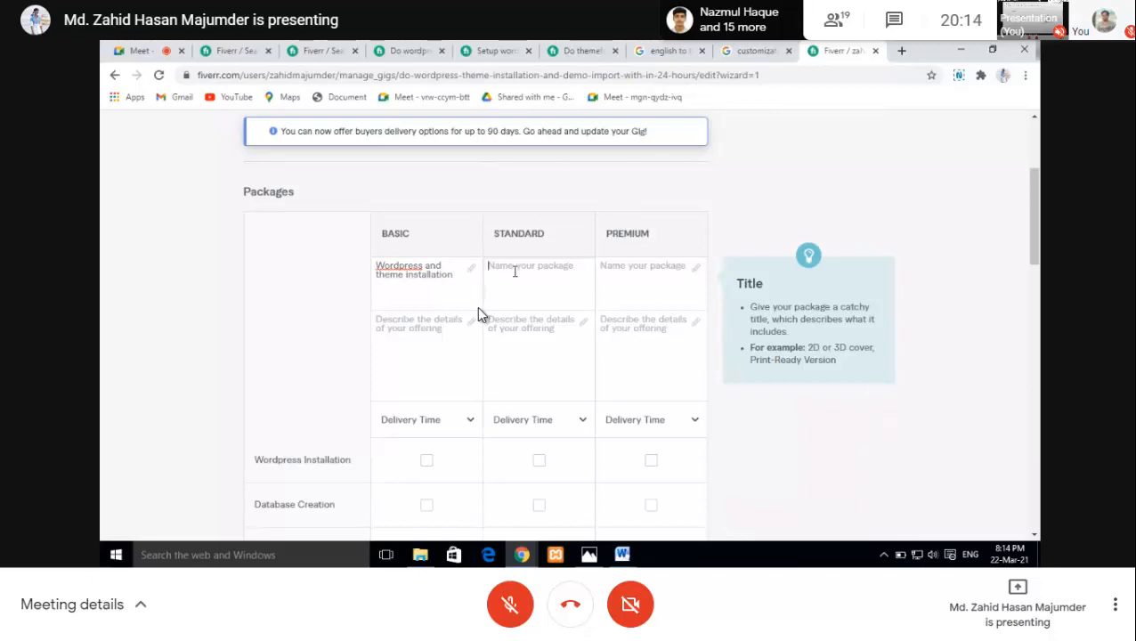
{"action": "left_click", "coordinate": [531, 356]}
{"action": "left_click", "coordinate": [451, 277]}
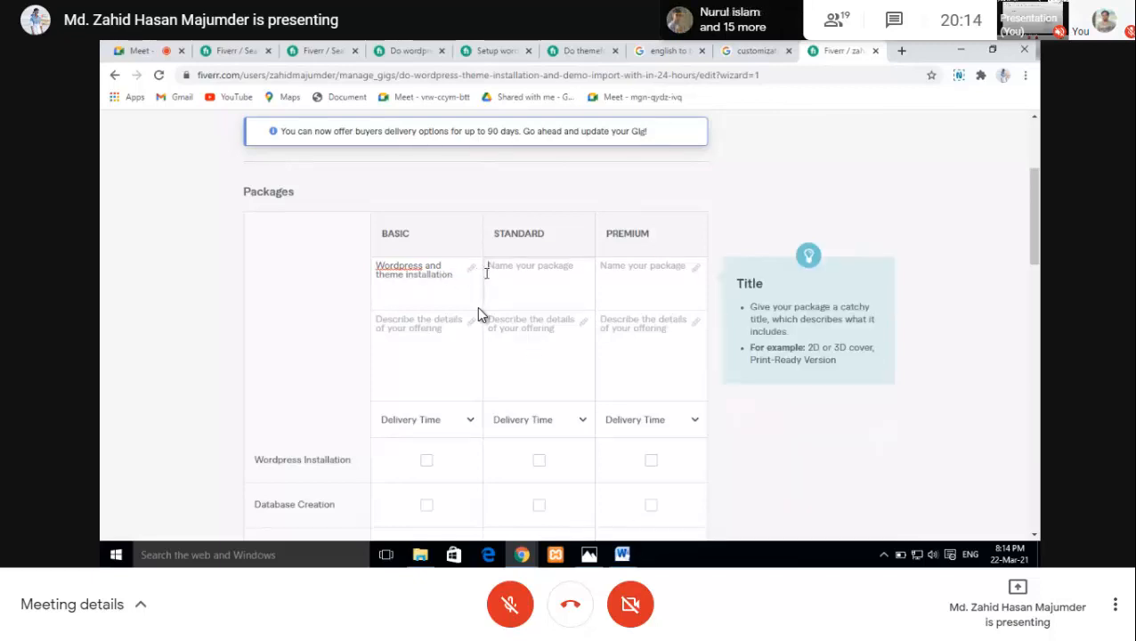
{"action": "left_click", "coordinate": [455, 279]}
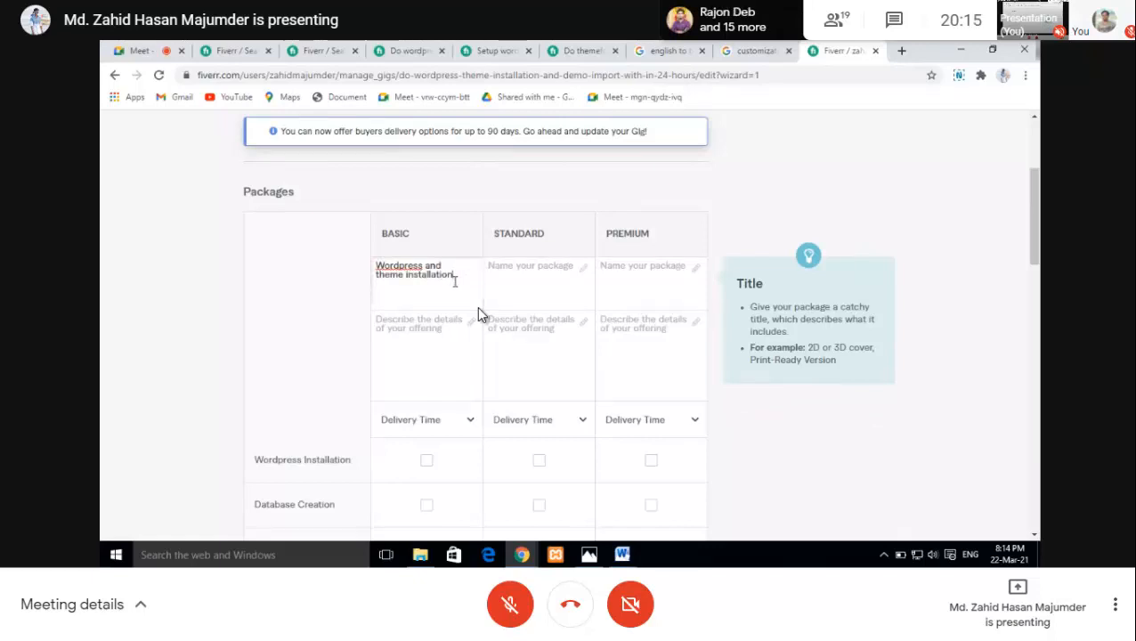
{"action": "key", "text": "Return"}
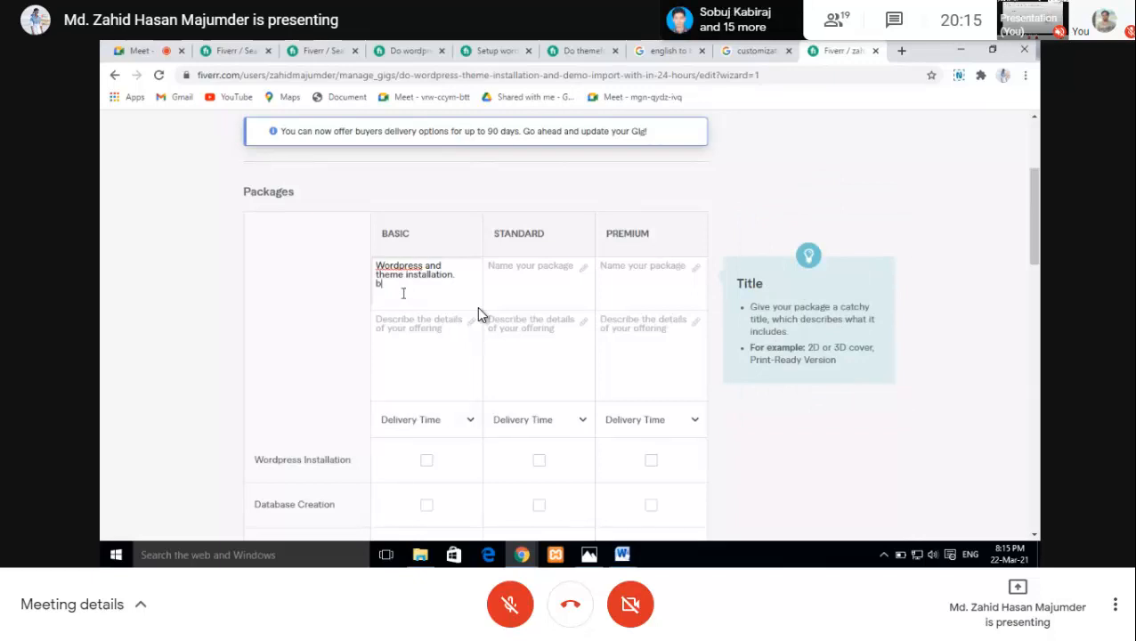
{"action": "key", "text": "BackSpace"}
{"action": "key", "text": "BackSpace"}
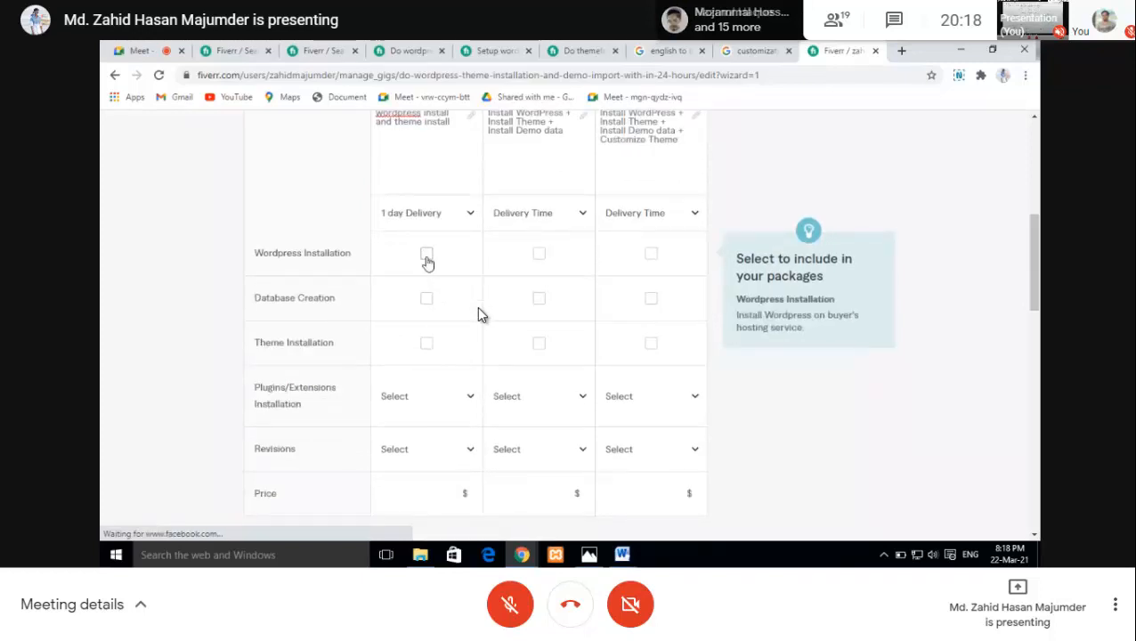
Step: Set the delivery time to 1 day for the Standard package and 3 days for the Premium package
{"action": "left_click", "coordinate": [575, 223]}
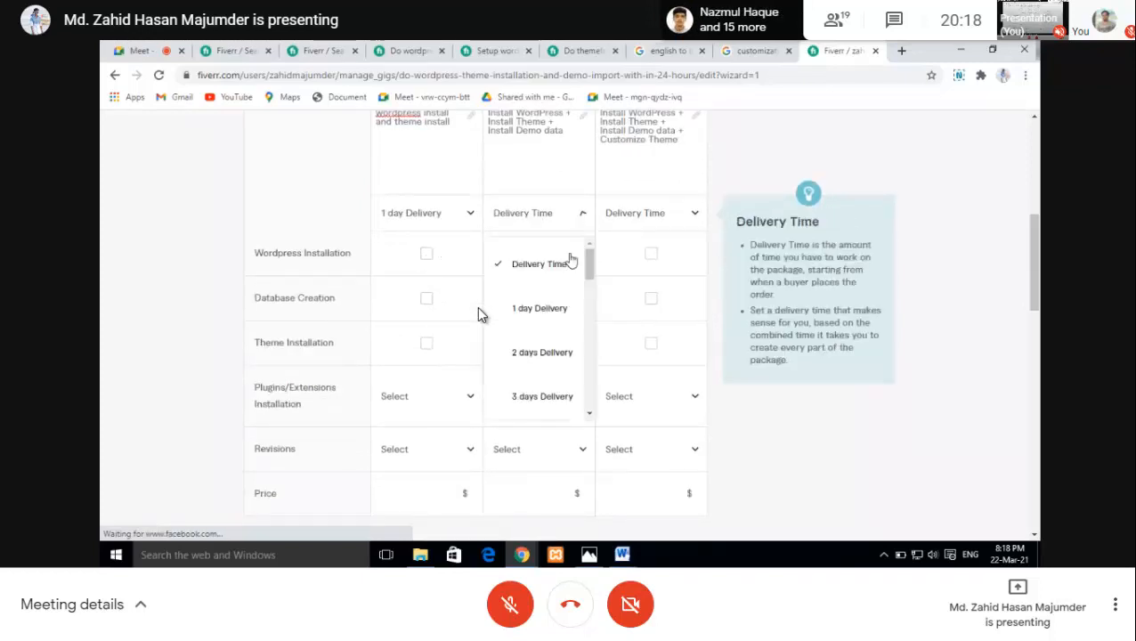
{"action": "left_click", "coordinate": [536, 312]}
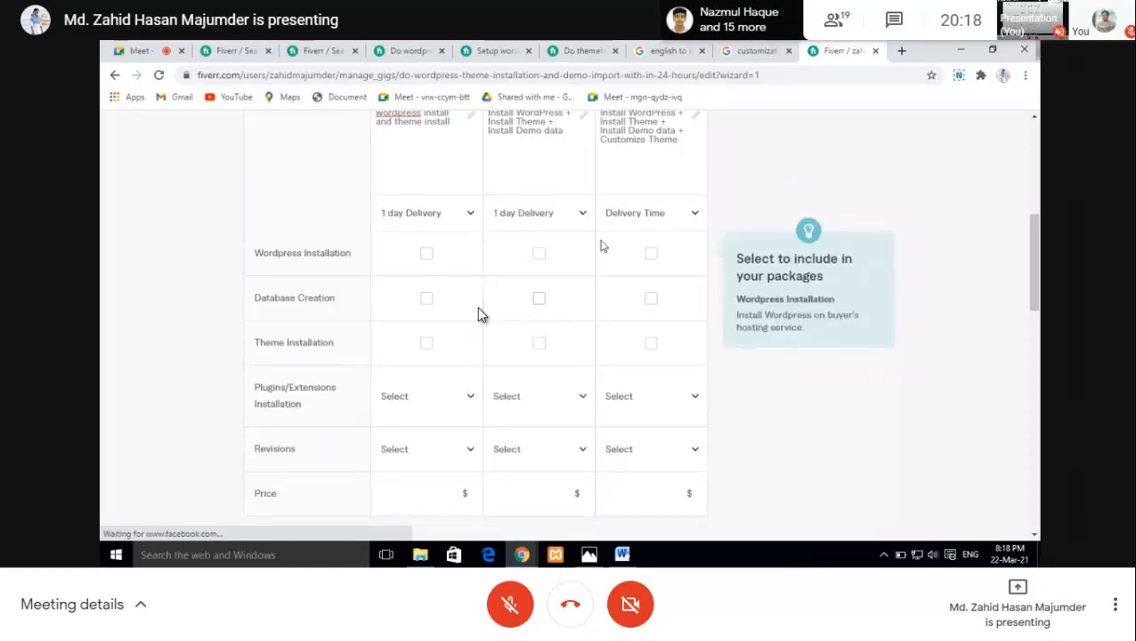
{"action": "scroll", "coordinate": [652, 271], "scroll_direction": "up", "scroll_amount": 1}
{"action": "left_click", "coordinate": [667, 290]}
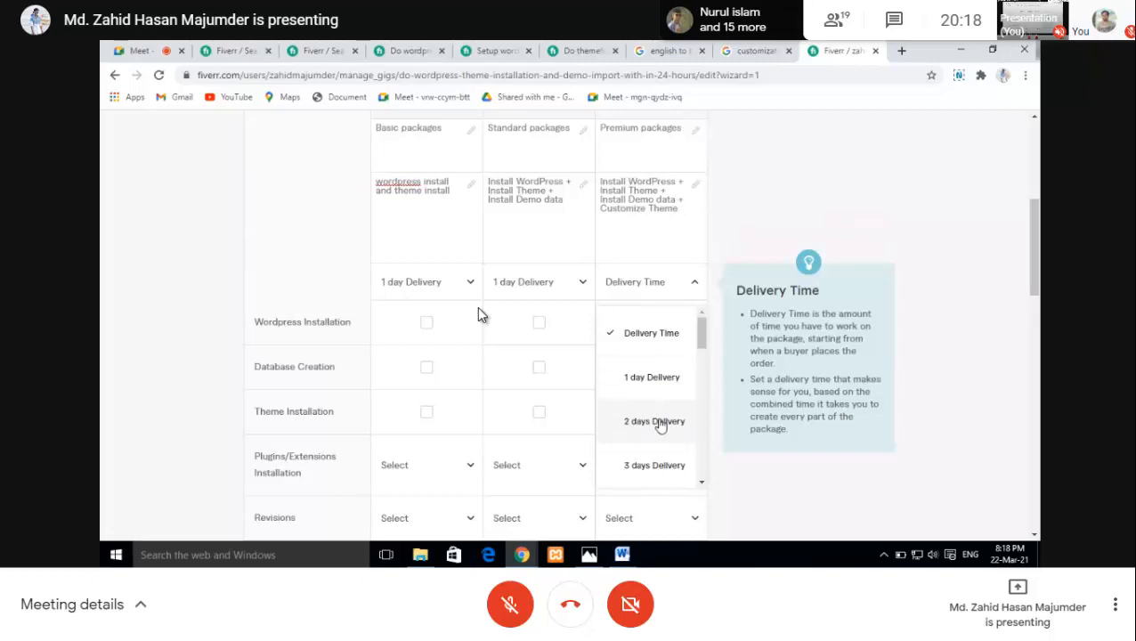
{"action": "left_click", "coordinate": [661, 465]}
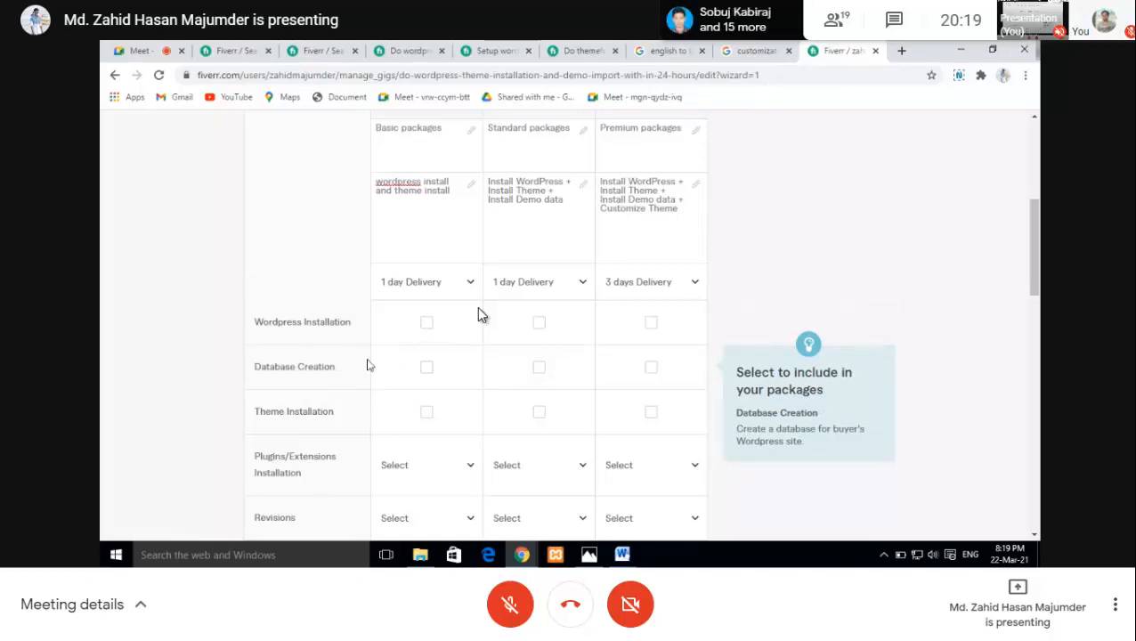
Step: Include Wordpress Installation, Database Creation and Theme Installation in the Basic package
{"action": "scroll", "coordinate": [354, 369], "scroll_direction": "down", "scroll_amount": 1}
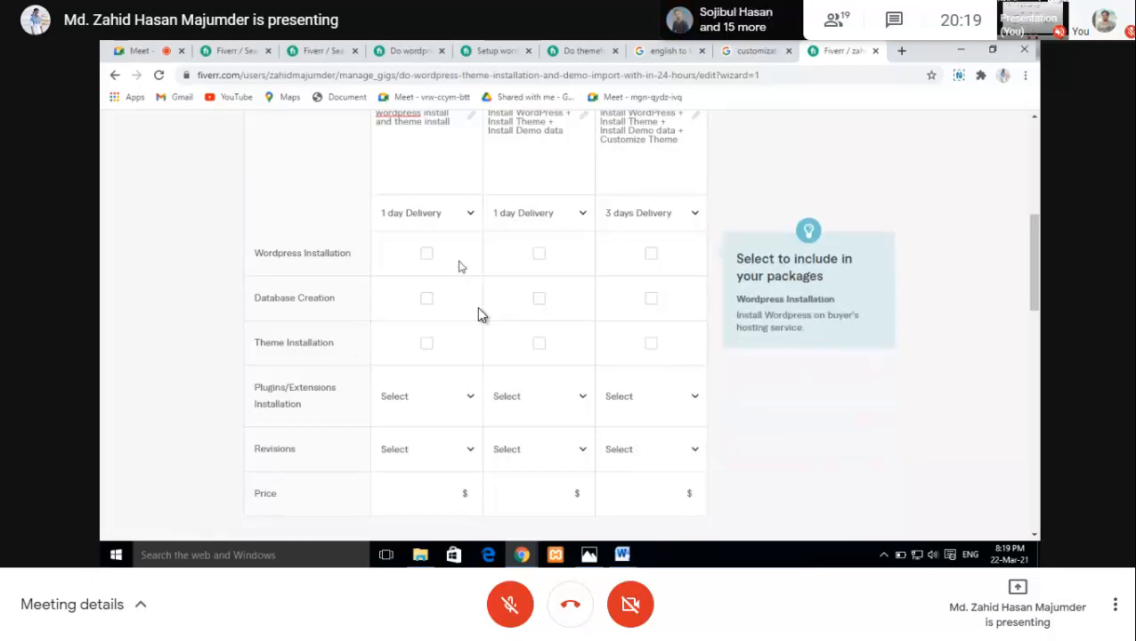
{"action": "left_click", "coordinate": [426, 254]}
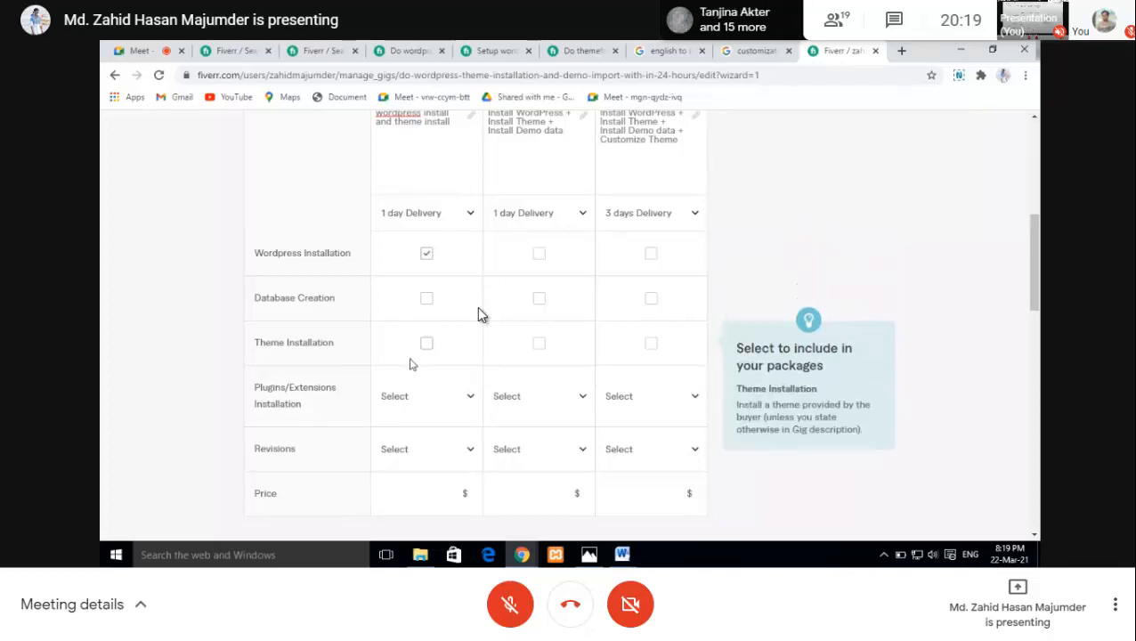
{"action": "left_click", "coordinate": [427, 300]}
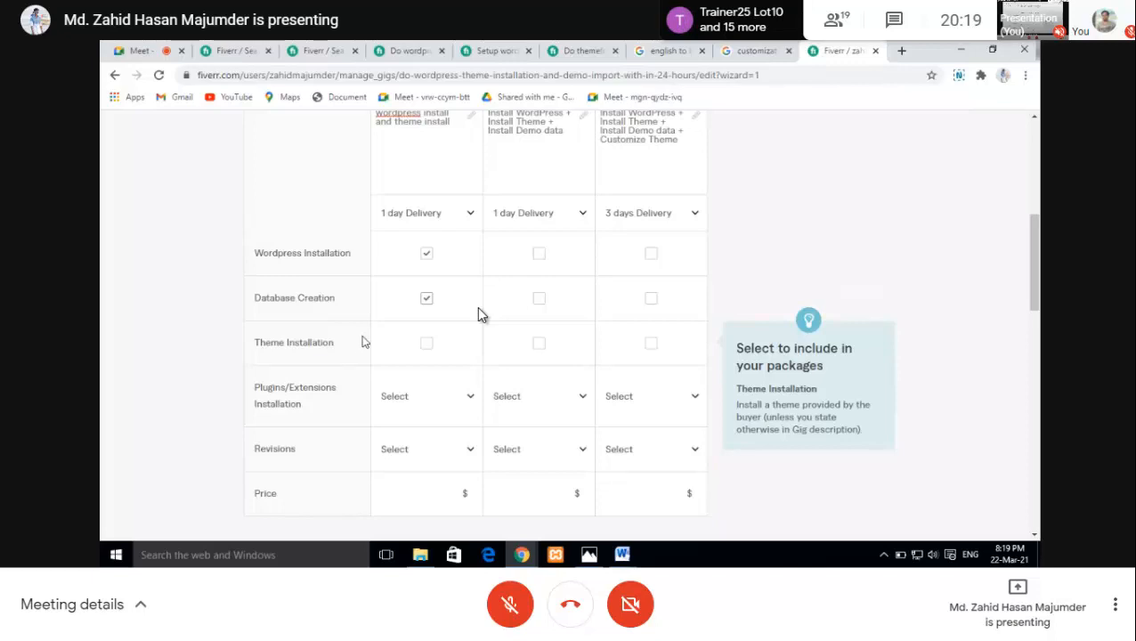
{"action": "left_click", "coordinate": [428, 346]}
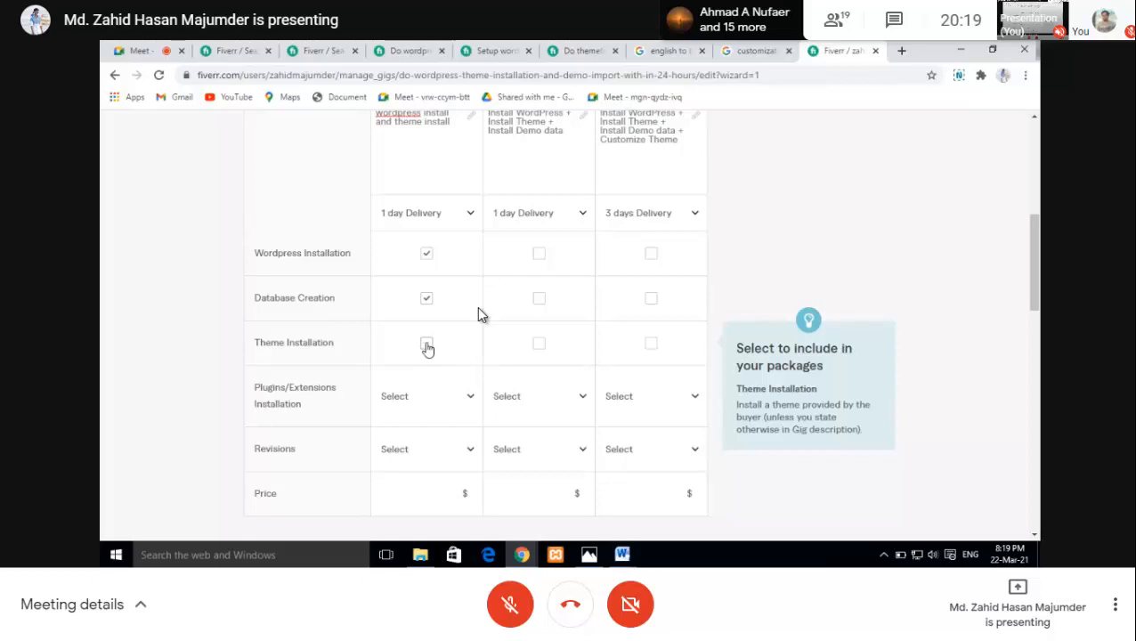
{"action": "scroll", "coordinate": [428, 349], "scroll_direction": "up", "scroll_amount": 1}
{"action": "scroll", "coordinate": [428, 349], "scroll_direction": "down", "scroll_amount": 1}
{"action": "left_click", "coordinate": [427, 348]}
Step: Include Wordpress Installation, Database Creation and Theme Installation in the Standard package
{"action": "scroll", "coordinate": [426, 347], "scroll_direction": "up", "scroll_amount": 1}
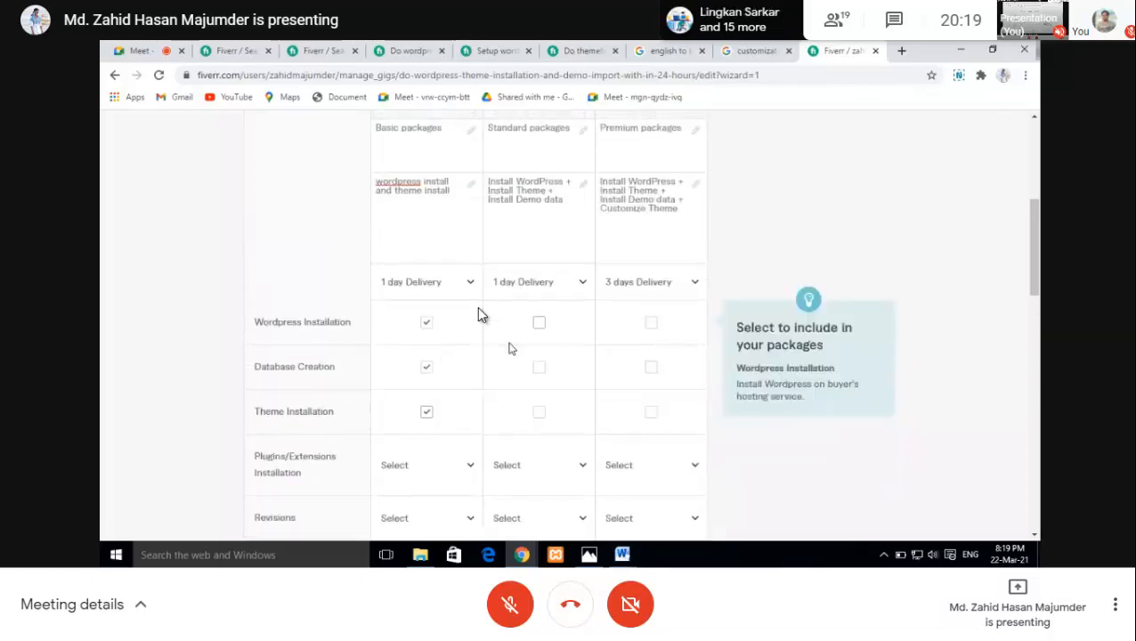
{"action": "scroll", "coordinate": [512, 345], "scroll_direction": "down", "scroll_amount": 2}
{"action": "scroll", "coordinate": [512, 345], "scroll_direction": "up", "scroll_amount": 2}
{"action": "left_click", "coordinate": [539, 323]}
{"action": "left_click", "coordinate": [538, 368]}
{"action": "left_click", "coordinate": [539, 412]}
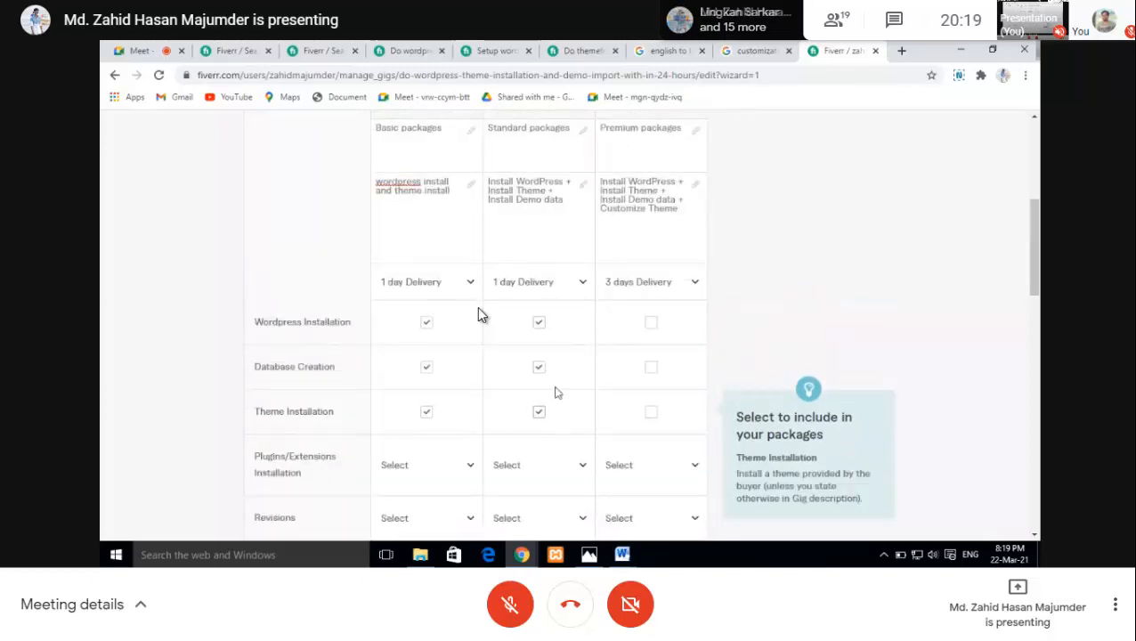
Step: Include Wordpress Installation, Database Creation and Theme Installation in the Premium package
{"action": "scroll", "coordinate": [568, 380], "scroll_direction": "down", "scroll_amount": 2}
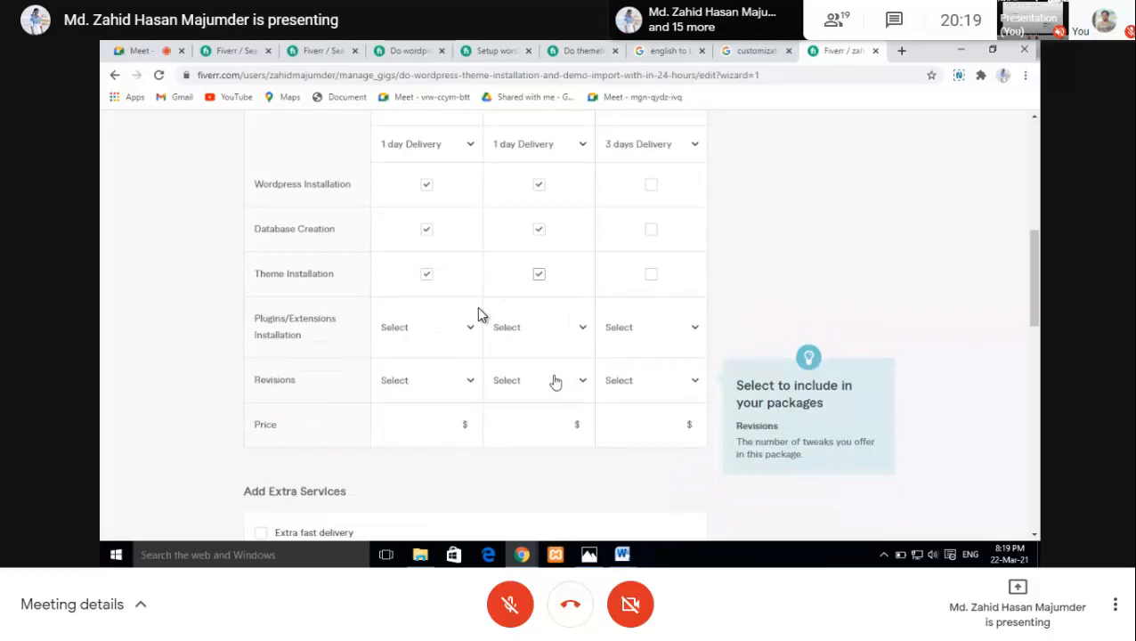
{"action": "scroll", "coordinate": [574, 307], "scroll_direction": "up", "scroll_amount": 2}
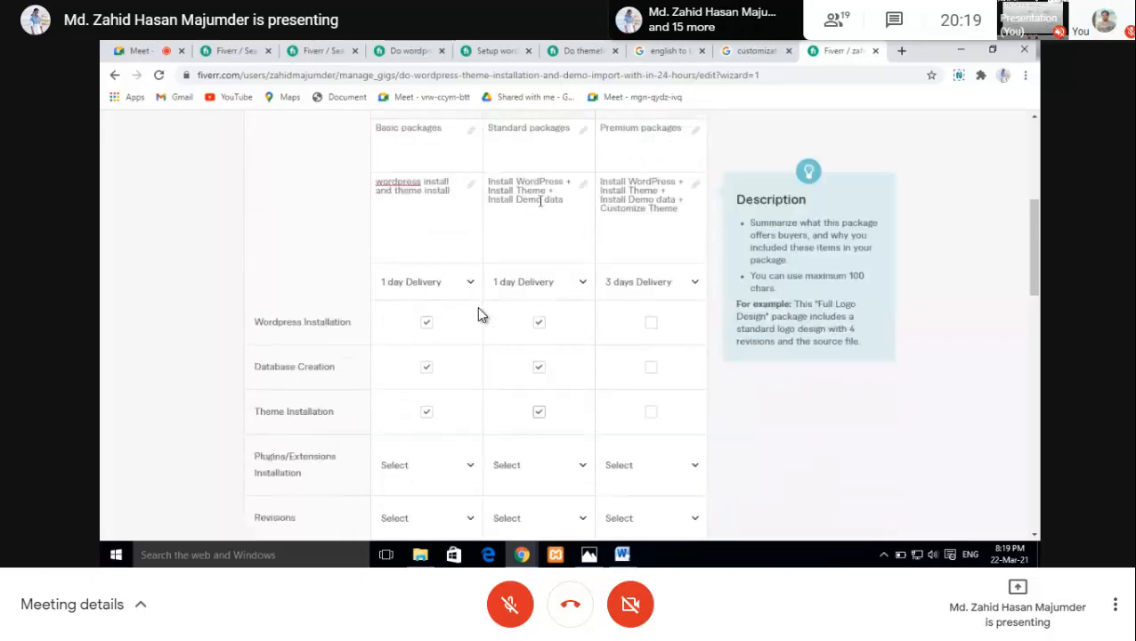
{"action": "scroll", "coordinate": [562, 333], "scroll_direction": "down", "scroll_amount": 1}
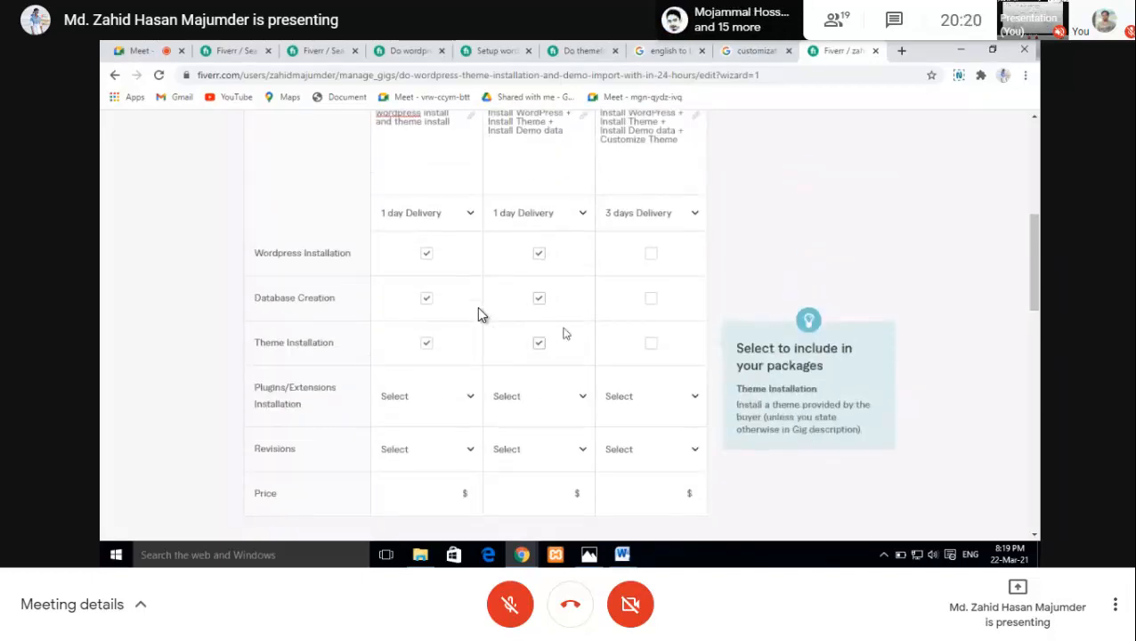
{"action": "left_click", "coordinate": [649, 256]}
{"action": "left_click", "coordinate": [650, 297]}
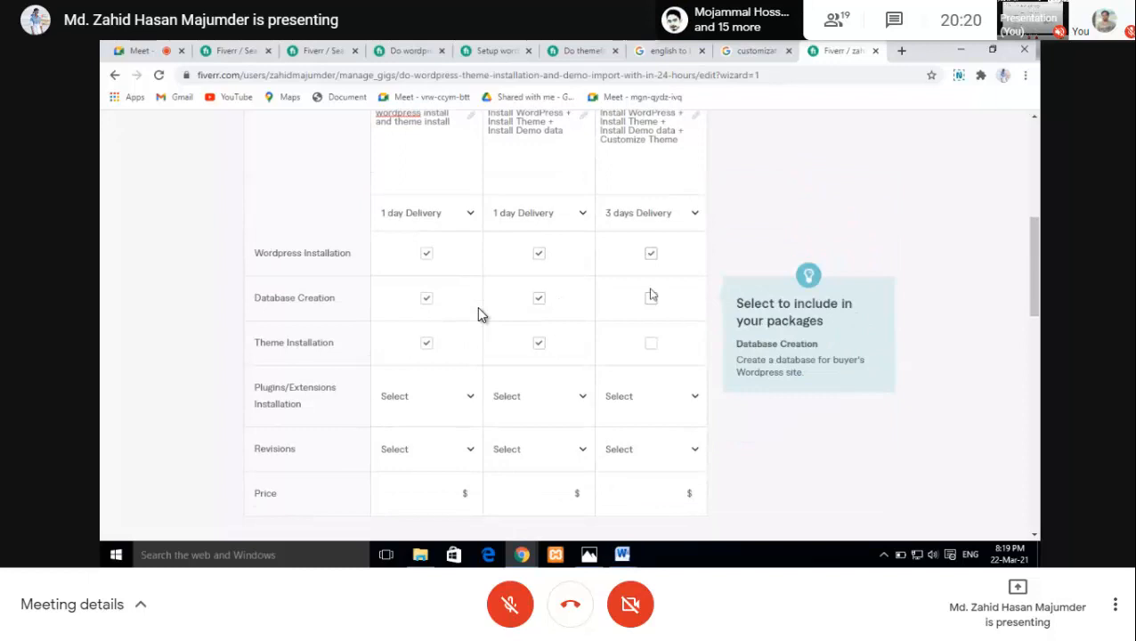
{"action": "left_click", "coordinate": [650, 343]}
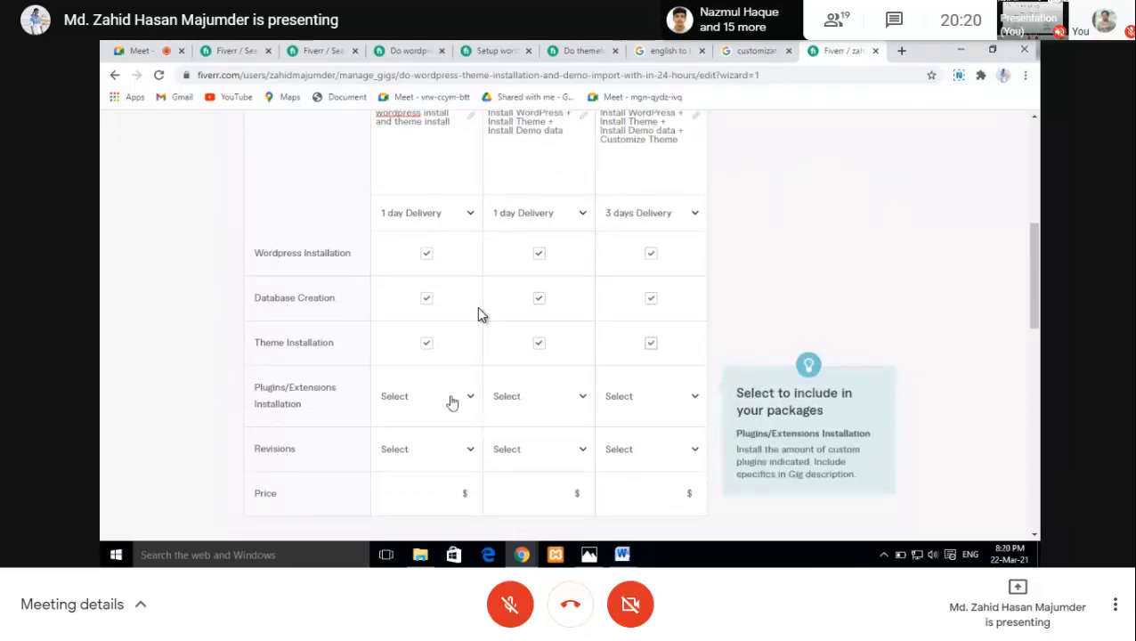
Step: Set the number of plugins/extensions installed in the Basic package to 3
{"action": "scroll", "coordinate": [495, 401], "scroll_direction": "down", "scroll_amount": 1}
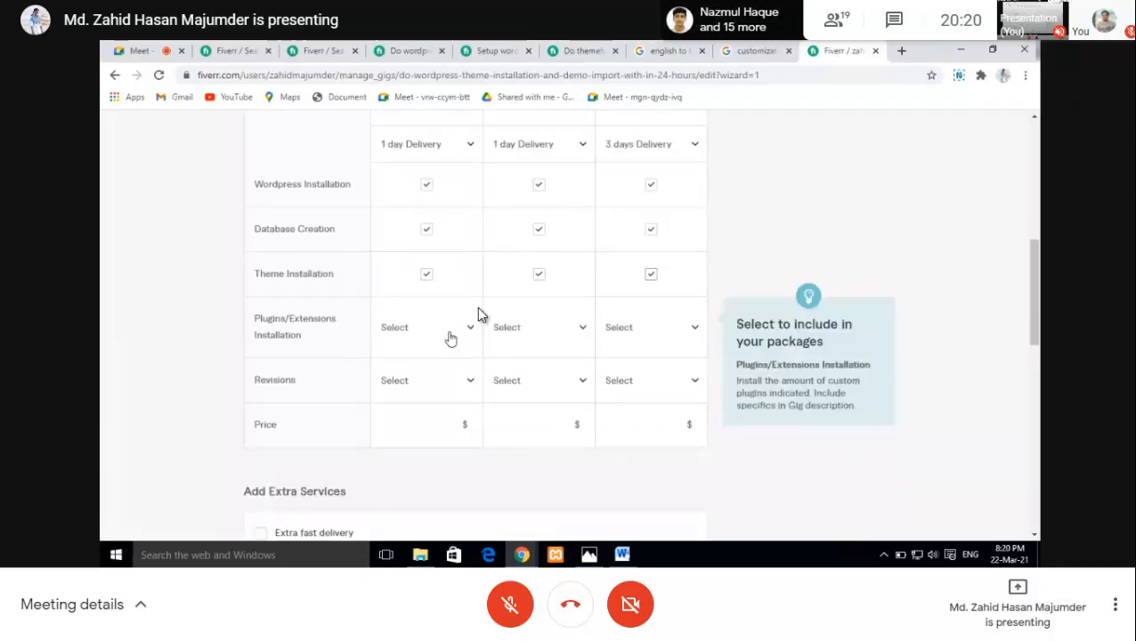
{"action": "left_click", "coordinate": [451, 337]}
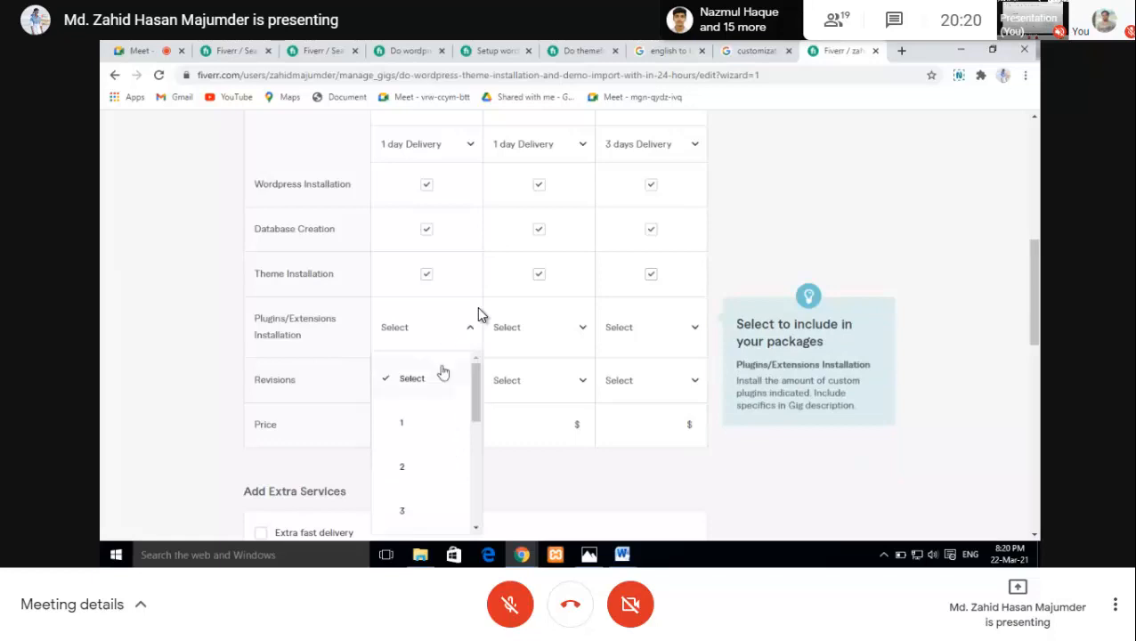
{"action": "scroll", "coordinate": [414, 426], "scroll_direction": "down", "scroll_amount": 3}
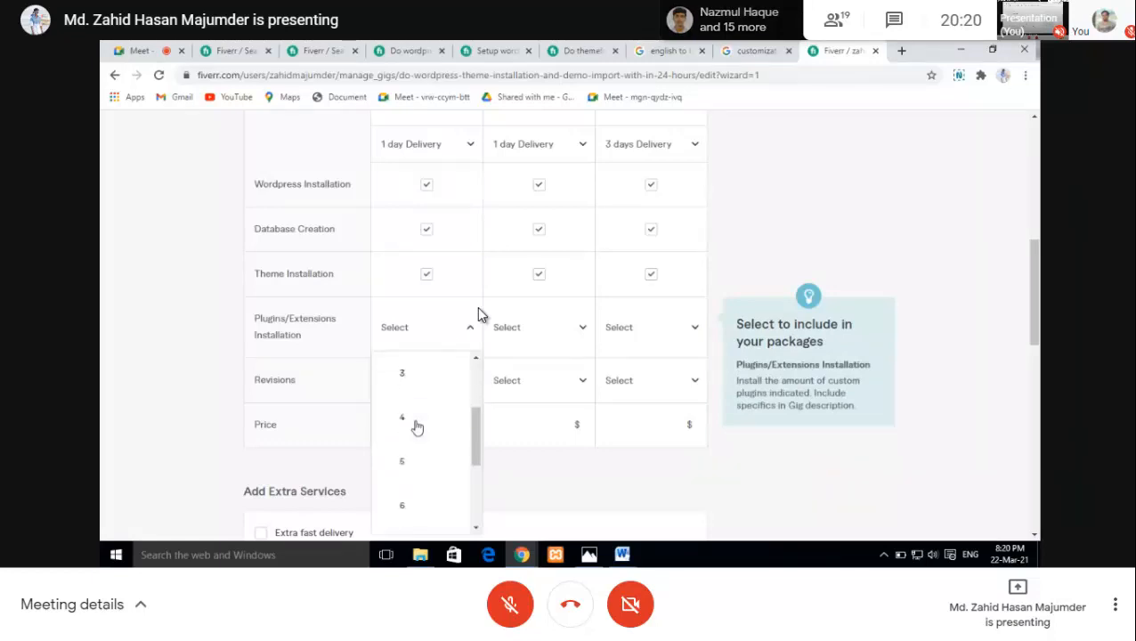
{"action": "scroll", "coordinate": [434, 421], "scroll_direction": "up", "scroll_amount": 3}
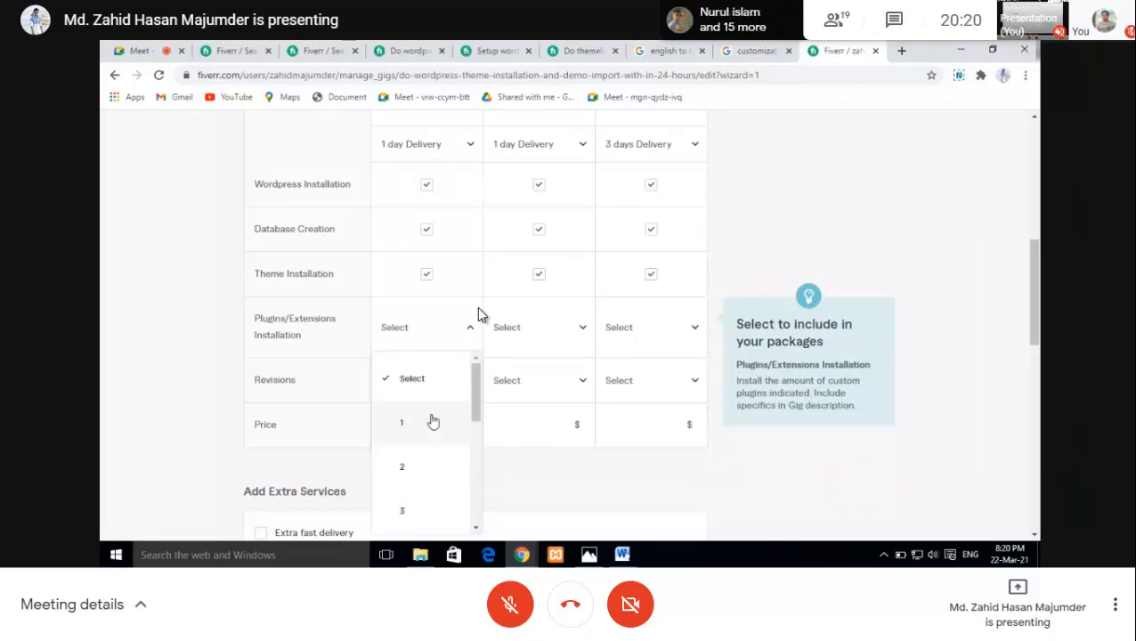
{"action": "left_click", "coordinate": [417, 514]}
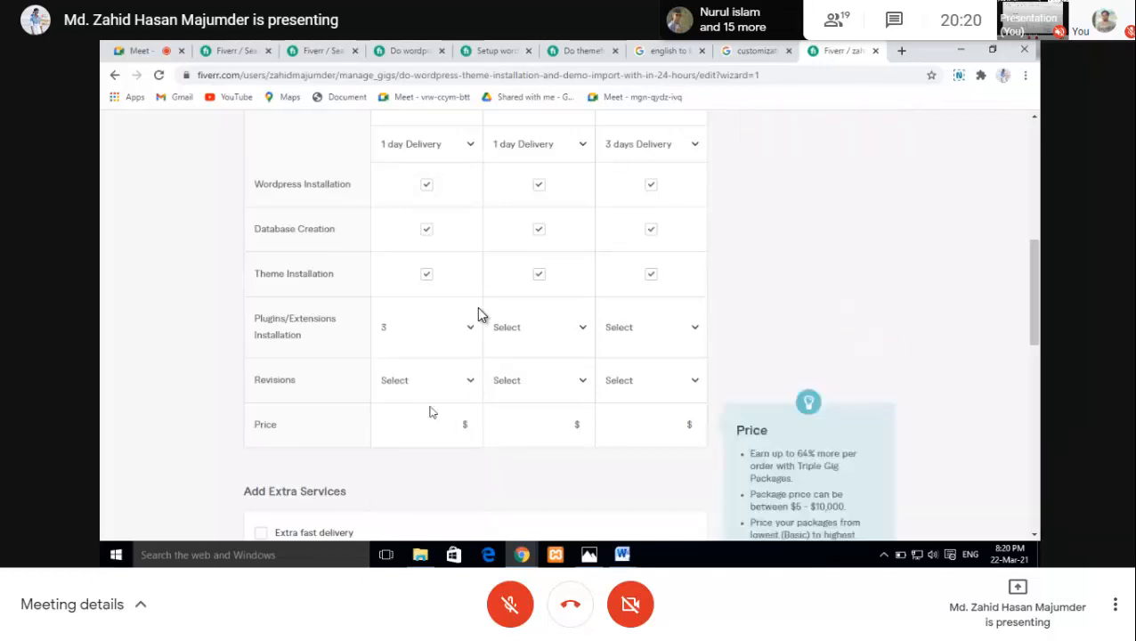
Step: Examine the package contents, prices and descriptions of the competing theme installation and demo import gig, and view the themeforest customization gig
{"action": "left_click", "coordinate": [397, 51]}
{"action": "scroll", "coordinate": [786, 415], "scroll_direction": "down", "scroll_amount": 3}
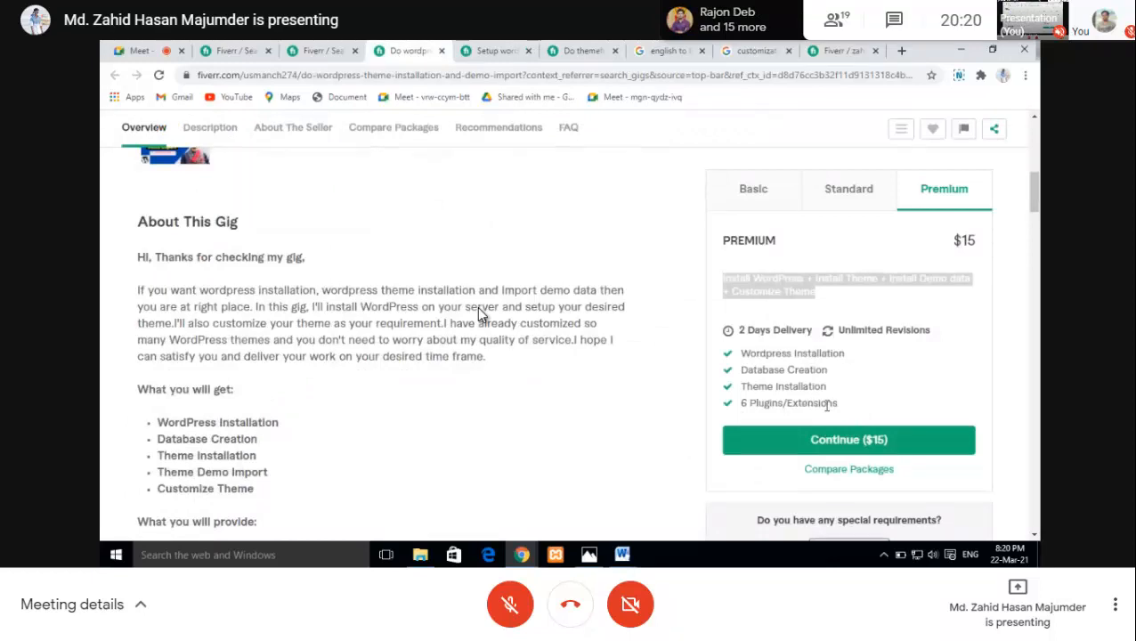
{"action": "left_click", "coordinate": [757, 189]}
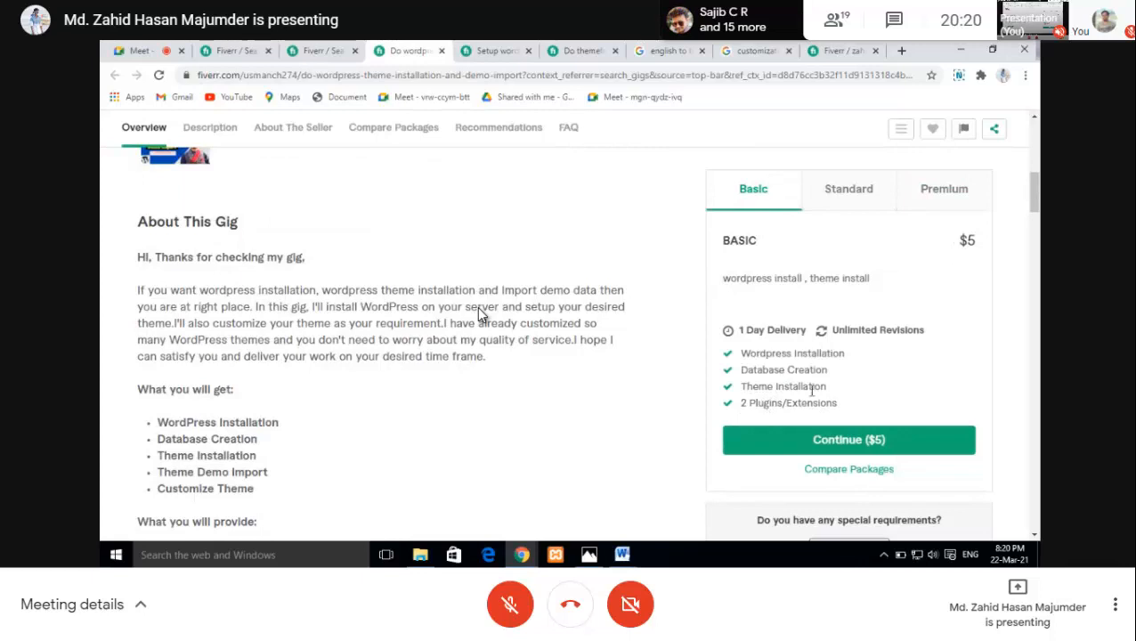
{"action": "left_click", "coordinate": [829, 193]}
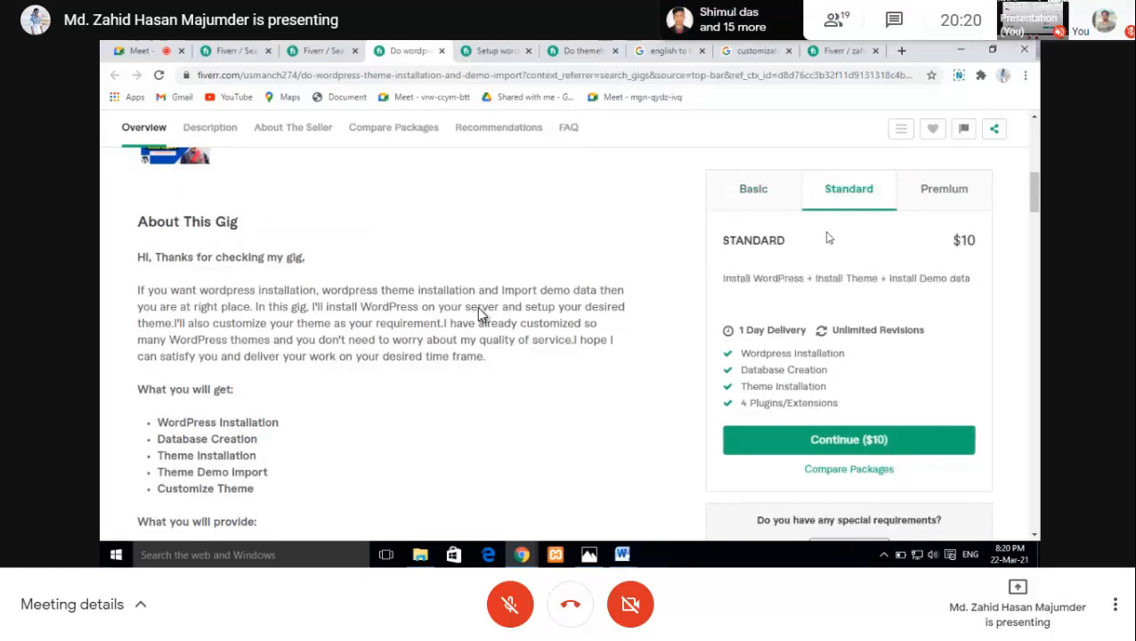
{"action": "scroll", "coordinate": [481, 314], "scroll_direction": "up", "scroll_amount": 5}
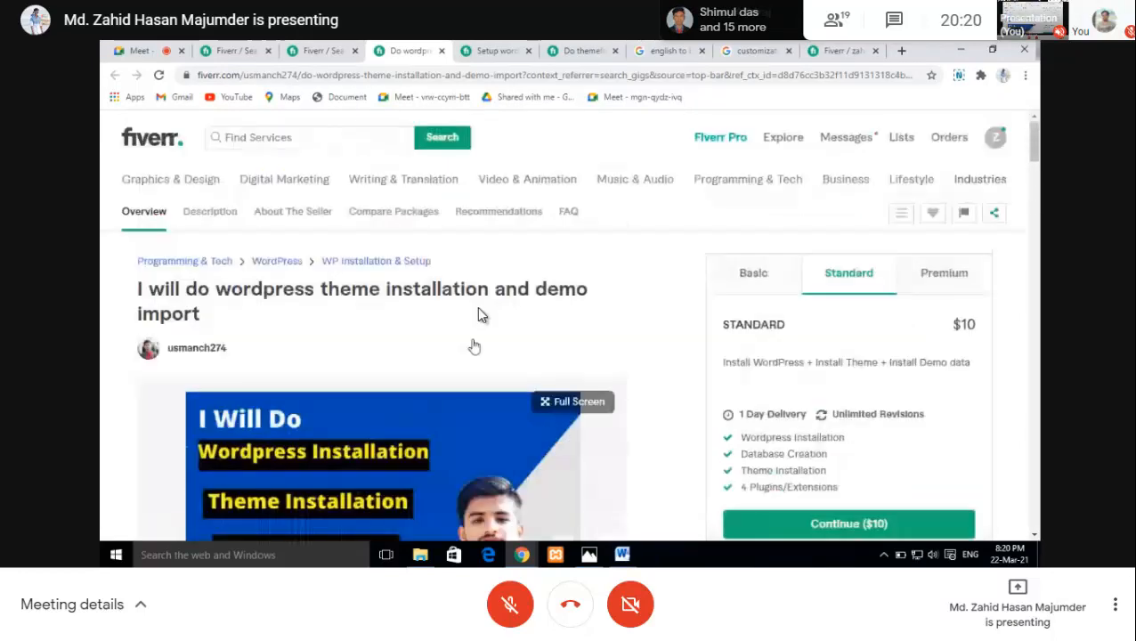
{"action": "scroll", "coordinate": [472, 347], "scroll_direction": "down", "scroll_amount": 8}
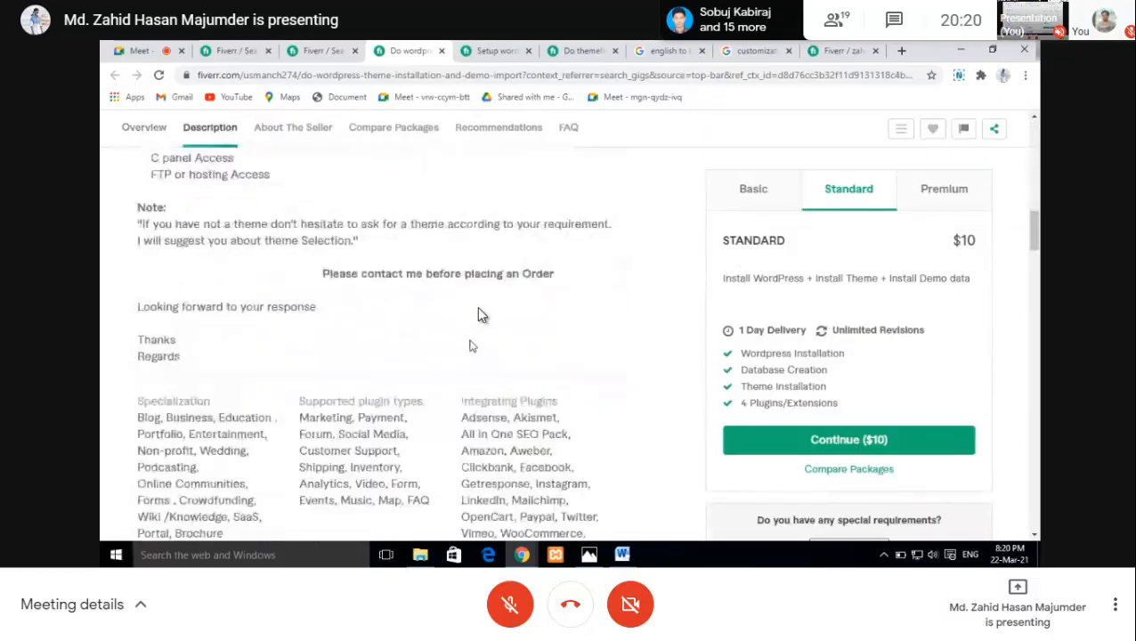
{"action": "scroll", "coordinate": [472, 338], "scroll_direction": "up", "scroll_amount": 3}
{"action": "scroll", "coordinate": [478, 315], "scroll_direction": "up", "scroll_amount": 5}
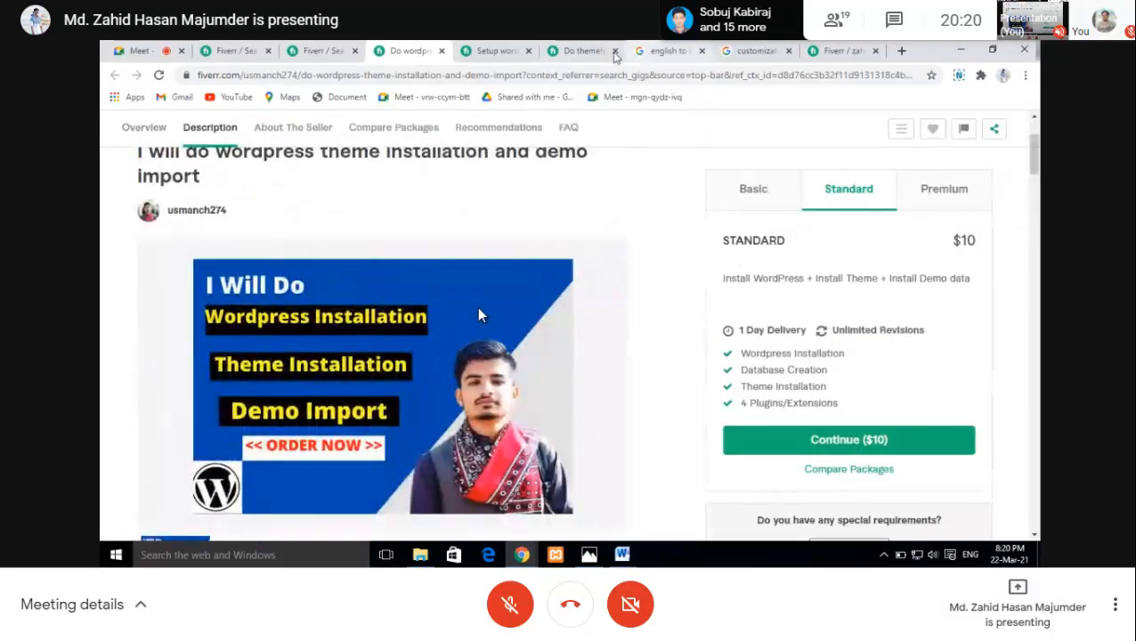
{"action": "left_click", "coordinate": [566, 53]}
{"action": "scroll", "coordinate": [853, 392], "scroll_direction": "down", "scroll_amount": 2}
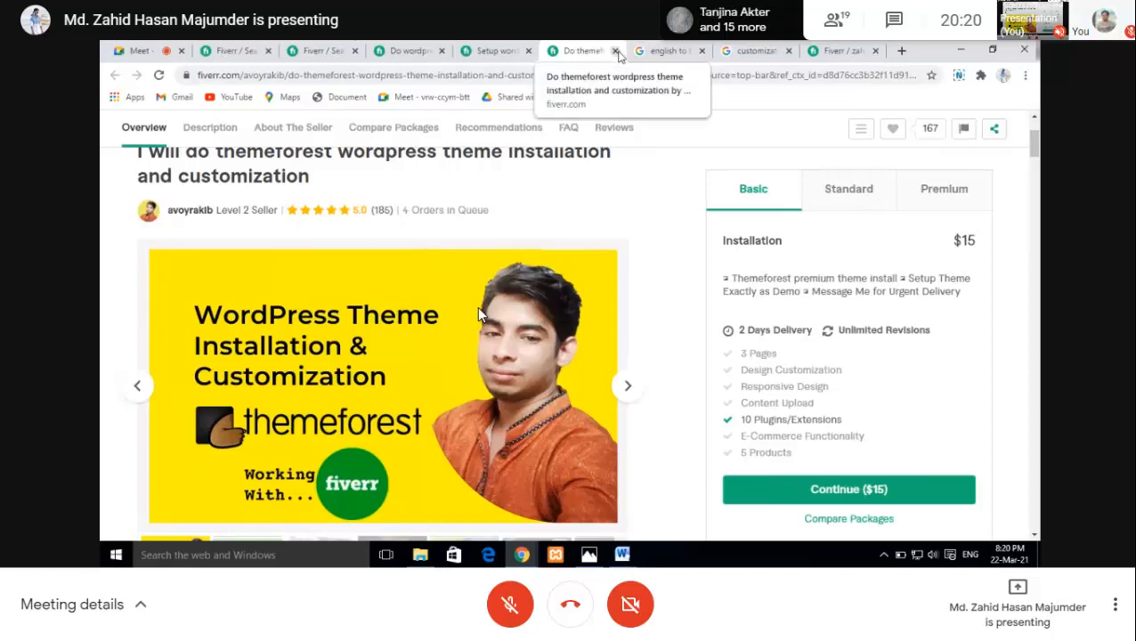
Step: From the "wordpress installation and demo upload" search results, open the WordPress category under Programming & Tech
{"action": "left_click", "coordinate": [232, 50]}
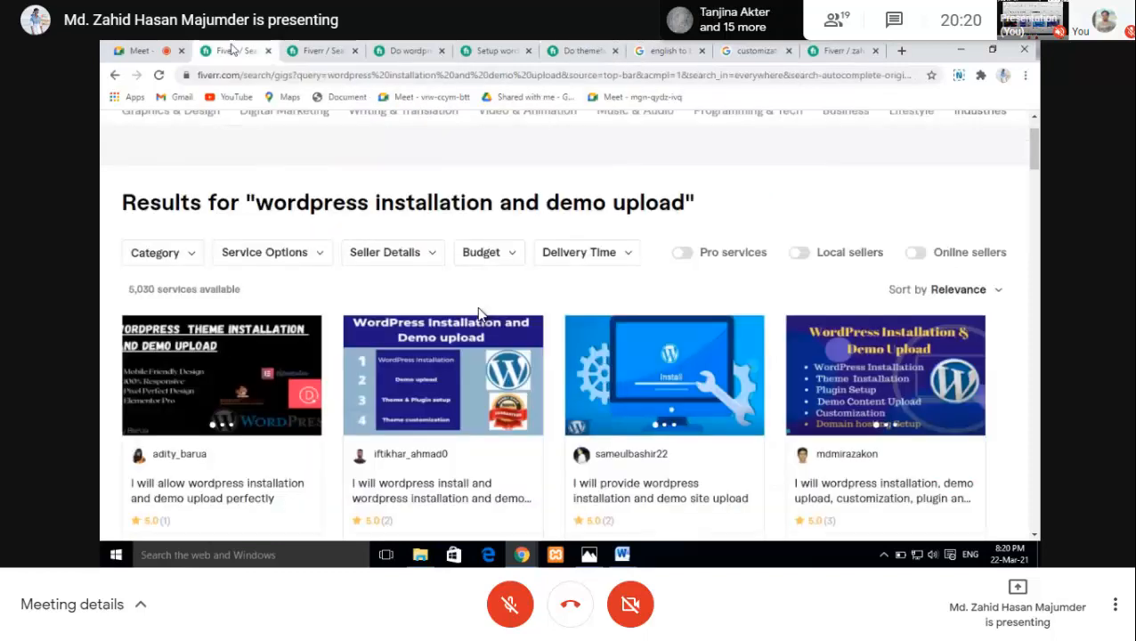
{"action": "scroll", "coordinate": [784, 169], "scroll_direction": "up", "scroll_amount": 1}
{"action": "mouse_move", "coordinate": [752, 182]}
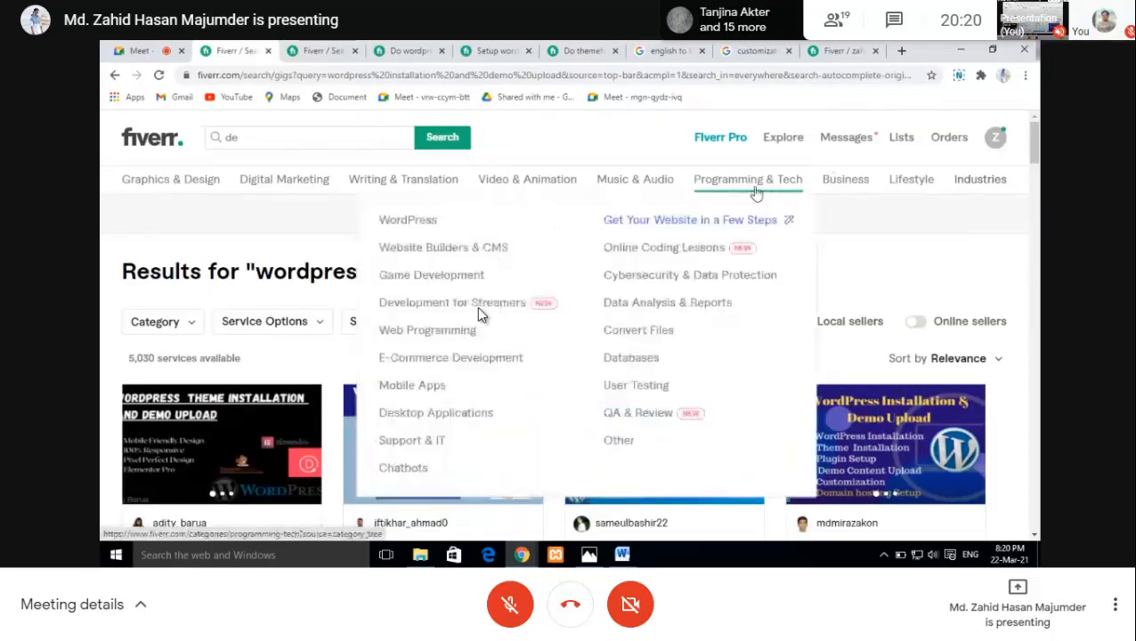
{"action": "left_click", "coordinate": [433, 224]}
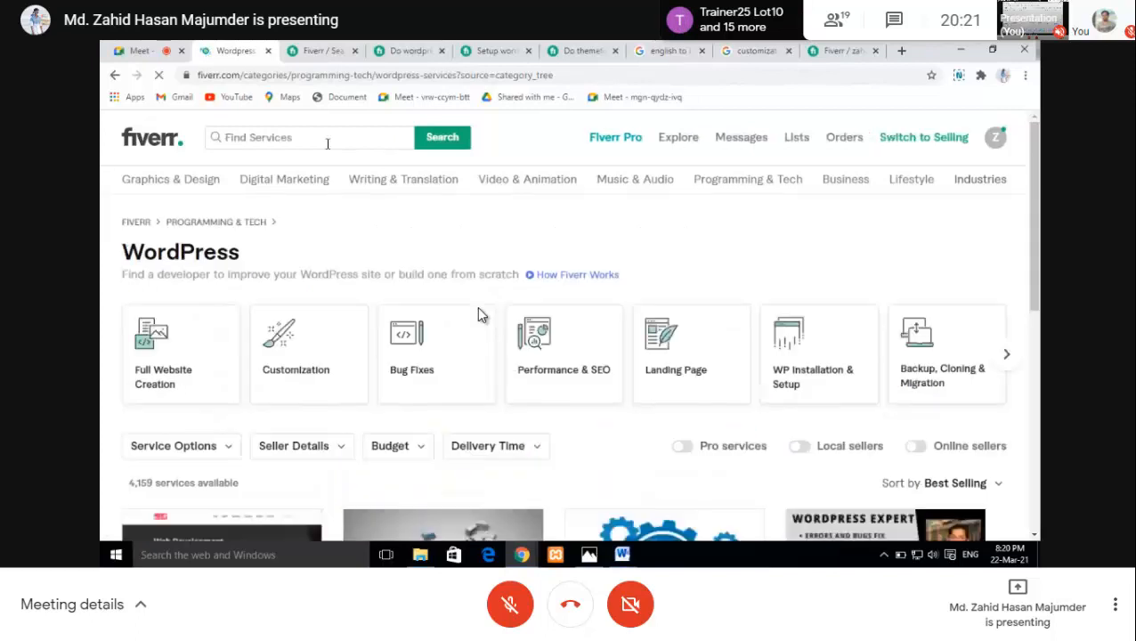
Step: Search Fiverr for "I will wordpress installation and demo import" using the matching recent search
{"action": "type", "text": "wo"}
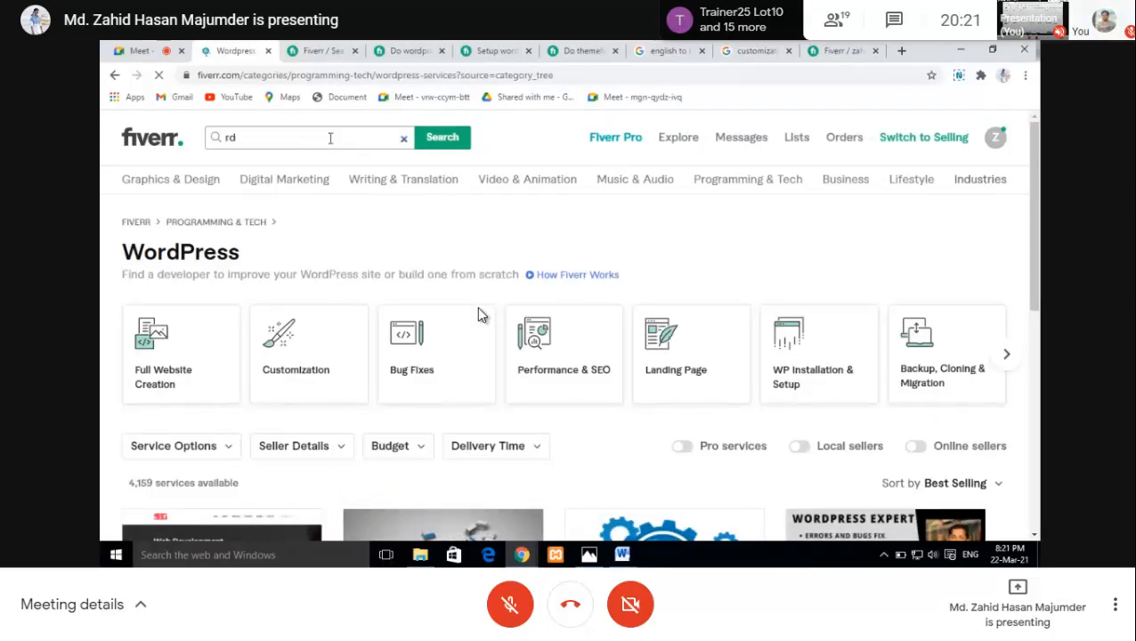
{"action": "key", "text": "BackSpace"}
{"action": "key", "text": "BackSpace"}
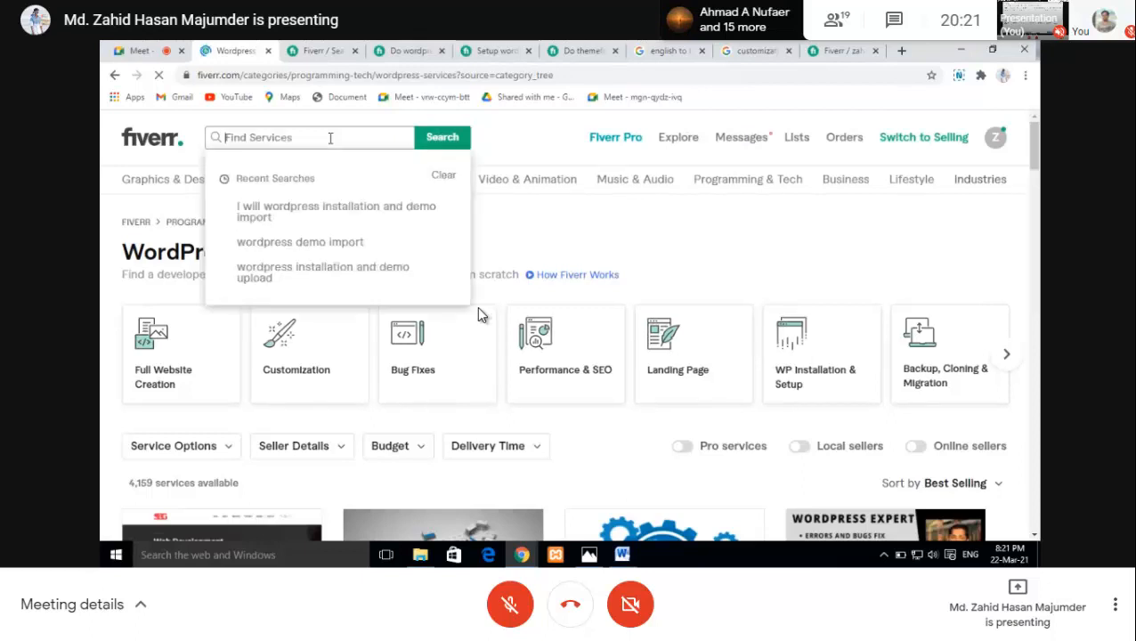
{"action": "type", "text": "word"}
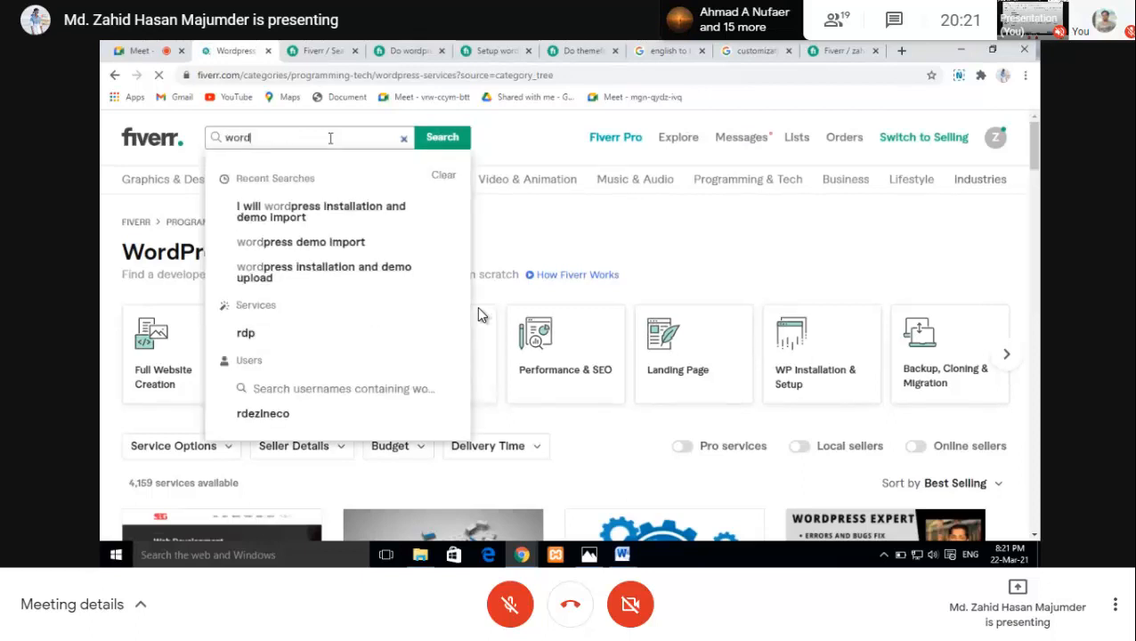
{"action": "type", "text": "pre"}
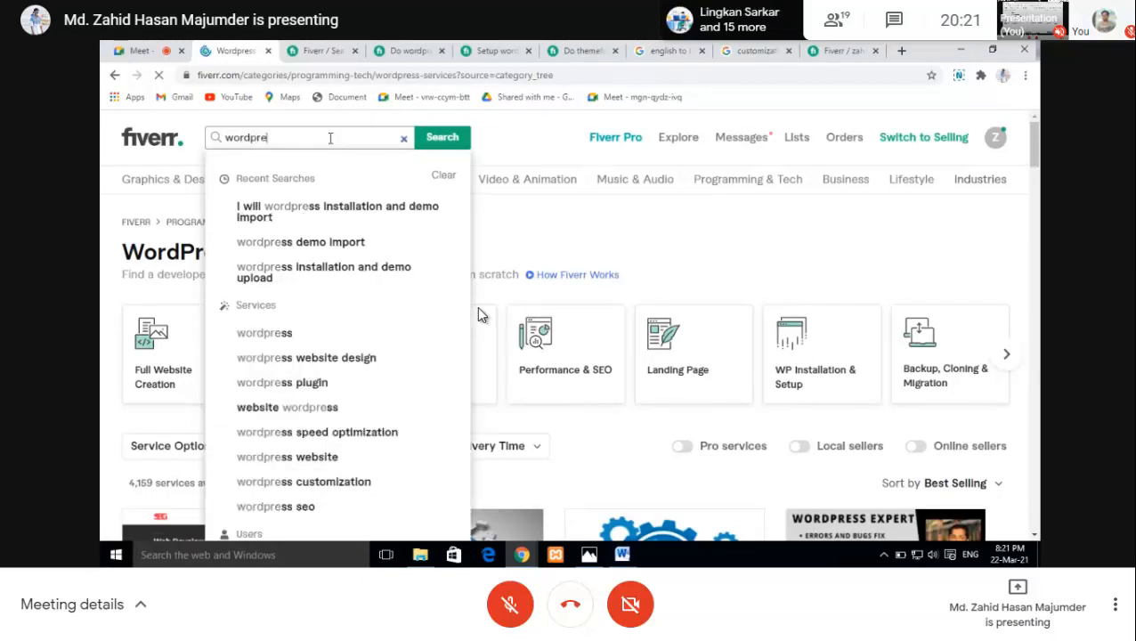
{"action": "left_click", "coordinate": [400, 219]}
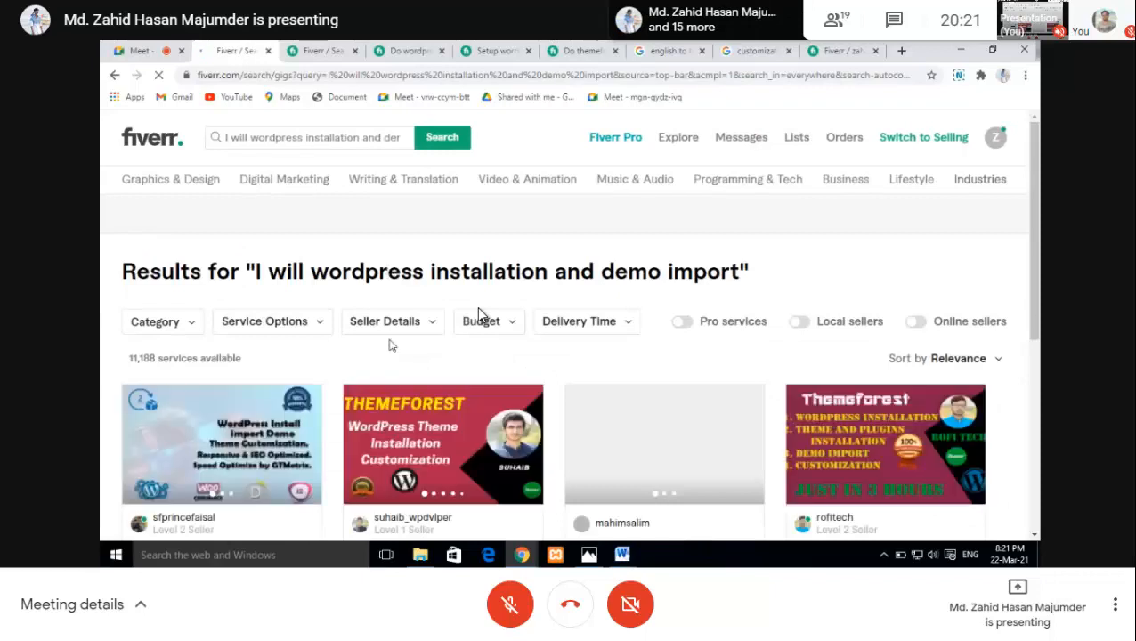
Step: Open the gig for wordpress theme setup, demo import and customization, and review its Basic, Standard and Premium packages
{"action": "scroll", "coordinate": [478, 315], "scroll_direction": "down", "scroll_amount": 3}
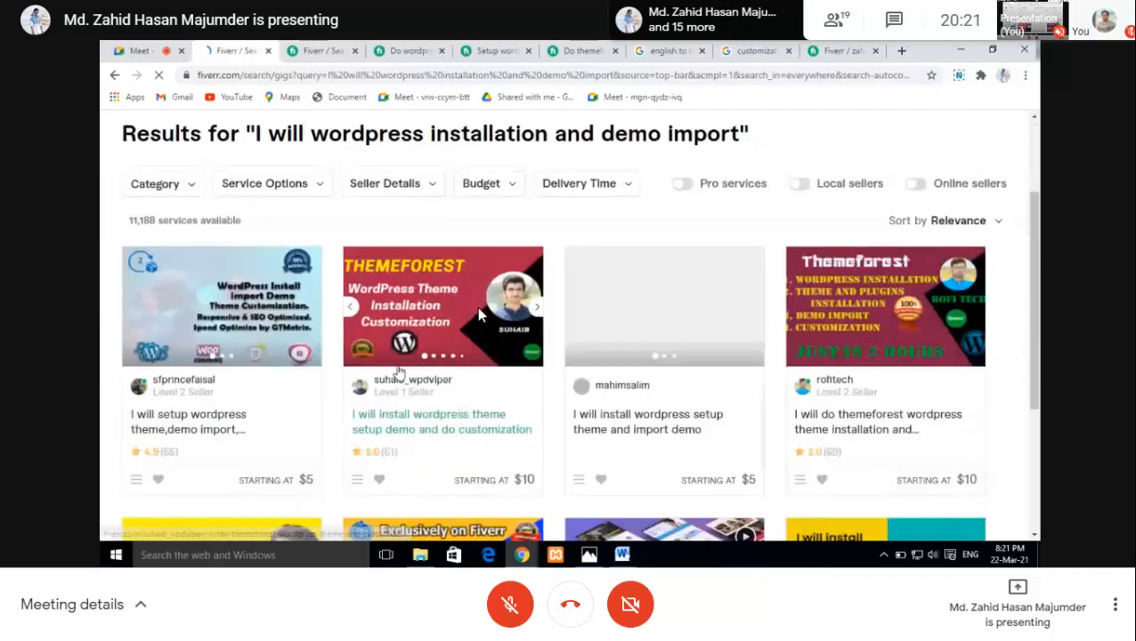
{"action": "left_click", "coordinate": [209, 433]}
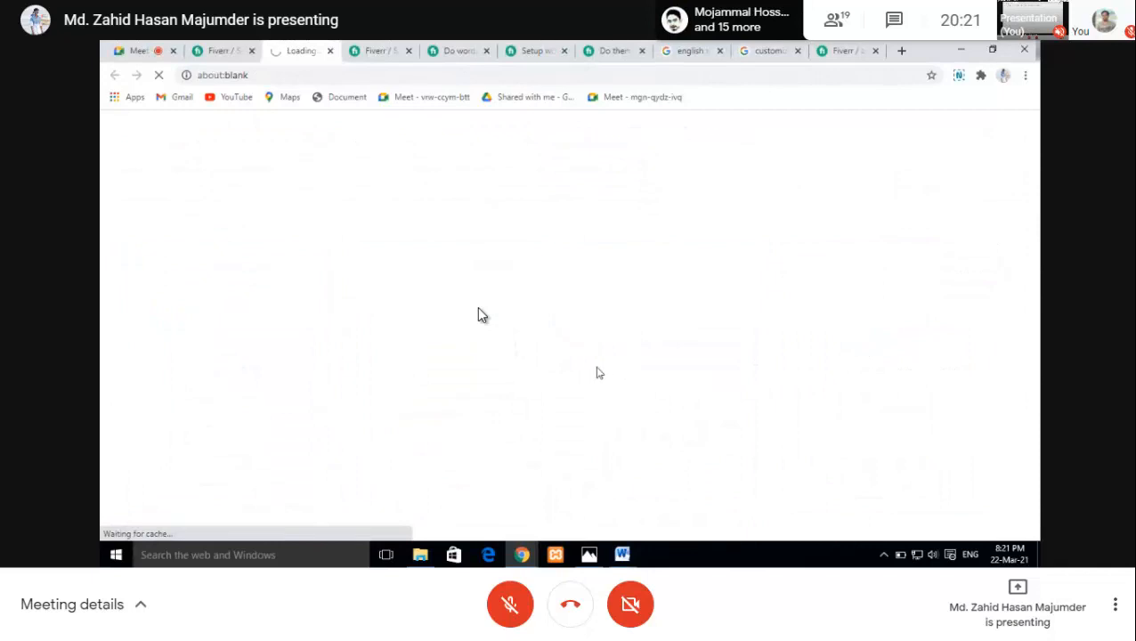
{"action": "scroll", "coordinate": [598, 383], "scroll_direction": "down", "scroll_amount": 2}
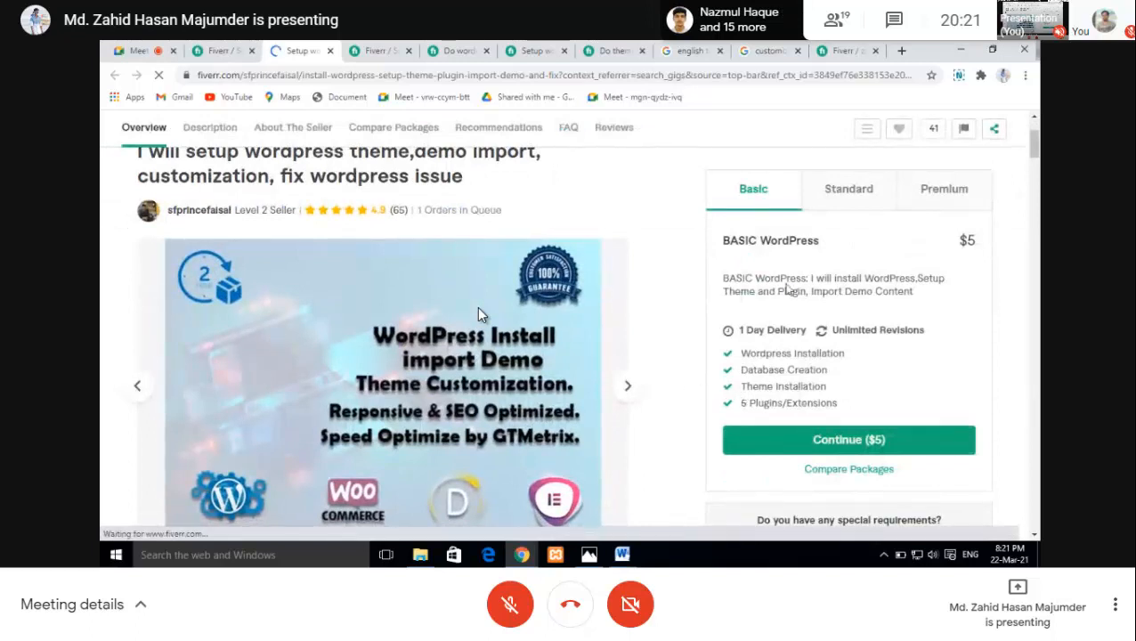
{"action": "left_click", "coordinate": [827, 194]}
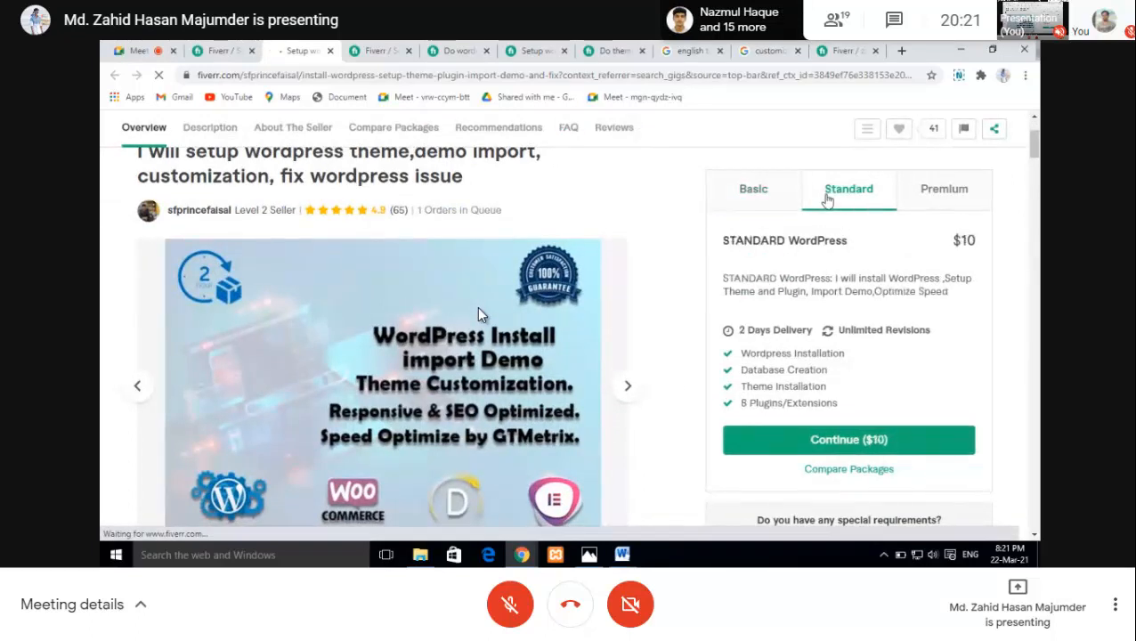
{"action": "left_click", "coordinate": [955, 199]}
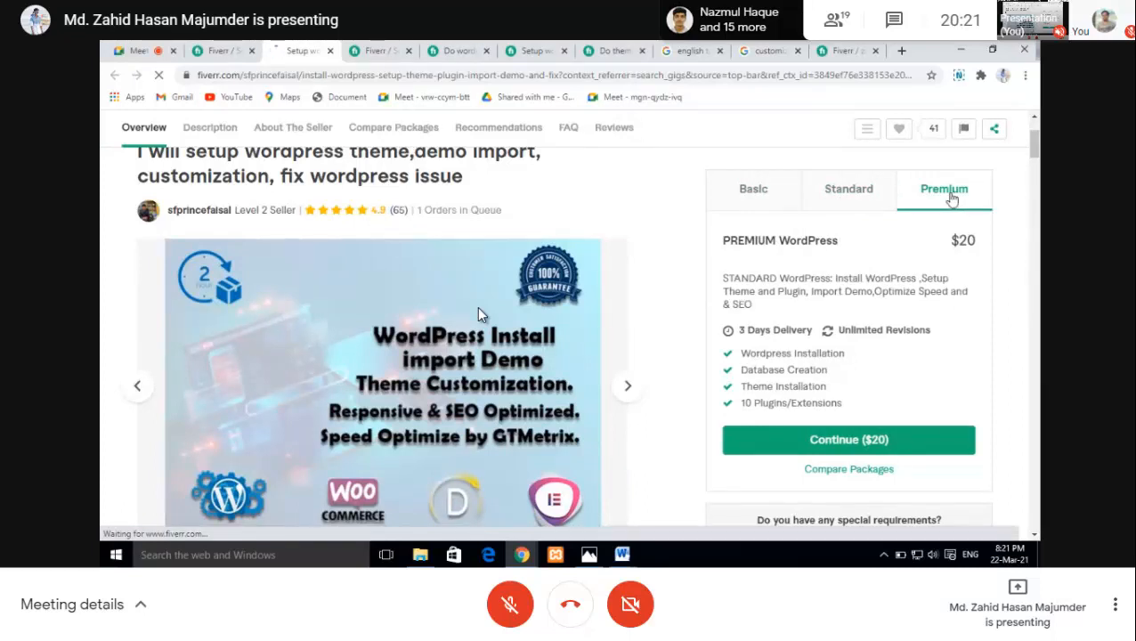
Step: In the gig being edited, set Plugins/Extensions Installation to 5 for Basic, 8 for Standard and 10 for Premium
{"action": "left_click", "coordinate": [850, 50]}
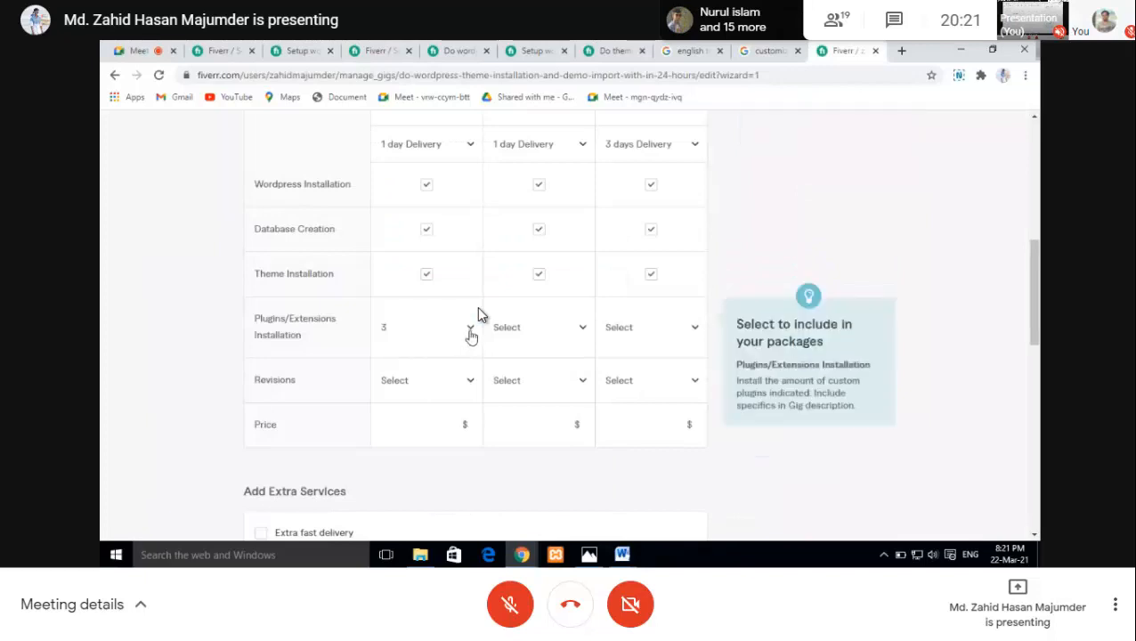
{"action": "left_click", "coordinate": [470, 329]}
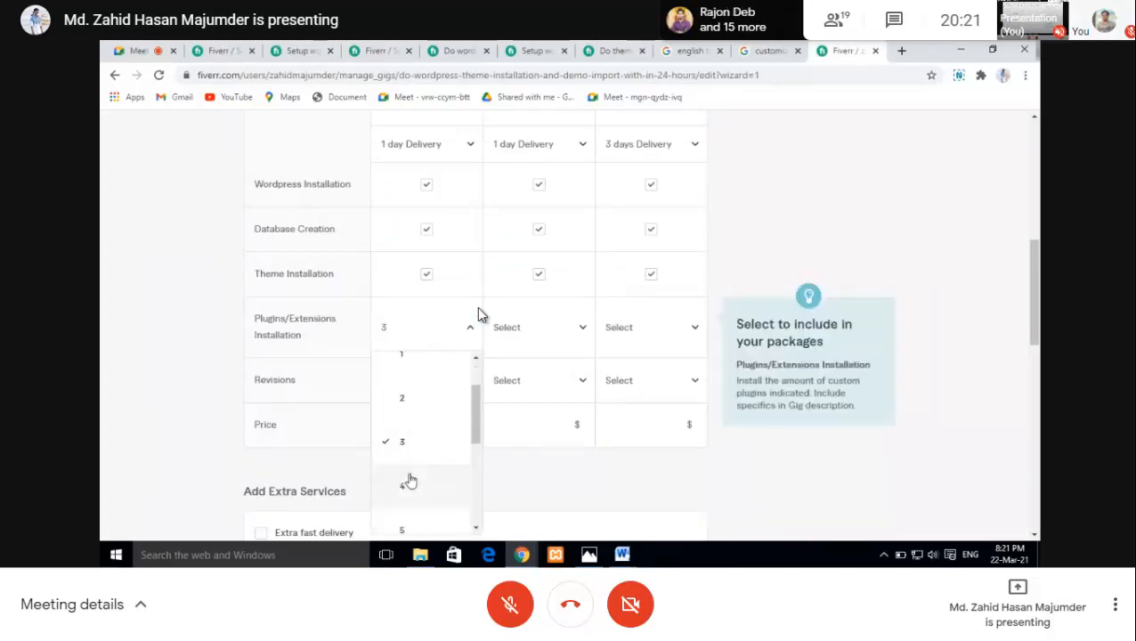
{"action": "left_click", "coordinate": [406, 527]}
{"action": "left_click", "coordinate": [532, 353]}
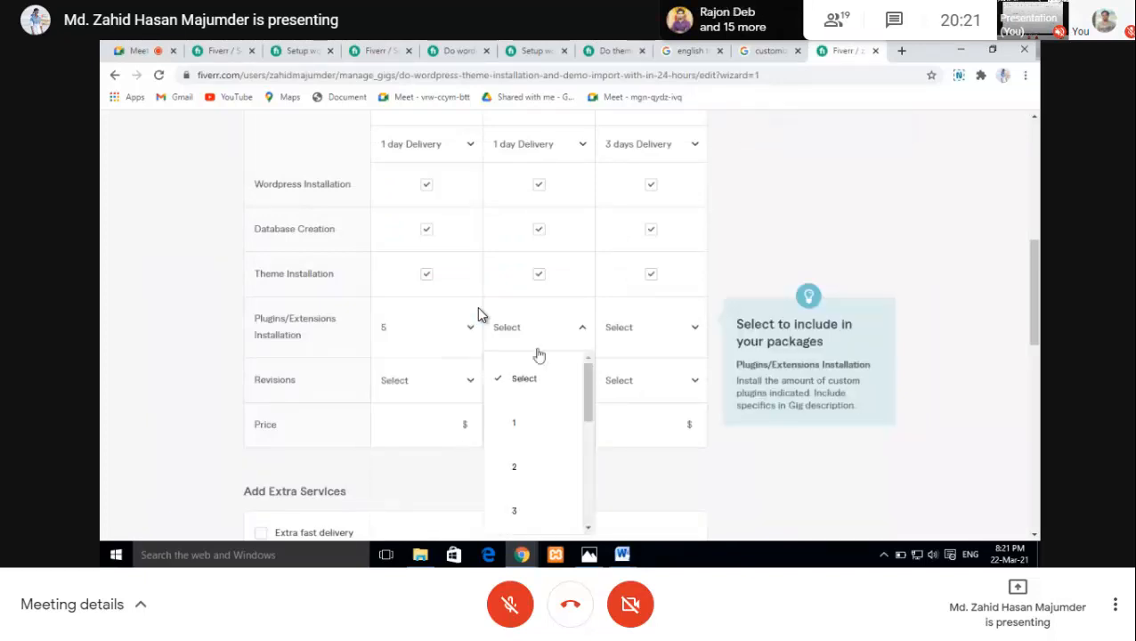
{"action": "scroll", "coordinate": [505, 494], "scroll_direction": "down", "scroll_amount": 2}
{"action": "left_click", "coordinate": [527, 523]}
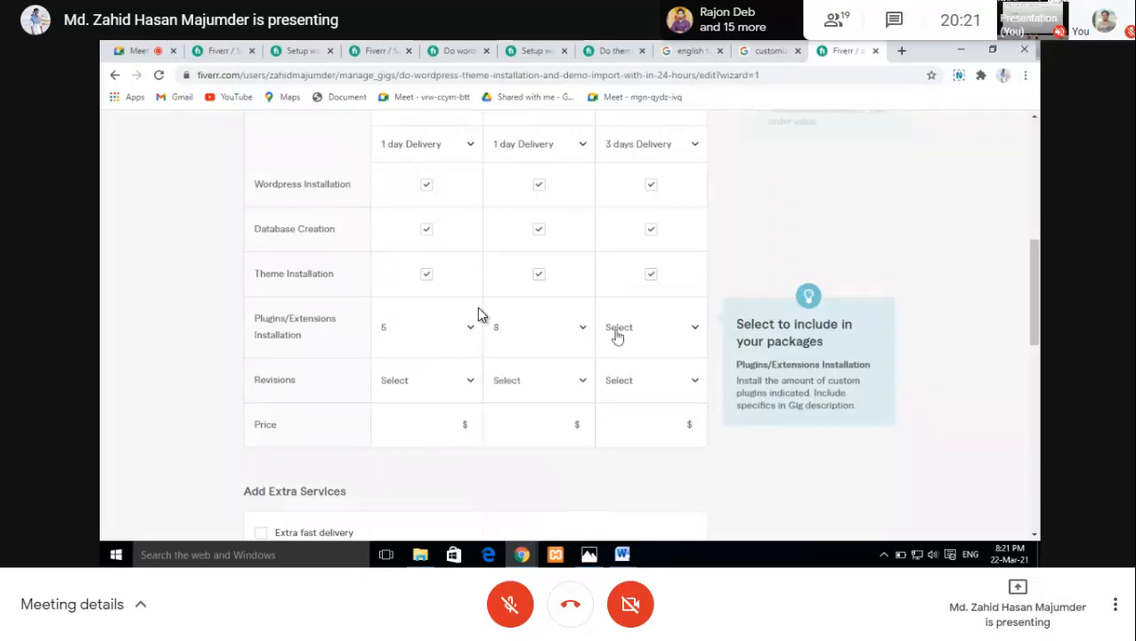
{"action": "left_click", "coordinate": [650, 337]}
{"action": "scroll", "coordinate": [632, 497], "scroll_direction": "down", "scroll_amount": 3}
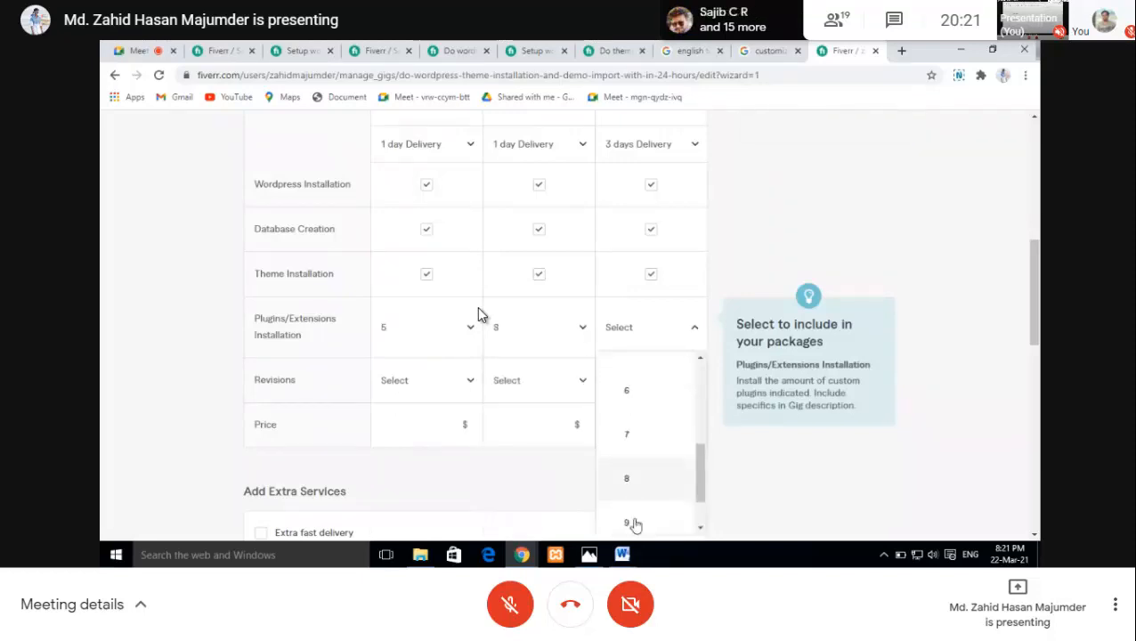
{"action": "scroll", "coordinate": [635, 517], "scroll_direction": "down", "scroll_amount": 1}
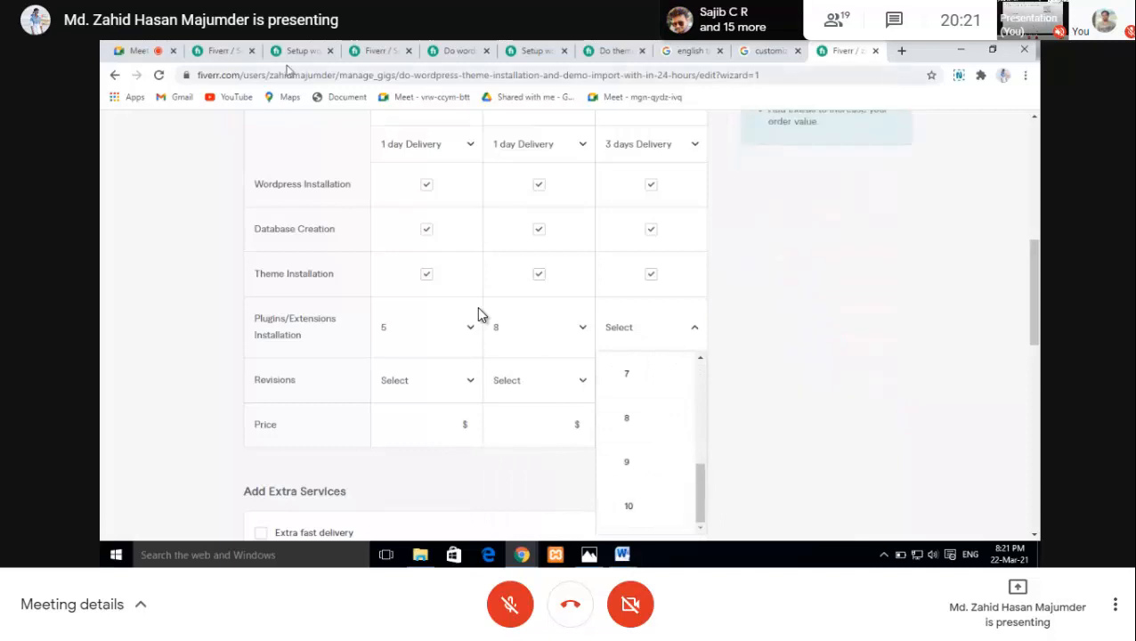
{"action": "left_click", "coordinate": [629, 505]}
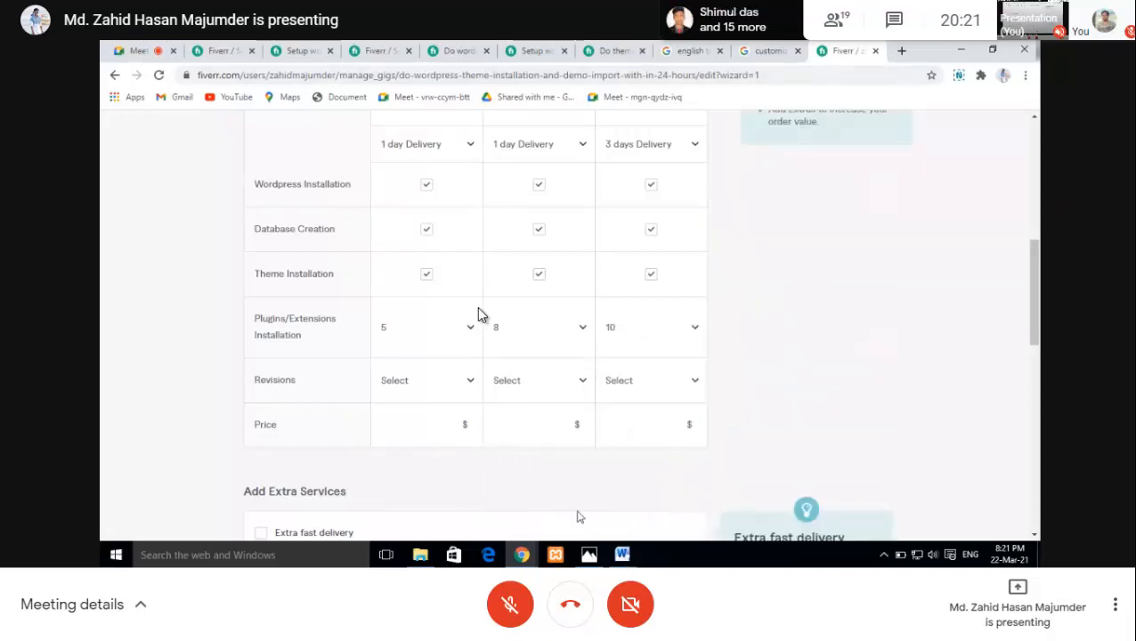
Step: Open the Basic package's revision choices, and check the revisions offered in each package of the competing wordpress theme setup gig
{"action": "scroll", "coordinate": [570, 498], "scroll_direction": "down", "scroll_amount": 1}
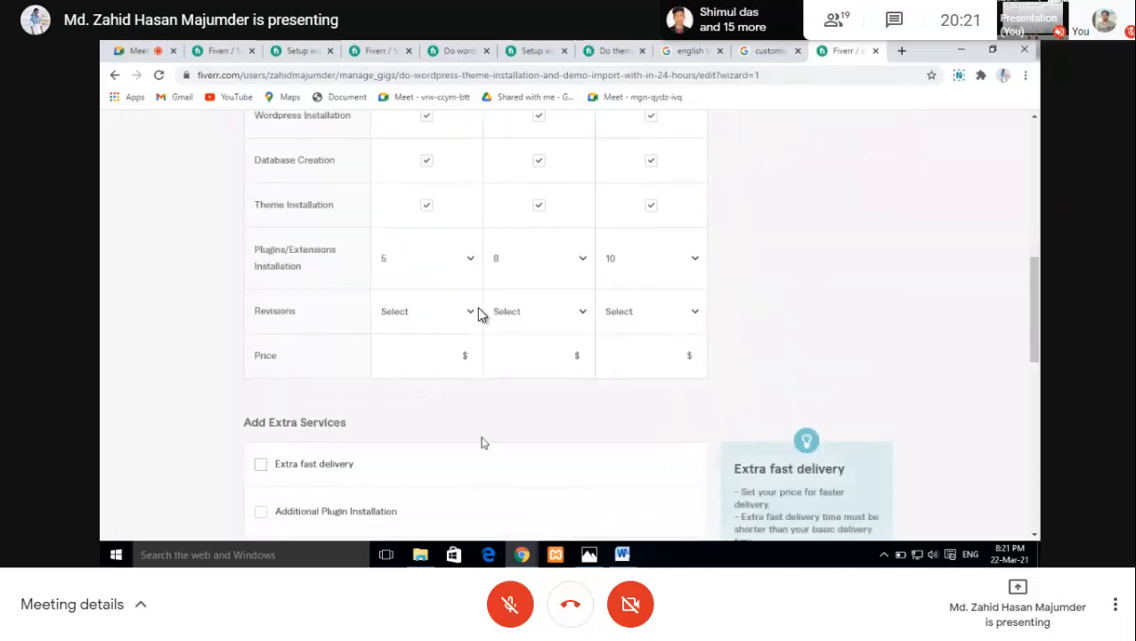
{"action": "left_click", "coordinate": [435, 324]}
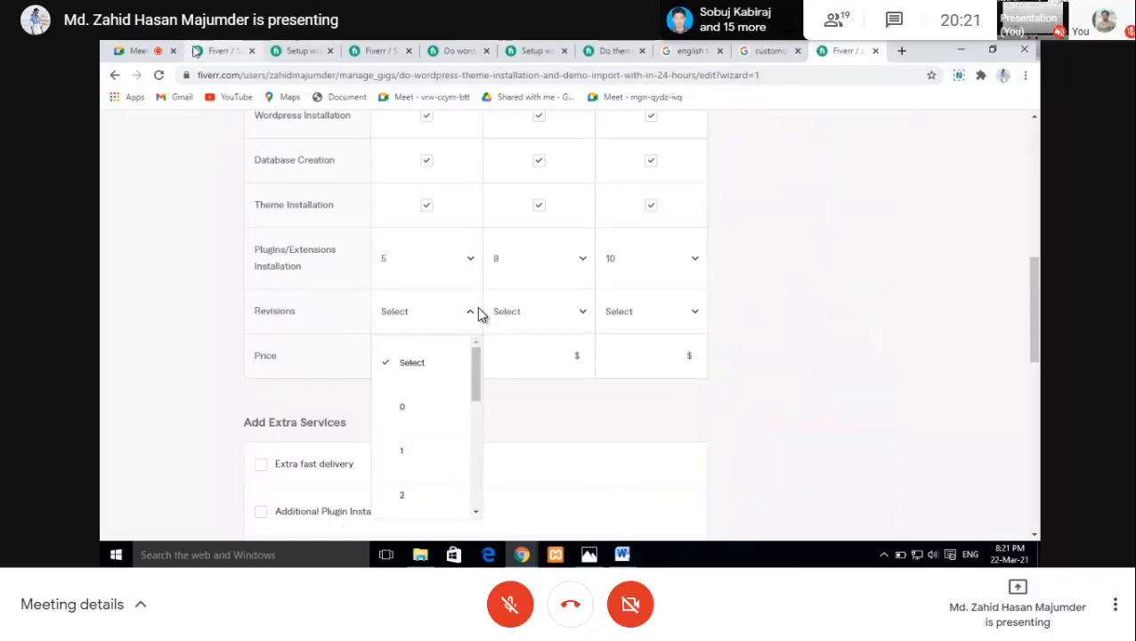
{"action": "left_click", "coordinate": [377, 53]}
{"action": "left_click", "coordinate": [457, 53]}
{"action": "left_click", "coordinate": [536, 54]}
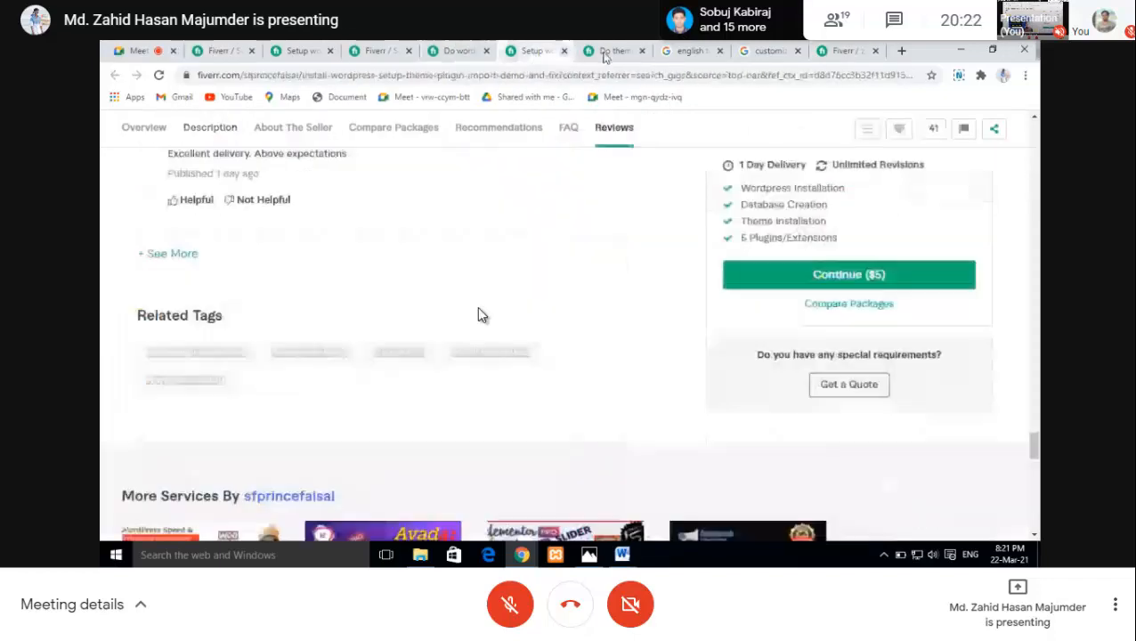
{"action": "left_click", "coordinate": [611, 53]}
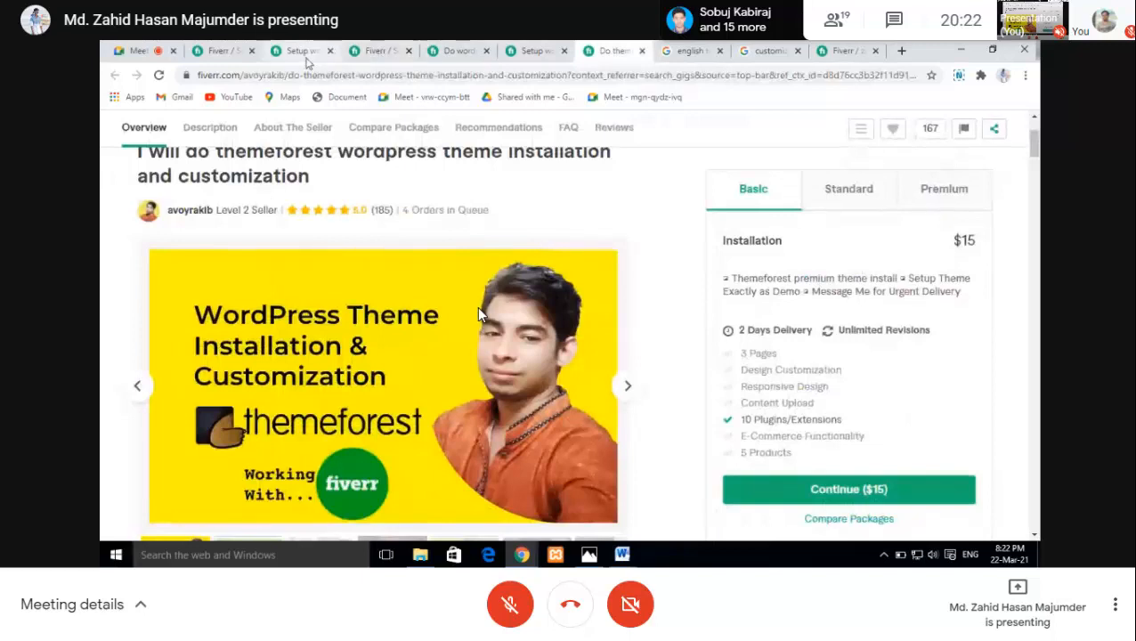
{"action": "left_click", "coordinate": [303, 52]}
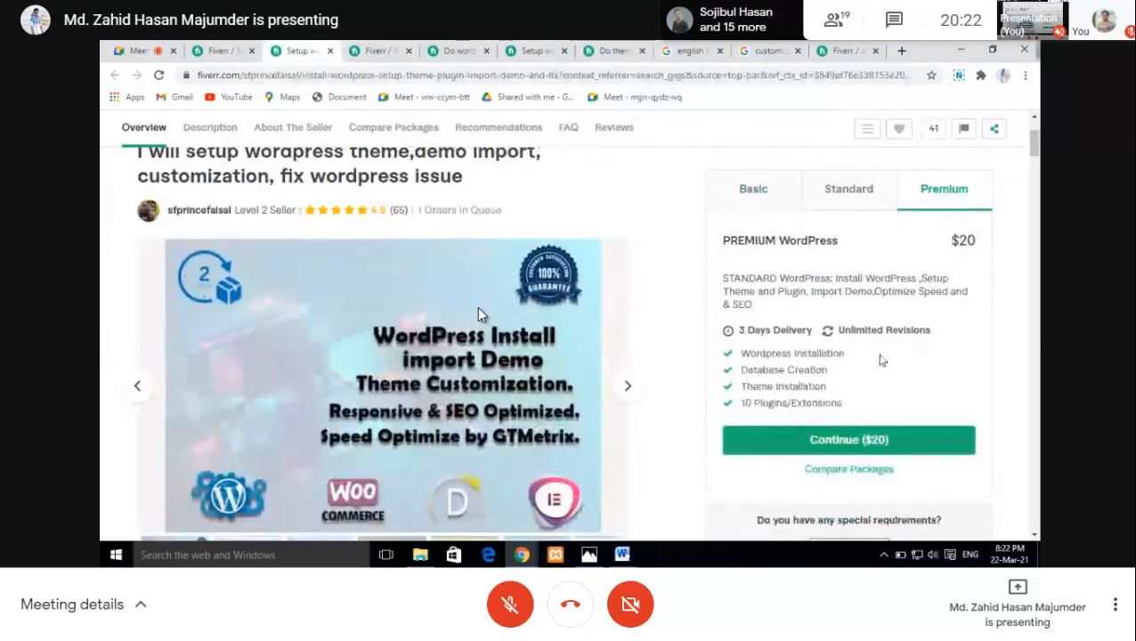
{"action": "scroll", "coordinate": [805, 390], "scroll_direction": "down", "scroll_amount": 1}
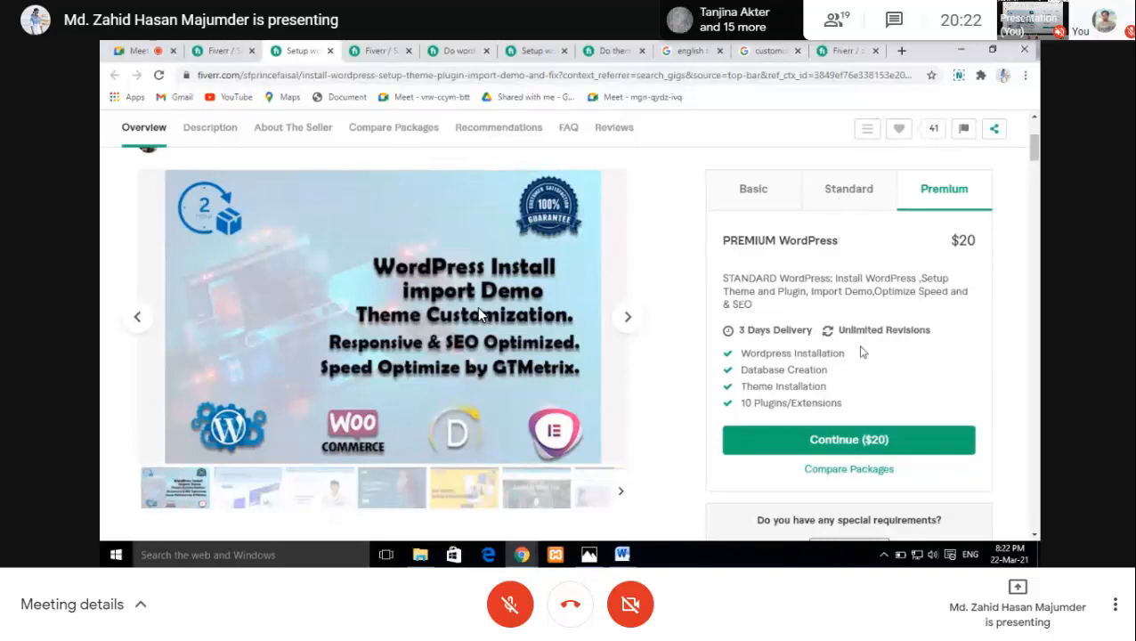
{"action": "left_click", "coordinate": [767, 196]}
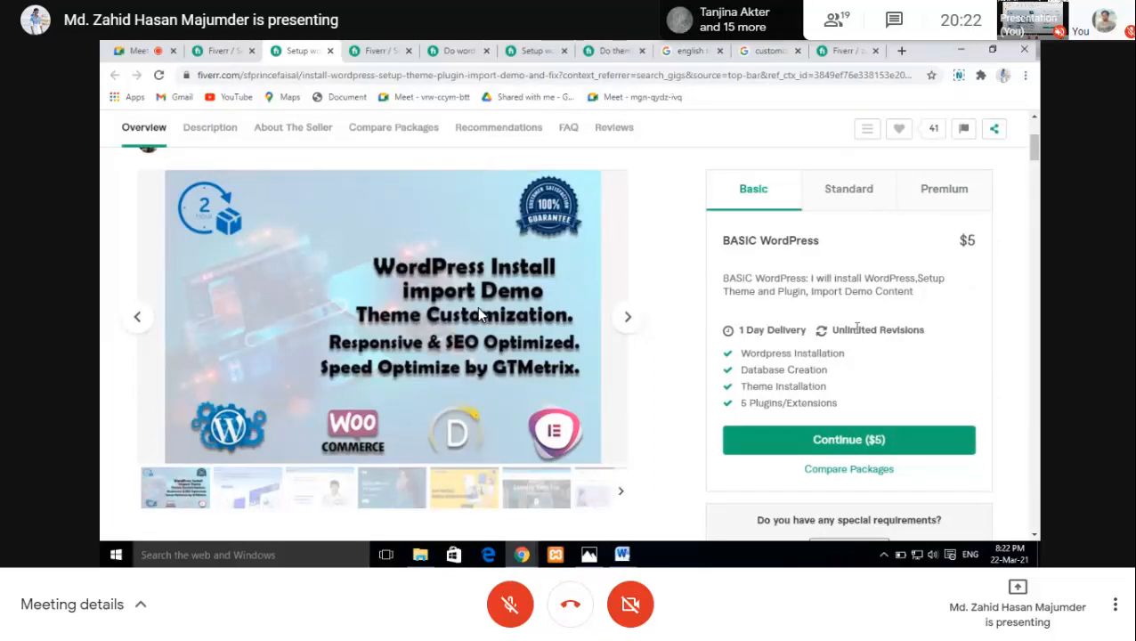
{"action": "left_click", "coordinate": [846, 202]}
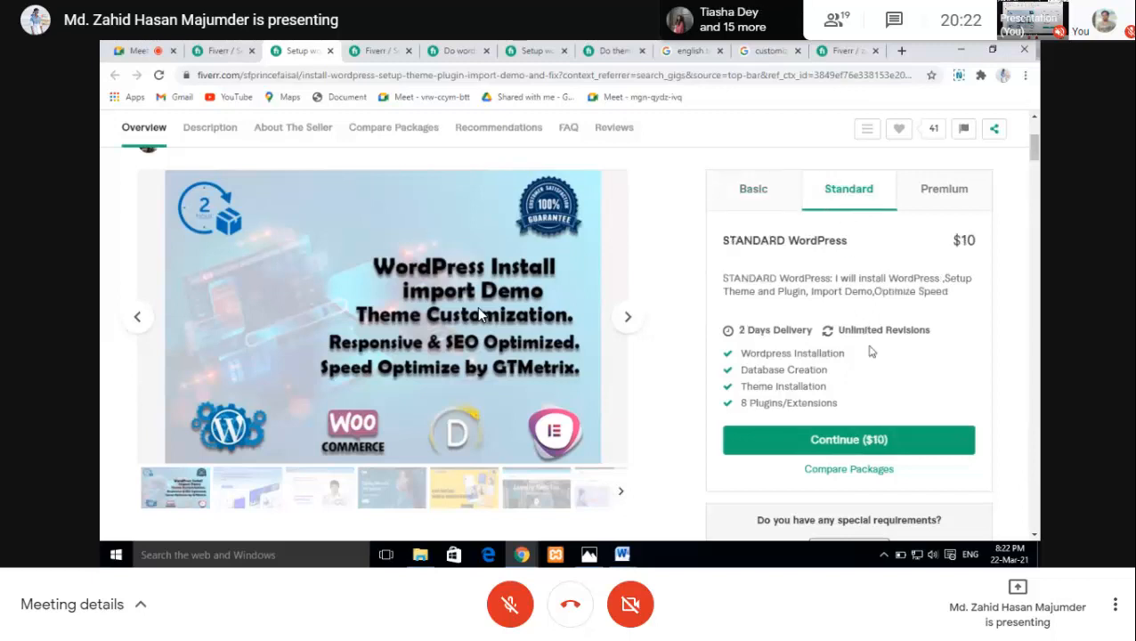
Step: In the gig being edited, set Revisions to Unlimited for the Basic, Standard and Premium packages
{"action": "left_click", "coordinate": [828, 51]}
{"action": "scroll", "coordinate": [442, 463], "scroll_direction": "down", "scroll_amount": 4}
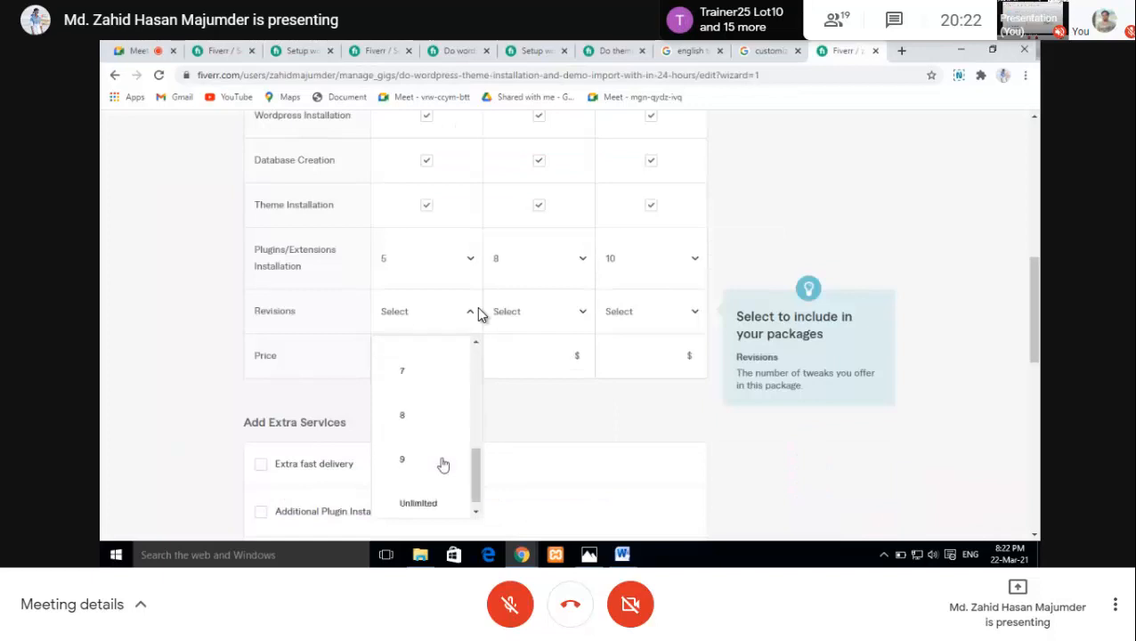
{"action": "left_click", "coordinate": [430, 491]}
{"action": "left_click", "coordinate": [532, 310]}
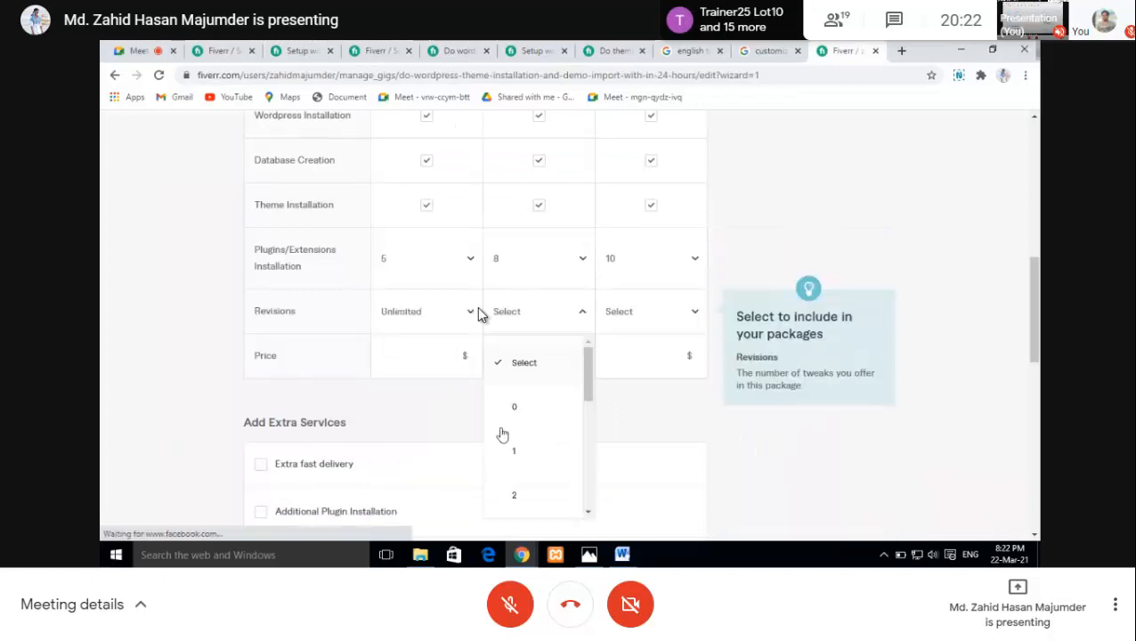
{"action": "scroll", "coordinate": [533, 445], "scroll_direction": "down", "scroll_amount": 4}
{"action": "left_click", "coordinate": [544, 492]}
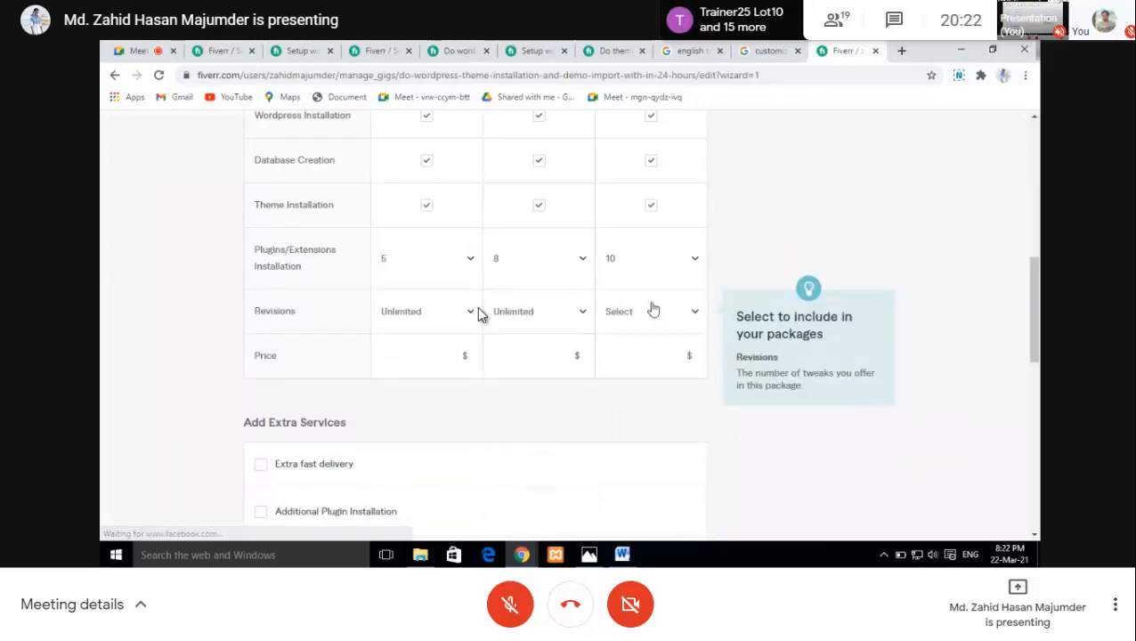
{"action": "left_click", "coordinate": [652, 310]}
{"action": "scroll", "coordinate": [616, 445], "scroll_direction": "down", "scroll_amount": 3}
{"action": "scroll", "coordinate": [672, 296], "scroll_direction": "up", "scroll_amount": 1}
{"action": "scroll", "coordinate": [668, 292], "scroll_direction": "down", "scroll_amount": 4}
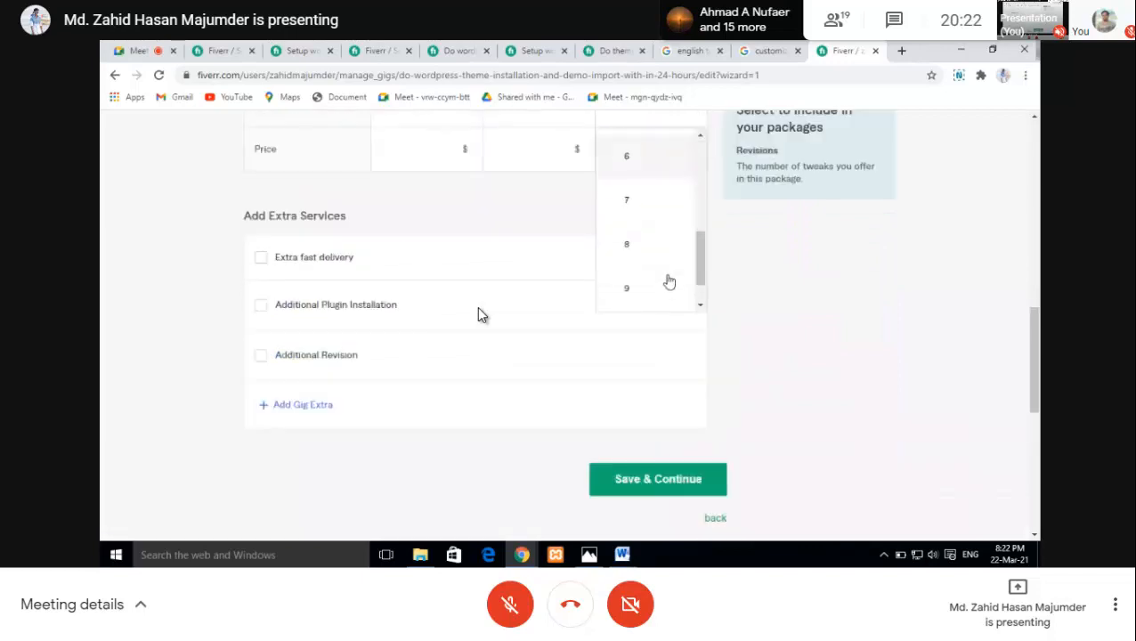
{"action": "left_click", "coordinate": [667, 284]}
{"action": "scroll", "coordinate": [774, 342], "scroll_direction": "up", "scroll_amount": 3}
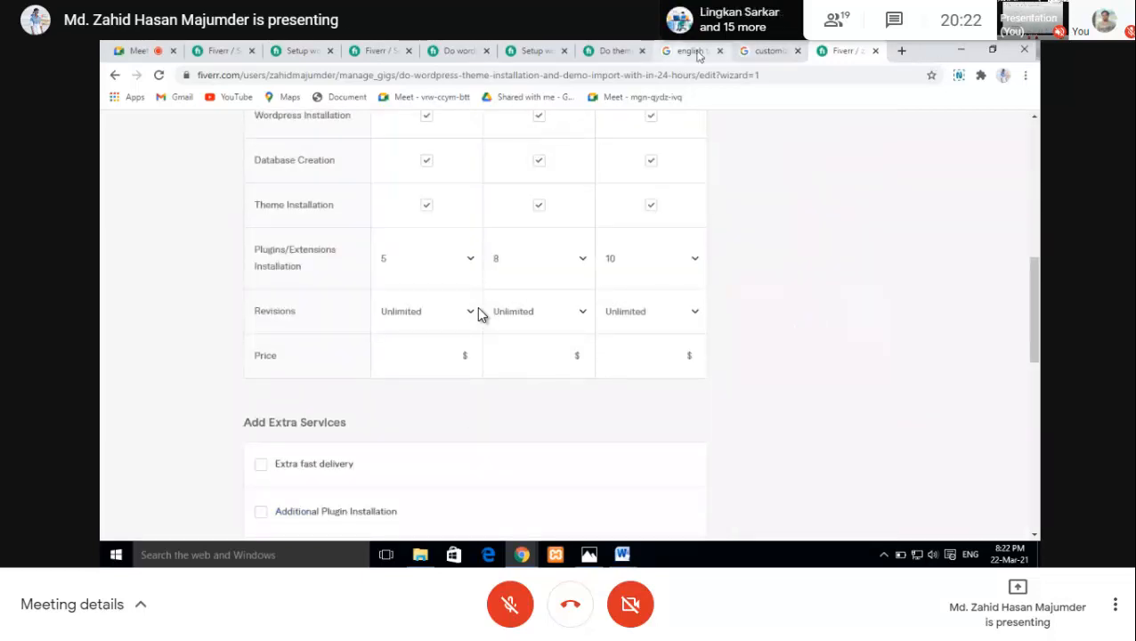
Step: Set the package prices to $5 for Basic, $10 for Standard and $20 for Premium
{"action": "left_click", "coordinate": [419, 356]}
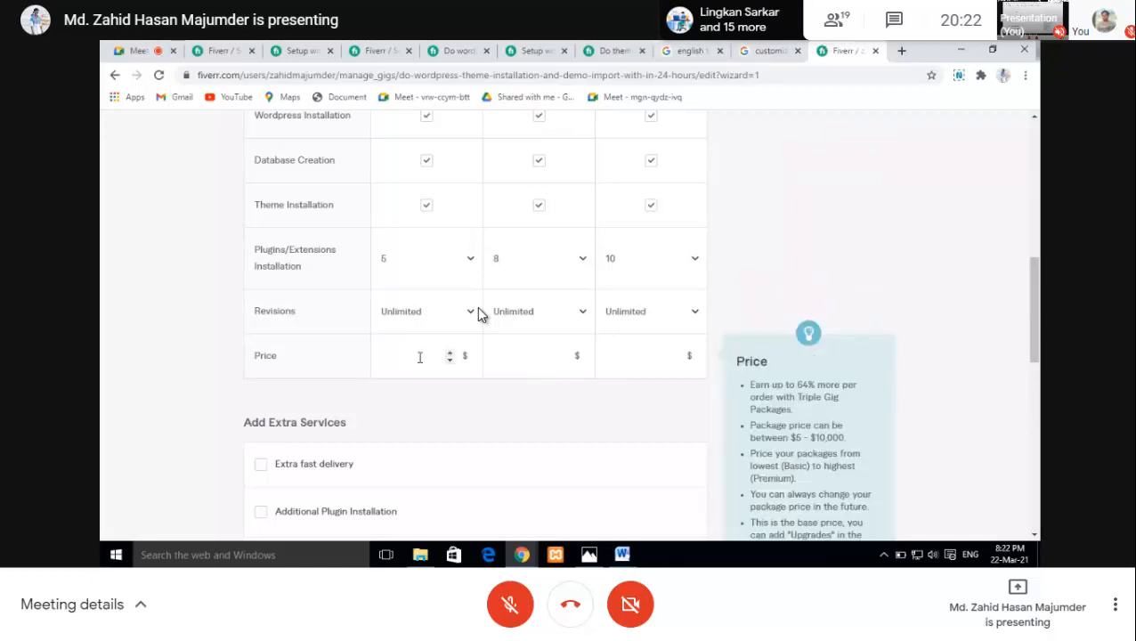
{"action": "type", "text": "05"}
{"action": "left_click", "coordinate": [535, 358]}
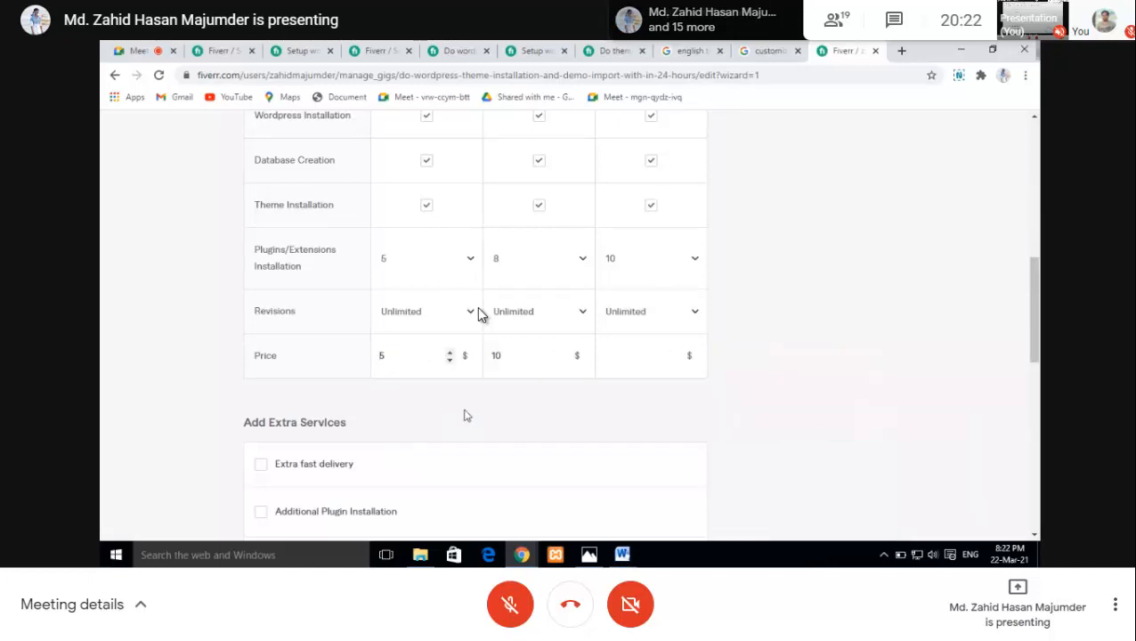
{"action": "left_click", "coordinate": [634, 358]}
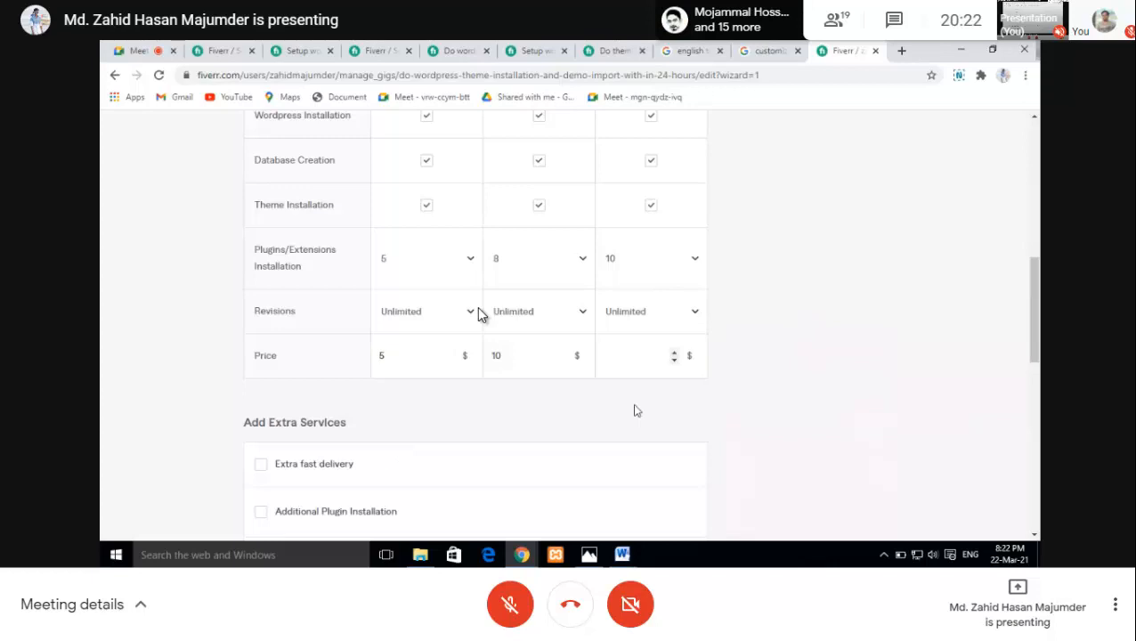
{"action": "type", "text": "20"}
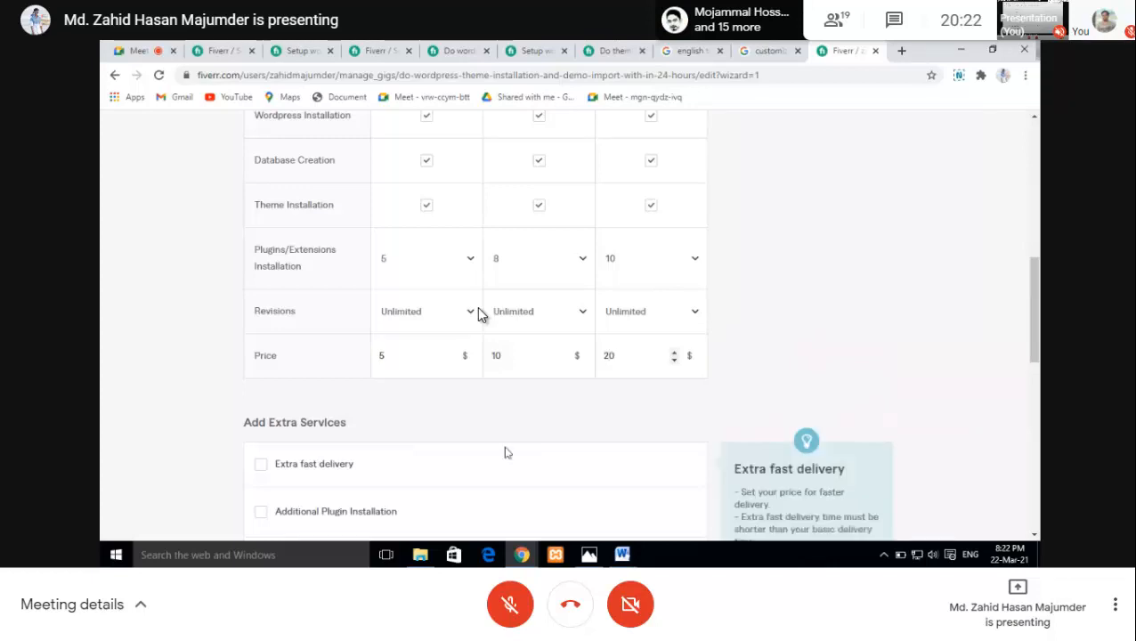
{"action": "scroll", "coordinate": [505, 453], "scroll_direction": "up", "scroll_amount": 1}
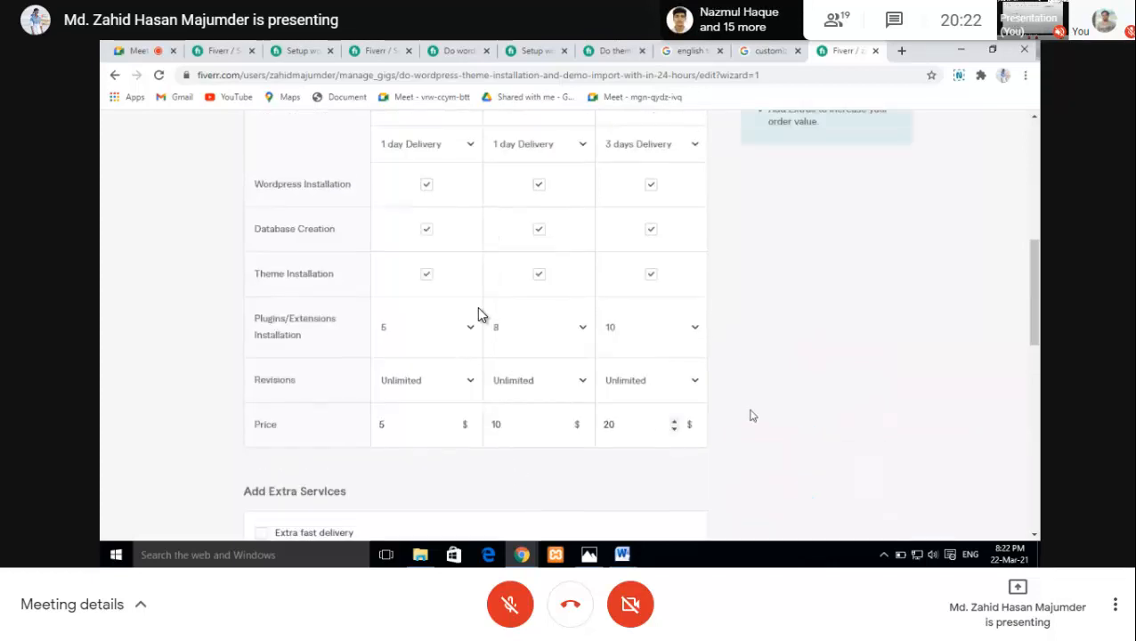
Step: Offer extra fast delivery on the Premium package in 1 day for an extra $10
{"action": "scroll", "coordinate": [547, 446], "scroll_direction": "down", "scroll_amount": 1}
{"action": "scroll", "coordinate": [546, 447], "scroll_direction": "down", "scroll_amount": 2}
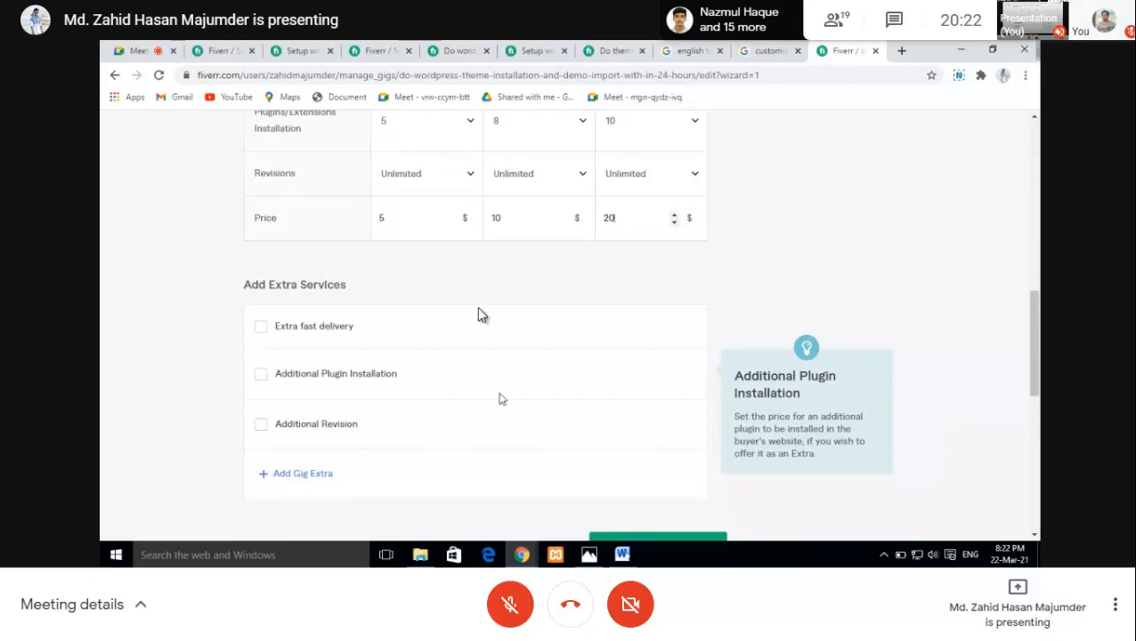
{"action": "left_click", "coordinate": [260, 329]}
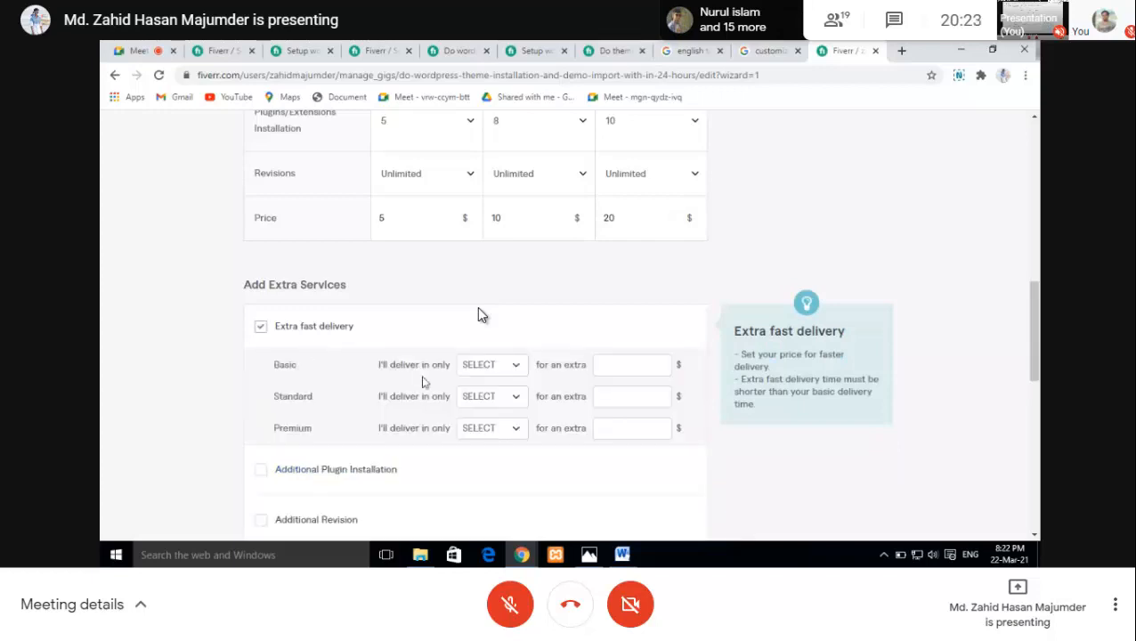
{"action": "left_click", "coordinate": [492, 431]}
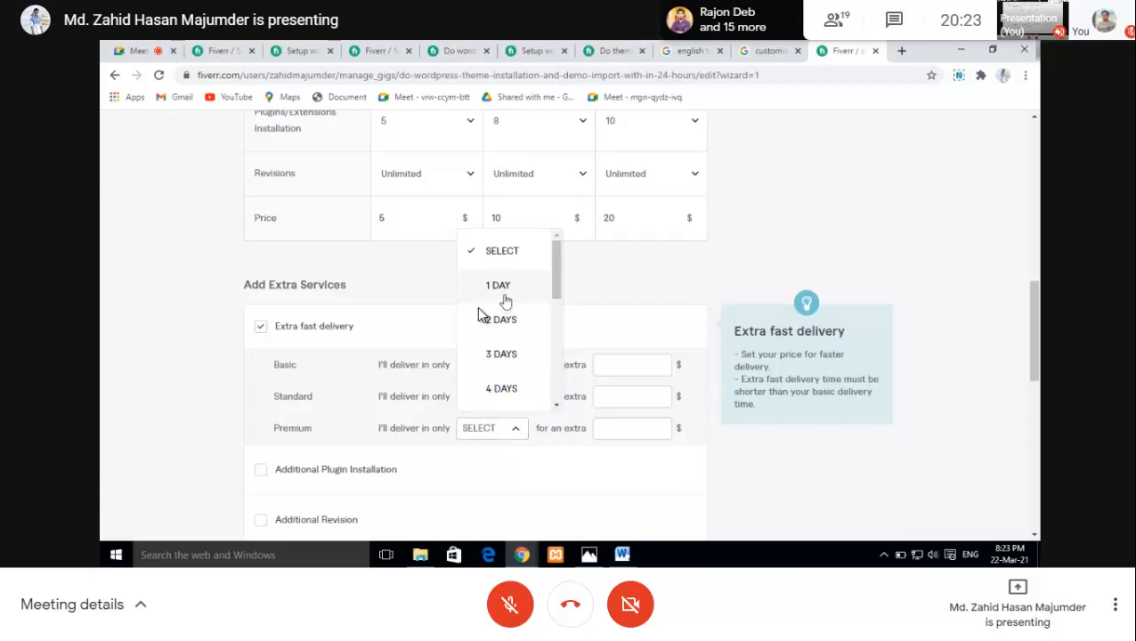
{"action": "left_click", "coordinate": [505, 301]}
{"action": "left_click", "coordinate": [614, 427]}
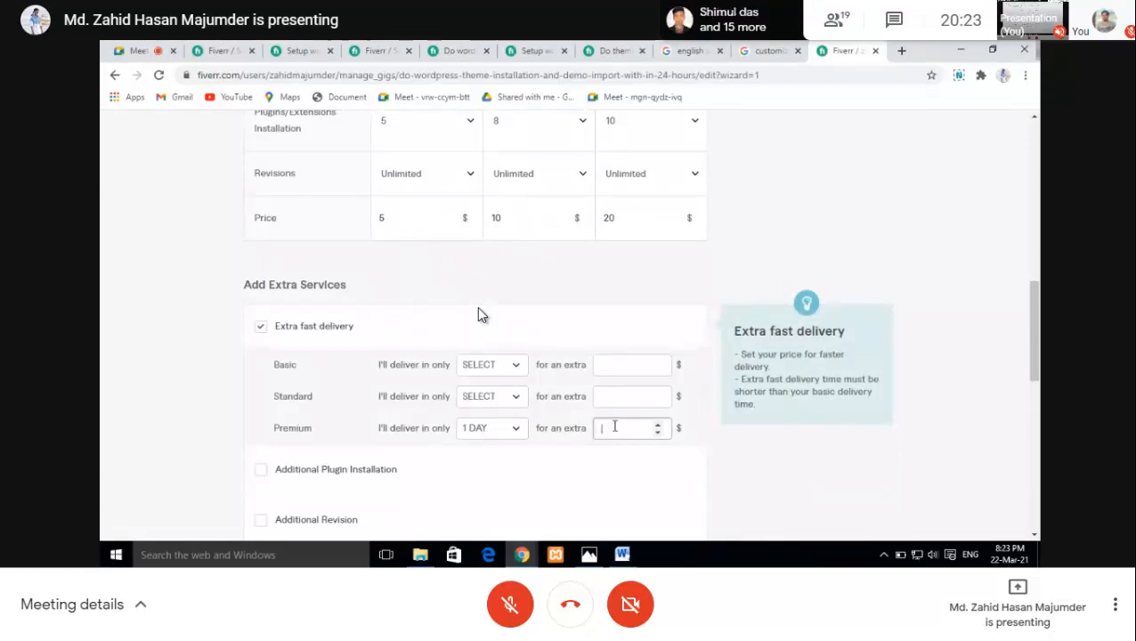
{"action": "type", "text": "10"}
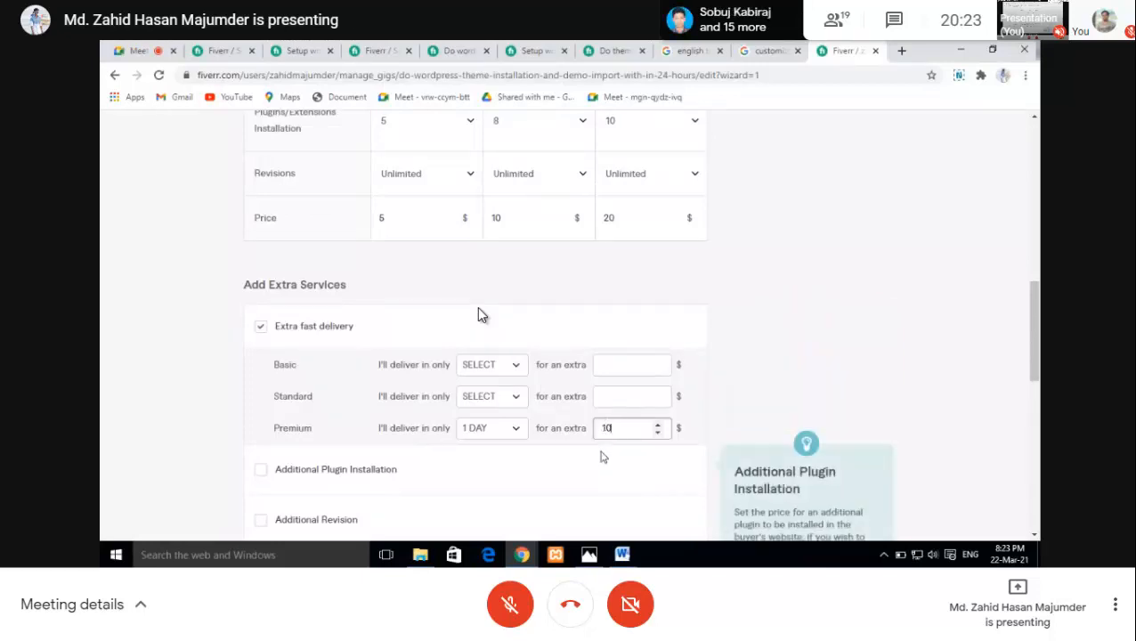
{"action": "scroll", "coordinate": [594, 478], "scroll_direction": "down", "scroll_amount": 1}
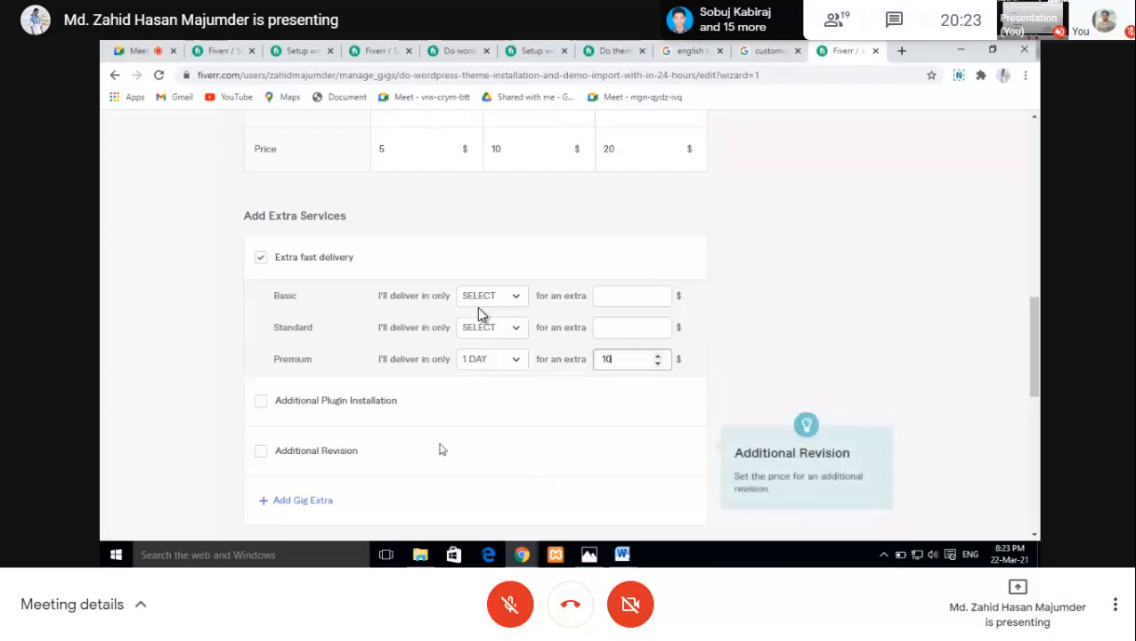
{"action": "left_click", "coordinate": [267, 406]}
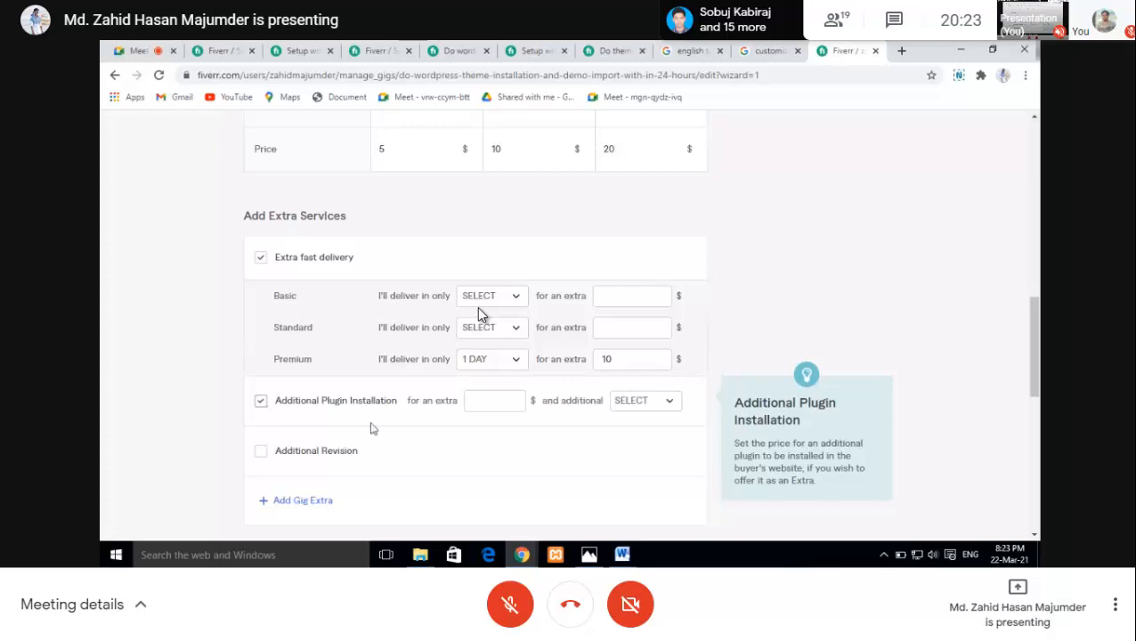
{"action": "left_click", "coordinate": [479, 403]}
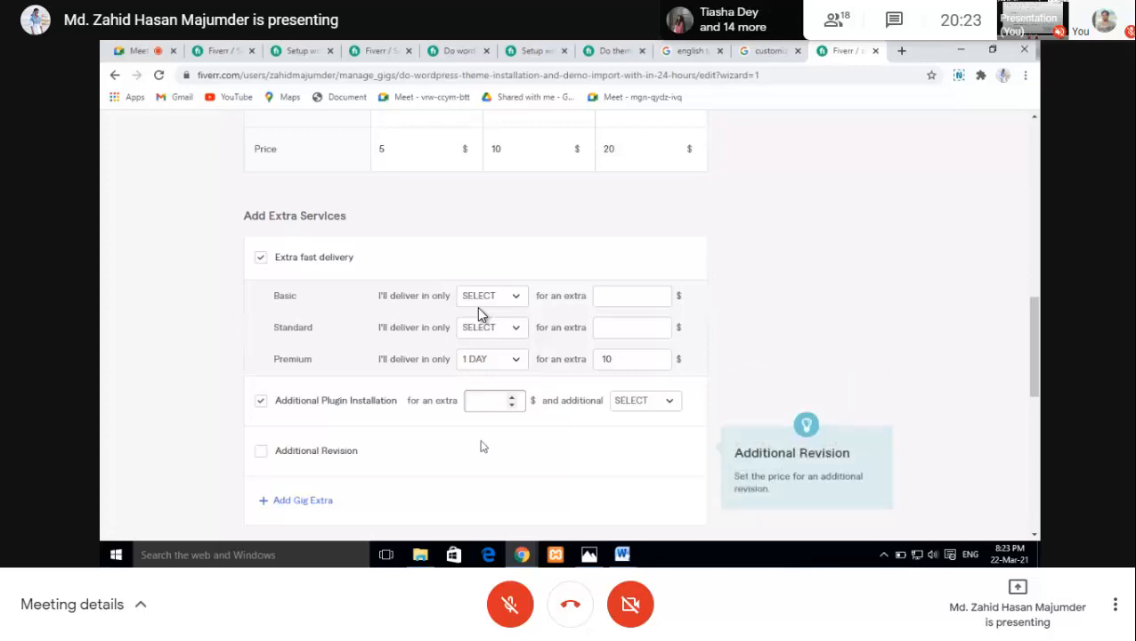
{"action": "left_click", "coordinate": [653, 411]}
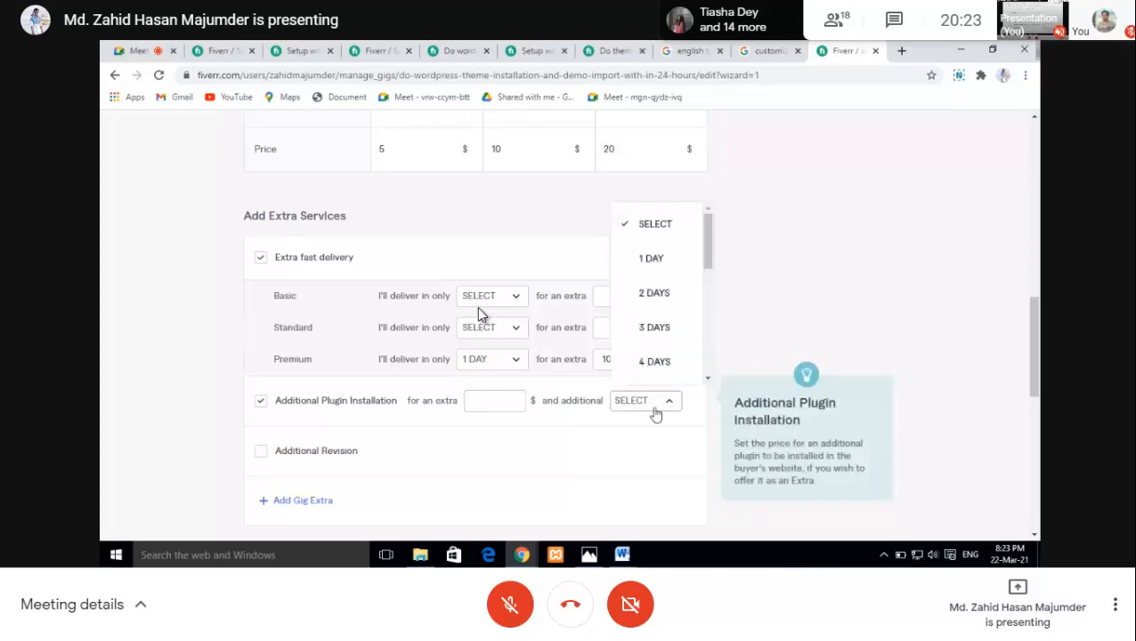
{"action": "scroll", "coordinate": [659, 350], "scroll_direction": "down", "scroll_amount": 2}
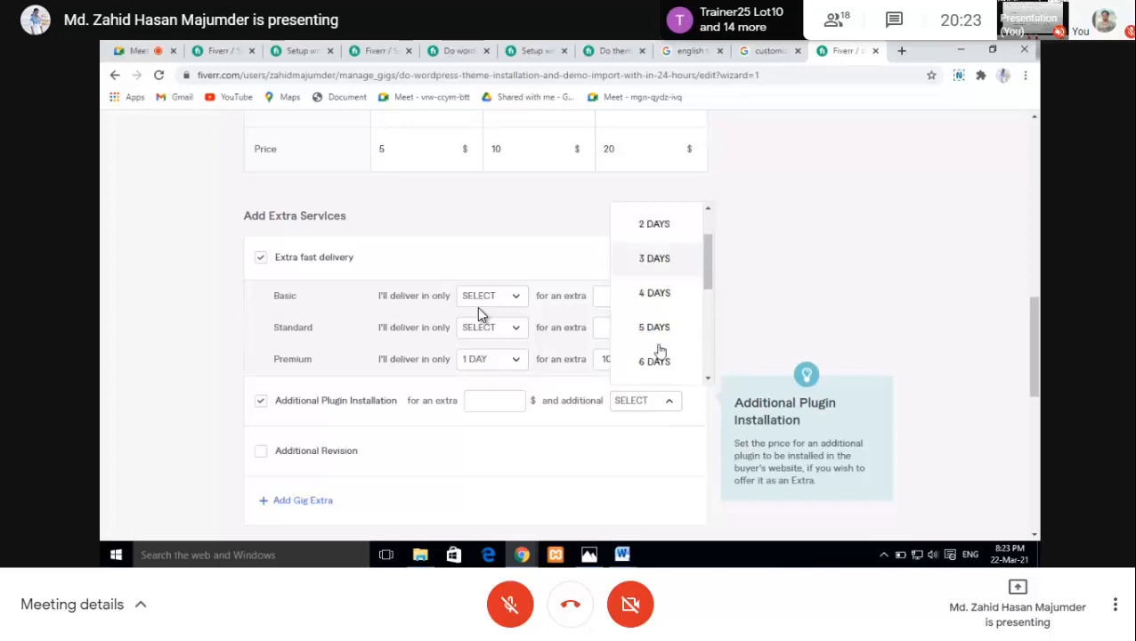
{"action": "scroll", "coordinate": [660, 350], "scroll_direction": "up", "scroll_amount": 2}
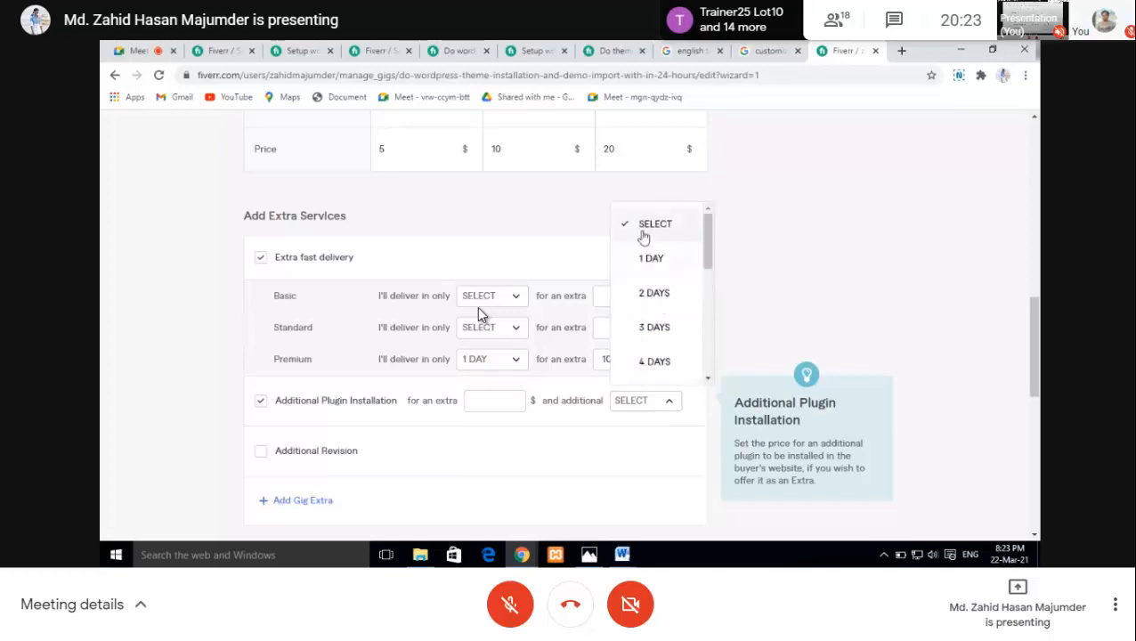
{"action": "left_click", "coordinate": [262, 402]}
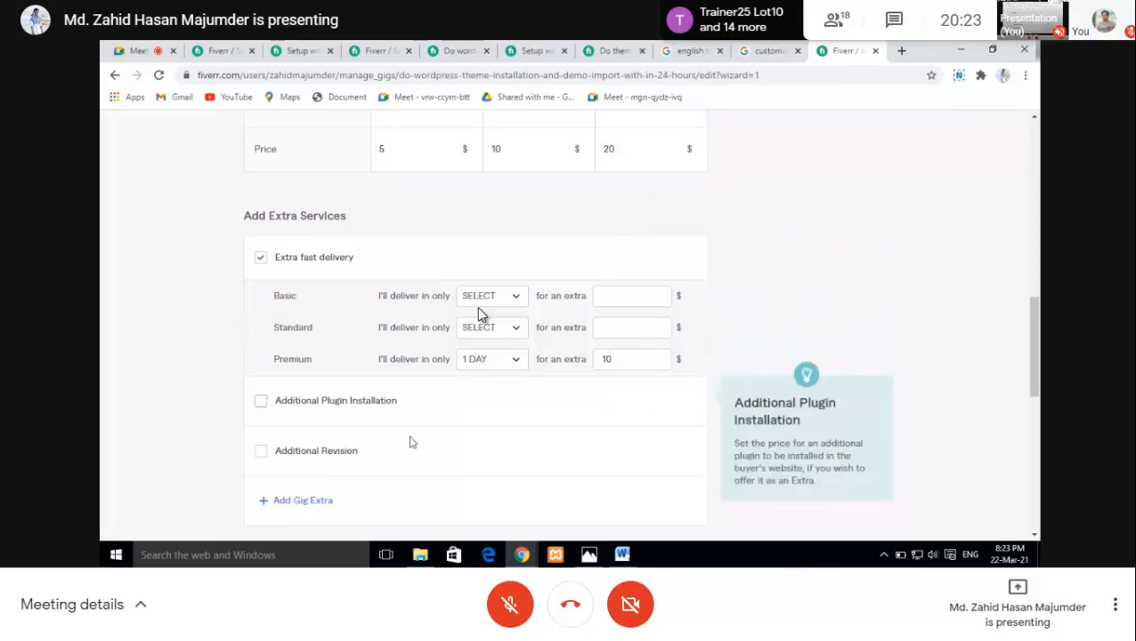
Step: Add a custom gig extra to the extra services and title it "Wordpress SEO"
{"action": "scroll", "coordinate": [411, 438], "scroll_direction": "down", "scroll_amount": 1}
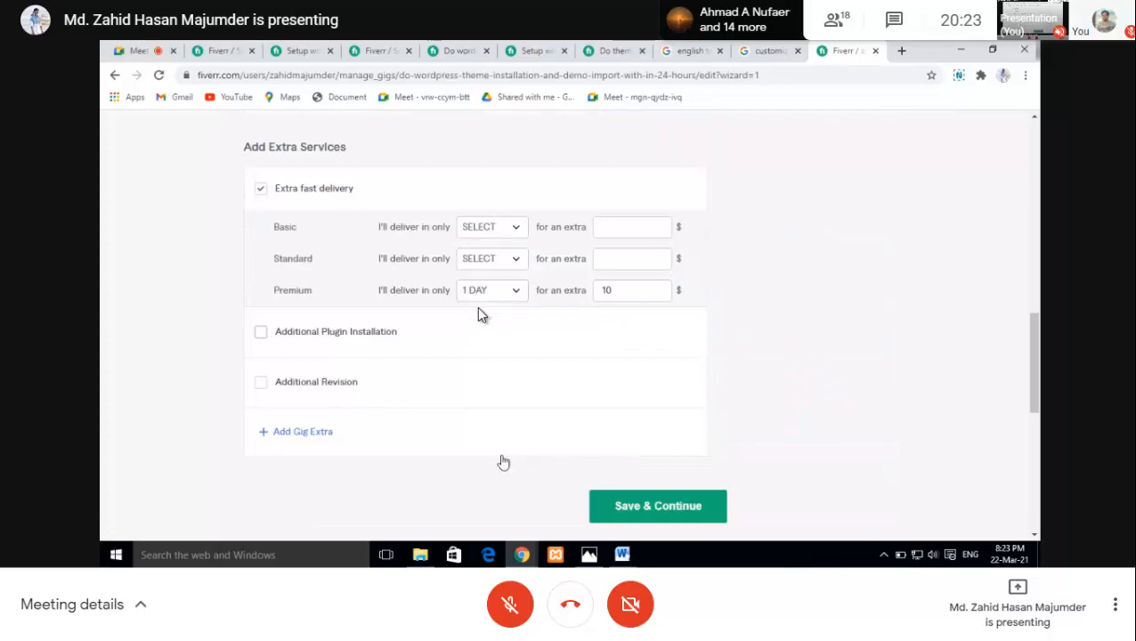
{"action": "scroll", "coordinate": [494, 460], "scroll_direction": "up", "scroll_amount": 1}
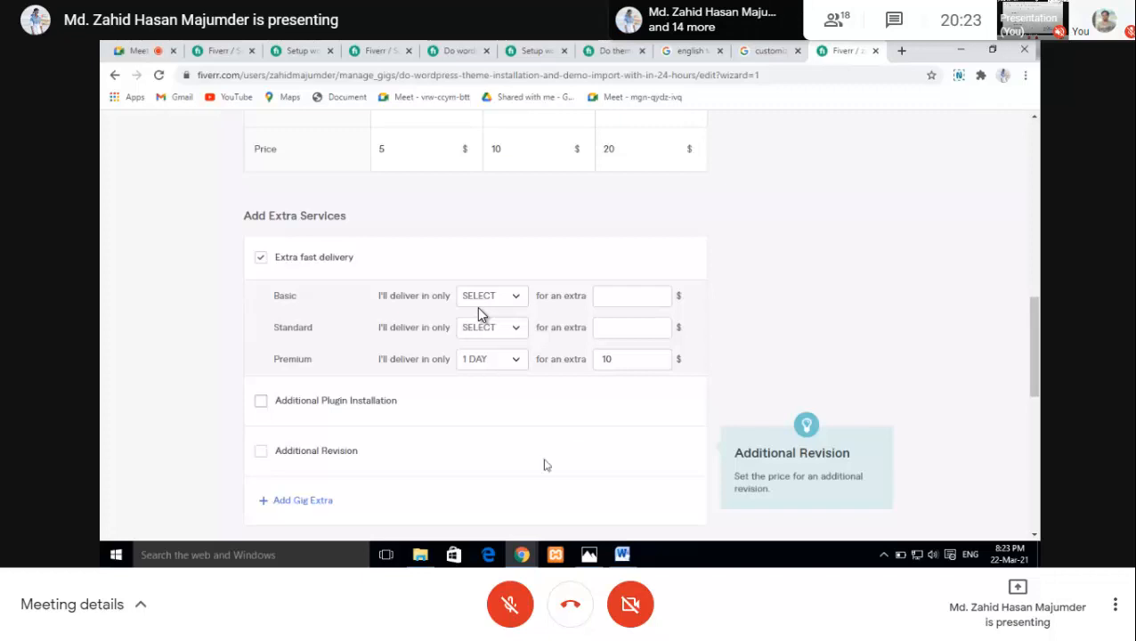
{"action": "scroll", "coordinate": [478, 314], "scroll_direction": "down", "scroll_amount": 1}
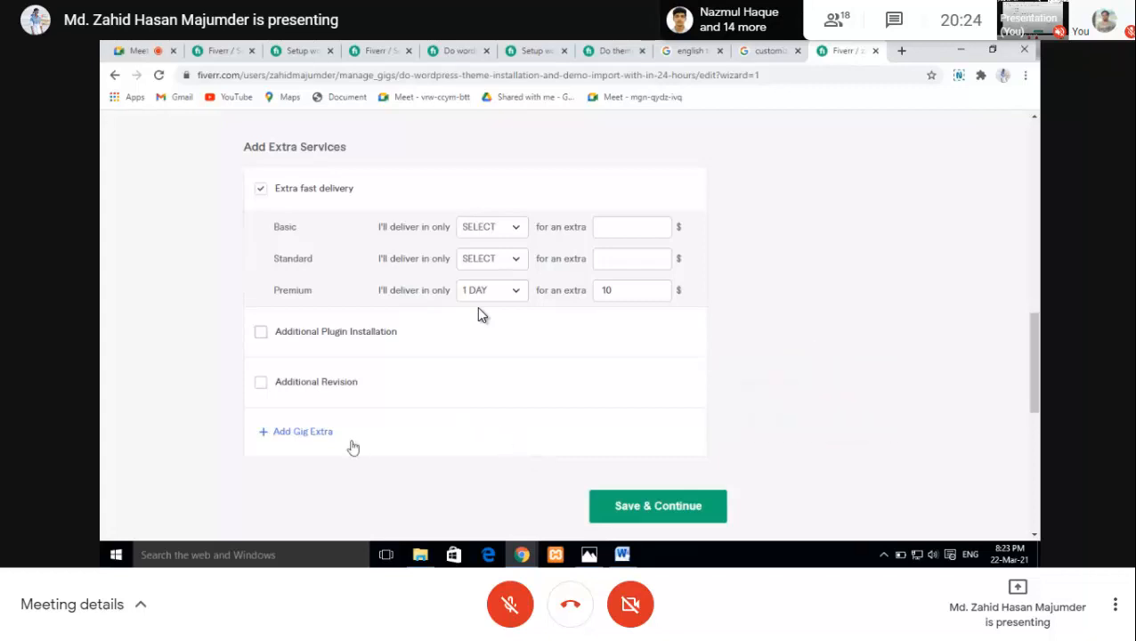
{"action": "scroll", "coordinate": [507, 465], "scroll_direction": "down", "scroll_amount": 2}
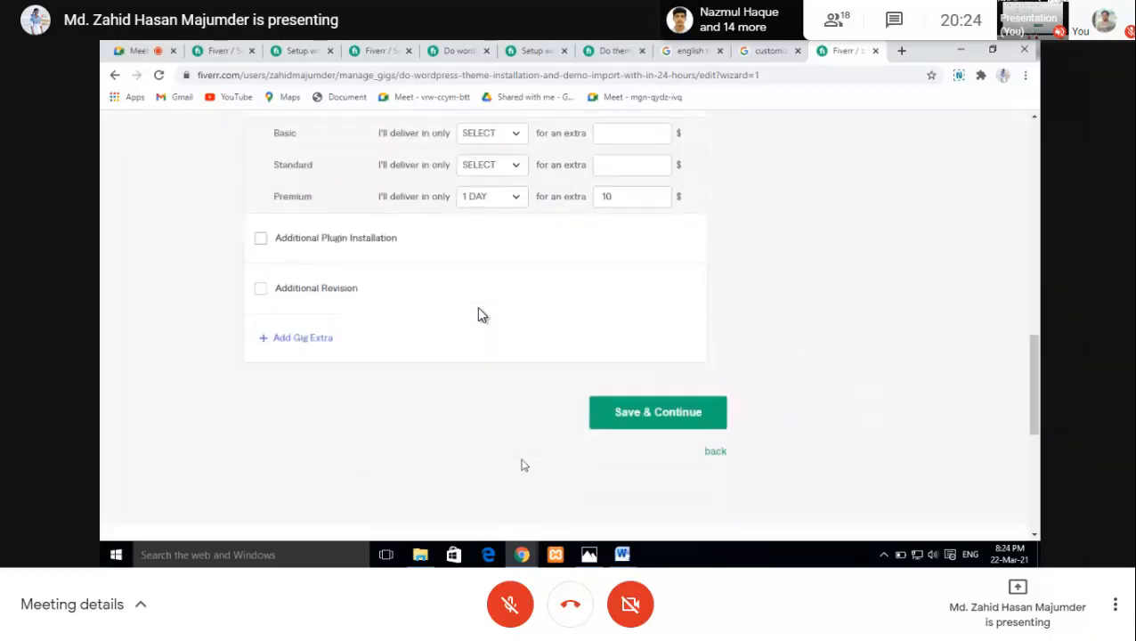
{"action": "scroll", "coordinate": [520, 463], "scroll_direction": "up", "scroll_amount": 2}
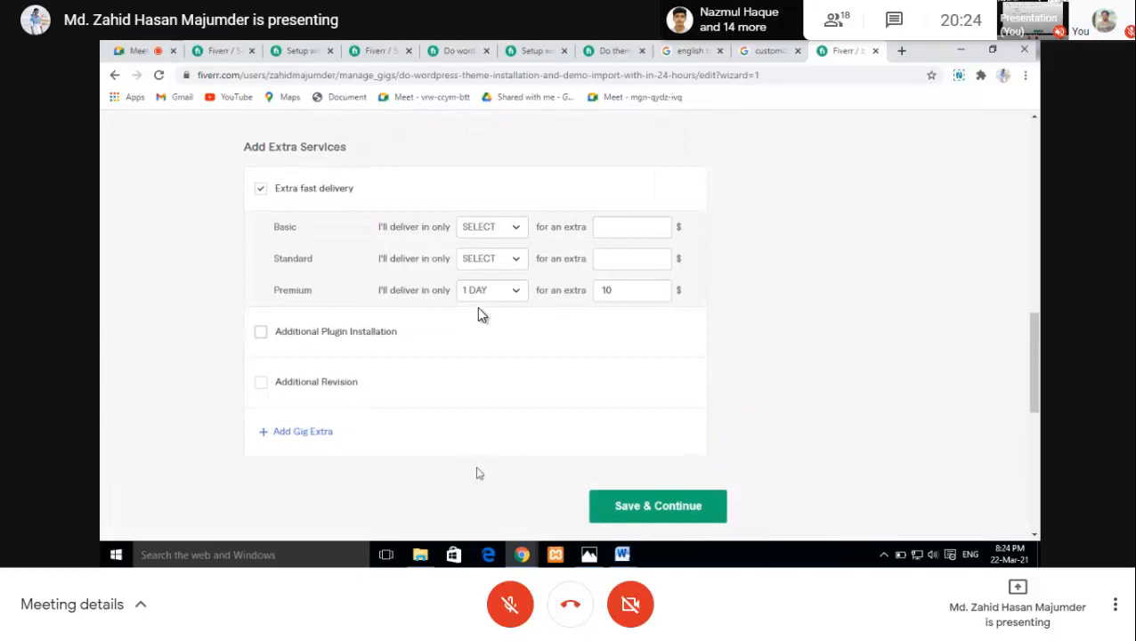
{"action": "left_click", "coordinate": [299, 432]}
{"action": "scroll", "coordinate": [703, 435], "scroll_direction": "down", "scroll_amount": 2}
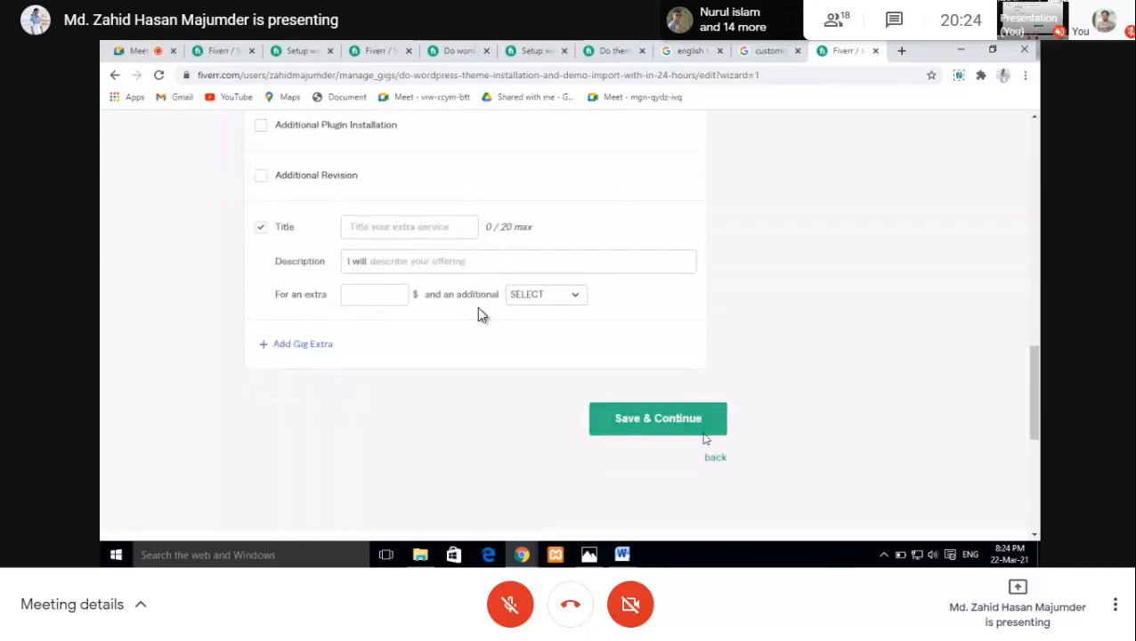
{"action": "left_click", "coordinate": [392, 232]}
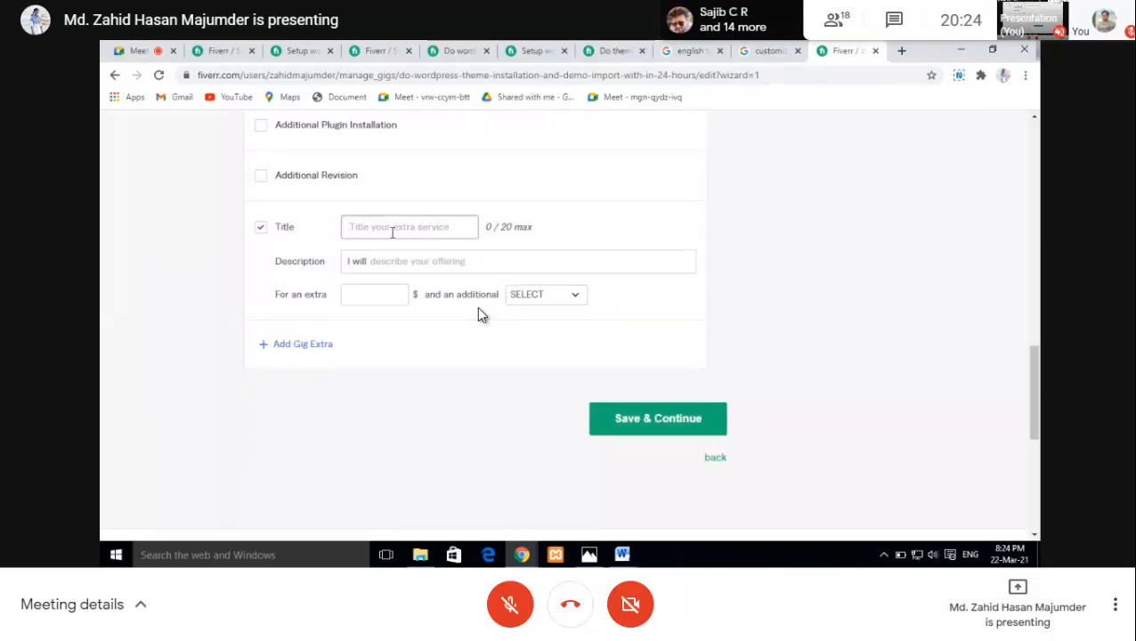
{"action": "type", "text": "Wordpr"}
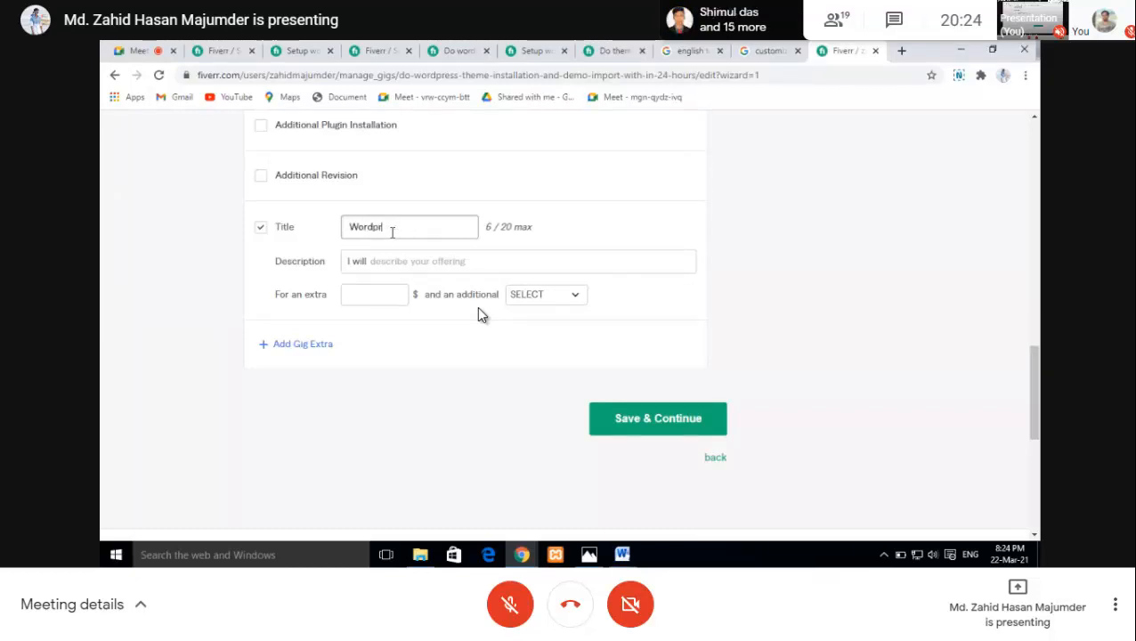
{"action": "type", "text": "ess se"}
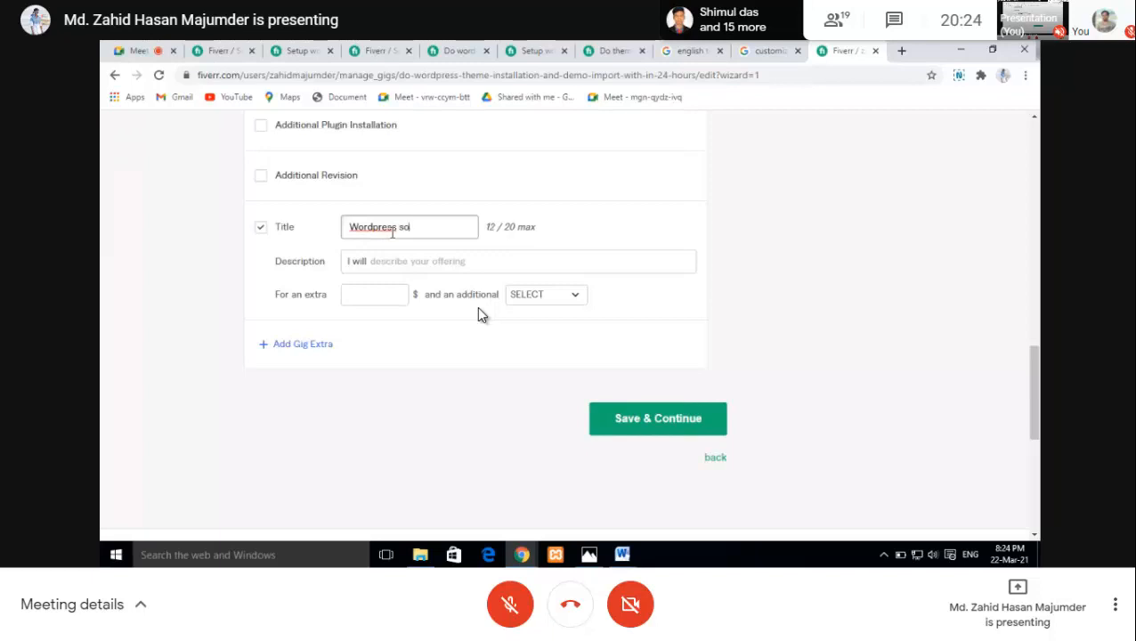
{"action": "type", "text": "o"}
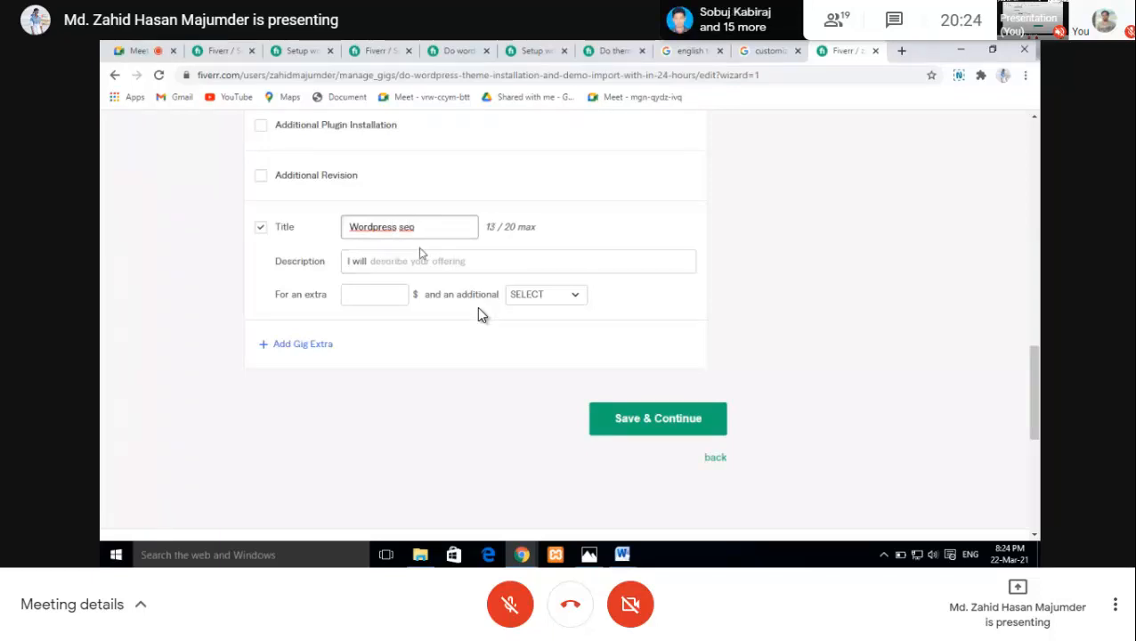
{"action": "left_click_drag", "start_coordinate": [416, 227], "coordinate": [396, 228]}
{"action": "key", "text": "BackSpace"}
{"action": "type", "text": "SEO"}
Step: Describe the custom gig extra as "I will do basic wordpress SEO"
{"action": "left_click", "coordinate": [400, 261]}
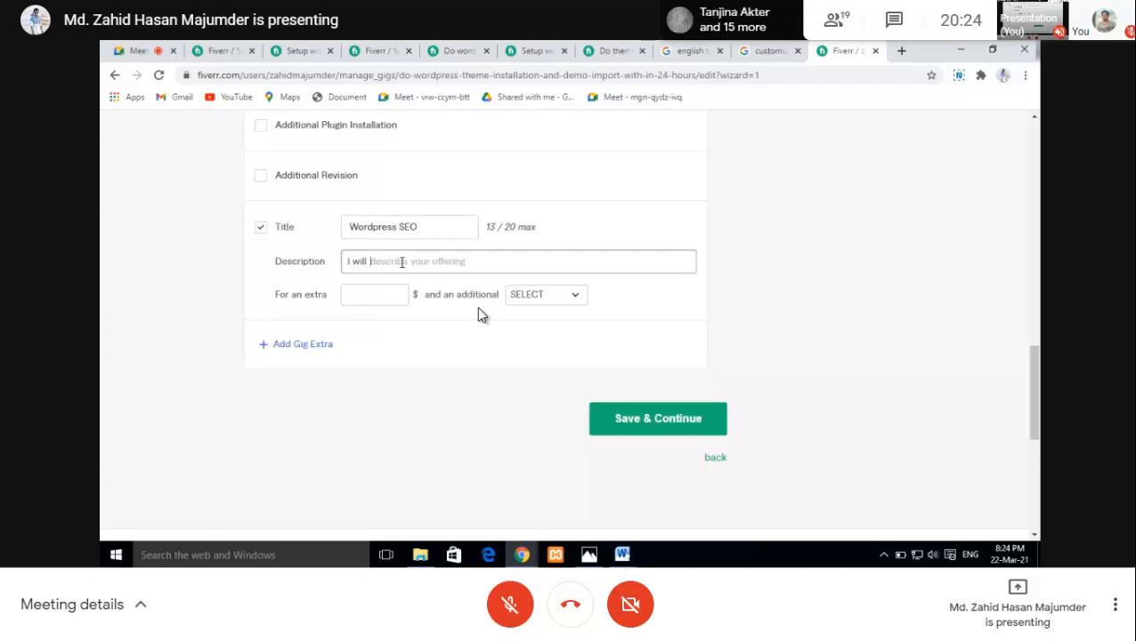
{"action": "type", "text": "do wor"}
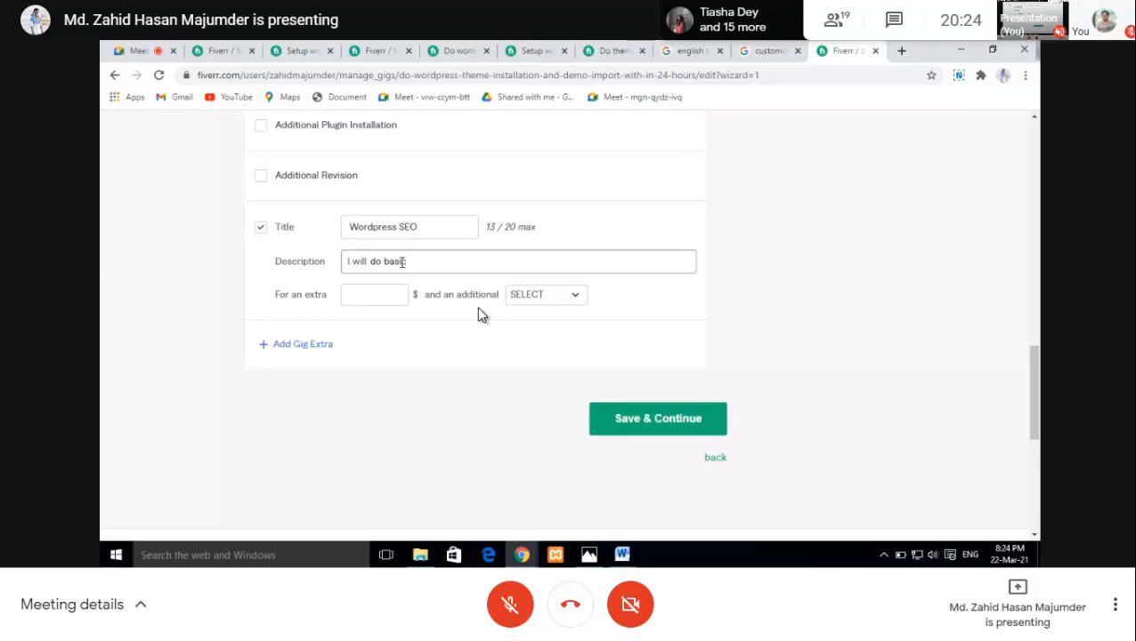
{"action": "type", "text": "c "}
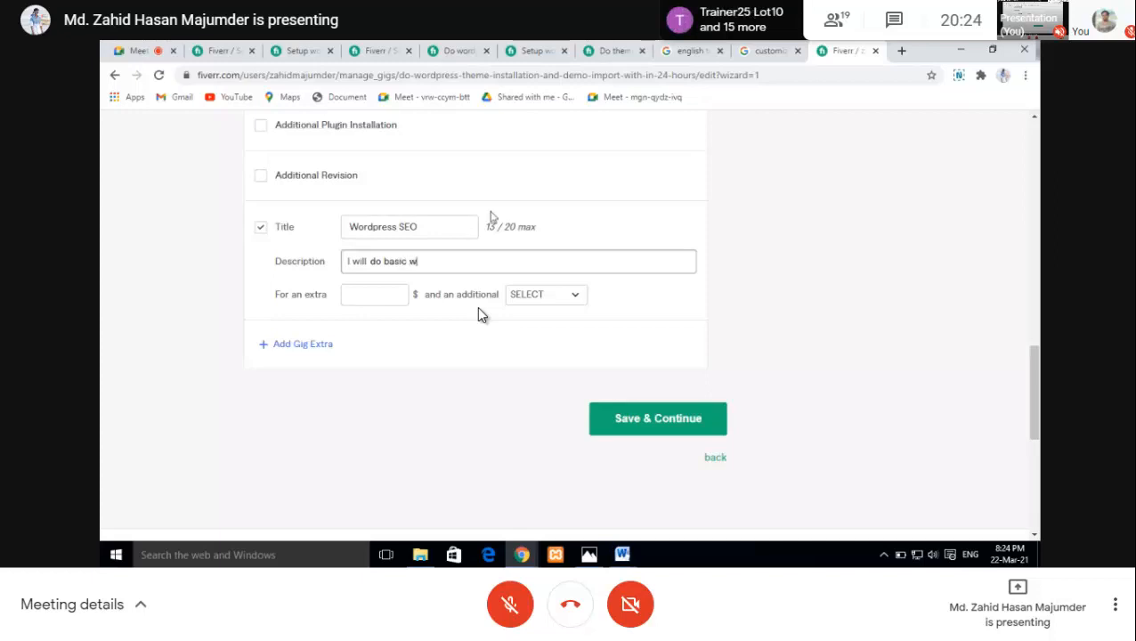
{"action": "type", "text": "wordpress SEO"}
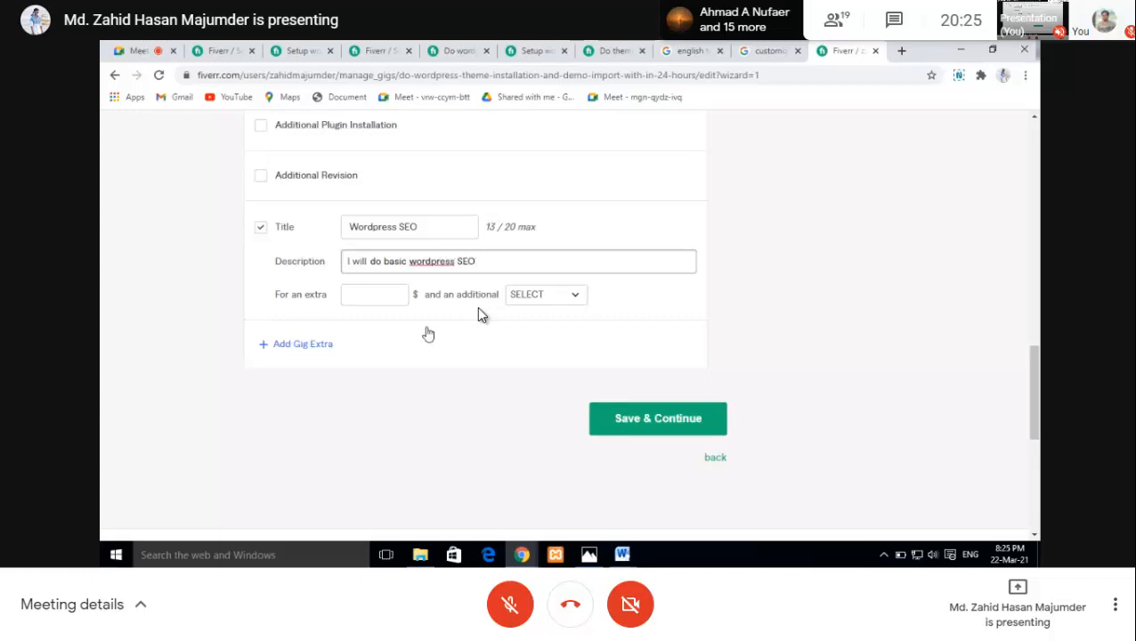
Step: Price the Wordpress SEO extra at $10 with an additional delivery time of 3 days
{"action": "left_click", "coordinate": [375, 294]}
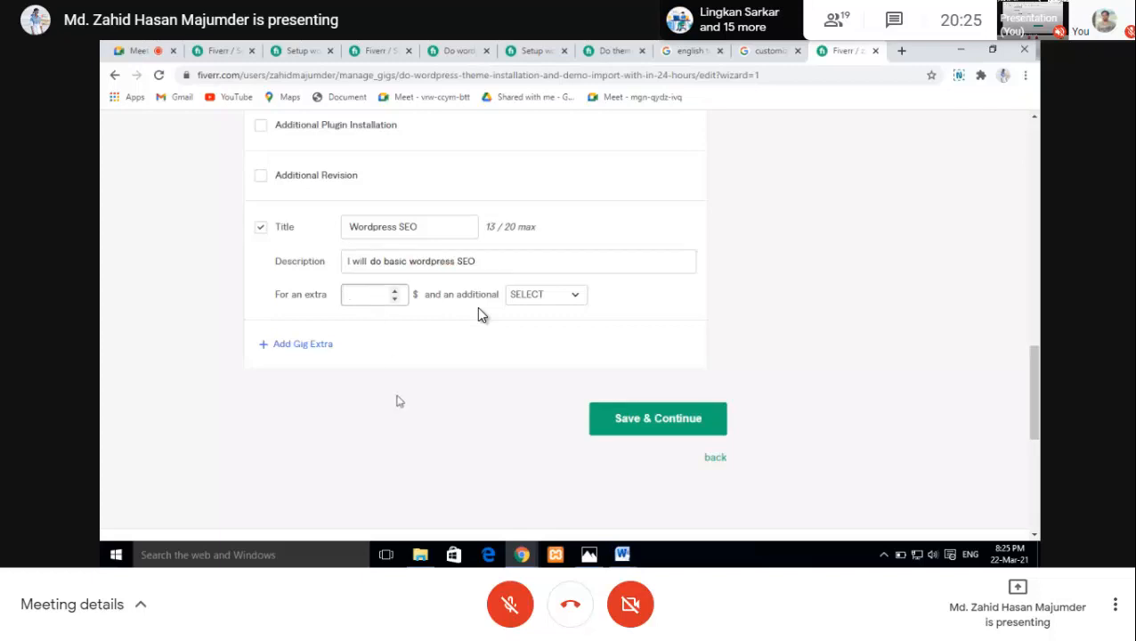
{"action": "type", "text": "10"}
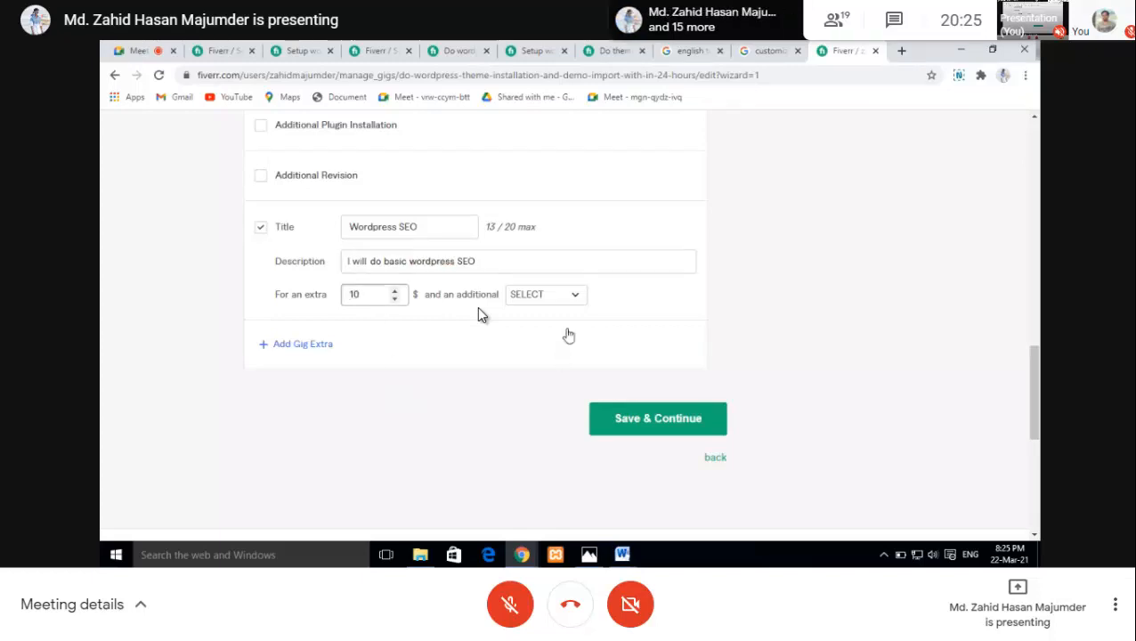
{"action": "left_click", "coordinate": [581, 303]}
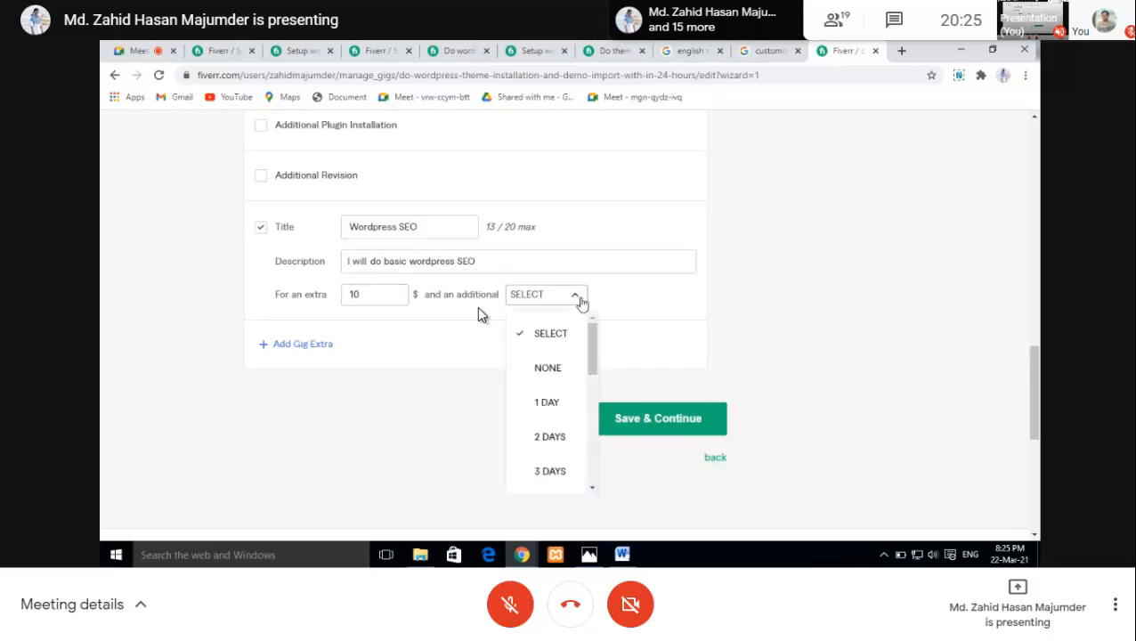
{"action": "left_click", "coordinate": [581, 301]}
{"action": "left_click", "coordinate": [580, 301]}
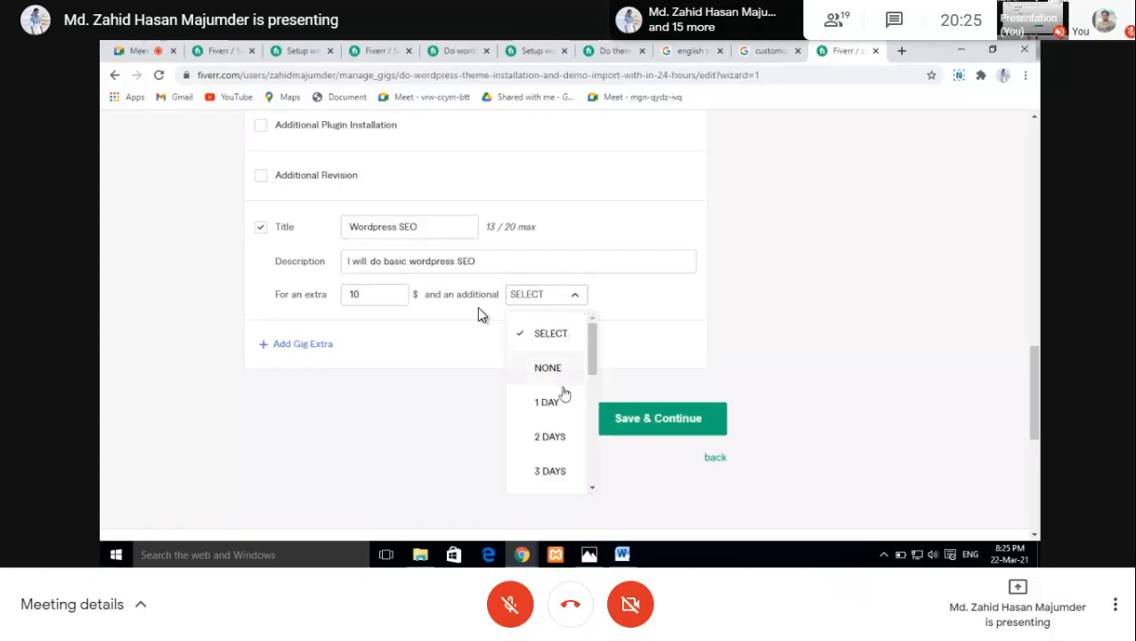
{"action": "left_click", "coordinate": [561, 472]}
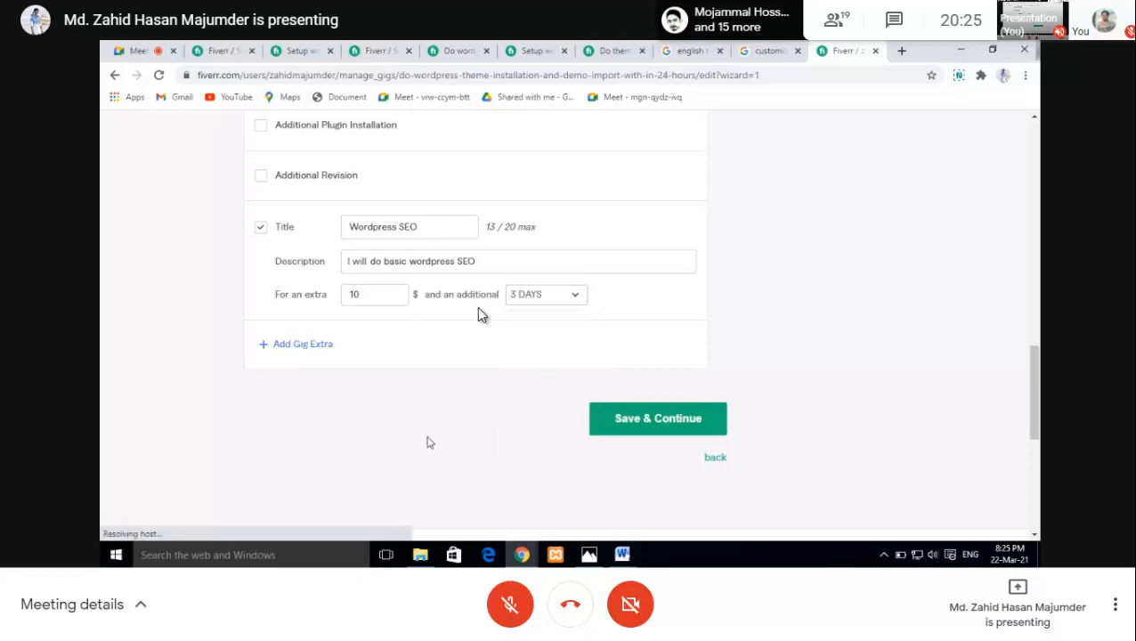
Step: Review the extra services, then save the gig's pricing and continue to the Description & FAQ stage
{"action": "scroll", "coordinate": [433, 436], "scroll_direction": "down", "scroll_amount": 1}
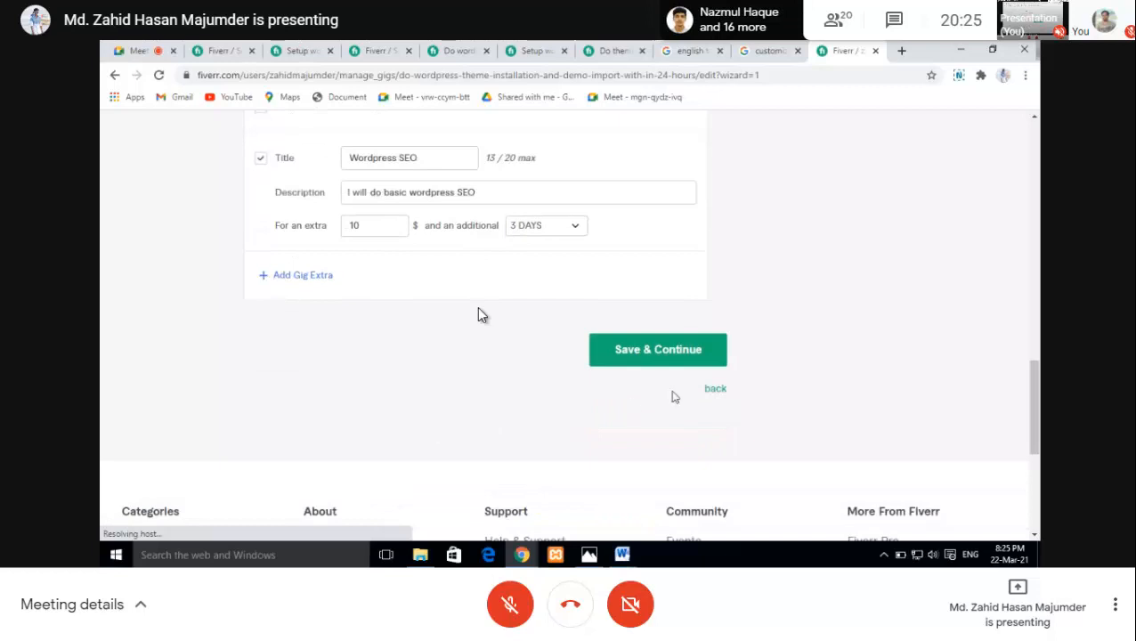
{"action": "scroll", "coordinate": [490, 433], "scroll_direction": "up", "scroll_amount": 1}
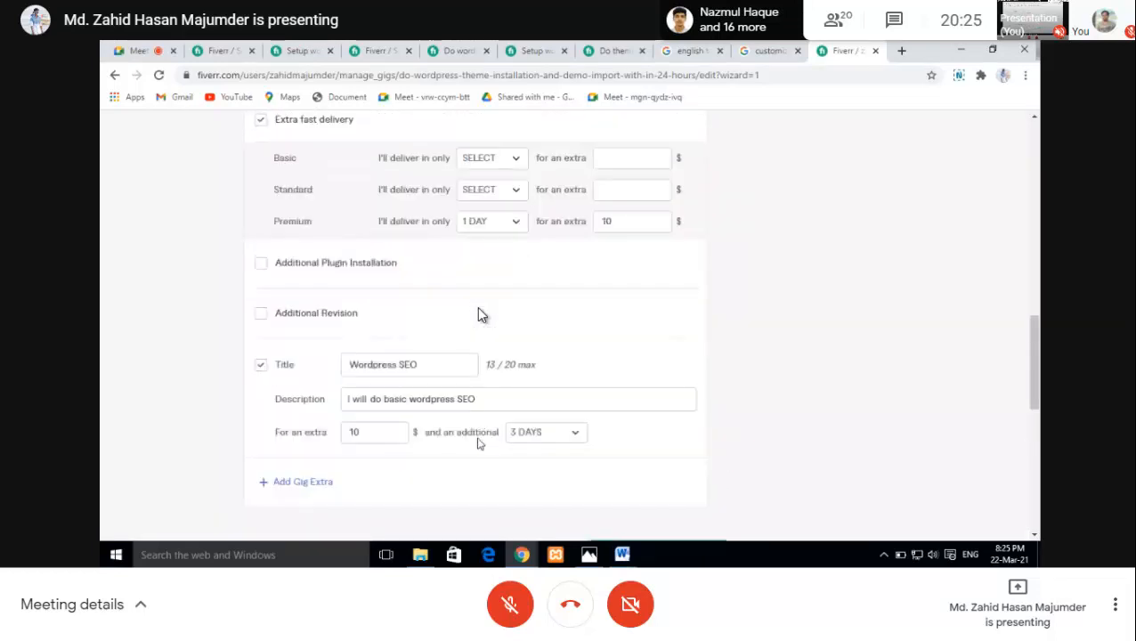
{"action": "scroll", "coordinate": [460, 485], "scroll_direction": "down", "scroll_amount": 3}
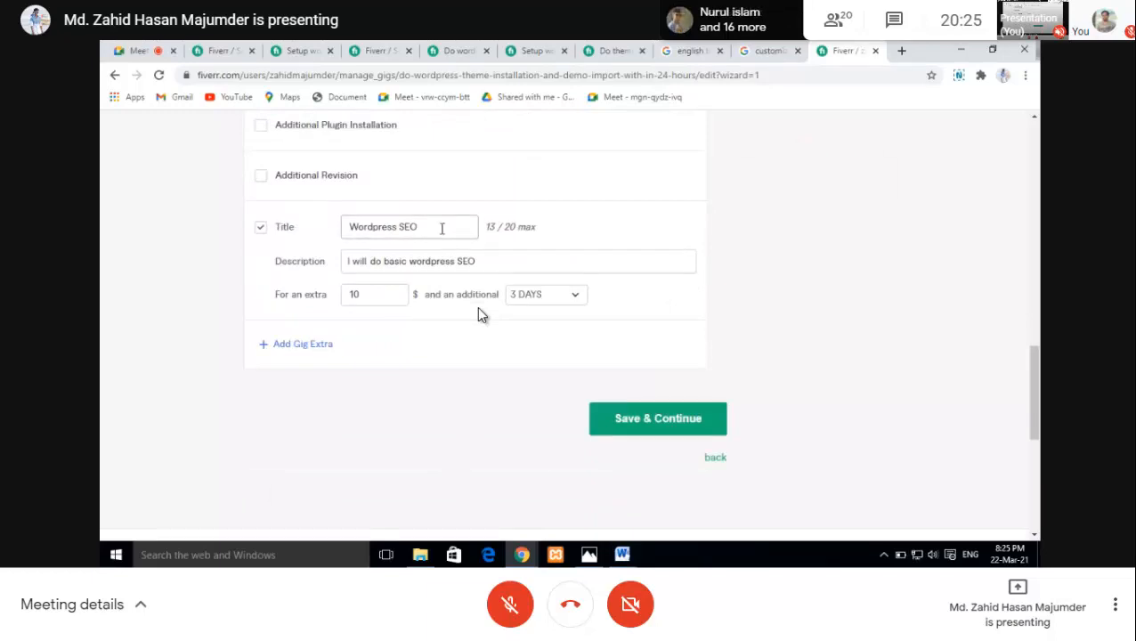
{"action": "scroll", "coordinate": [426, 356], "scroll_direction": "up", "scroll_amount": 1}
{"action": "scroll", "coordinate": [425, 356], "scroll_direction": "down", "scroll_amount": 1}
{"action": "left_click", "coordinate": [659, 419]}
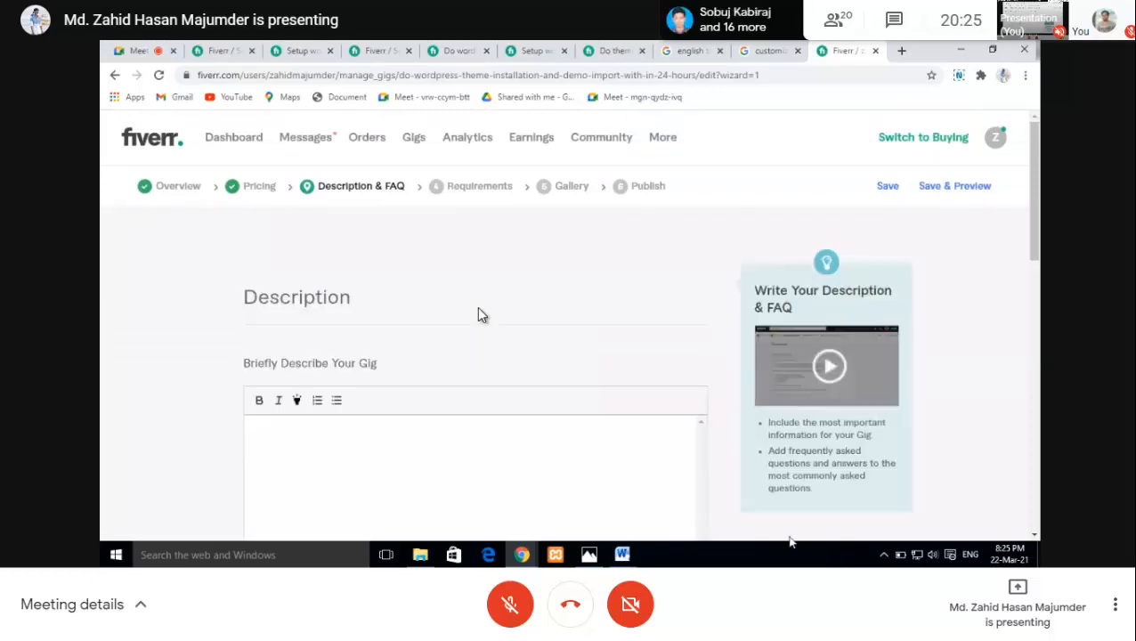
Step: Switch to the Word document gig final.docx and copy the gig description from "Best Solution for You" through the closing signature
{"action": "scroll", "coordinate": [479, 309], "scroll_direction": "down", "scroll_amount": 3}
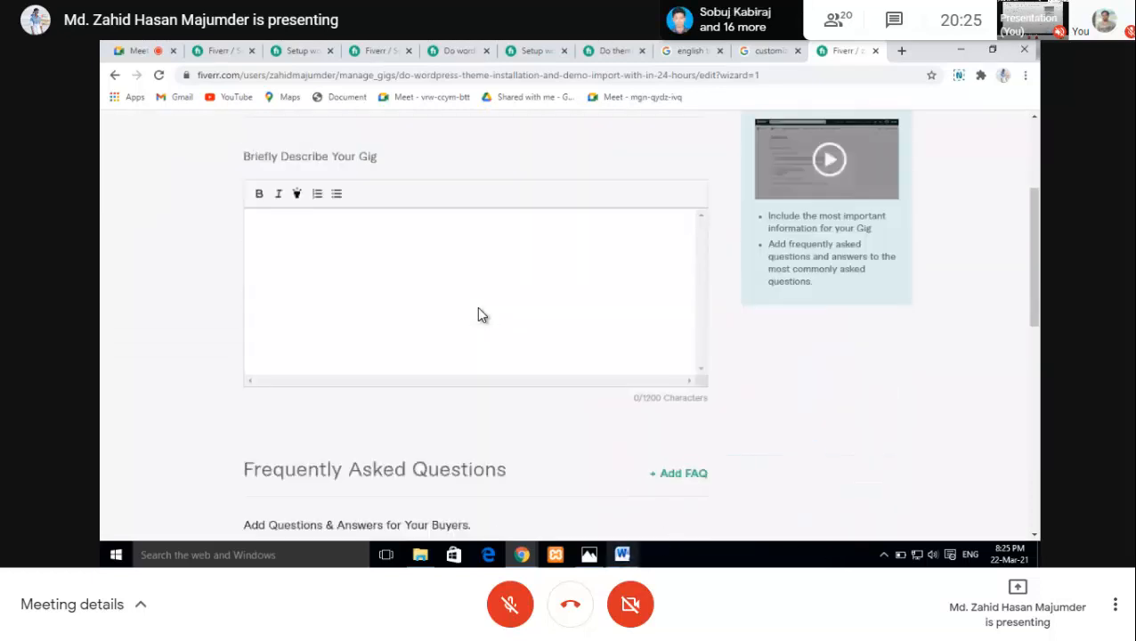
{"action": "mouse_move", "coordinate": [624, 553]}
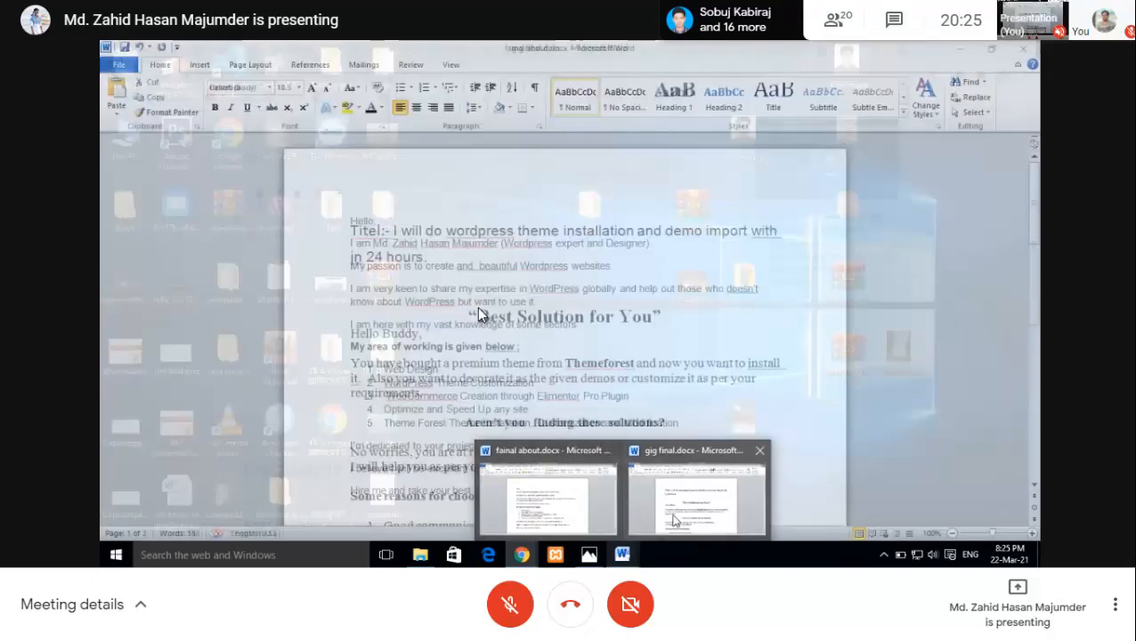
{"action": "left_click", "coordinate": [697, 498]}
{"action": "left_click_drag", "start_coordinate": [351, 321], "coordinate": [487, 439]}
{"action": "scroll", "coordinate": [527, 418], "scroll_direction": "down", "scroll_amount": 5}
{"action": "scroll", "coordinate": [531, 426], "scroll_direction": "down", "scroll_amount": 1}
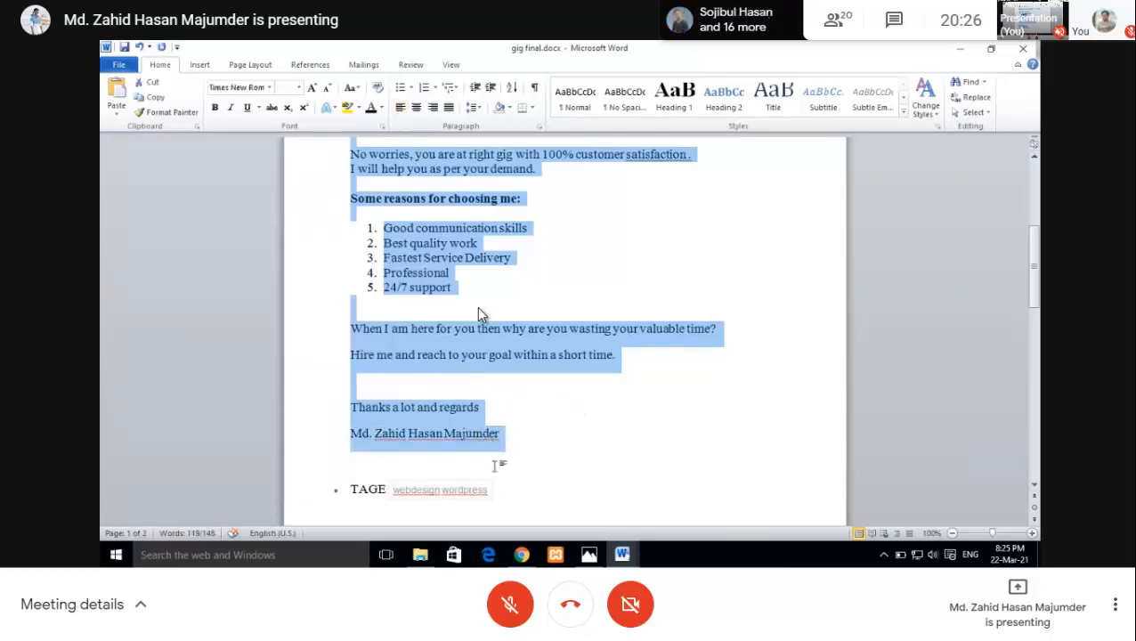
{"action": "mouse_move", "coordinate": [521, 558]}
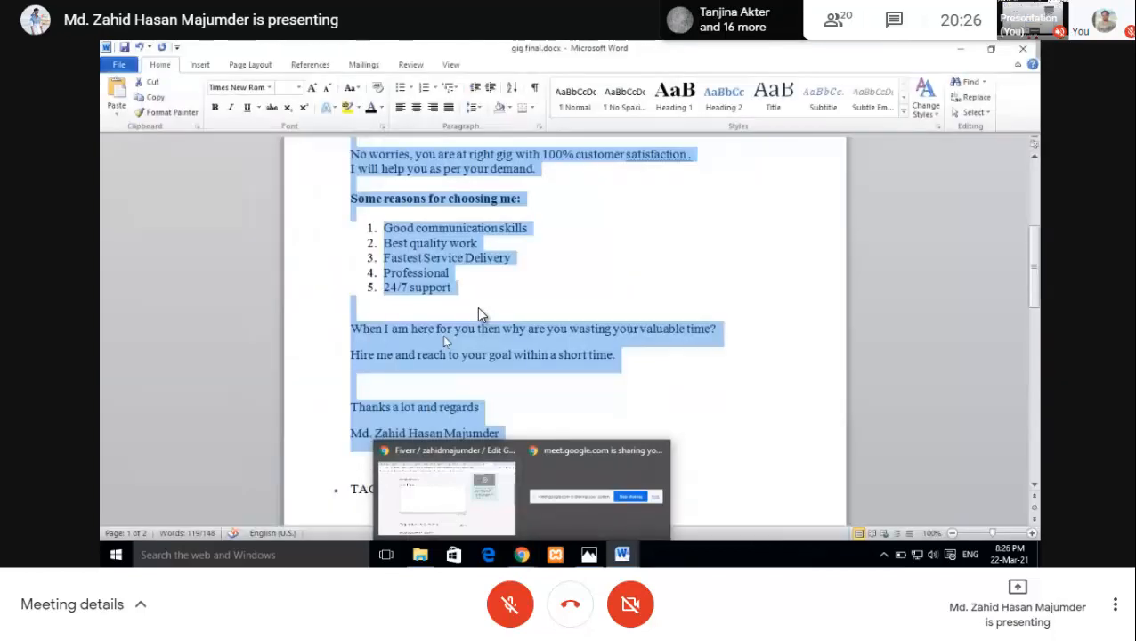
{"action": "left_click", "coordinate": [444, 331]}
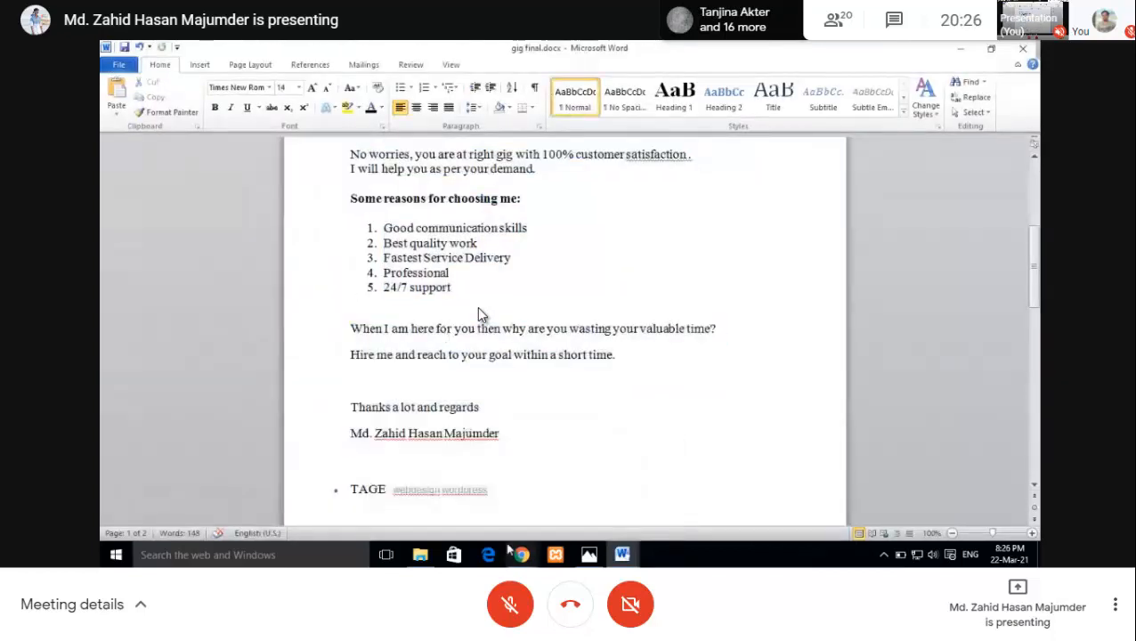
Step: Return to the Fiverr gig editor in Chrome, paste the copied text as the gig description and read it through
{"action": "mouse_move", "coordinate": [523, 557]}
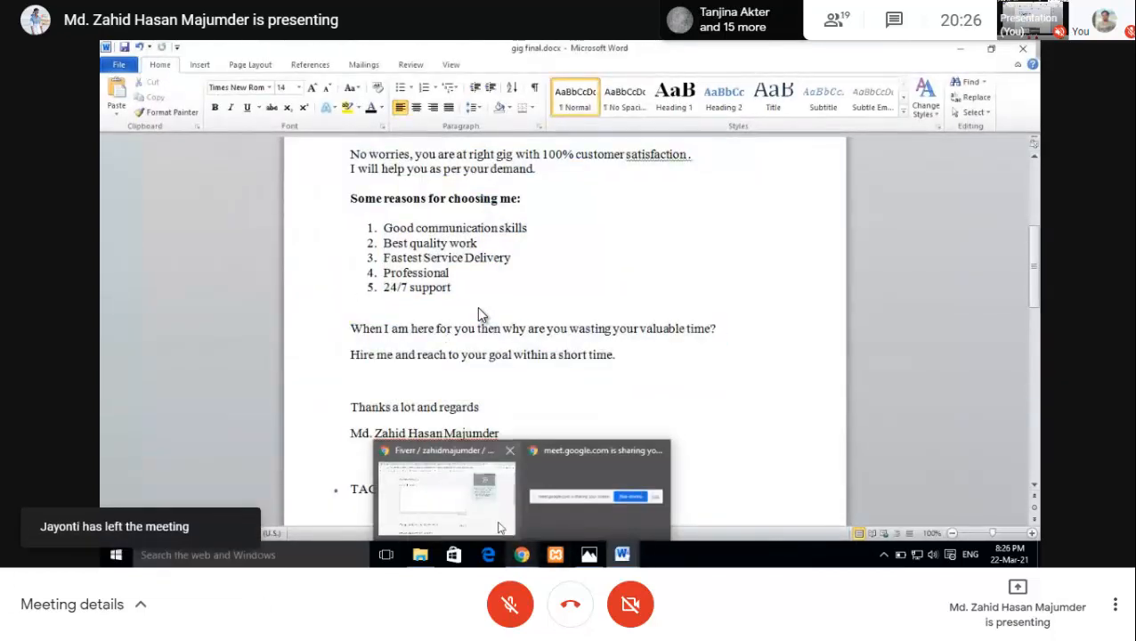
{"action": "left_click", "coordinate": [445, 485]}
{"action": "left_click", "coordinate": [424, 249]}
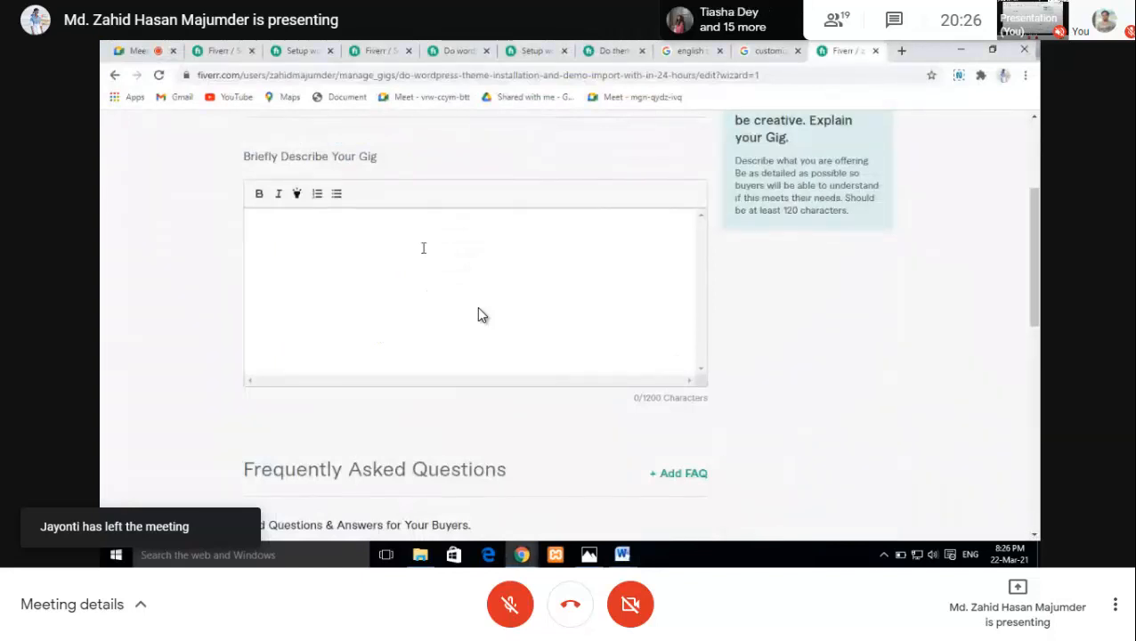
{"action": "key", "text": "ctrl+v"}
{"action": "scroll", "coordinate": [478, 315], "scroll_direction": "up", "scroll_amount": 5}
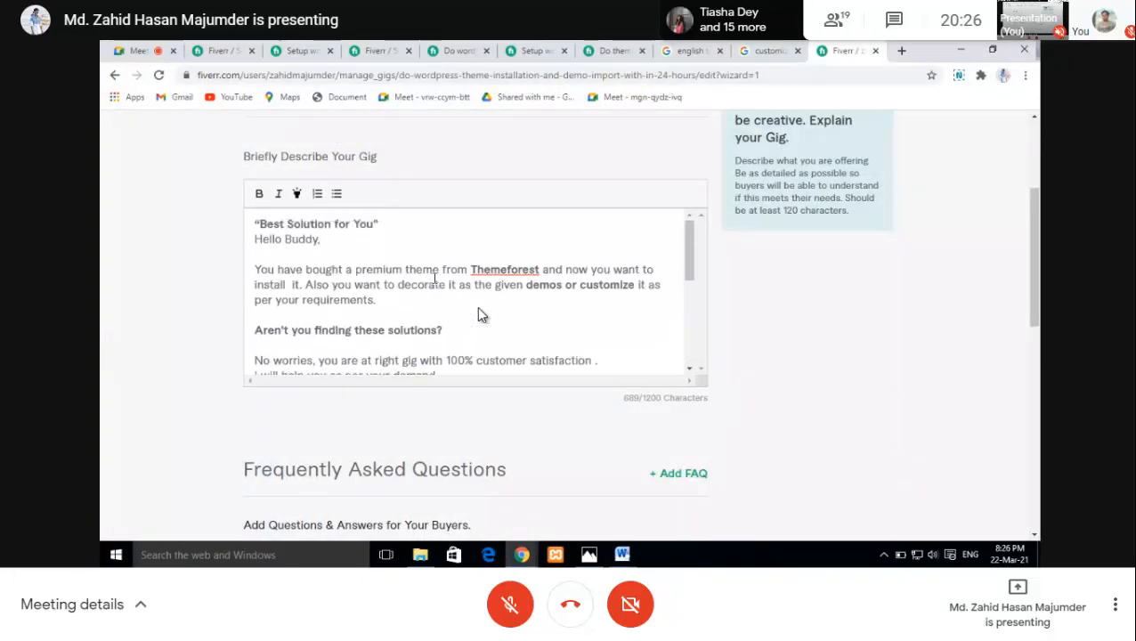
{"action": "scroll", "coordinate": [478, 315], "scroll_direction": "down", "scroll_amount": 3}
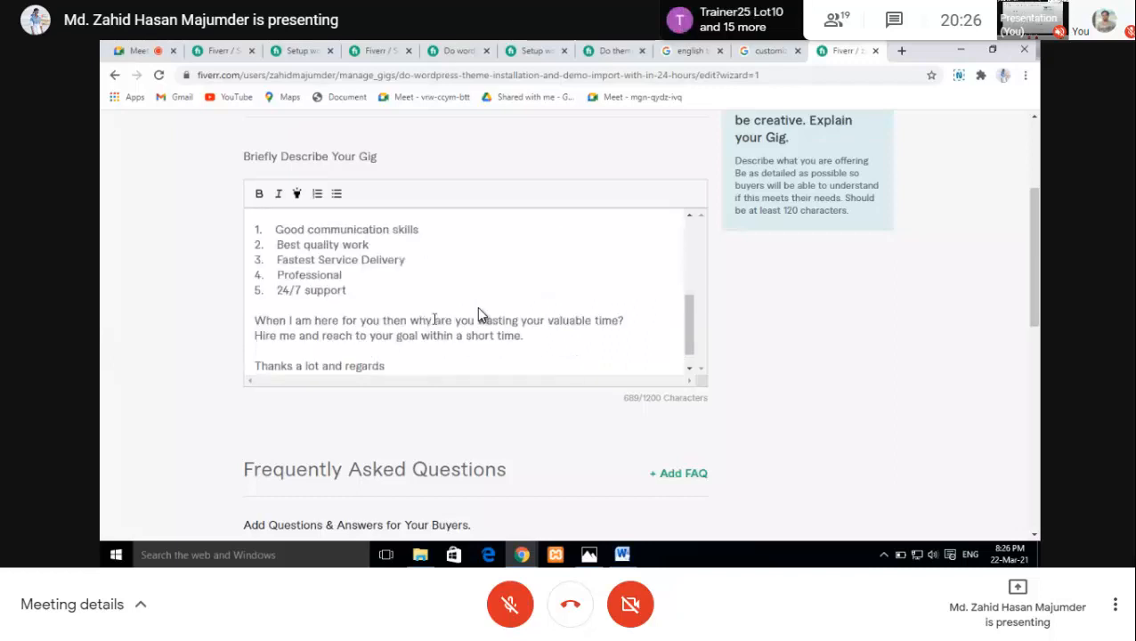
{"action": "scroll", "coordinate": [478, 315], "scroll_direction": "down", "scroll_amount": 1}
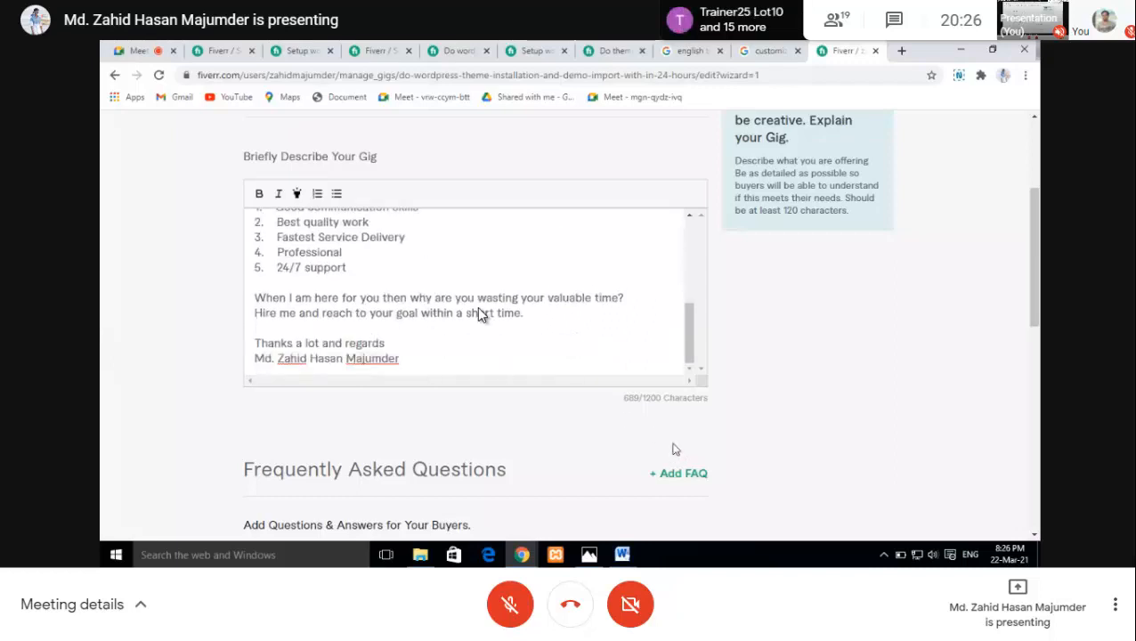
{"action": "scroll", "coordinate": [479, 313], "scroll_direction": "up", "scroll_amount": 5}
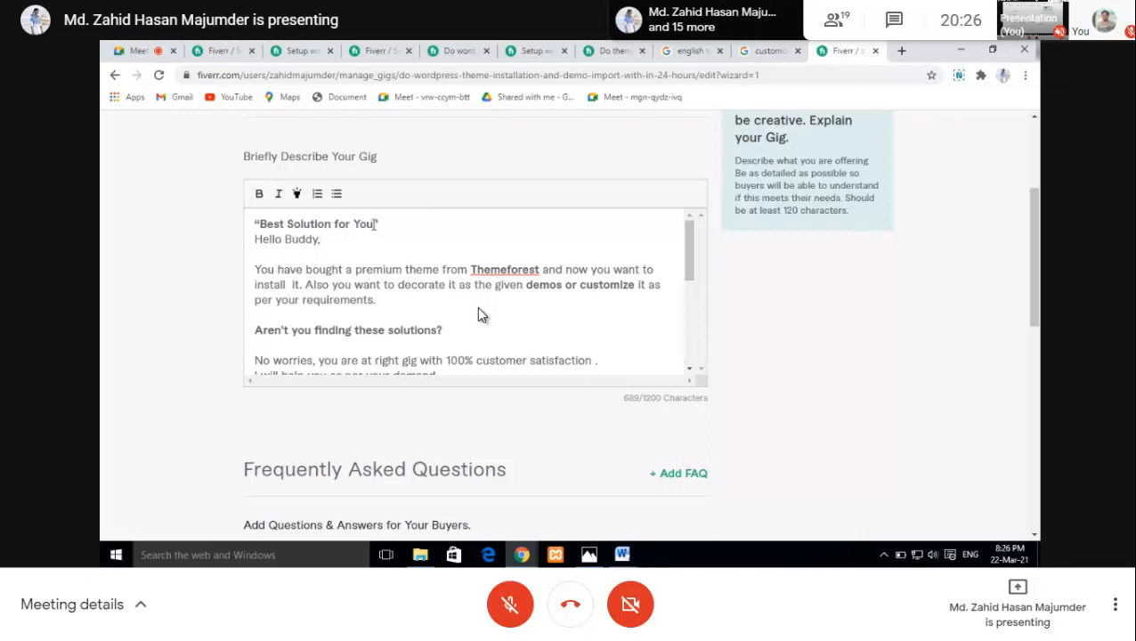
{"action": "type", "text": "\""}
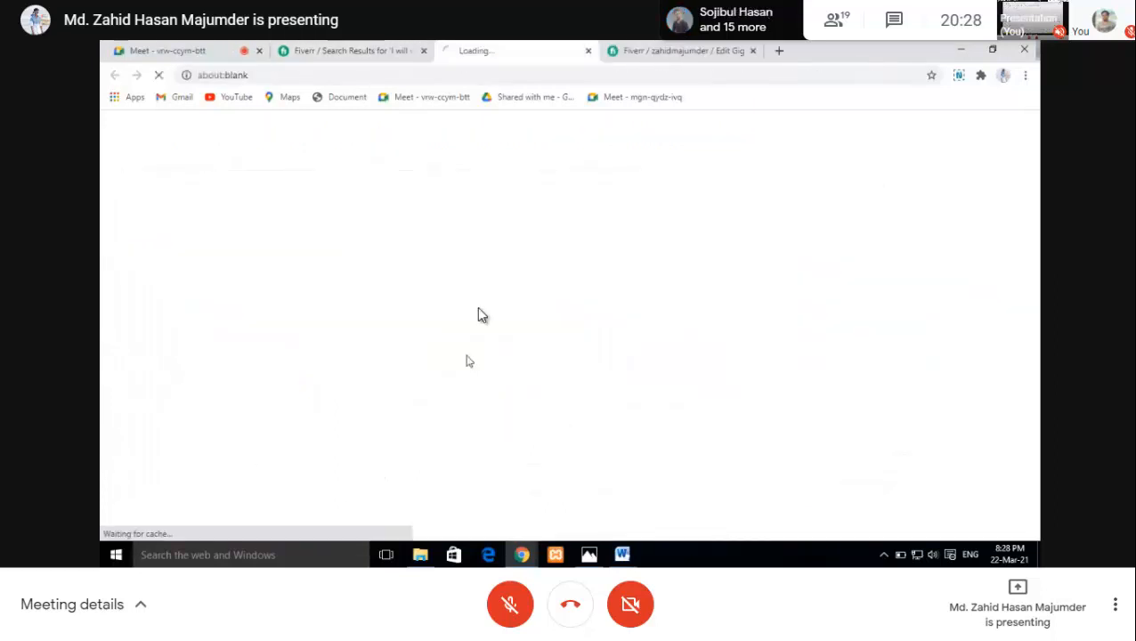
Step: Open several competing gigs in separate tabs from the "I will wordpress installation and demo import" search results
{"action": "left_click", "coordinate": [325, 54]}
{"action": "left_click", "coordinate": [648, 422]}
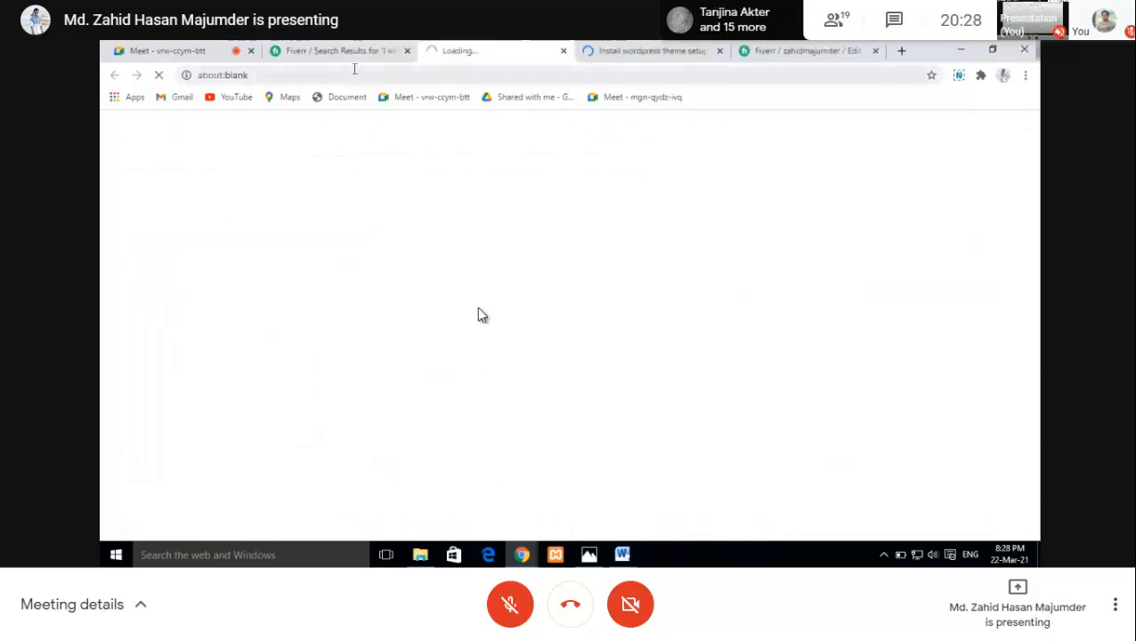
{"action": "left_click", "coordinate": [347, 57]}
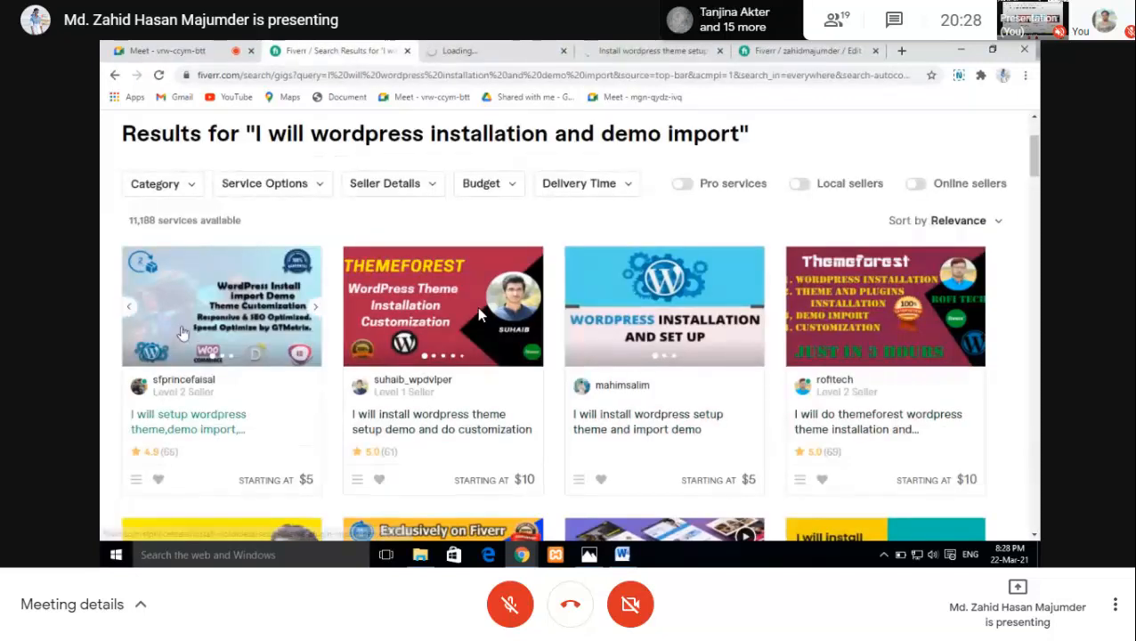
{"action": "left_click", "coordinate": [188, 420]}
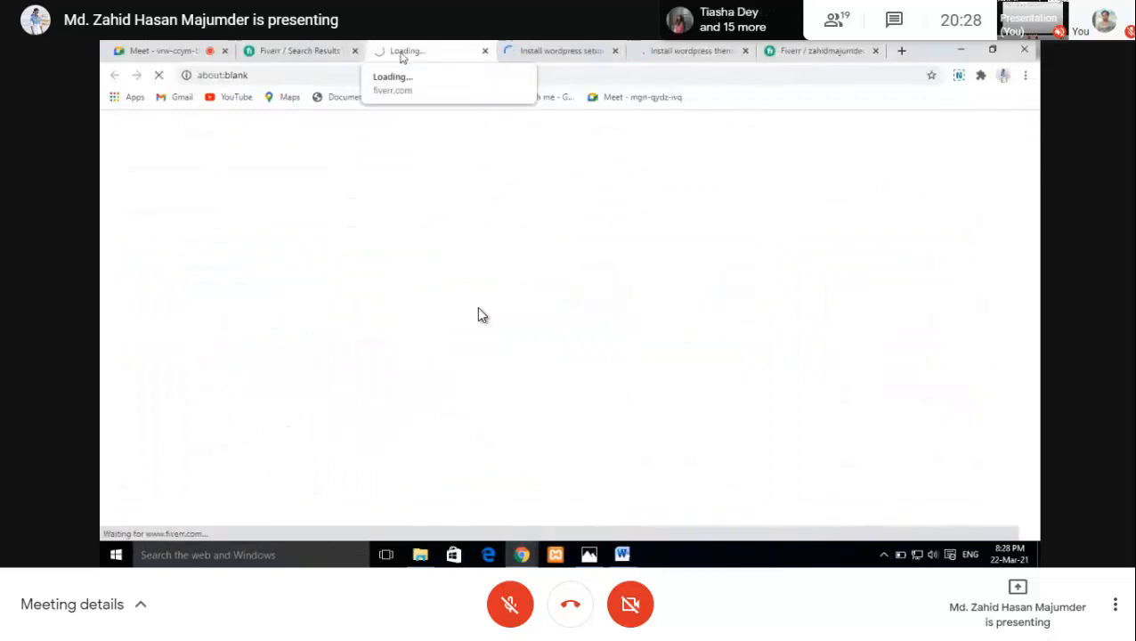
{"action": "left_click", "coordinate": [302, 54]}
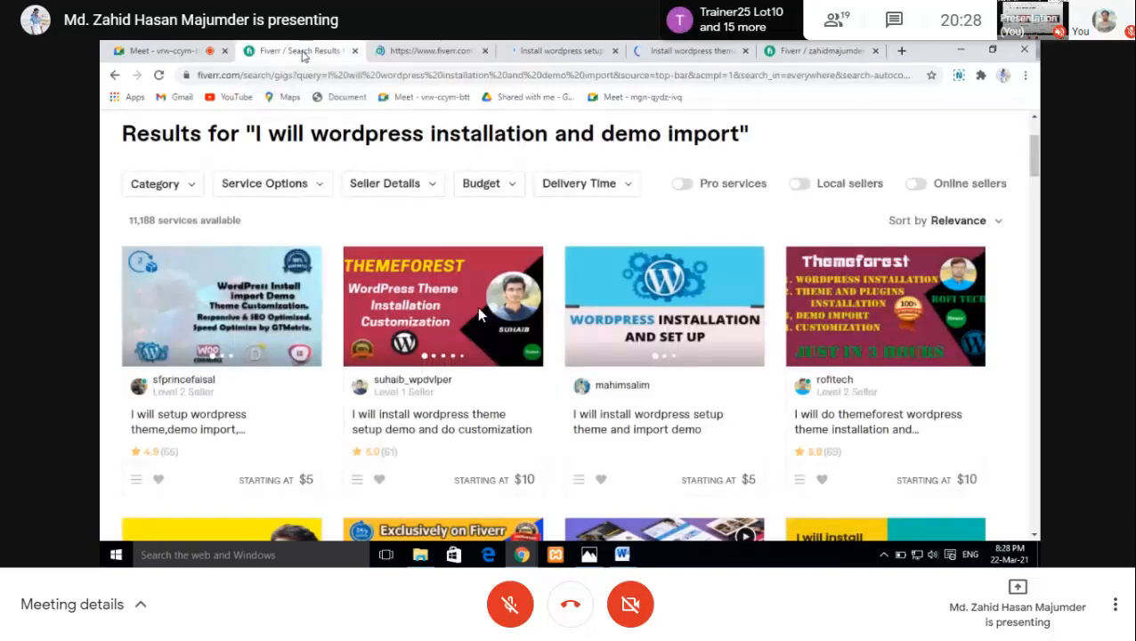
{"action": "left_click", "coordinate": [841, 297]}
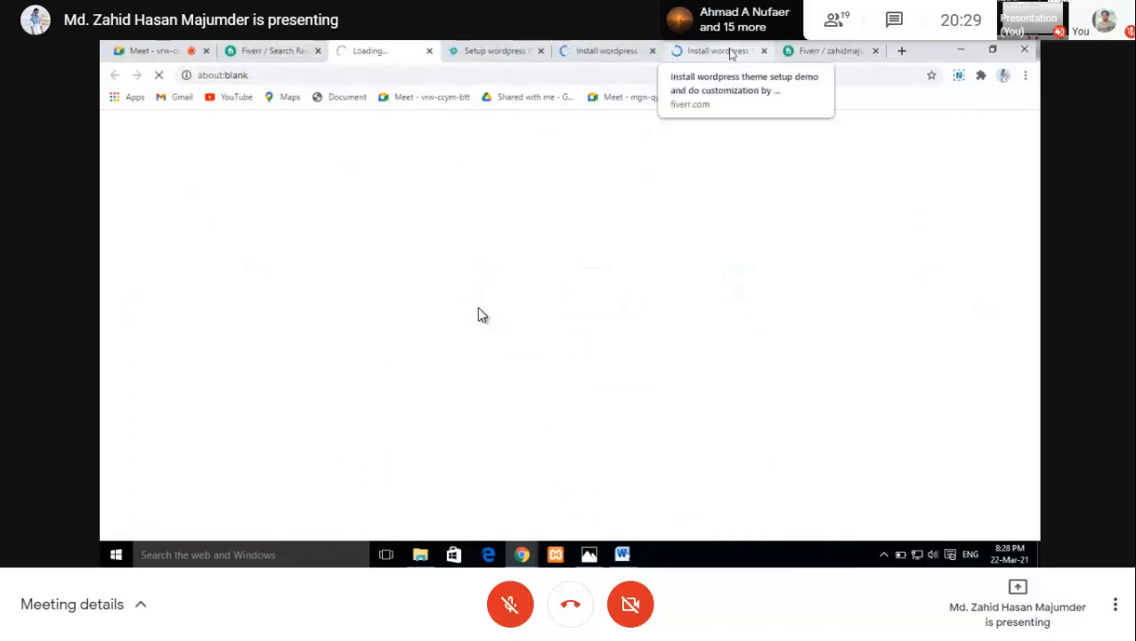
Step: Look through the opened gigs for an FAQ section and expand the "What did I need to start?" question
{"action": "left_click", "coordinate": [499, 51]}
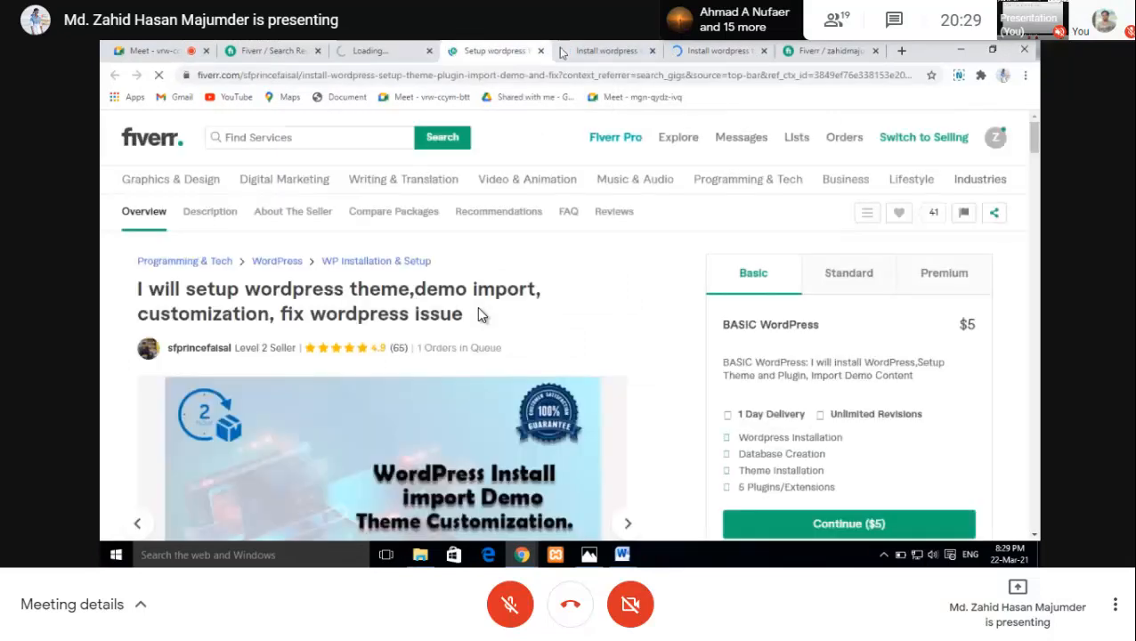
{"action": "scroll", "coordinate": [570, 228], "scroll_direction": "down", "scroll_amount": 3}
{"action": "left_click", "coordinate": [383, 51]}
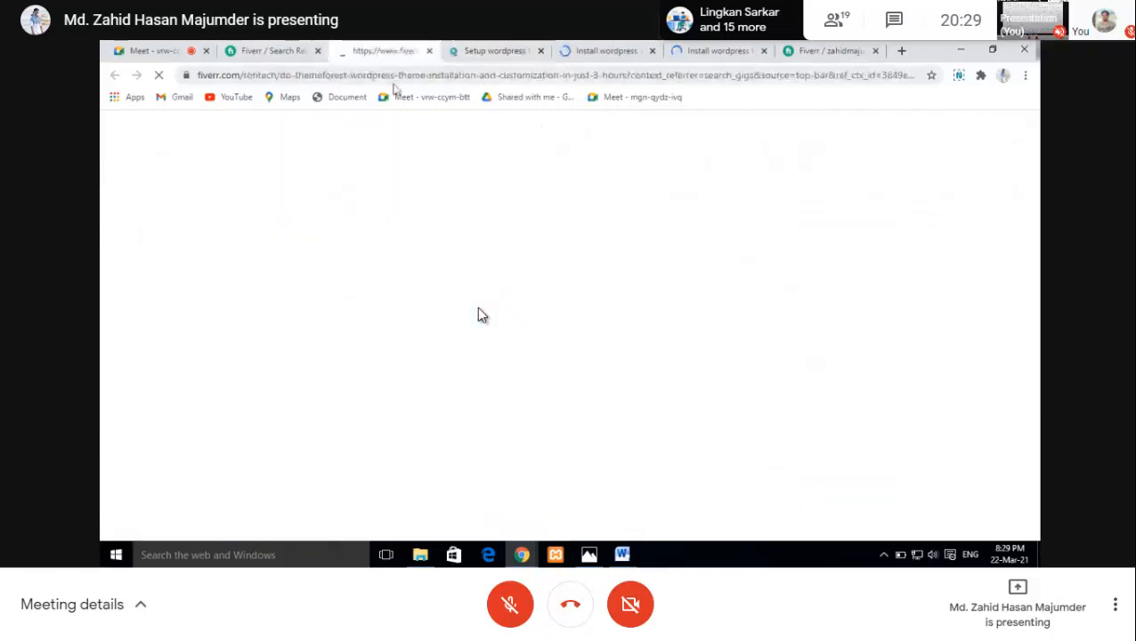
{"action": "left_click", "coordinate": [604, 51]}
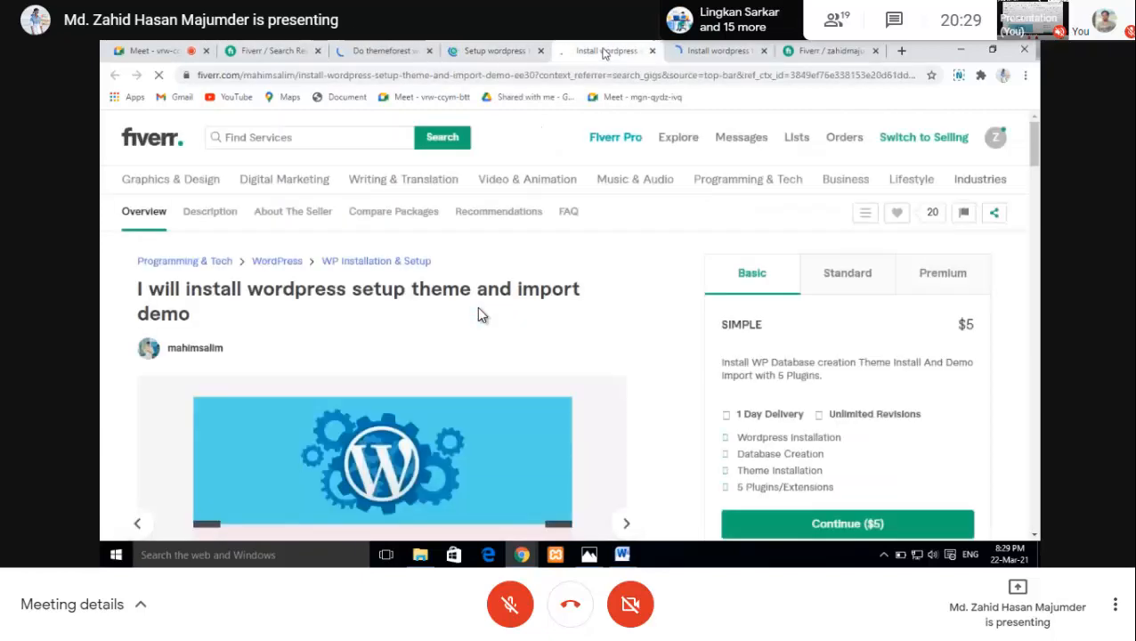
{"action": "scroll", "coordinate": [478, 315], "scroll_direction": "down", "scroll_amount": 10}
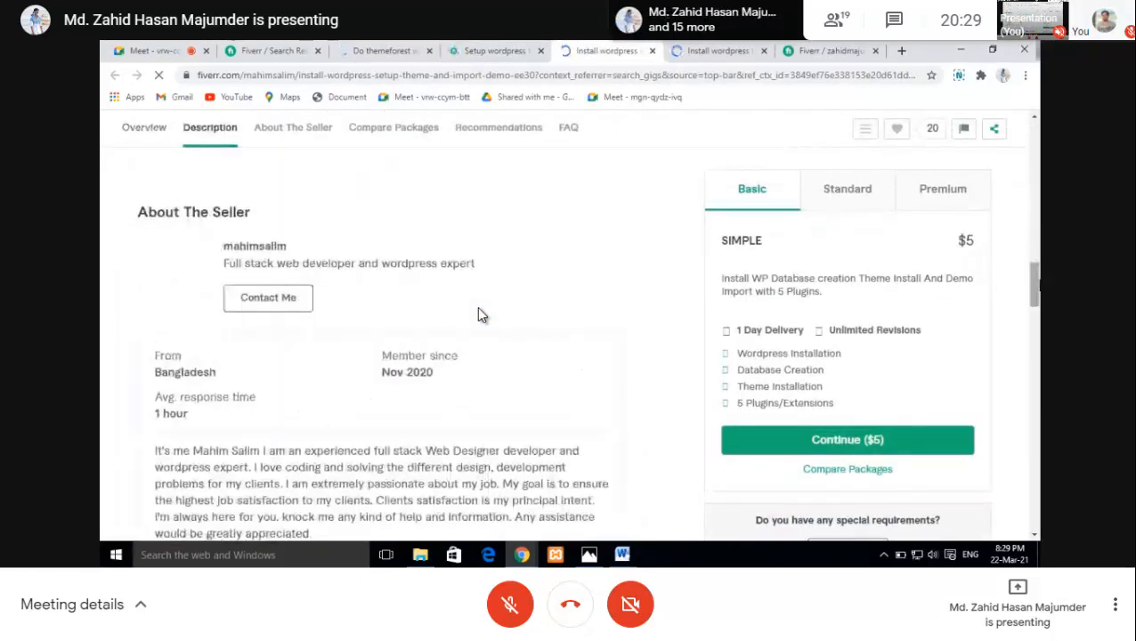
{"action": "scroll", "coordinate": [478, 315], "scroll_direction": "down", "scroll_amount": 10}
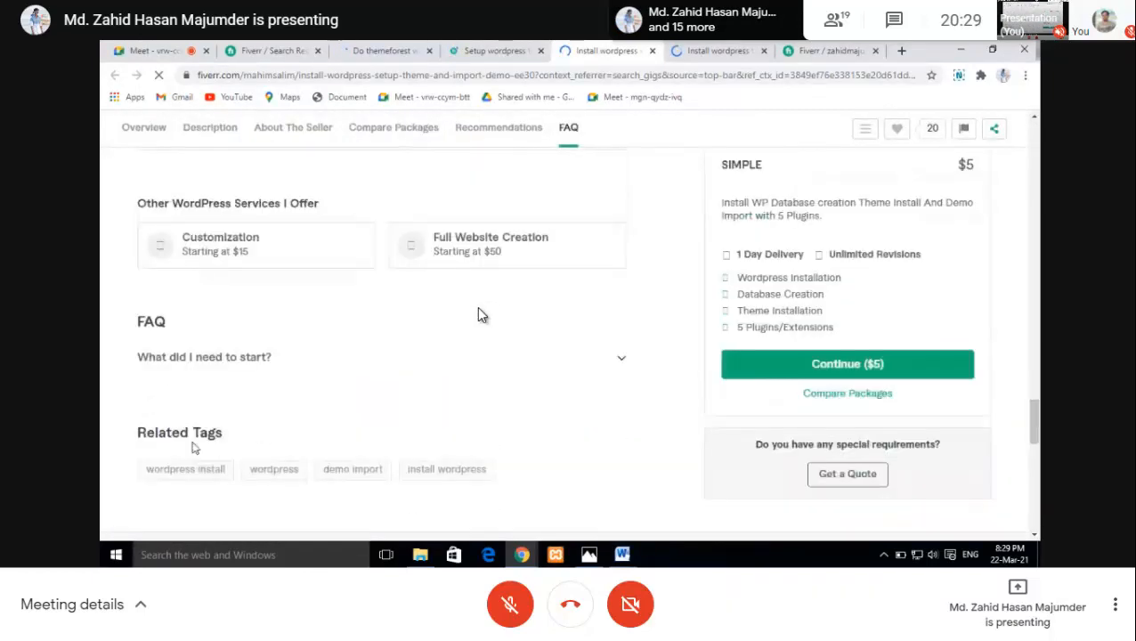
{"action": "scroll", "coordinate": [178, 373], "scroll_direction": "down", "scroll_amount": 1}
{"action": "left_click", "coordinate": [172, 308]}
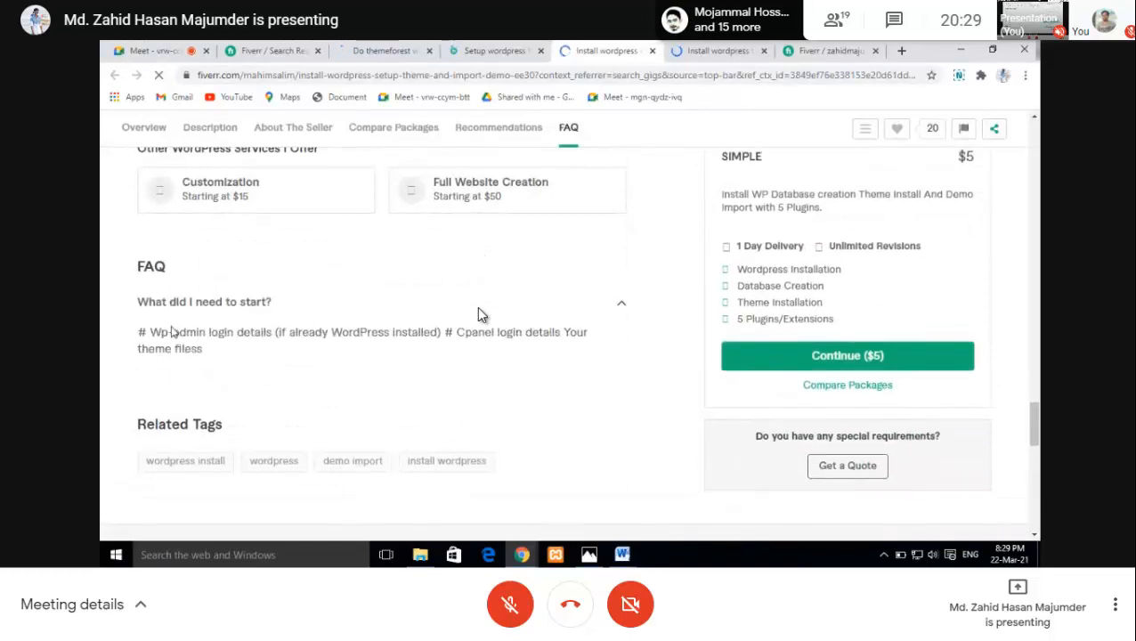
Step: Check the "I will setup wordpress theme,demo import, customization, fix wordpress issue" gig page for further FAQs
{"action": "left_click", "coordinate": [488, 51]}
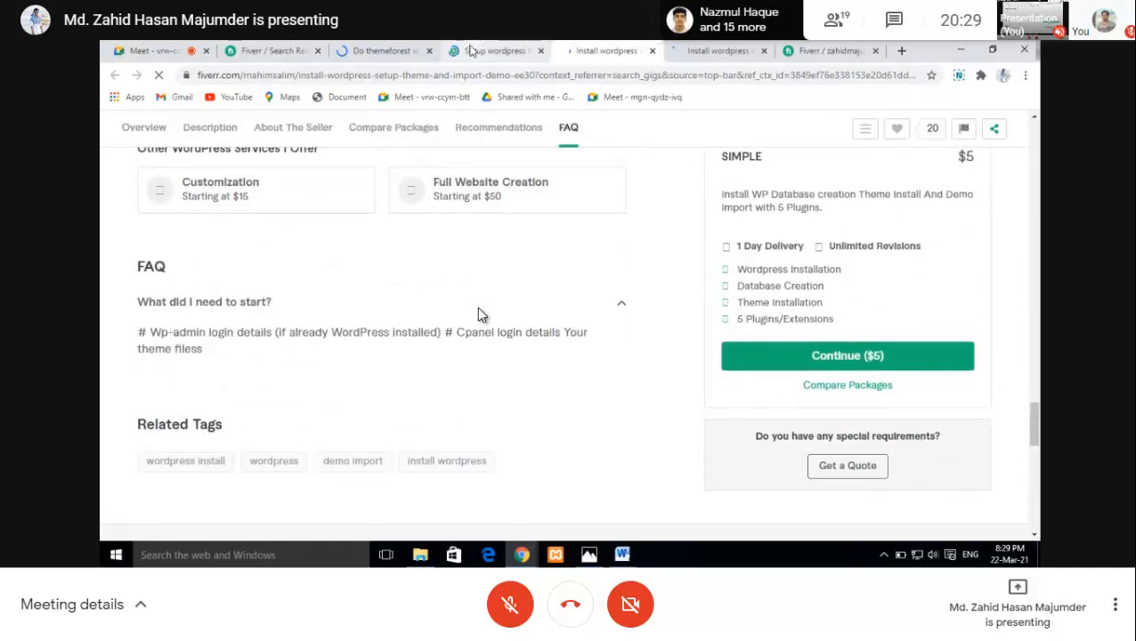
{"action": "scroll", "coordinate": [478, 314], "scroll_direction": "down", "scroll_amount": 15}
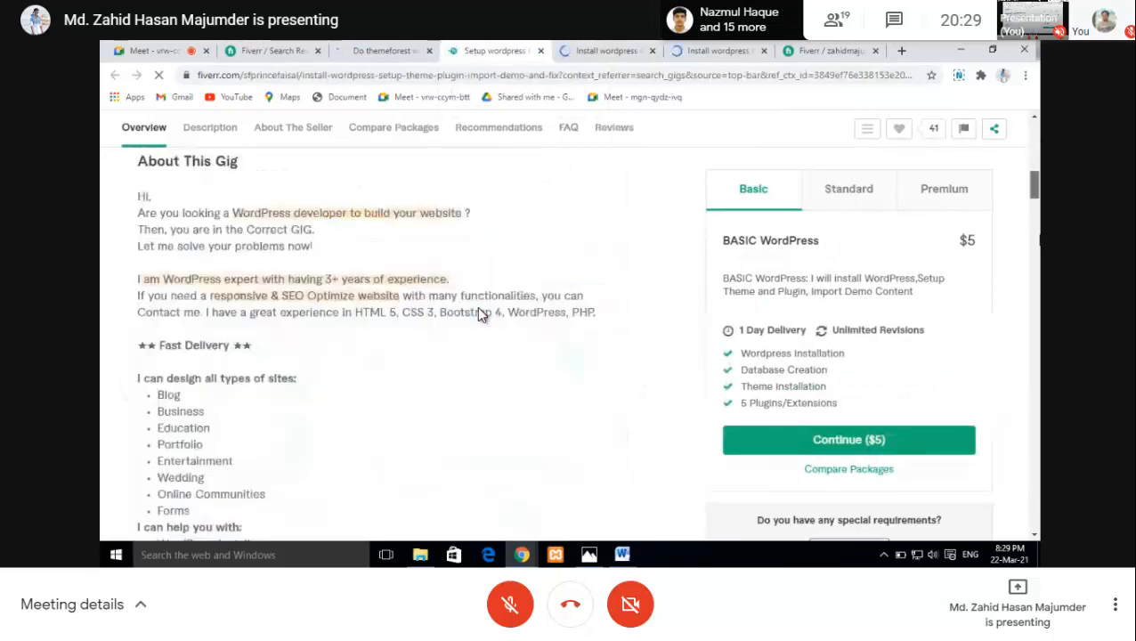
{"action": "scroll", "coordinate": [478, 315], "scroll_direction": "down", "scroll_amount": 5}
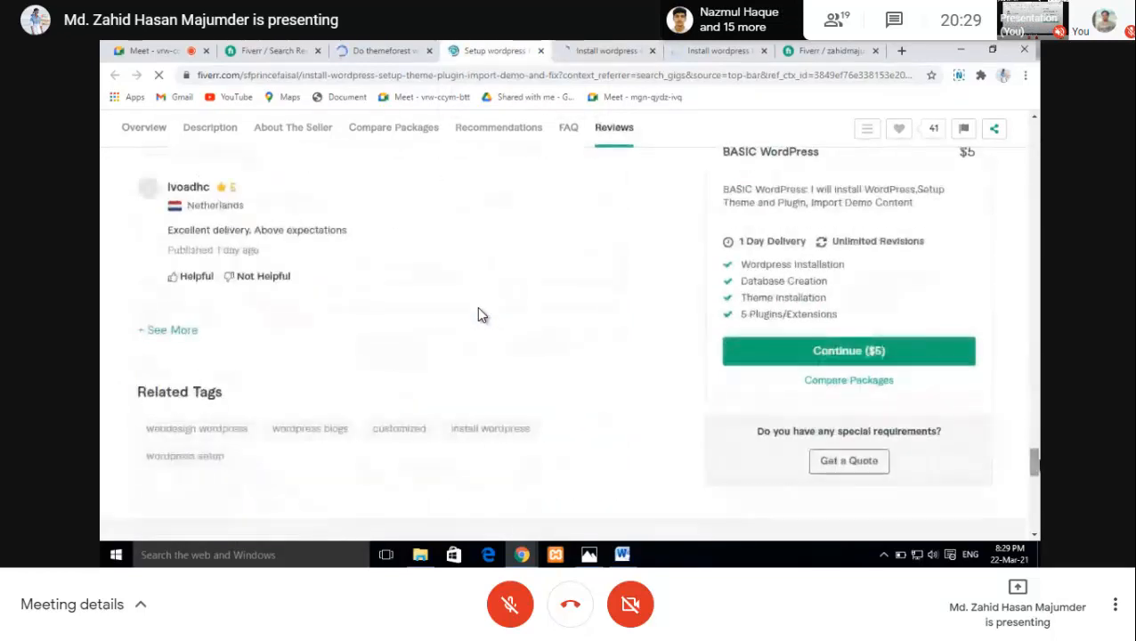
Step: Copy the FAQ question "What did I need to start?" from the "I will install wordpress setup theme and import demo" gig
{"action": "left_click", "coordinate": [579, 55]}
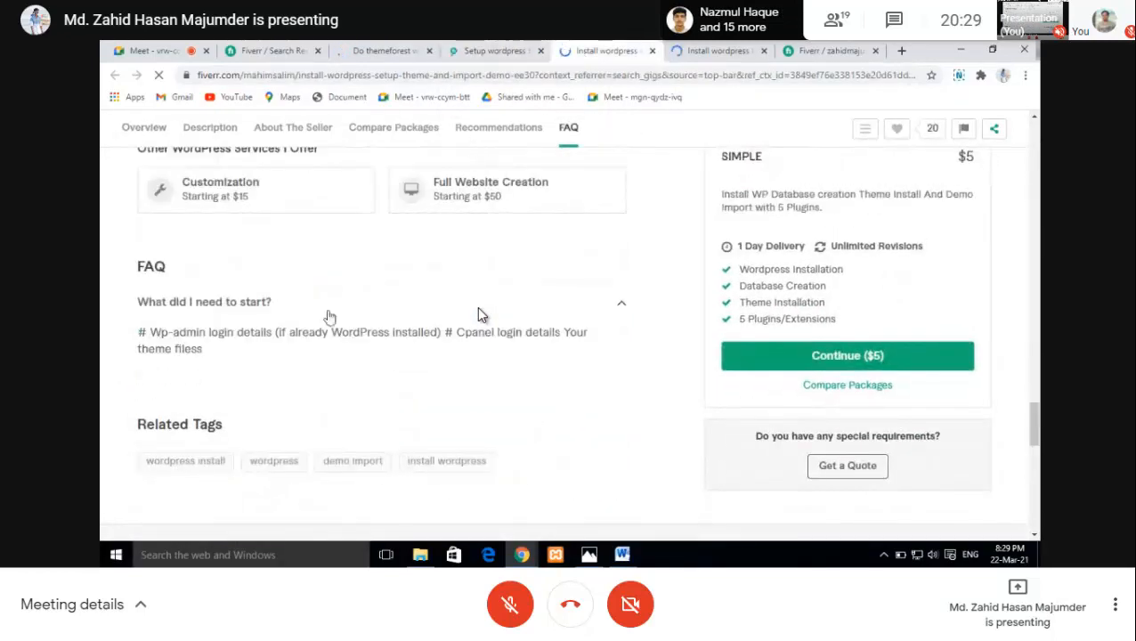
{"action": "left_click_drag", "start_coordinate": [203, 354], "coordinate": [135, 334]}
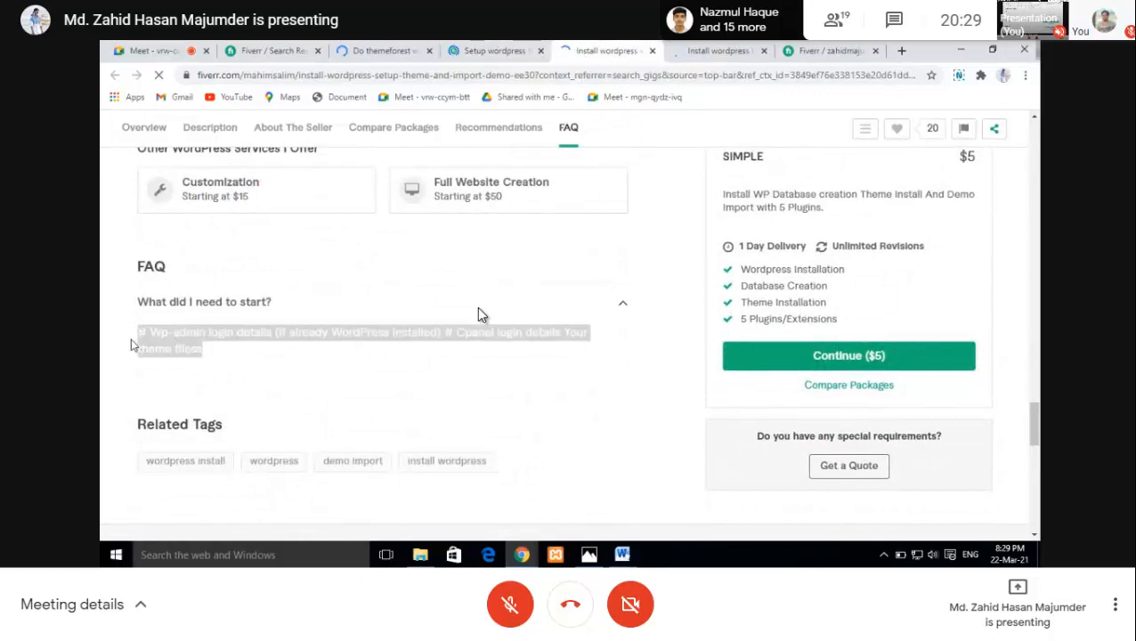
{"action": "left_click", "coordinate": [265, 304]}
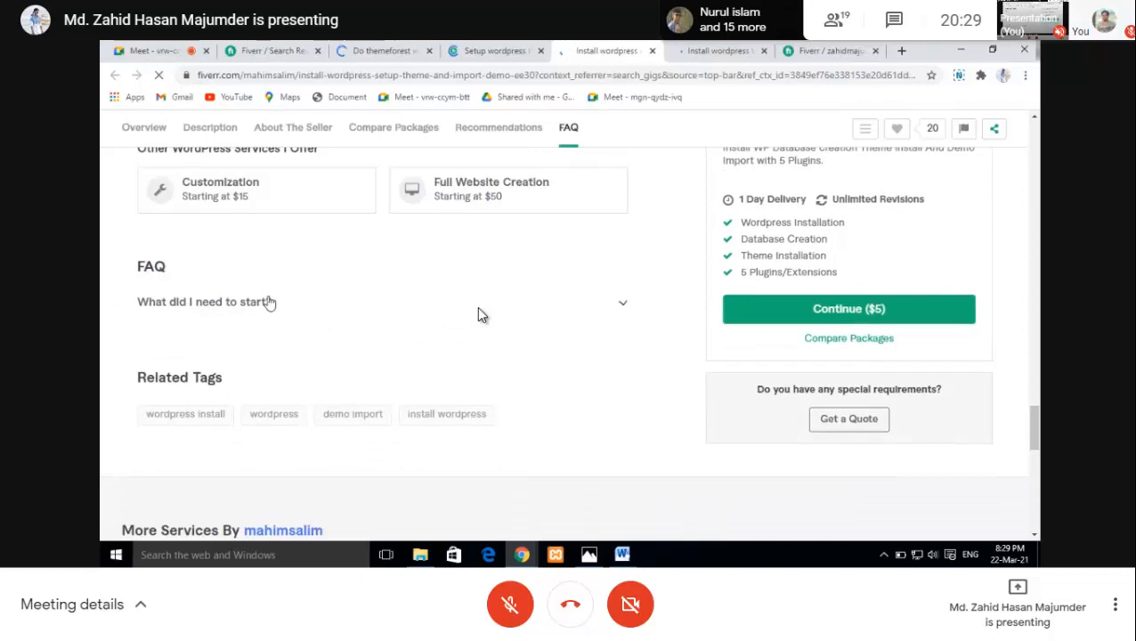
{"action": "left_click_drag", "start_coordinate": [271, 302], "coordinate": [137, 307]}
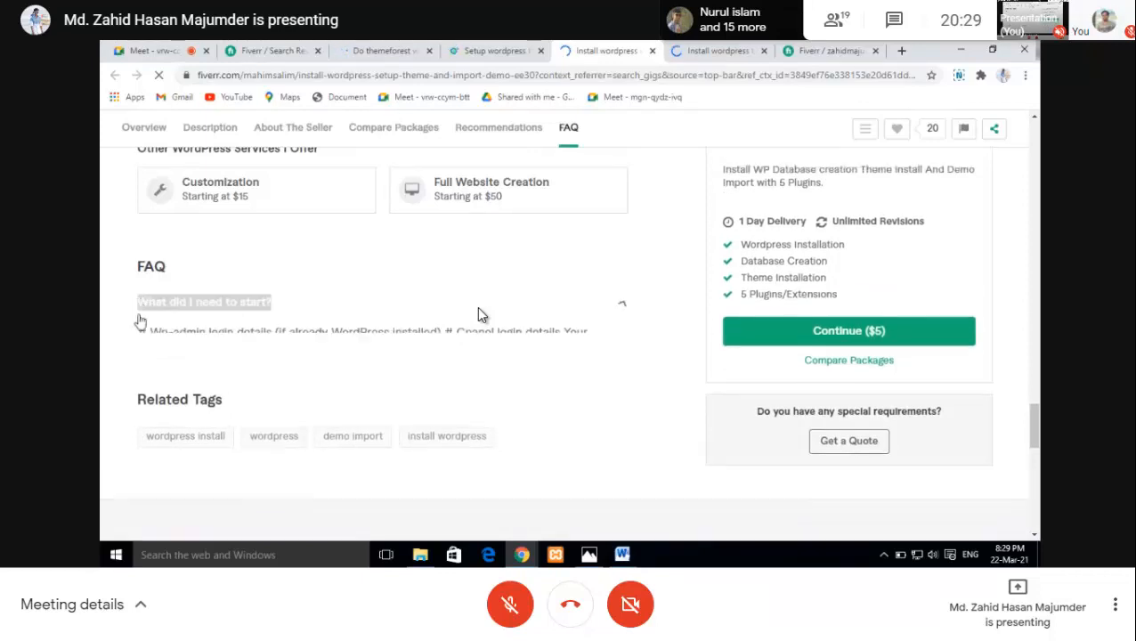
Step: Start a new FAQ entry in the gig being edited, with the question "What did I need to start?"
{"action": "left_click", "coordinate": [818, 55]}
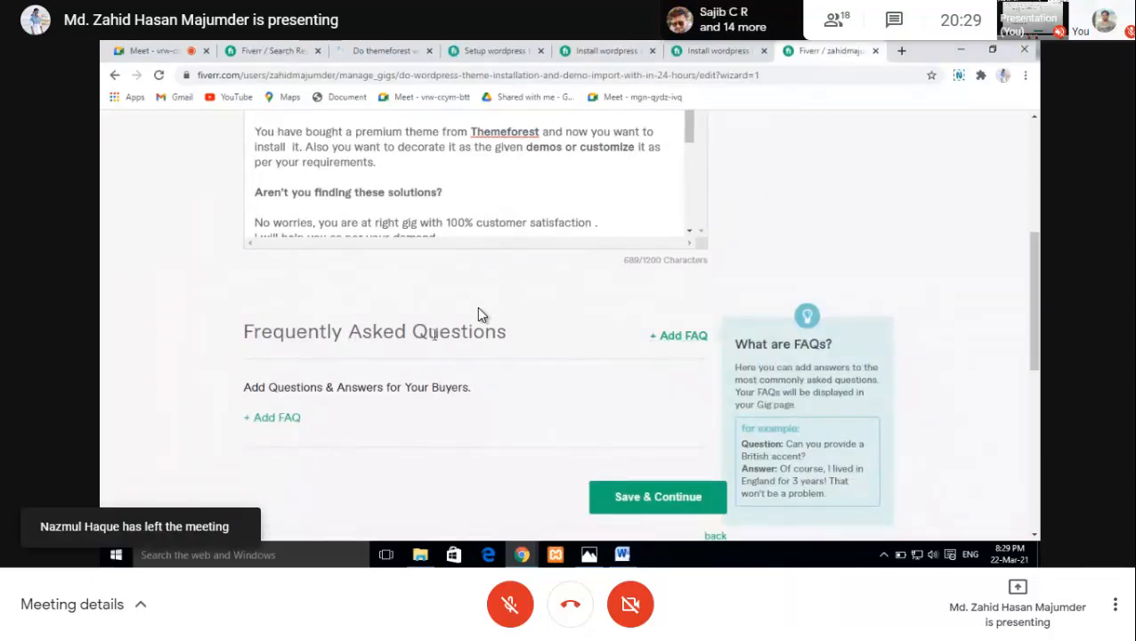
{"action": "left_click", "coordinate": [679, 336]}
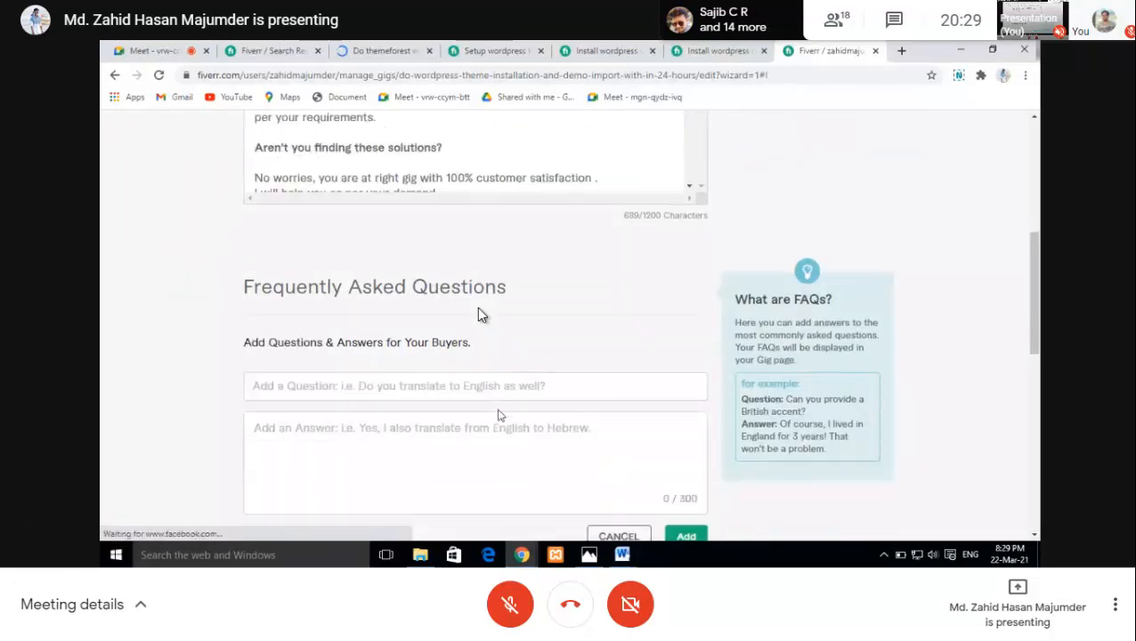
{"action": "scroll", "coordinate": [499, 415], "scroll_direction": "down", "scroll_amount": 1}
{"action": "left_click", "coordinate": [321, 296]}
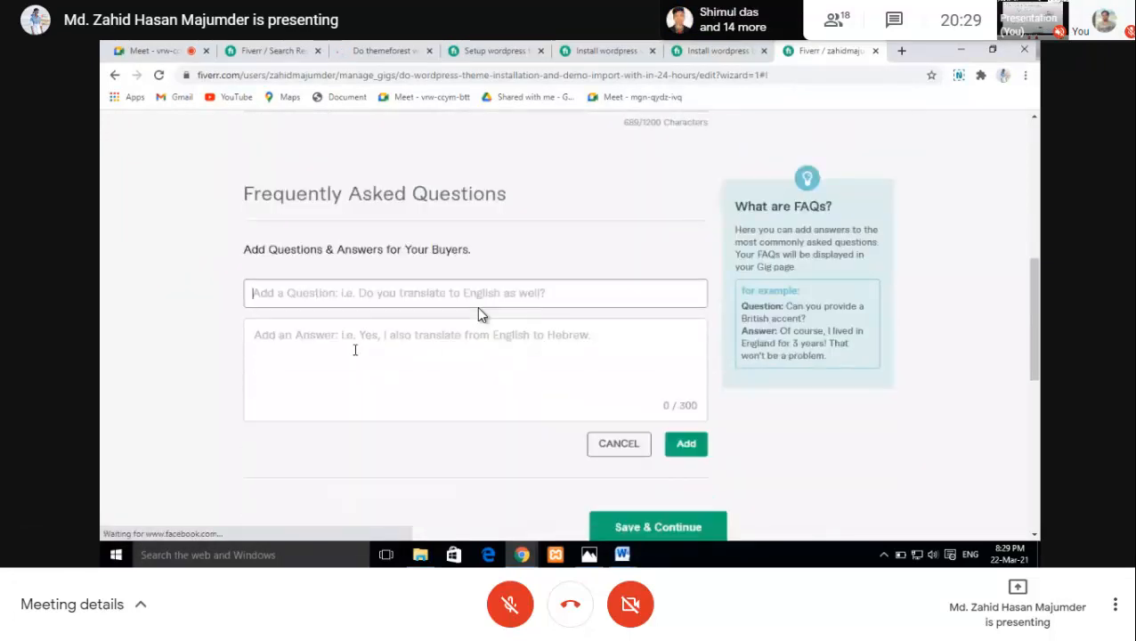
{"action": "type", "text": "What did I need to start?"}
{"action": "key", "text": "Tab"}
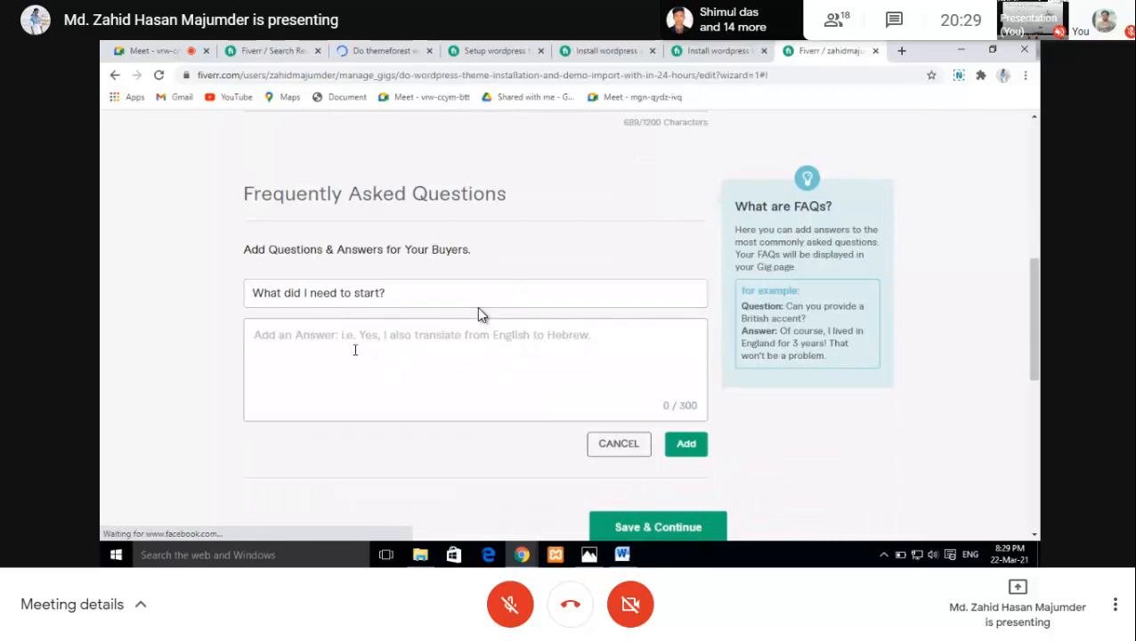
Step: Copy the "What did I need to start?" answer from the "I will install wordpress setup theme and import demo" gig into the FAQ entry's answer
{"action": "left_click", "coordinate": [466, 51]}
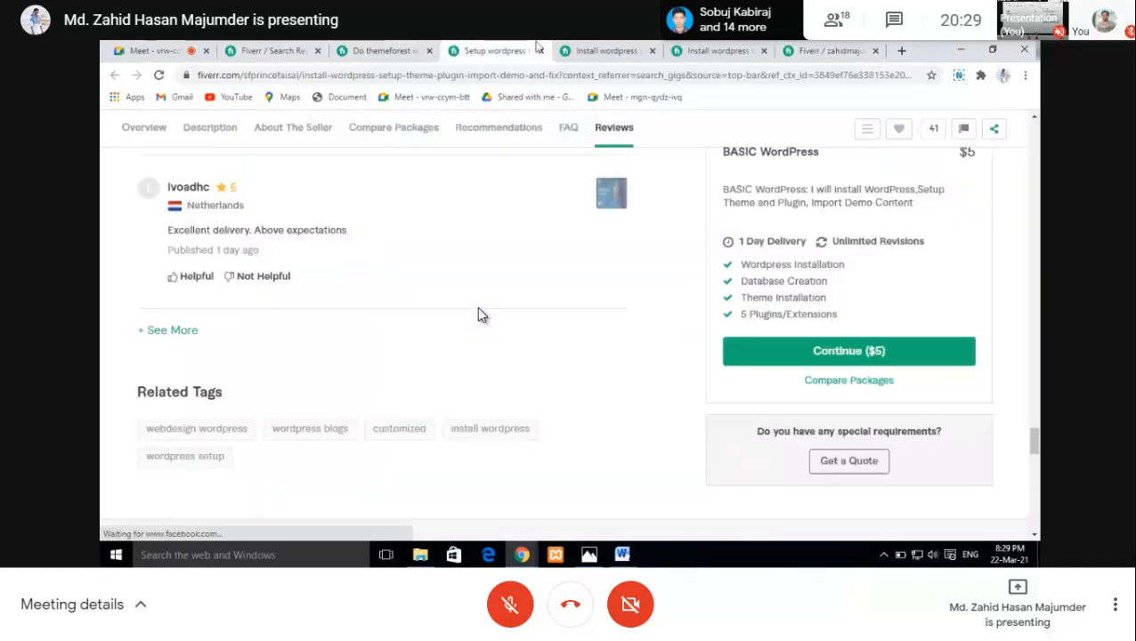
{"action": "left_click", "coordinate": [606, 50]}
{"action": "left_click_drag", "start_coordinate": [204, 350], "coordinate": [138, 345]}
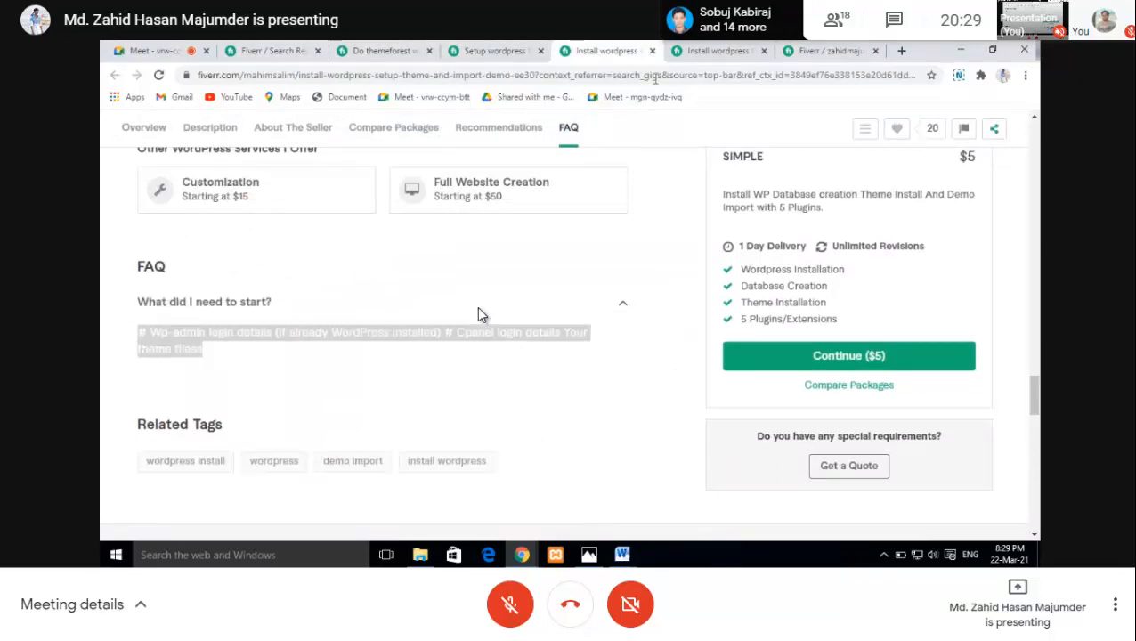
{"action": "left_click", "coordinate": [807, 48]}
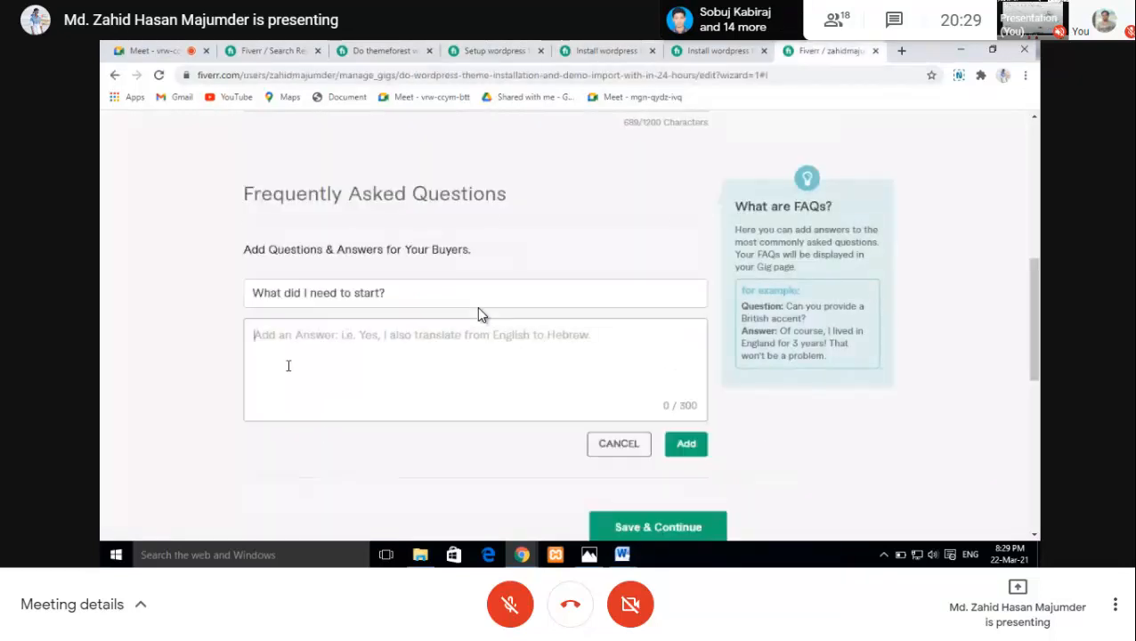
{"action": "type", "text": "# Wp-admin login details (if already WordPress installed) # Cpanel login details Your theme filess"}
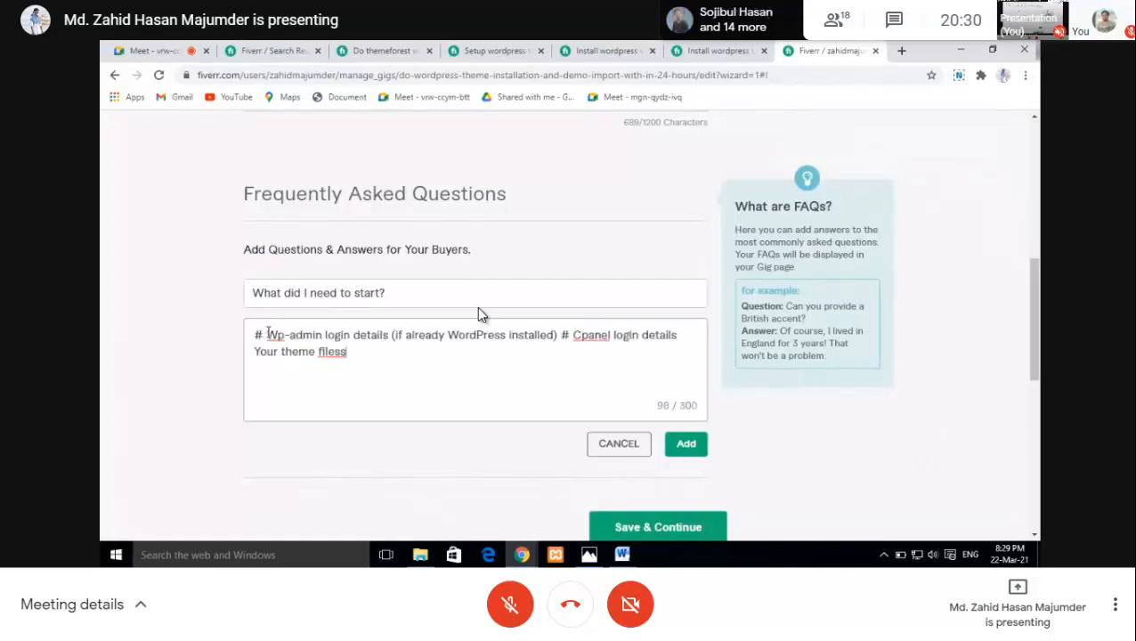
Step: Remove both # signs from the answer, correct "filess" to "files." and add the FAQ to the gig
{"action": "key", "text": "BackSpace"}
{"action": "key", "text": "BackSpace"}
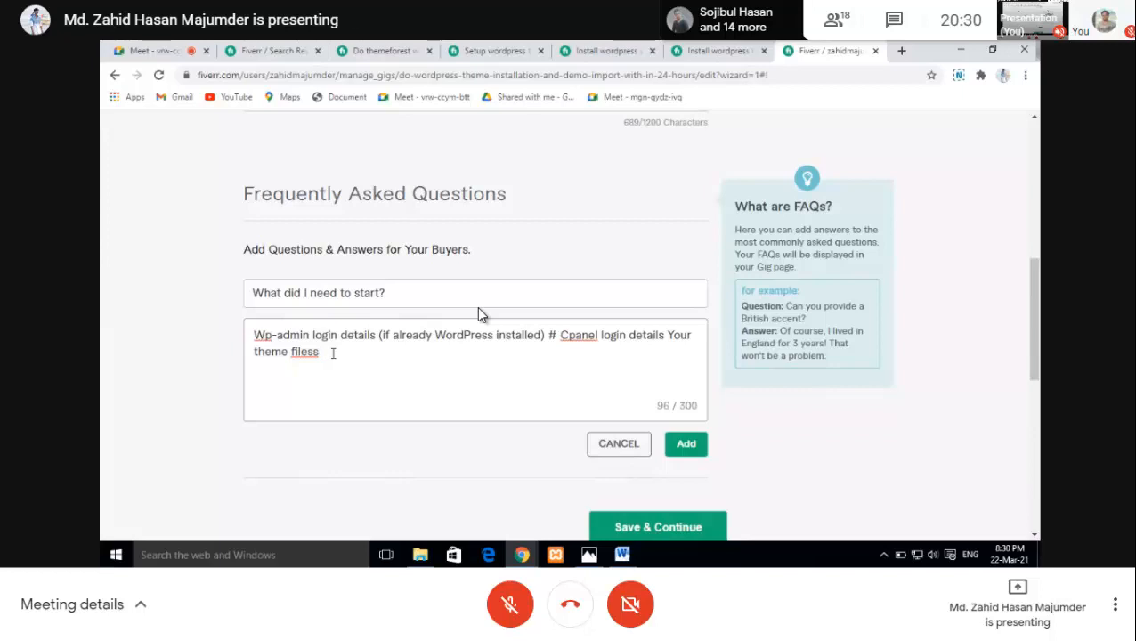
{"action": "key", "text": "BackSpace"}
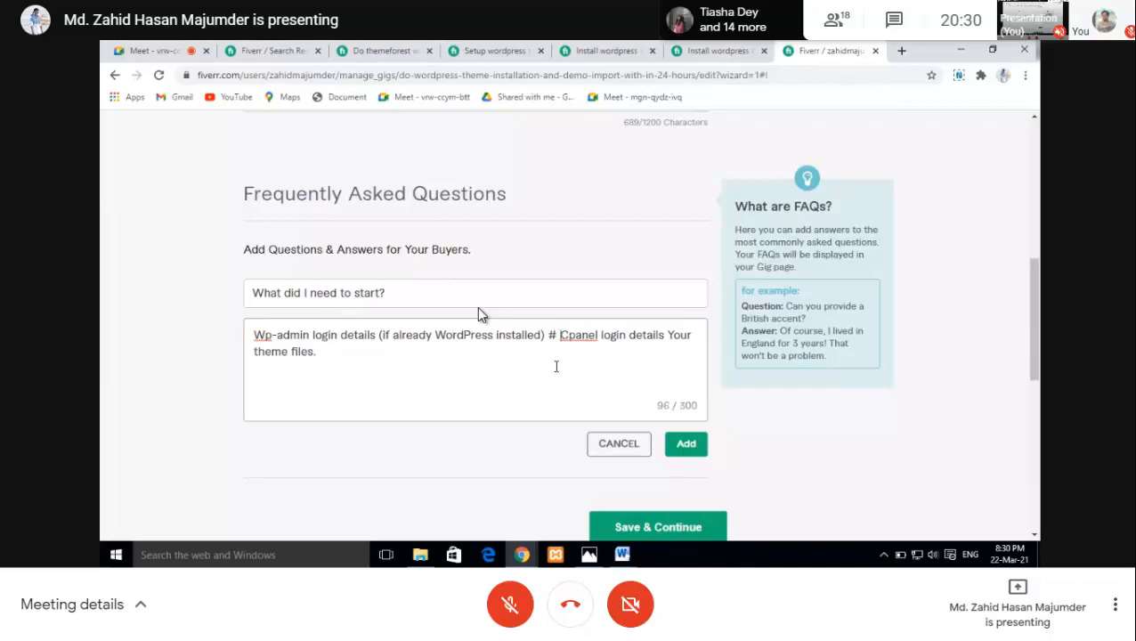
{"action": "key", "text": "BackSpace"}
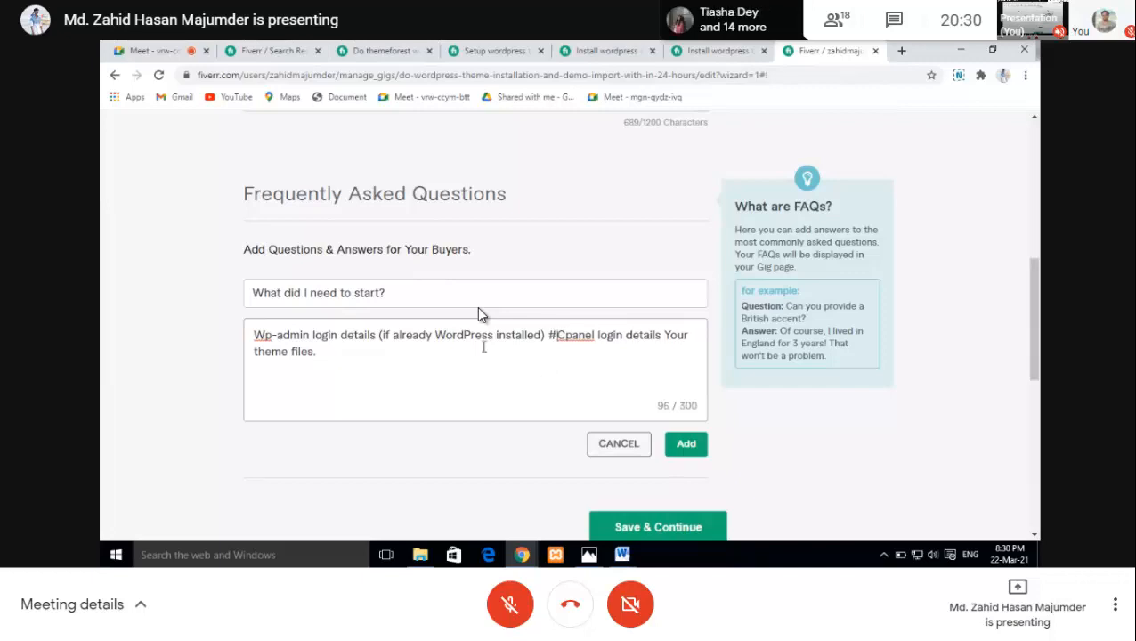
{"action": "key", "text": "BackSpace"}
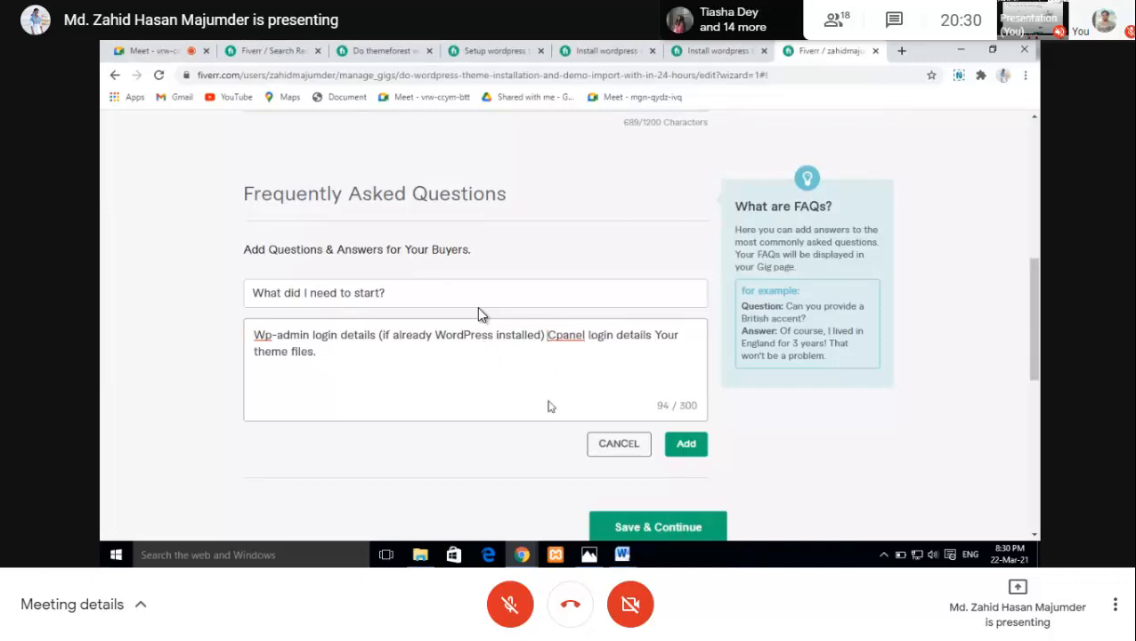
{"action": "left_click", "coordinate": [685, 445]}
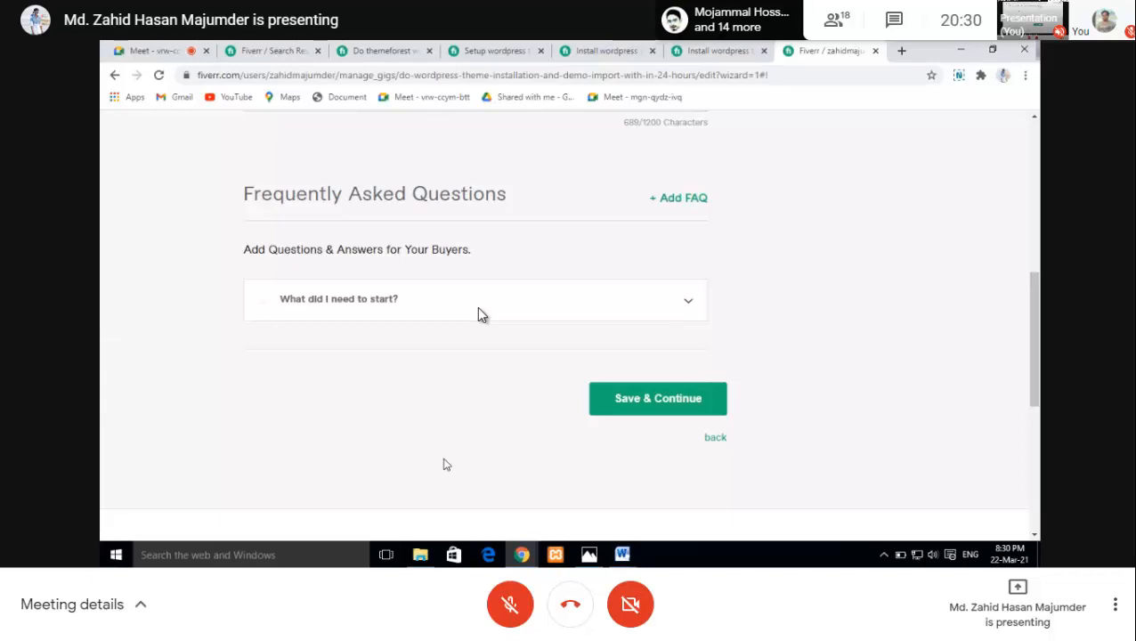
Step: Open another blank FAQ entry in the gig's Frequently Asked Questions section
{"action": "scroll", "coordinate": [478, 315], "scroll_direction": "up", "scroll_amount": 2}
{"action": "scroll", "coordinate": [478, 315], "scroll_direction": "down", "scroll_amount": 3}
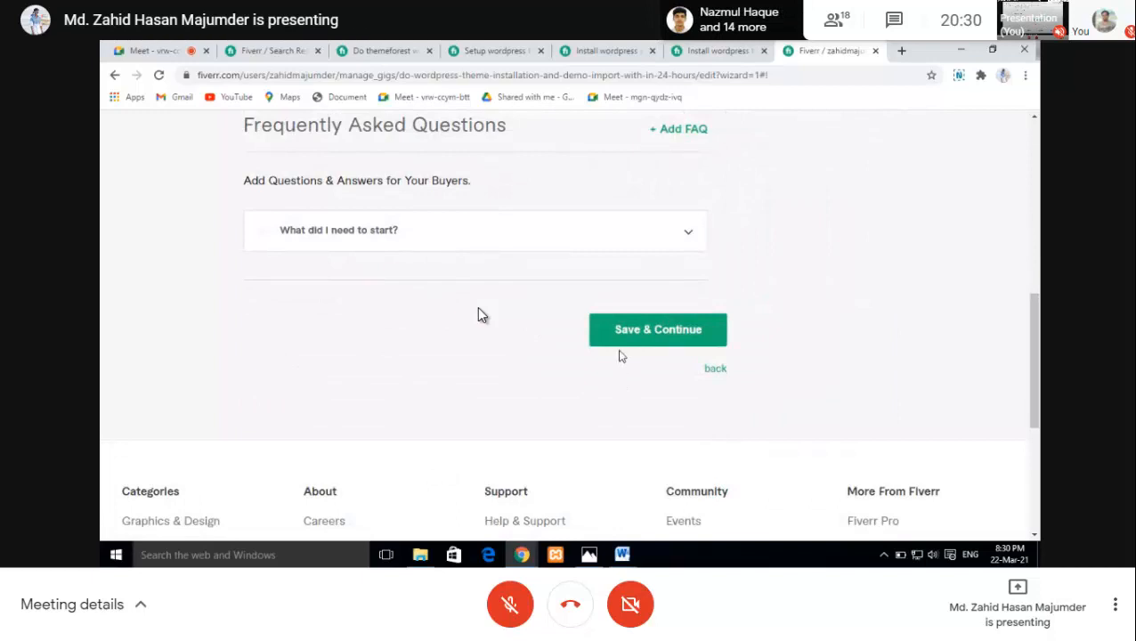
{"action": "left_click", "coordinate": [685, 135]}
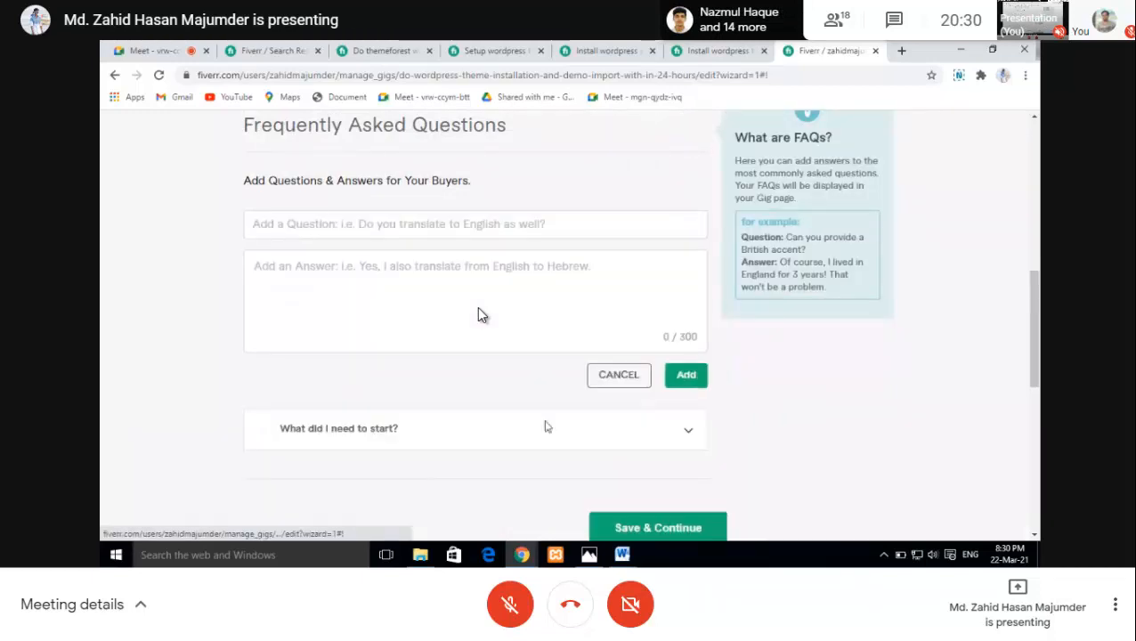
Step: Look through the Themeforest WordPress theme installation and customization gig for an FAQ section, and close that gig page
{"action": "left_click", "coordinate": [342, 52]}
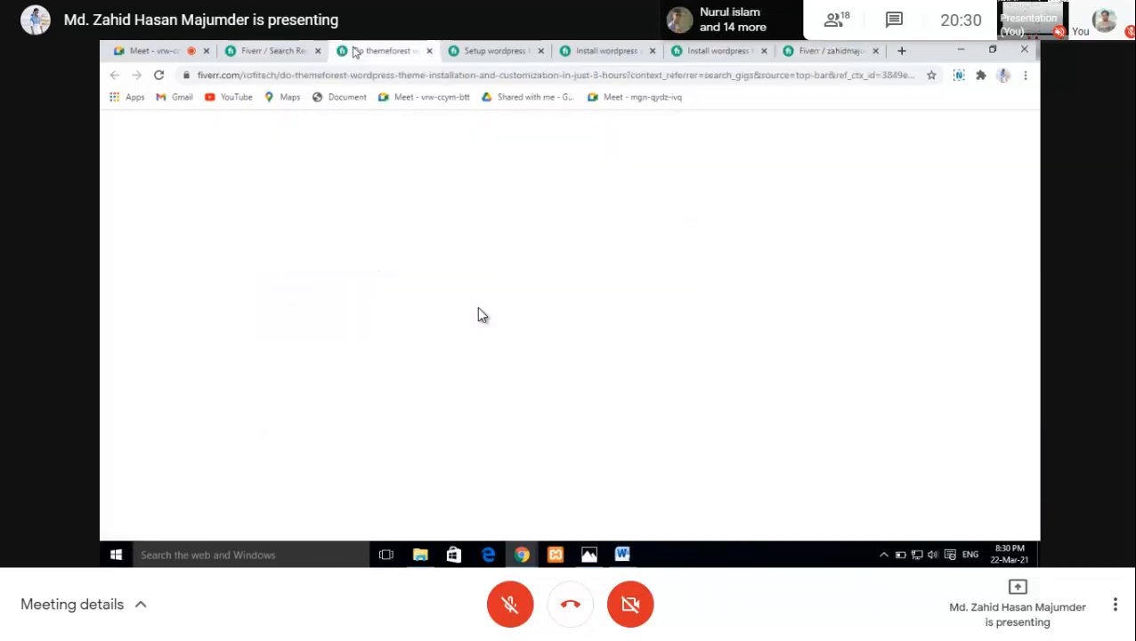
{"action": "scroll", "coordinate": [410, 356], "scroll_direction": "down", "scroll_amount": 8}
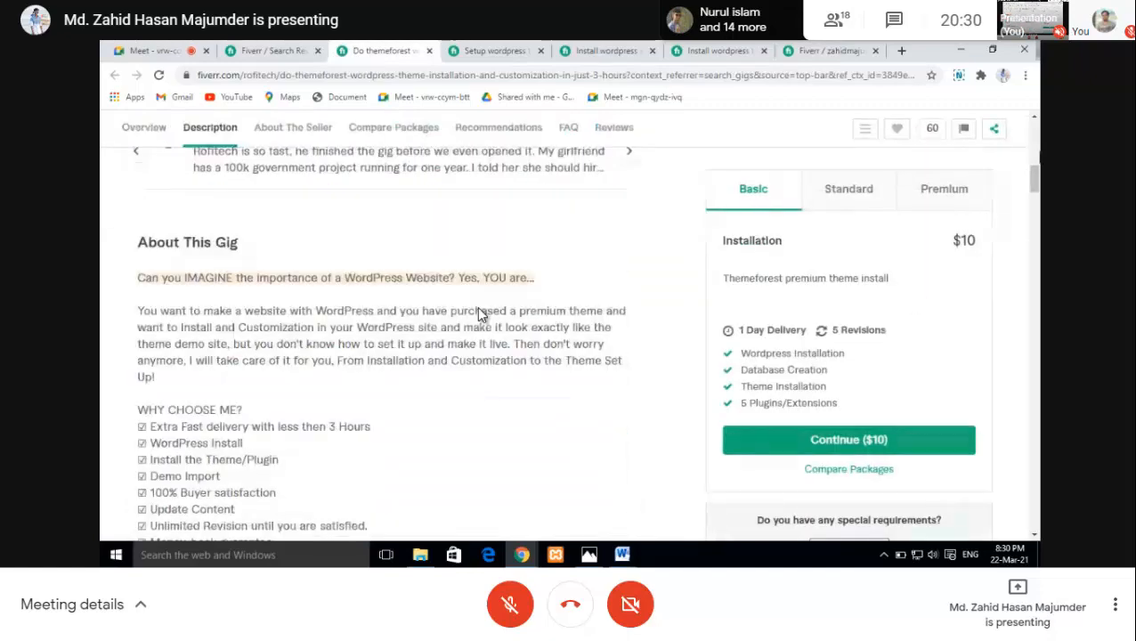
{"action": "scroll", "coordinate": [481, 313], "scroll_direction": "down", "scroll_amount": 15}
{"action": "scroll", "coordinate": [481, 314], "scroll_direction": "down", "scroll_amount": 2}
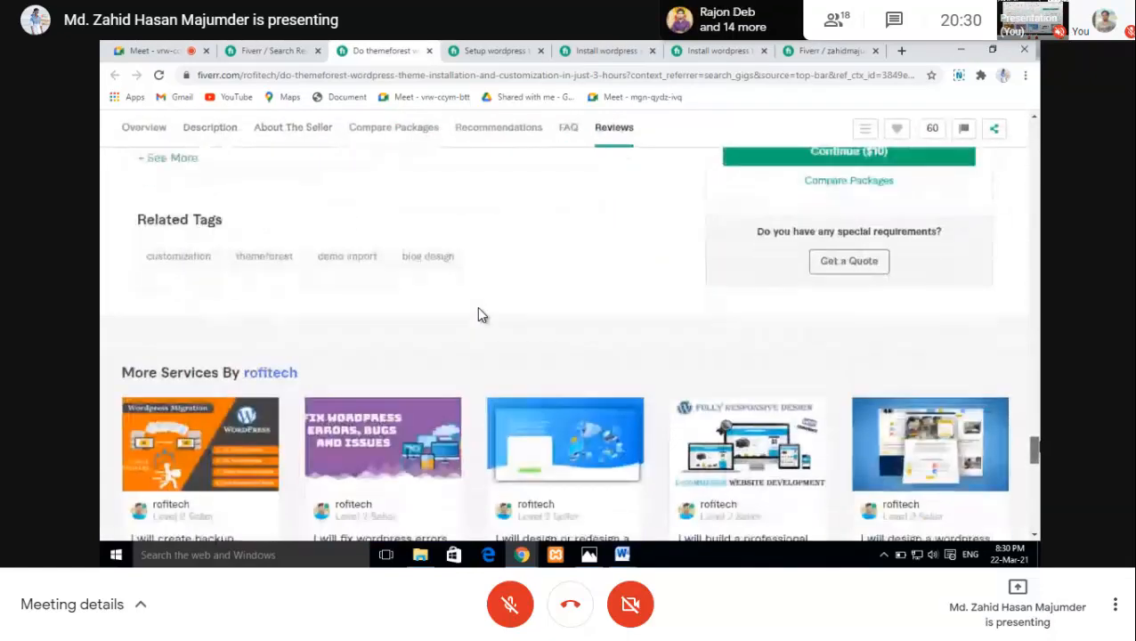
{"action": "scroll", "coordinate": [481, 315], "scroll_direction": "up", "scroll_amount": 4}
{"action": "scroll", "coordinate": [478, 314], "scroll_direction": "down", "scroll_amount": 5}
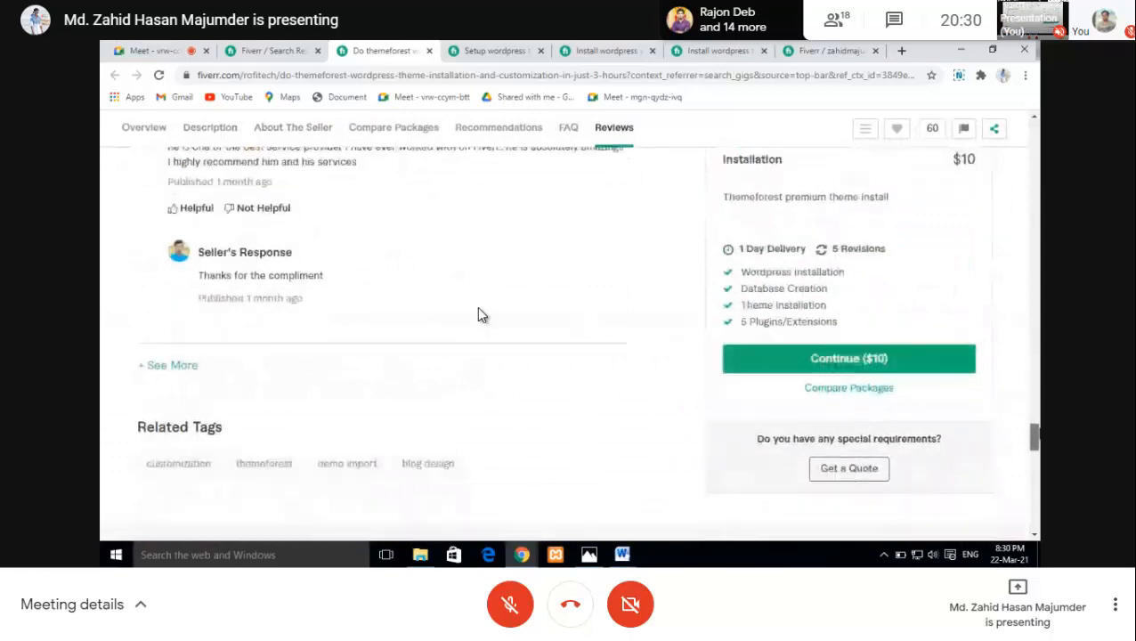
{"action": "scroll", "coordinate": [478, 314], "scroll_direction": "down", "scroll_amount": 6}
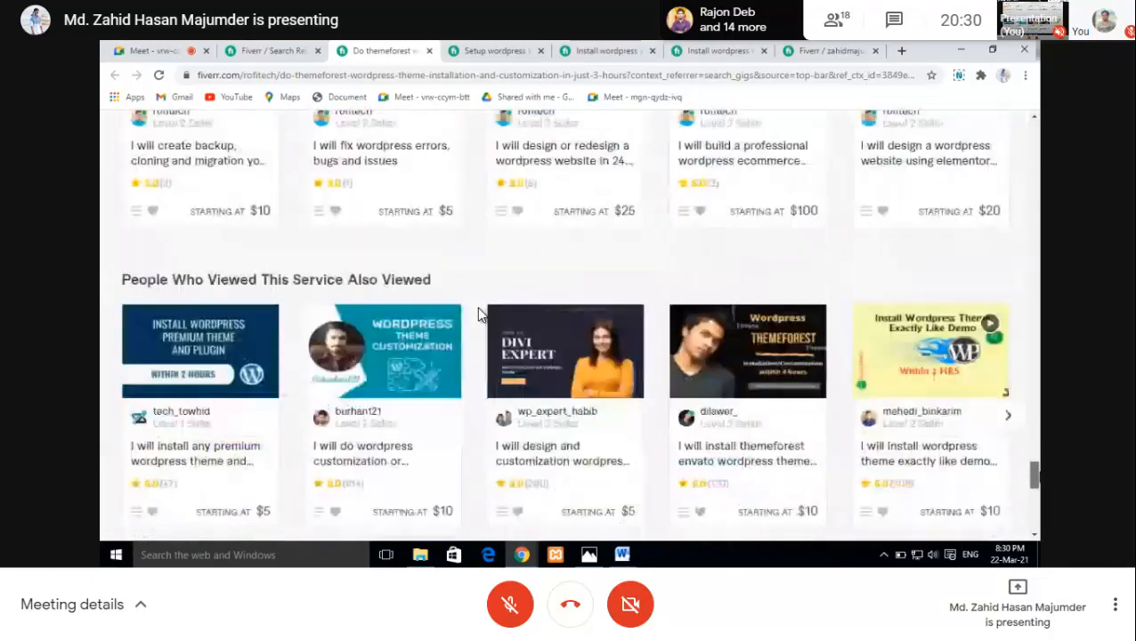
{"action": "scroll", "coordinate": [478, 315], "scroll_direction": "up", "scroll_amount": 7}
{"action": "scroll", "coordinate": [478, 314], "scroll_direction": "up", "scroll_amount": 5}
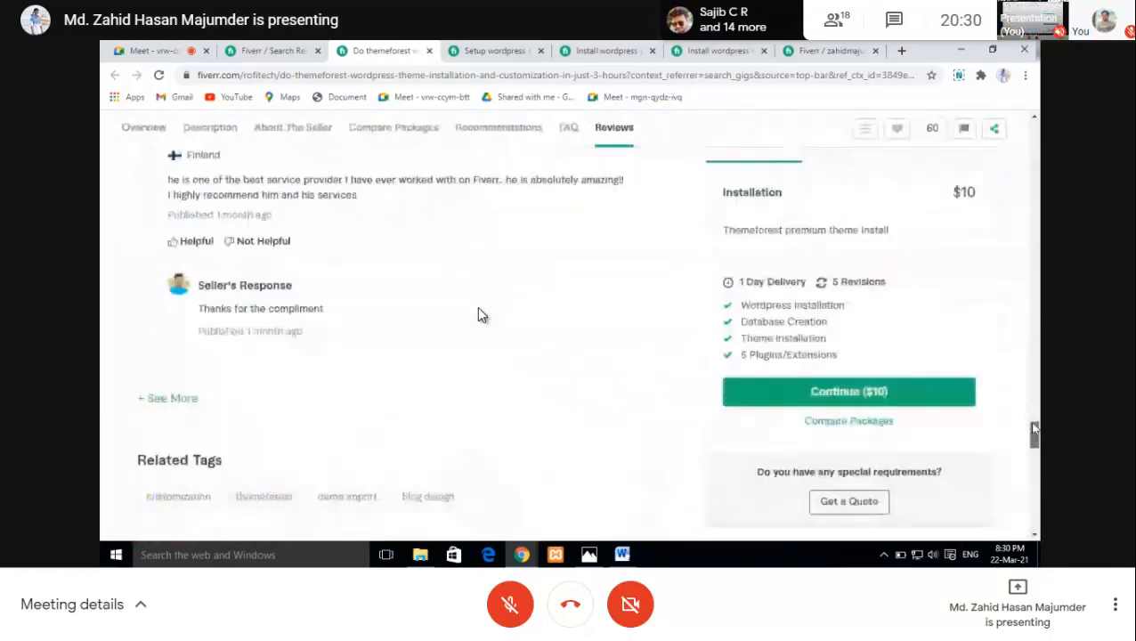
{"action": "left_click", "coordinate": [429, 50]}
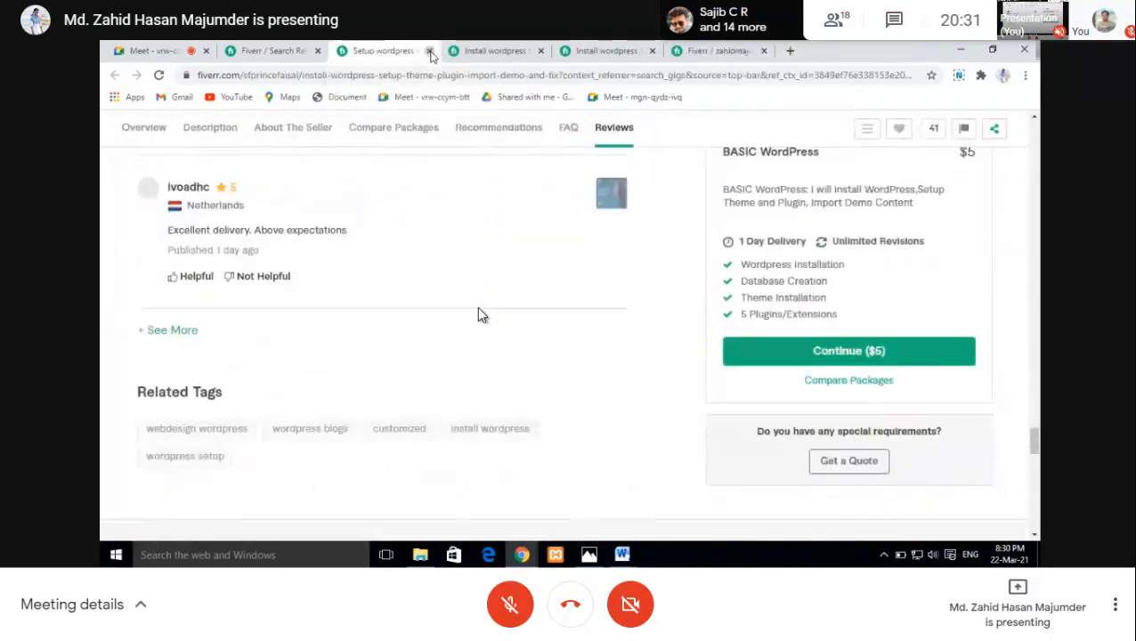
Step: Check the "I will install wordpress theme setup demo and do customization" gig page for FAQs
{"action": "left_click", "coordinate": [498, 50]}
{"action": "left_click", "coordinate": [606, 51]}
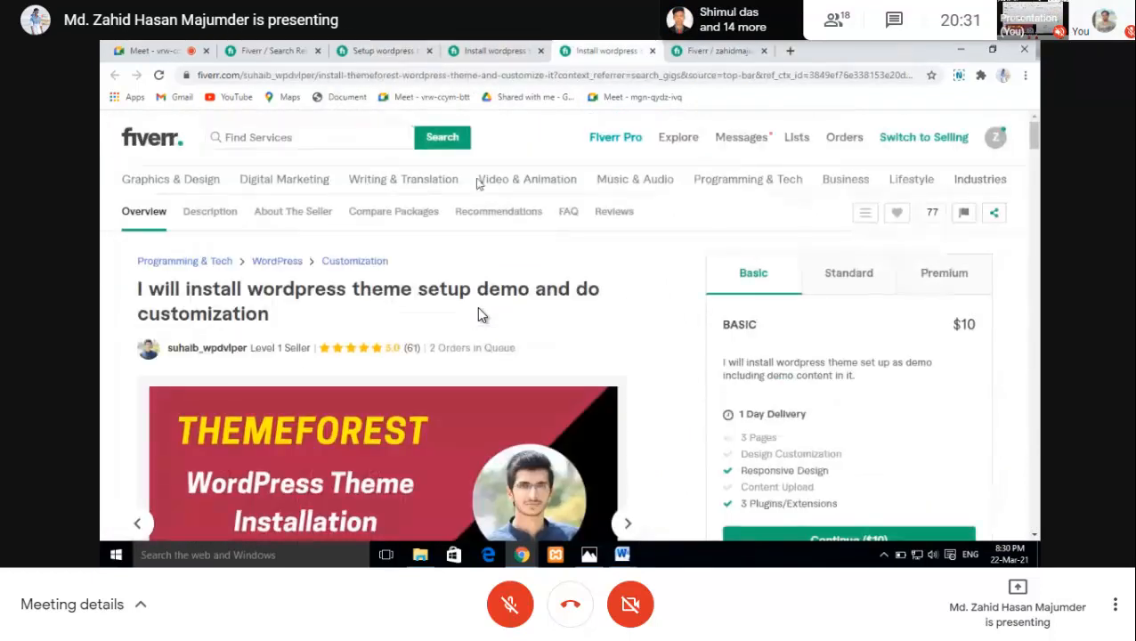
{"action": "scroll", "coordinate": [570, 356], "scroll_direction": "down", "scroll_amount": 2}
{"action": "scroll", "coordinate": [478, 314], "scroll_direction": "down", "scroll_amount": 15}
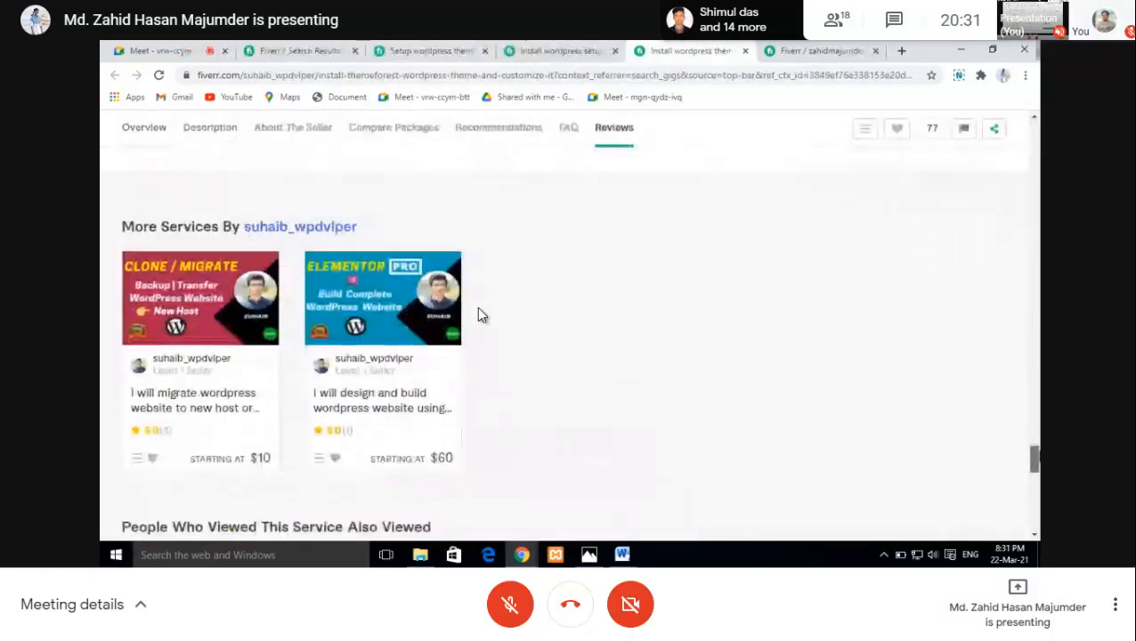
{"action": "scroll", "coordinate": [478, 314], "scroll_direction": "up", "scroll_amount": 5}
{"action": "scroll", "coordinate": [478, 314], "scroll_direction": "down", "scroll_amount": 3}
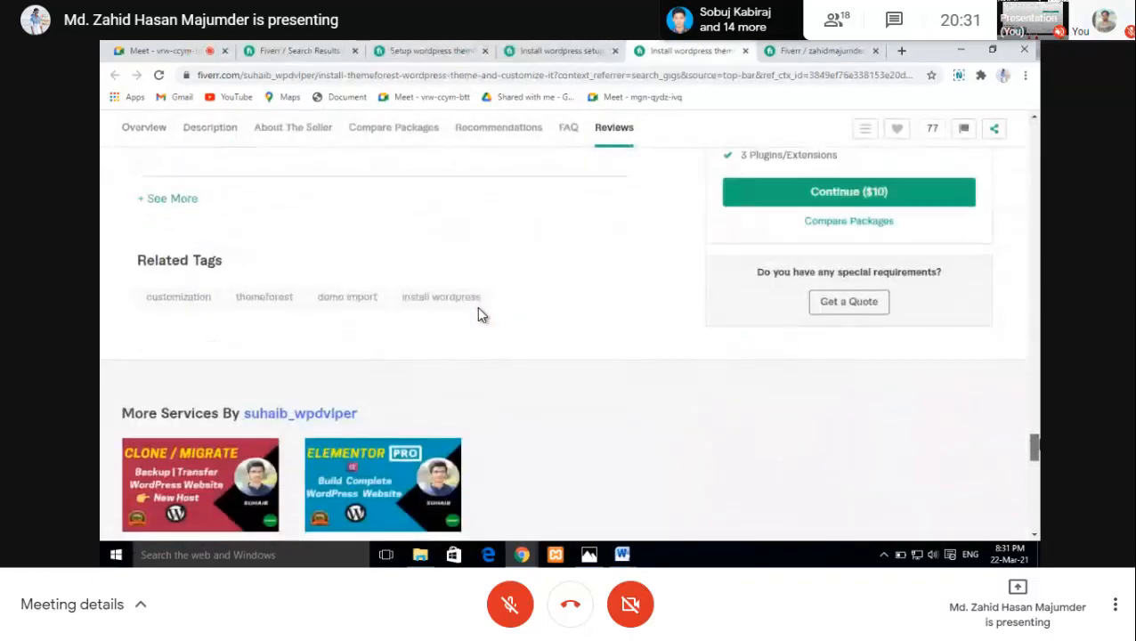
{"action": "scroll", "coordinate": [478, 314], "scroll_direction": "up", "scroll_amount": 1}
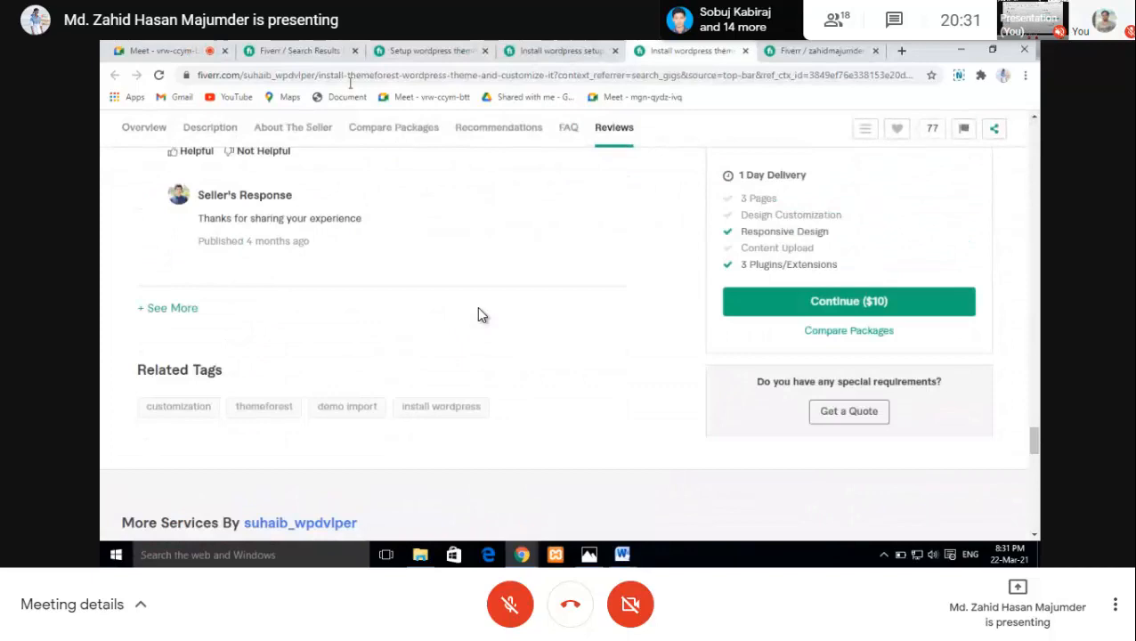
Step: Check the WordPress theme setup gig starting at $5 with unlimited revisions for FAQs around its reviews and related tags
{"action": "left_click", "coordinate": [425, 51]}
{"action": "scroll", "coordinate": [368, 320], "scroll_direction": "down", "scroll_amount": 2}
{"action": "scroll", "coordinate": [360, 332], "scroll_direction": "up", "scroll_amount": 4}
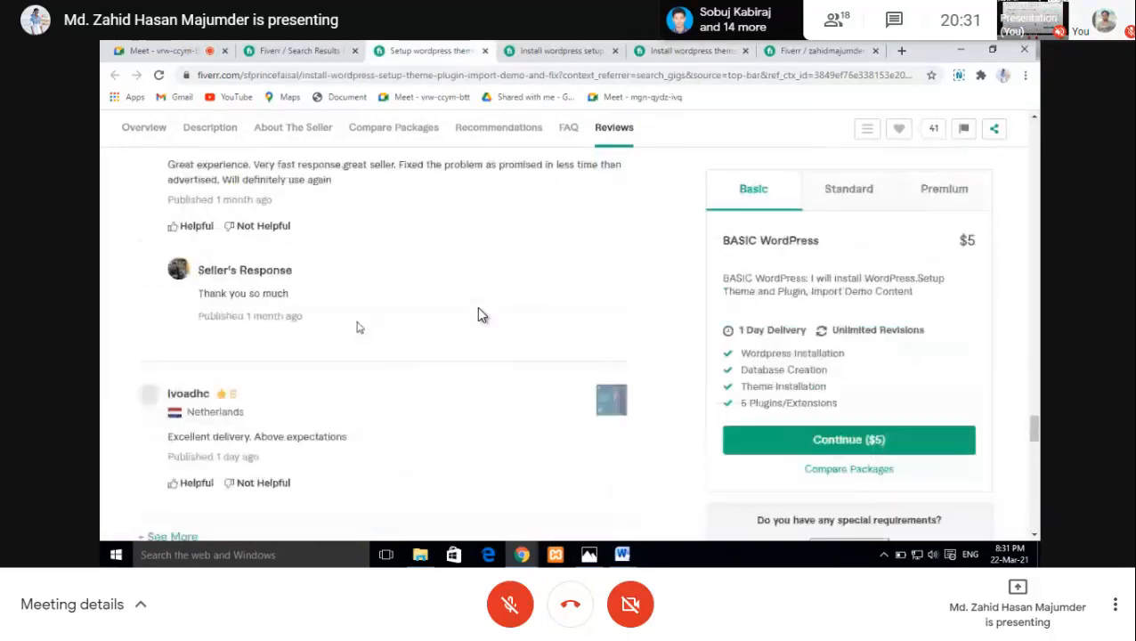
{"action": "scroll", "coordinate": [478, 314], "scroll_direction": "up", "scroll_amount": 4}
{"action": "scroll", "coordinate": [478, 314], "scroll_direction": "down", "scroll_amount": 6}
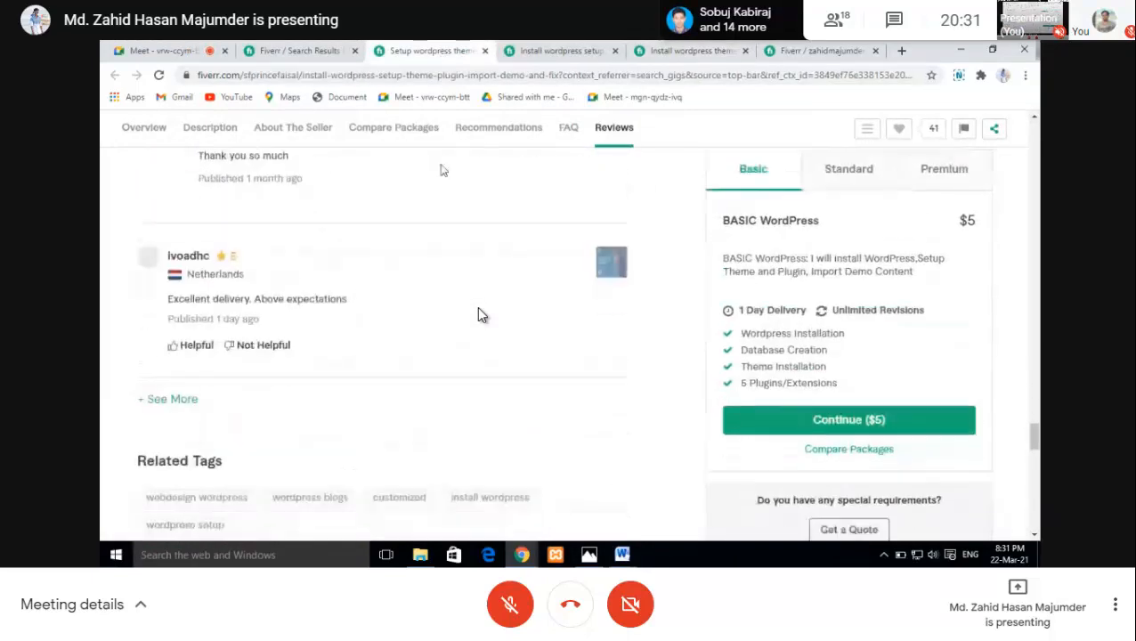
{"action": "key", "text": "ctrl+Tab"}
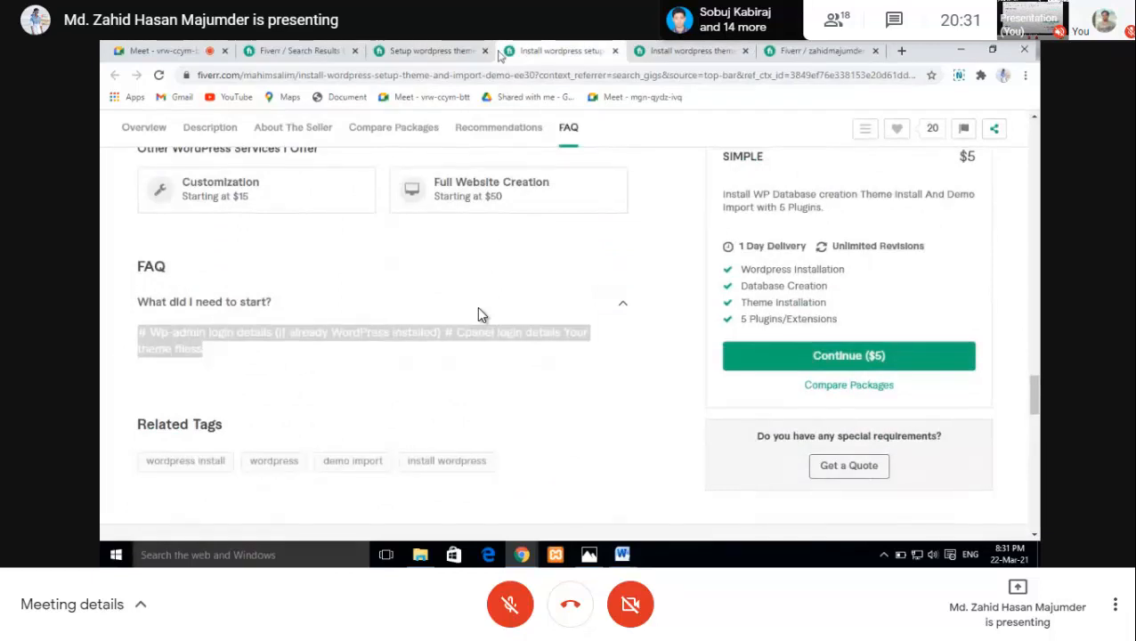
{"action": "left_click", "coordinate": [420, 52]}
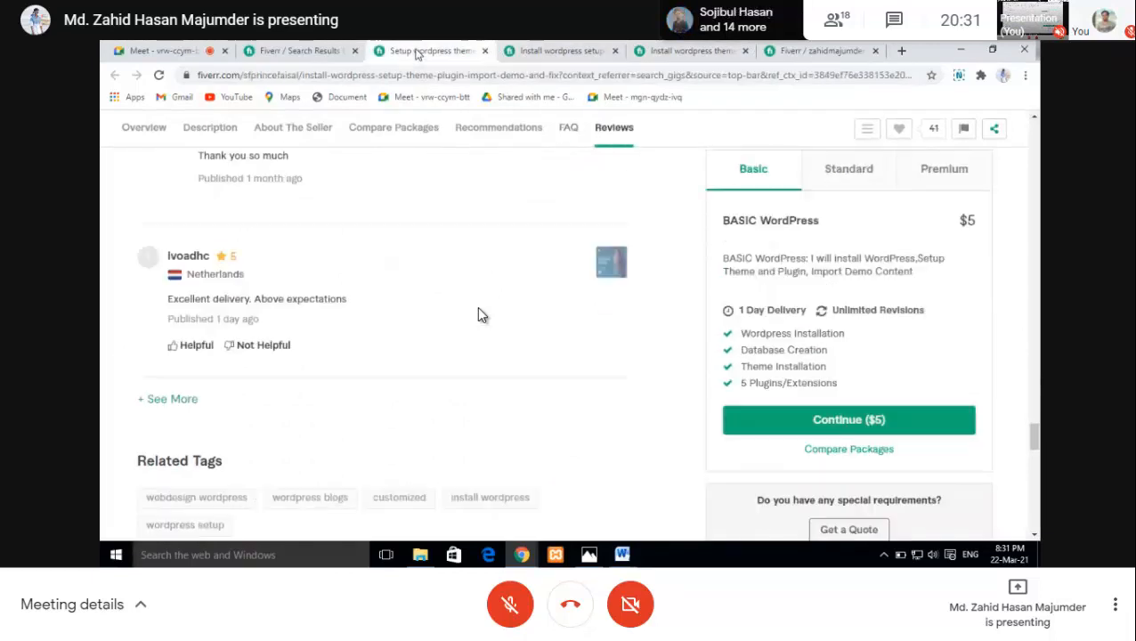
Step: Close the three remaining reference gig pages
{"action": "left_click", "coordinate": [615, 52]}
{"action": "left_click", "coordinate": [615, 51]}
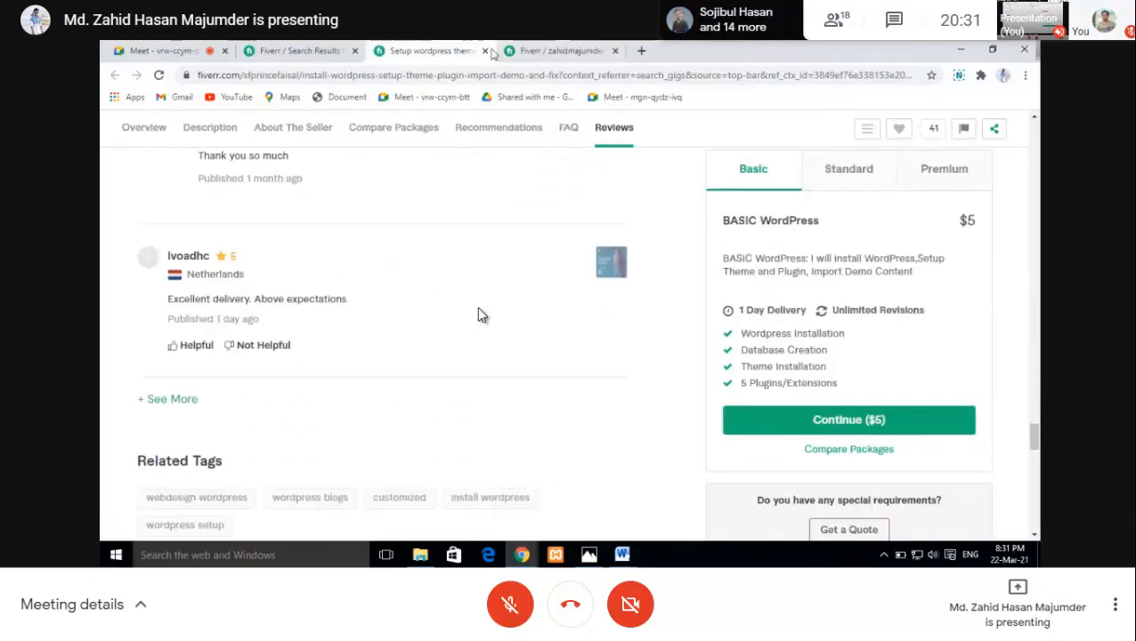
{"action": "left_click", "coordinate": [485, 50]}
Step: Reopen the "I will setup wordpress theme,demo import, customization, fix wordpress issue" gig from the search results and find its FAQ section
{"action": "left_click", "coordinate": [302, 50]}
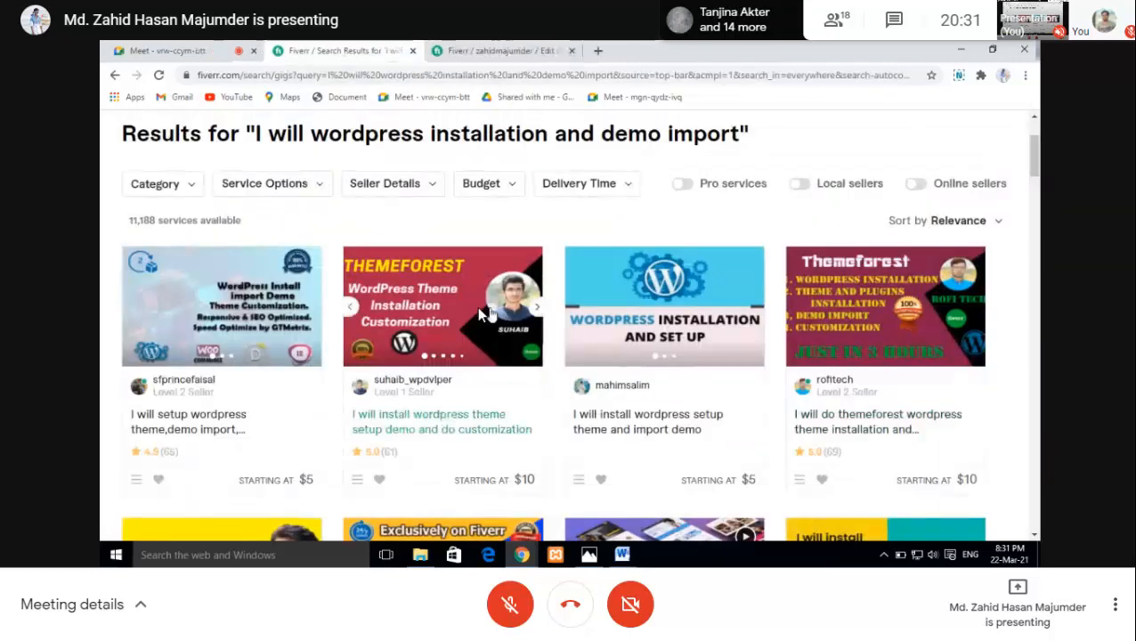
{"action": "left_click", "coordinate": [156, 331]}
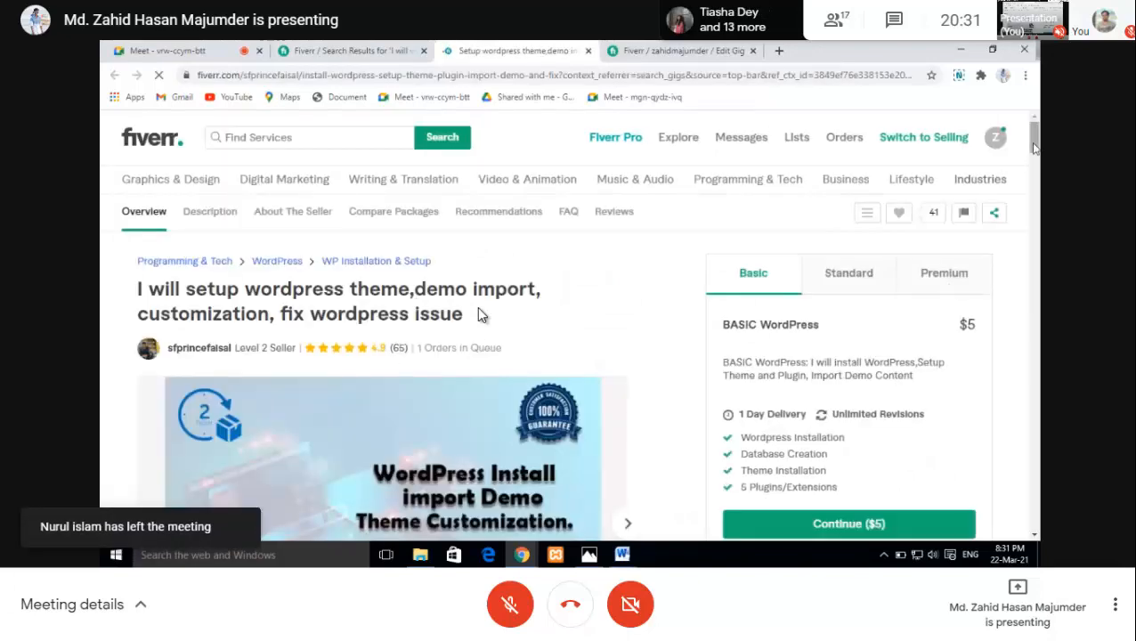
{"action": "scroll", "coordinate": [478, 314], "scroll_direction": "down", "scroll_amount": 15}
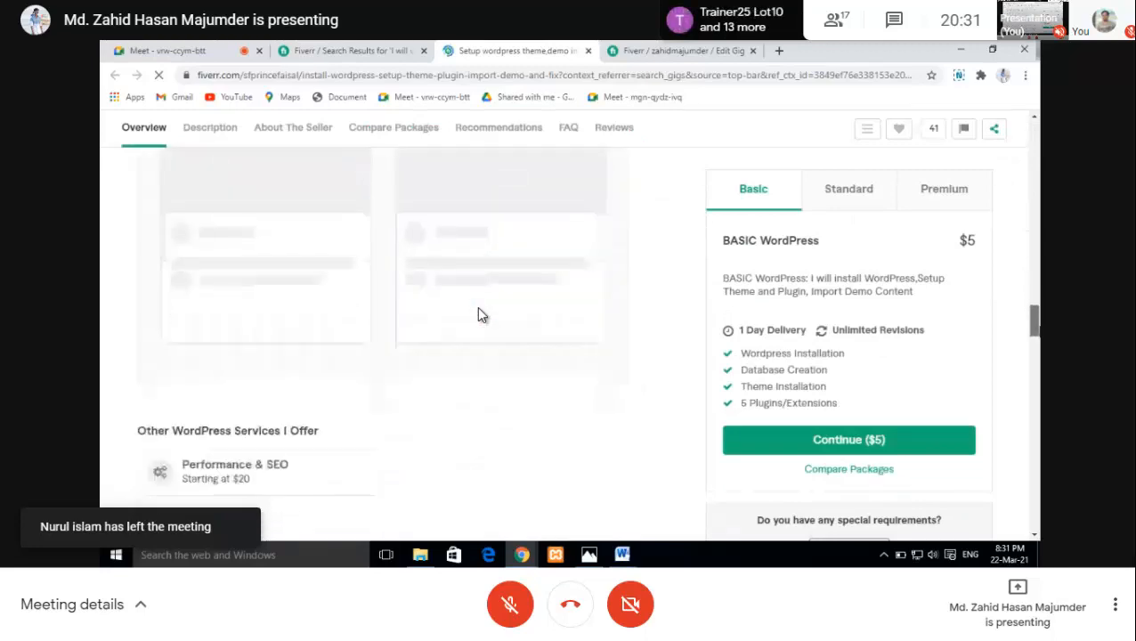
{"action": "scroll", "coordinate": [478, 314], "scroll_direction": "up", "scroll_amount": 8}
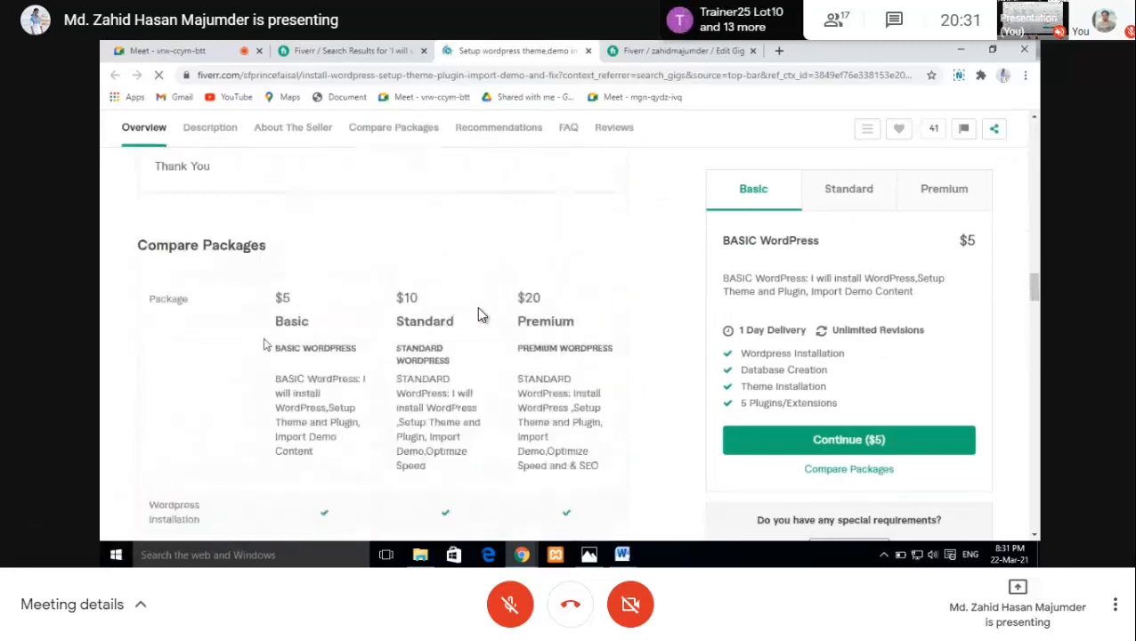
{"action": "scroll", "coordinate": [478, 313], "scroll_direction": "up", "scroll_amount": 5}
{"action": "scroll", "coordinate": [478, 313], "scroll_direction": "down", "scroll_amount": 10}
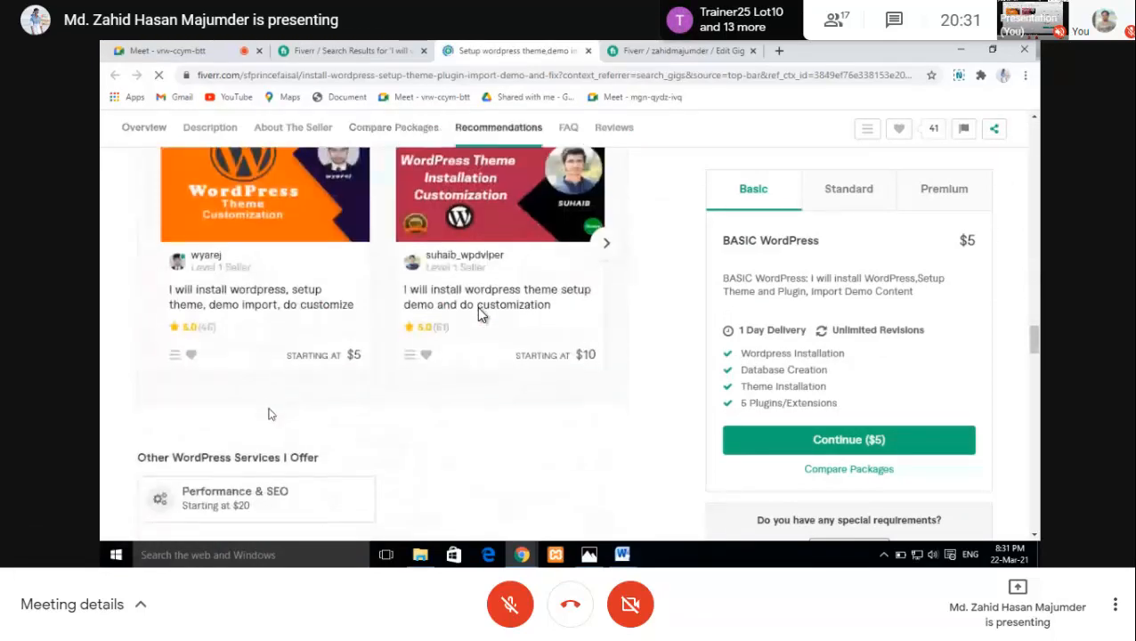
{"action": "scroll", "coordinate": [481, 313], "scroll_direction": "down", "scroll_amount": 4}
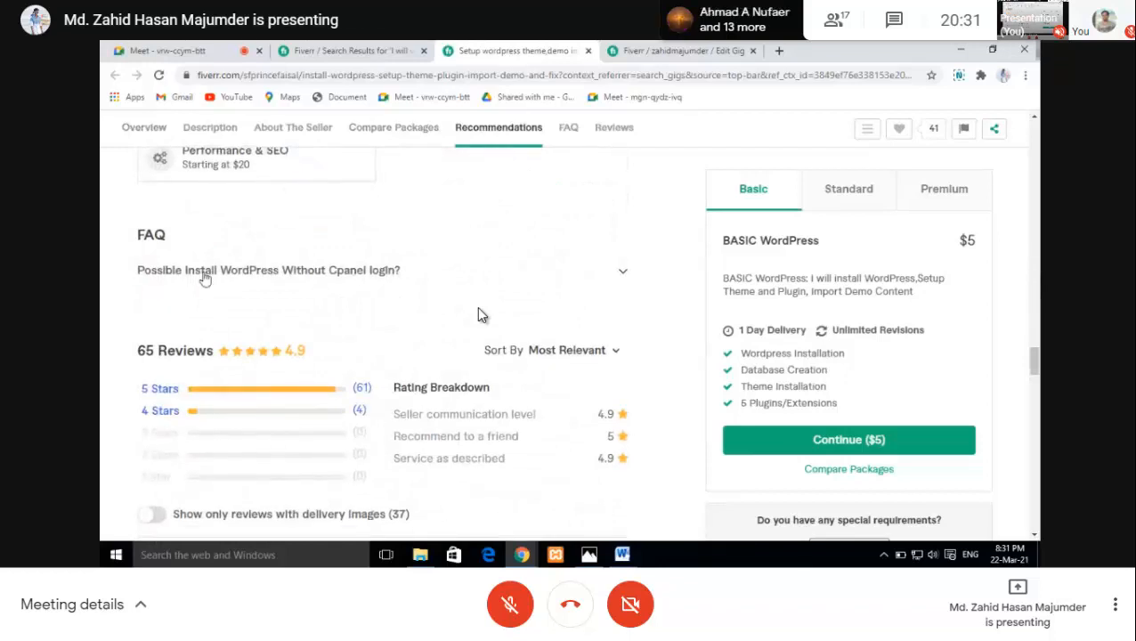
Step: Copy the question "Possible Install WordPress Without Cpanel login?" from the reference gig's FAQ into the new FAQ's question field
{"action": "left_click_drag", "start_coordinate": [400, 272], "coordinate": [129, 275]}
{"action": "triple_click", "coordinate": [139, 276]}
{"action": "key", "text": "ctrl+c"}
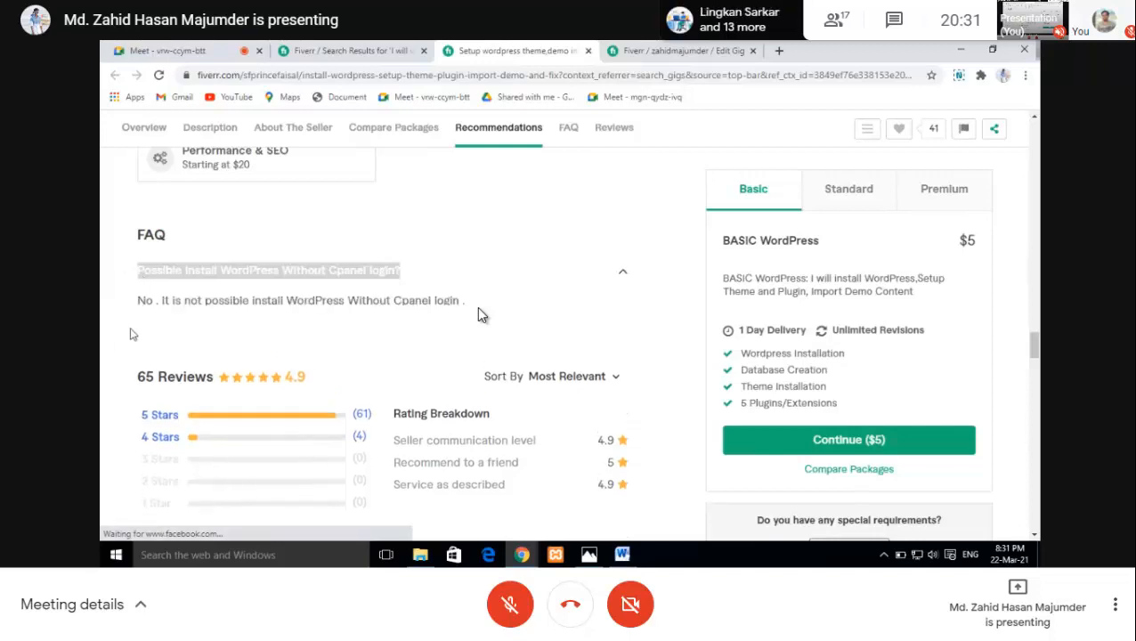
{"action": "left_click", "coordinate": [614, 54]}
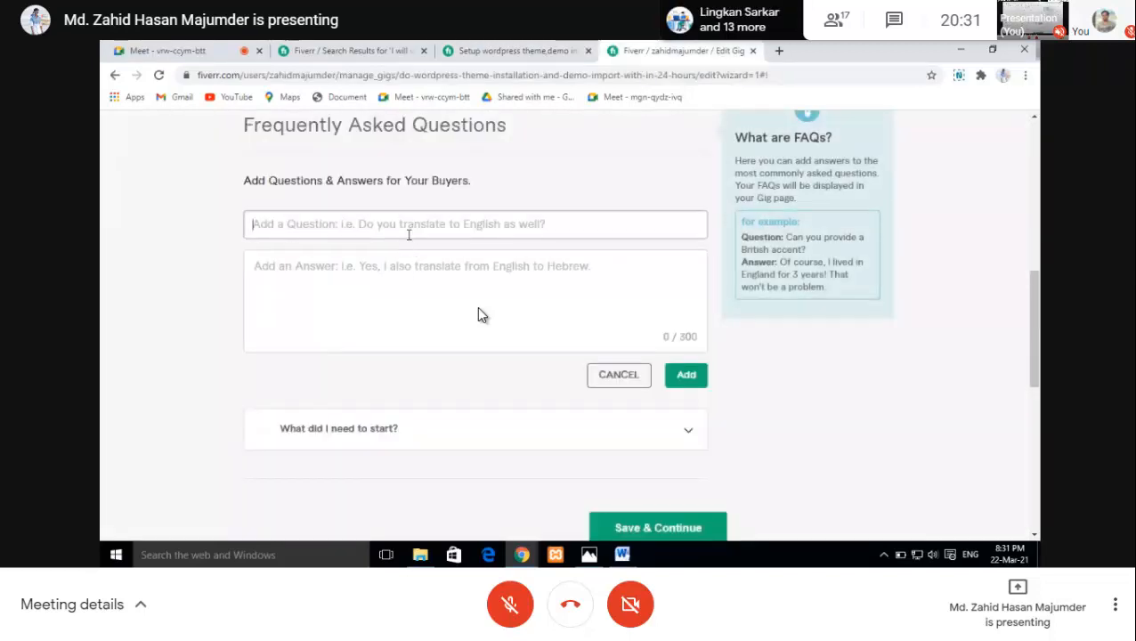
{"action": "key", "text": "ctrl+v"}
{"action": "key", "text": "Tab"}
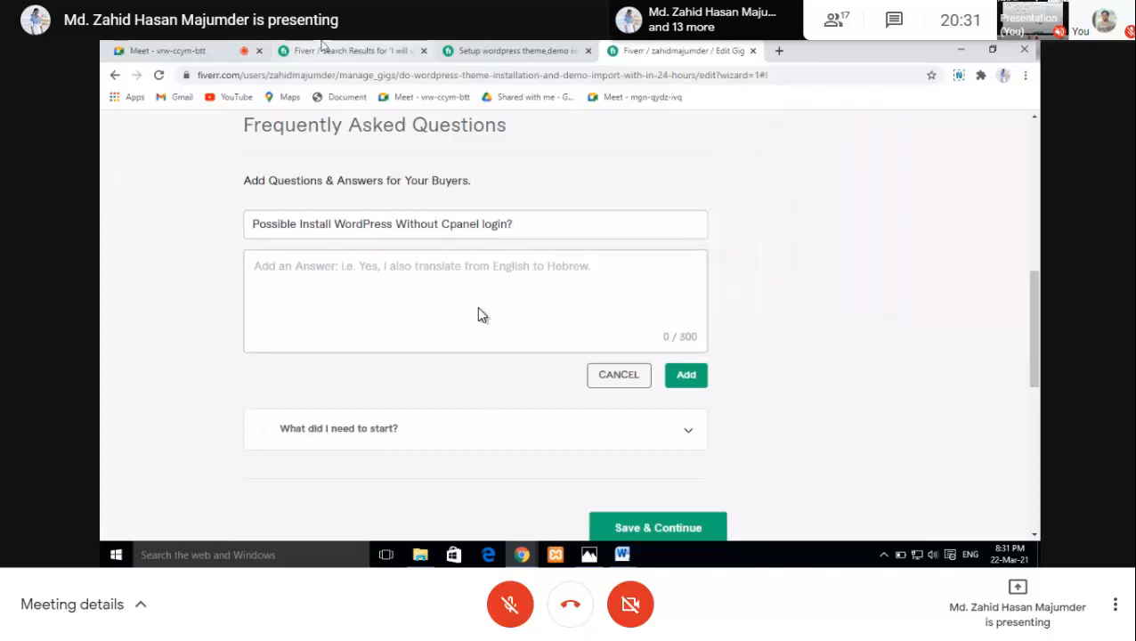
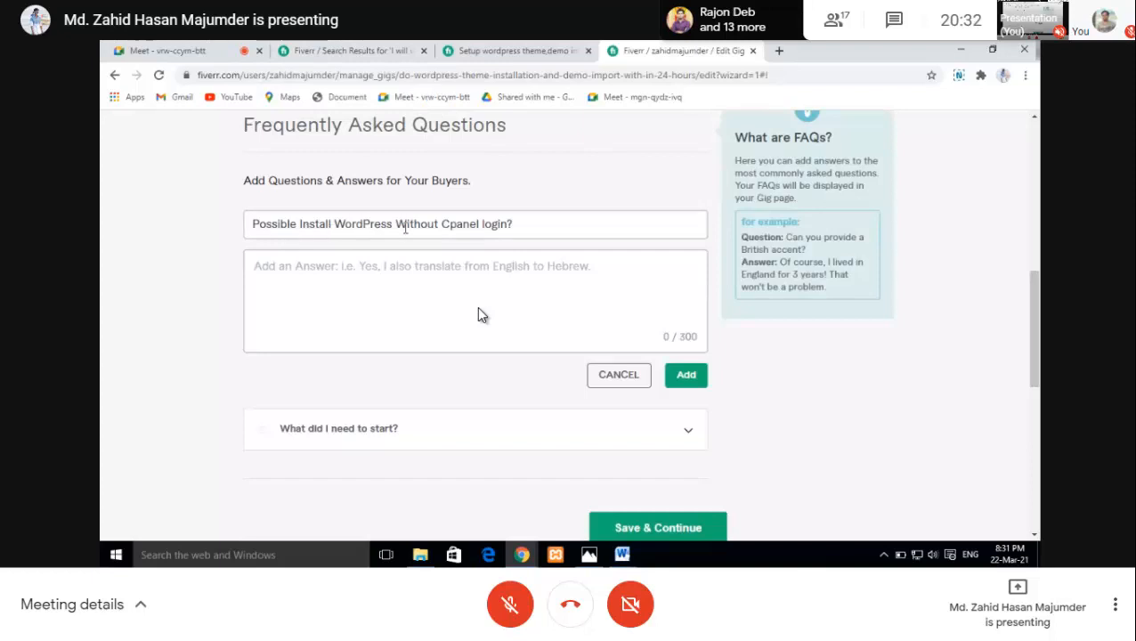
Step: Reorder the FAQ question to read "Without Cpanel login Possible Install WordPress ?"
{"action": "left_click", "coordinate": [300, 224]}
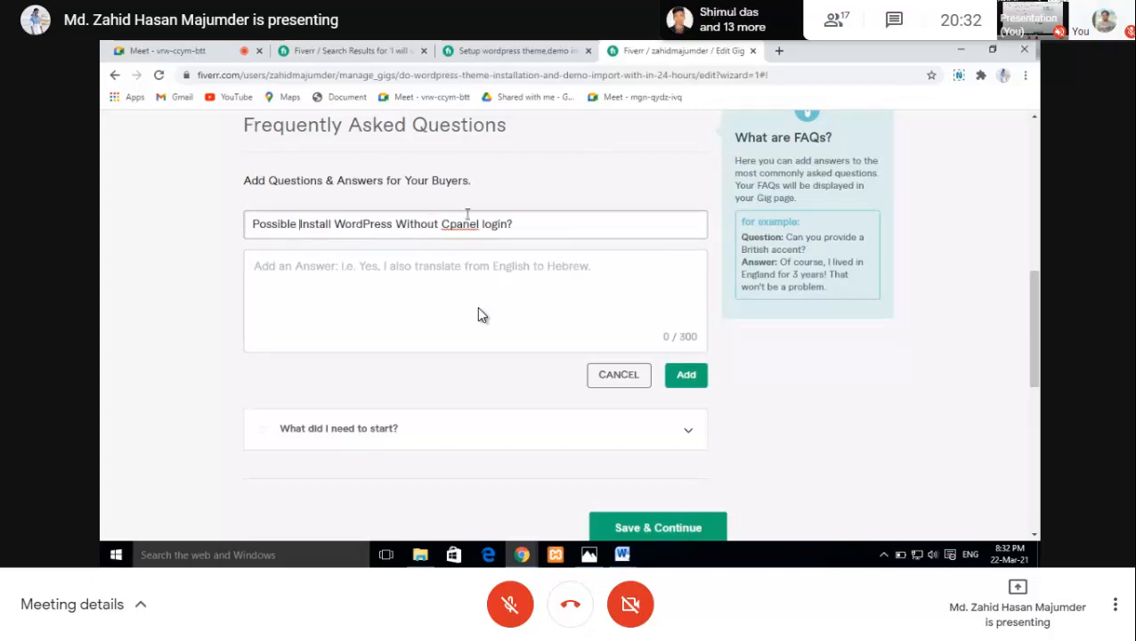
{"action": "left_click_drag", "start_coordinate": [394, 224], "coordinate": [508, 228]}
{"action": "key", "text": "ctrl+c"}
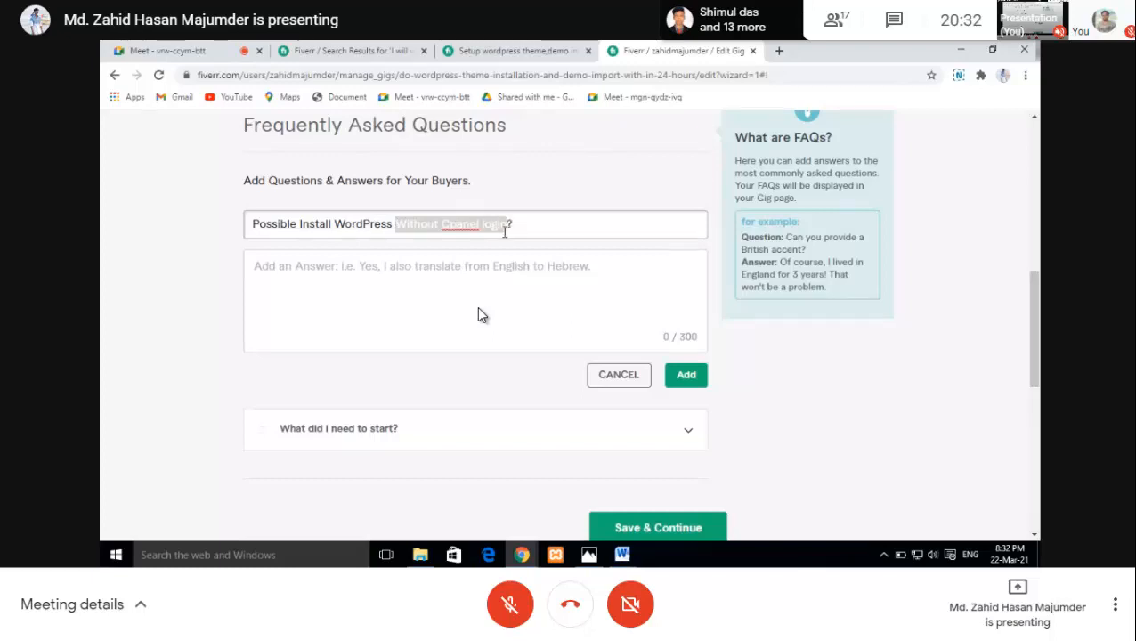
{"action": "key", "text": "BackSpace"}
{"action": "left_click", "coordinate": [253, 224]}
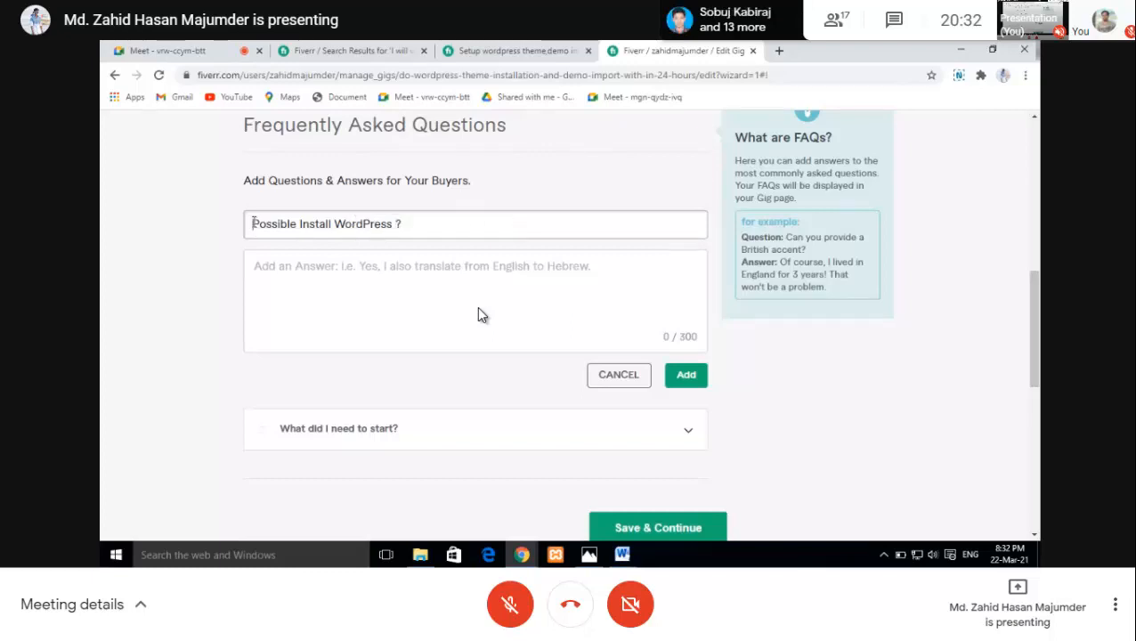
{"action": "key", "text": "ctrl+v"}
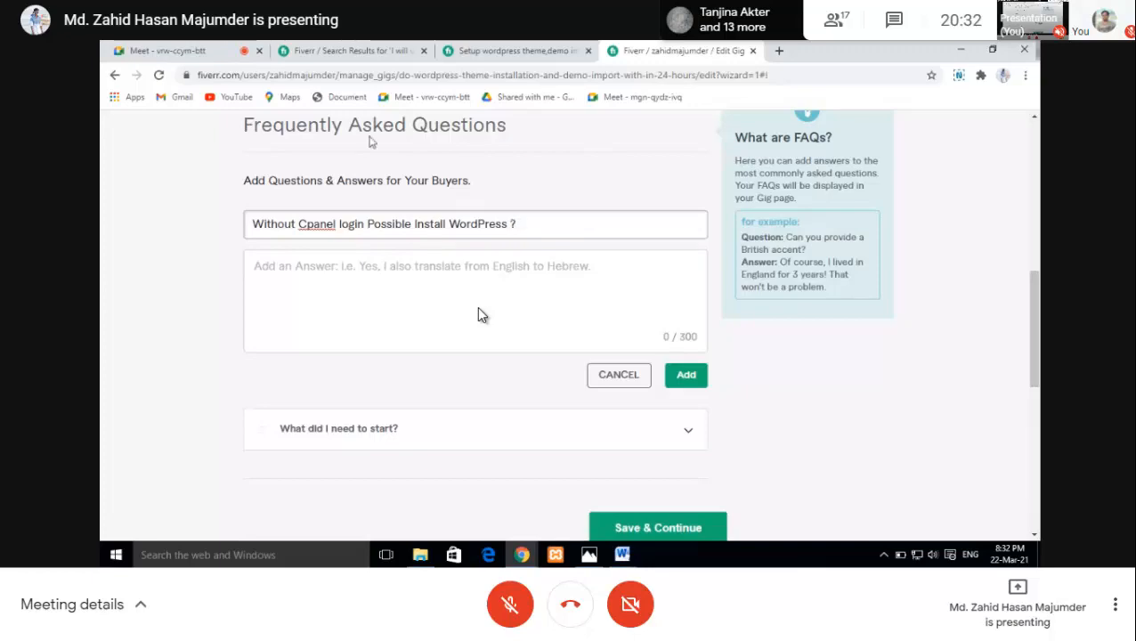
Step: Recheck the reference gig's FAQ and restore the question wording to "Possible Install WordPress Without Cpanel login?"
{"action": "left_click", "coordinate": [325, 51]}
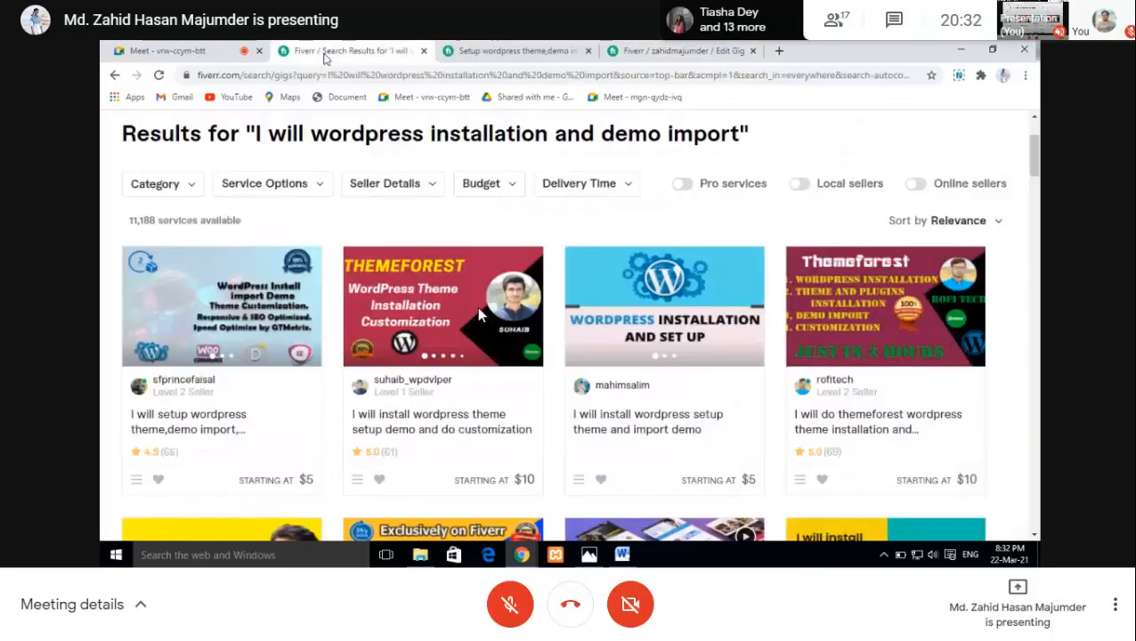
{"action": "left_click", "coordinate": [512, 50]}
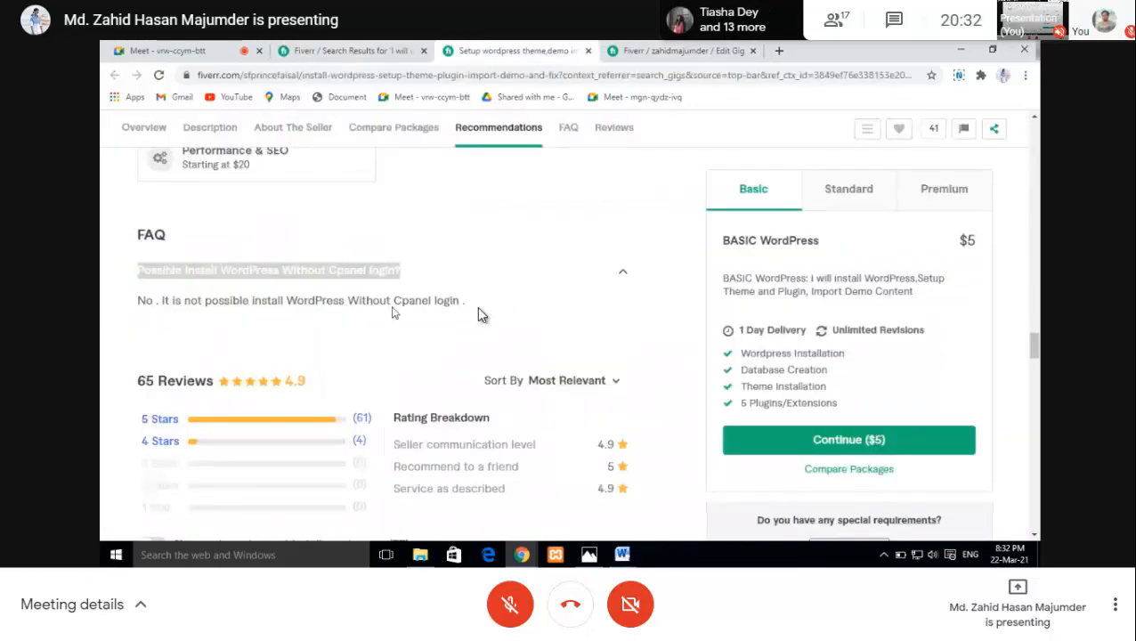
{"action": "left_click", "coordinate": [616, 52]}
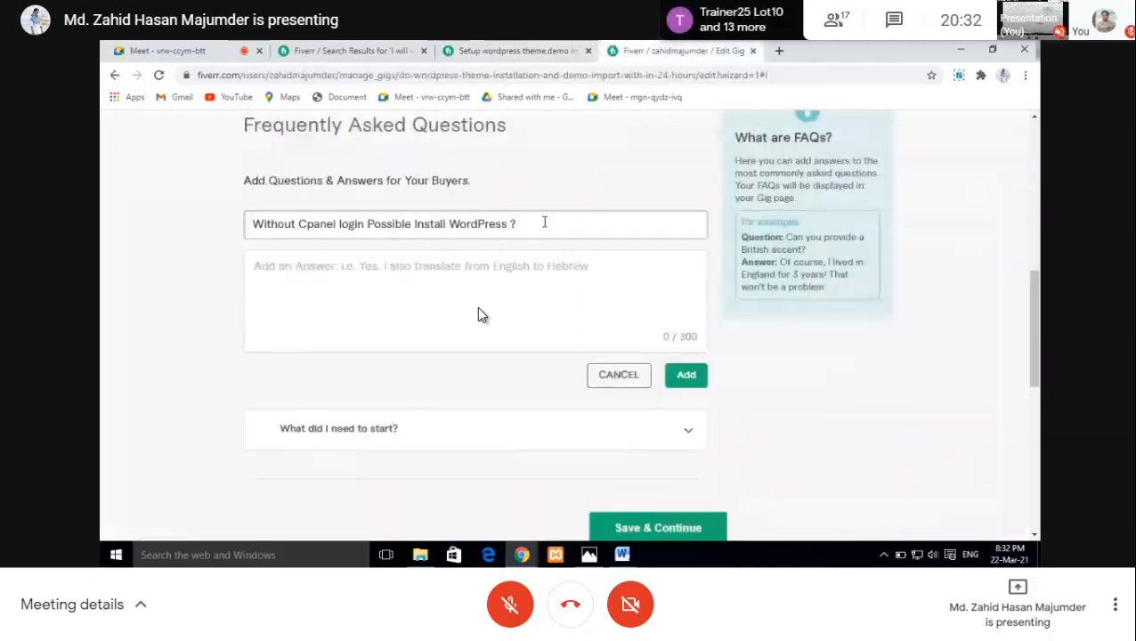
{"action": "left_click_drag", "start_coordinate": [545, 223], "coordinate": [102, 260]}
{"action": "type", "text": "Possible Install WordPress Without Cpanel login?"}
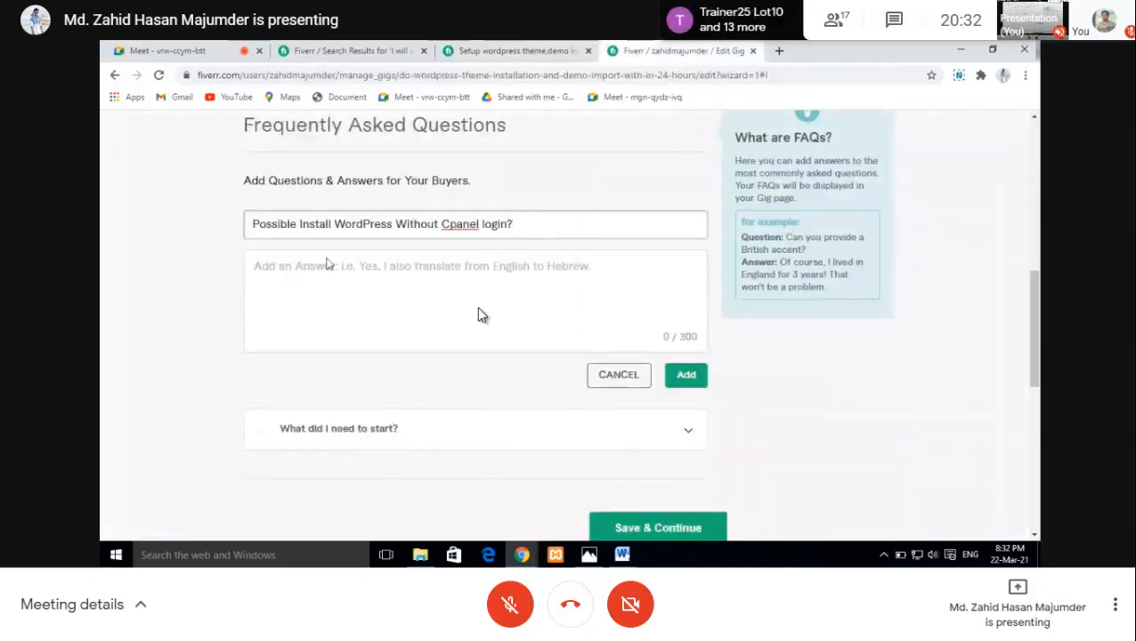
Step: Copy the reference gig's answer "No . It is not possible install WordPress Without Cpanel login ." into the answer field and add the FAQ
{"action": "key", "text": "Tab"}
{"action": "key", "text": "ctrl+shift+Tab"}
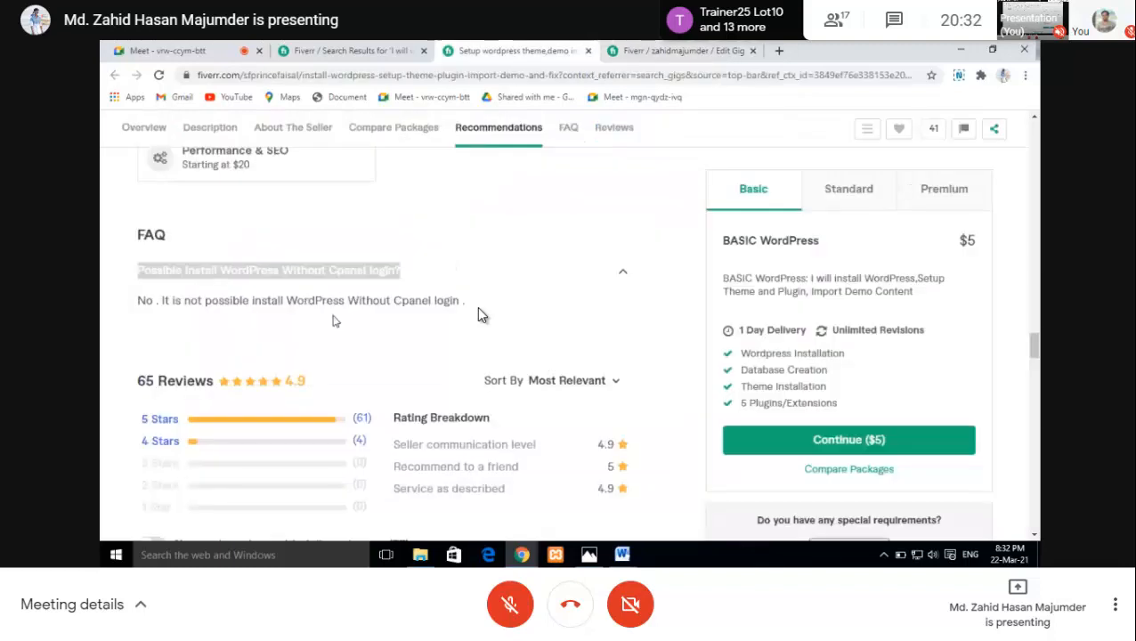
{"action": "left_click_drag", "start_coordinate": [466, 308], "coordinate": [103, 308]}
{"action": "key", "text": "ctrl+c"}
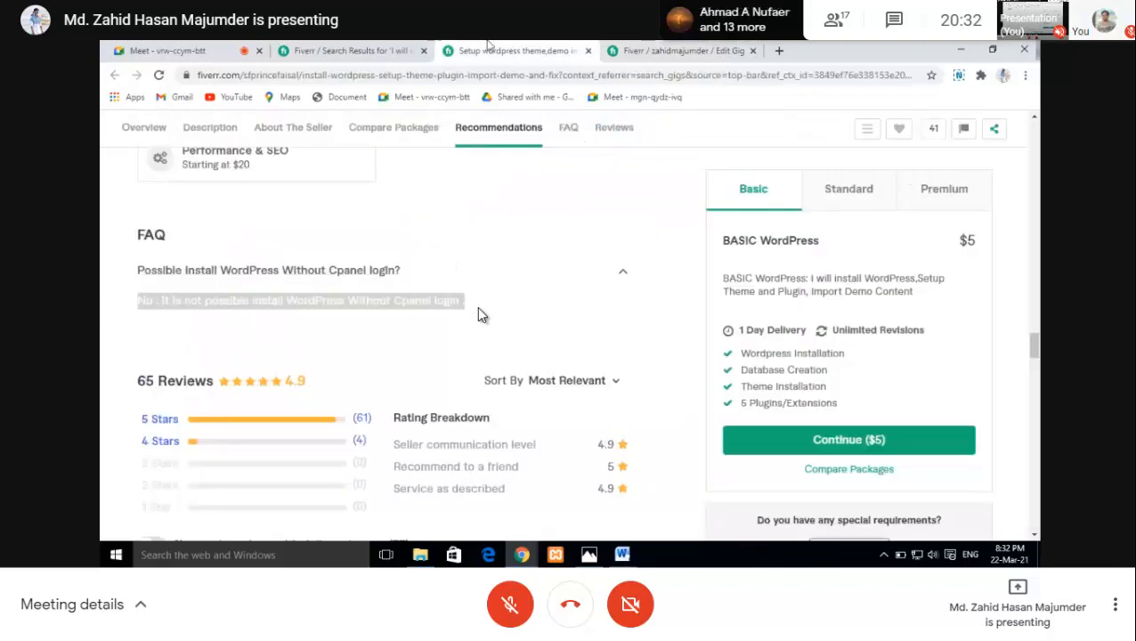
{"action": "key", "text": "ctrl+Tab"}
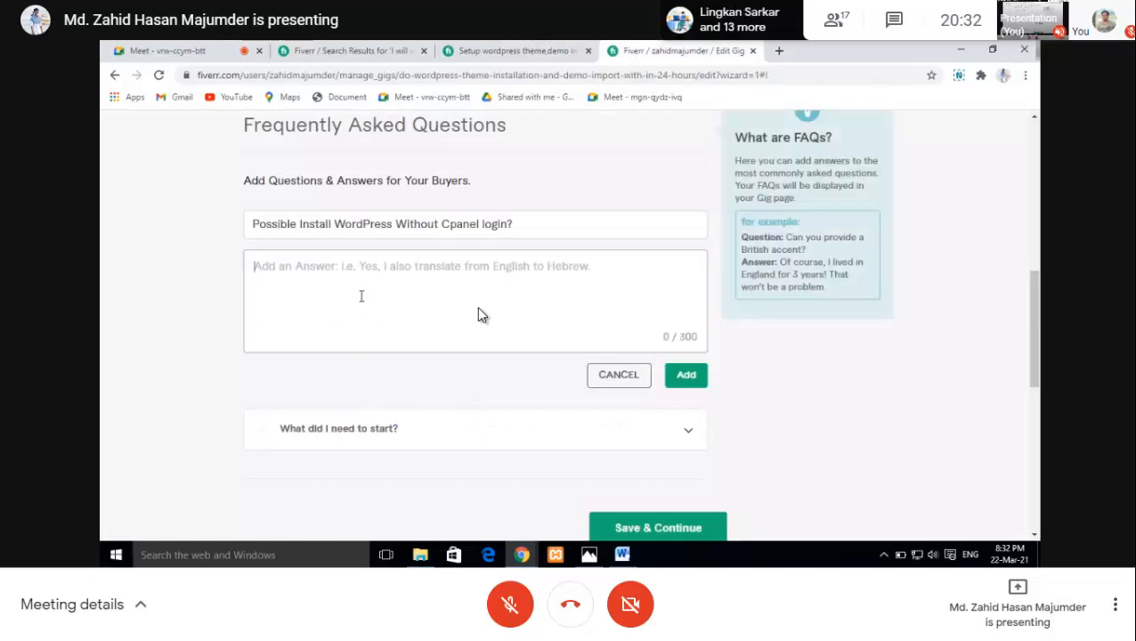
{"action": "key", "text": "ctrl+v"}
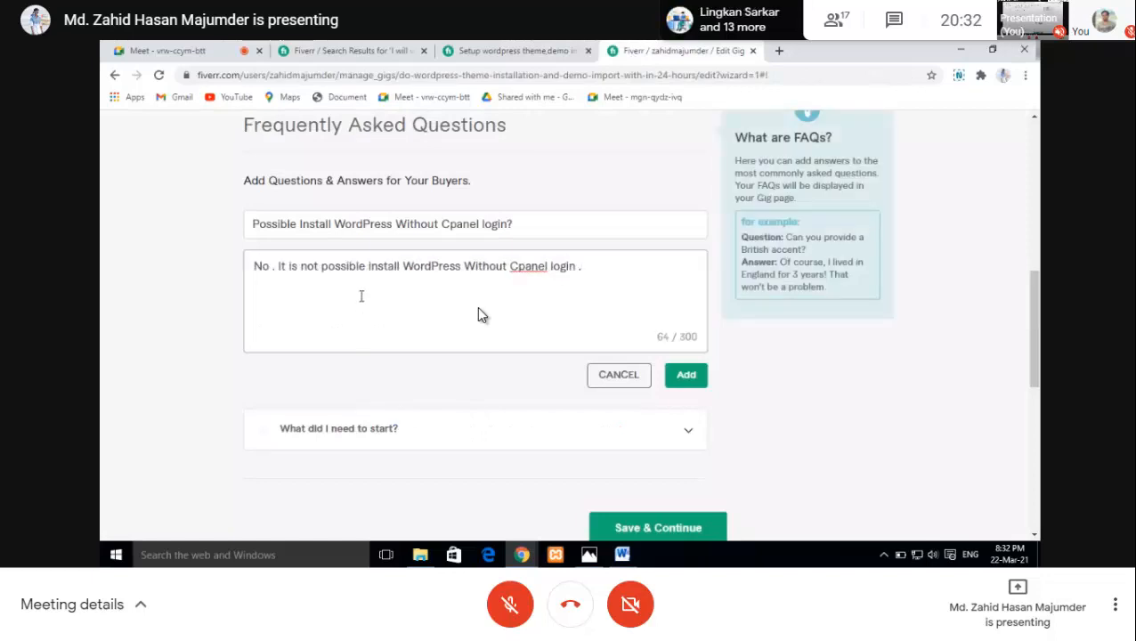
{"action": "left_click", "coordinate": [680, 376]}
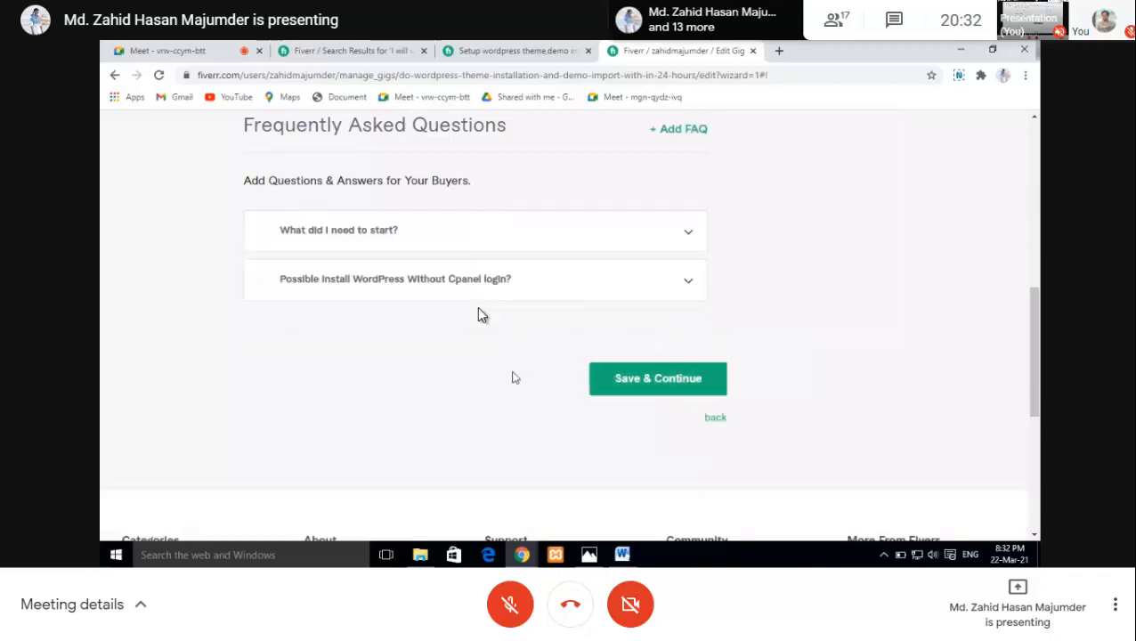
Step: Save the gig's description and FAQs and continue to the Requirements stage
{"action": "scroll", "coordinate": [561, 386], "scroll_direction": "up", "scroll_amount": 5}
{"action": "scroll", "coordinate": [561, 386], "scroll_direction": "down", "scroll_amount": 5}
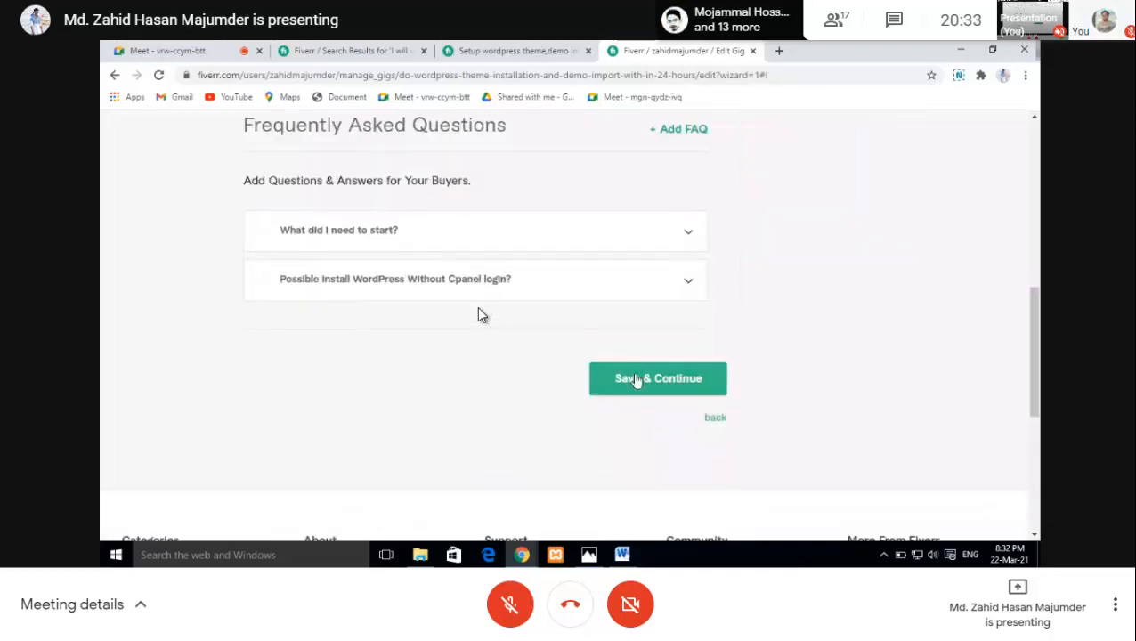
{"action": "left_click", "coordinate": [635, 380]}
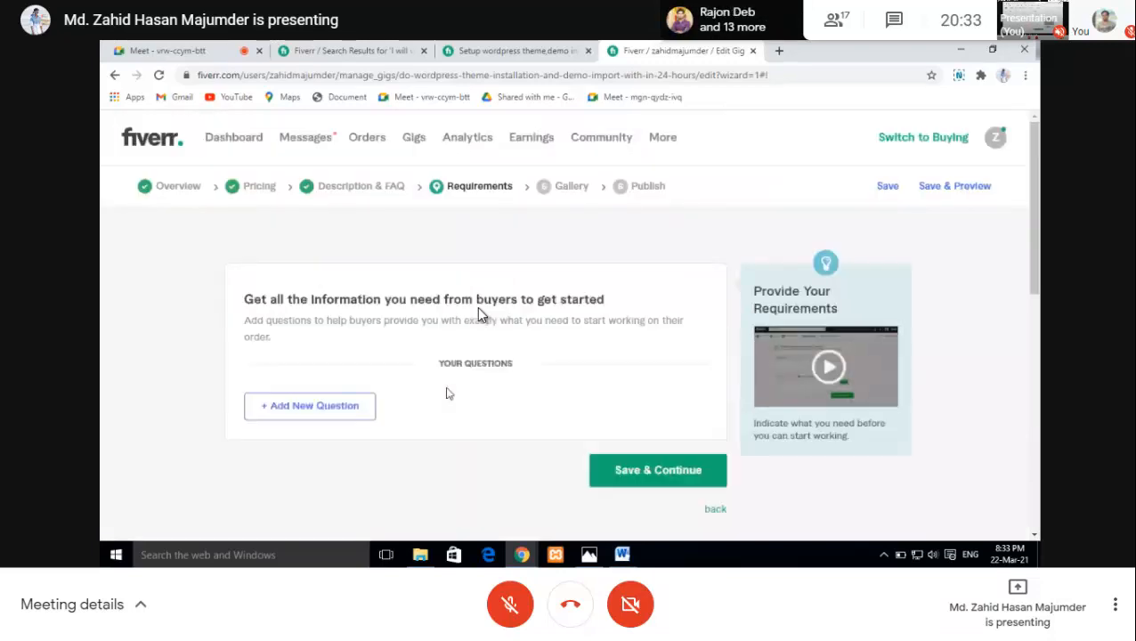
Step: Start a new question for buyers in the gig's requirements
{"action": "left_click", "coordinate": [352, 409]}
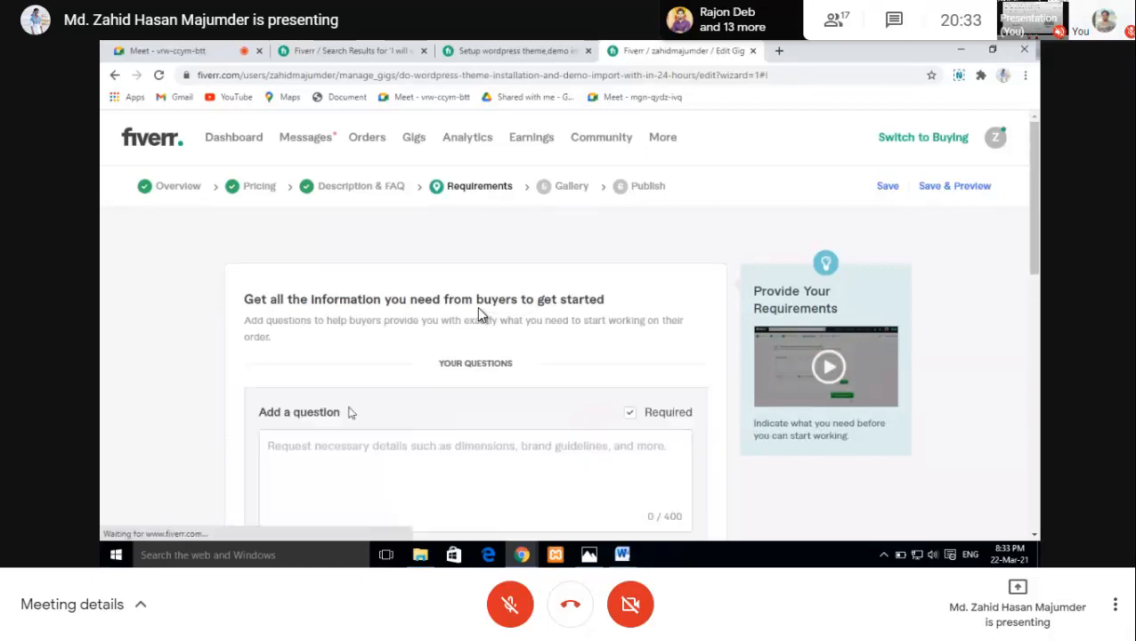
{"action": "scroll", "coordinate": [483, 401], "scroll_direction": "down", "scroll_amount": 2}
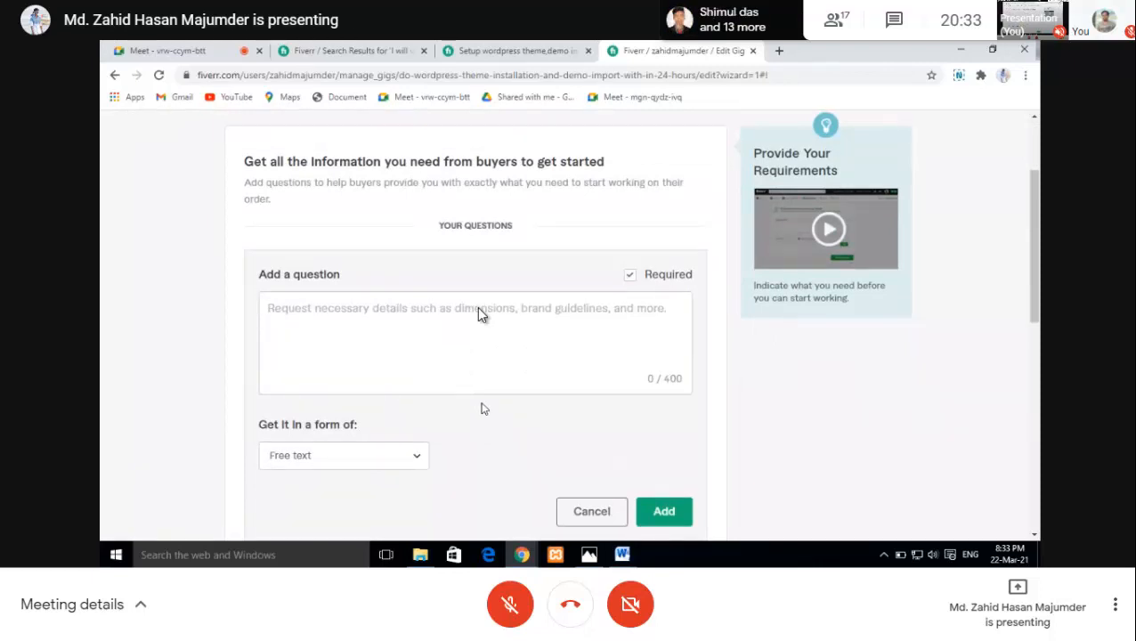
{"action": "left_click", "coordinate": [411, 323]}
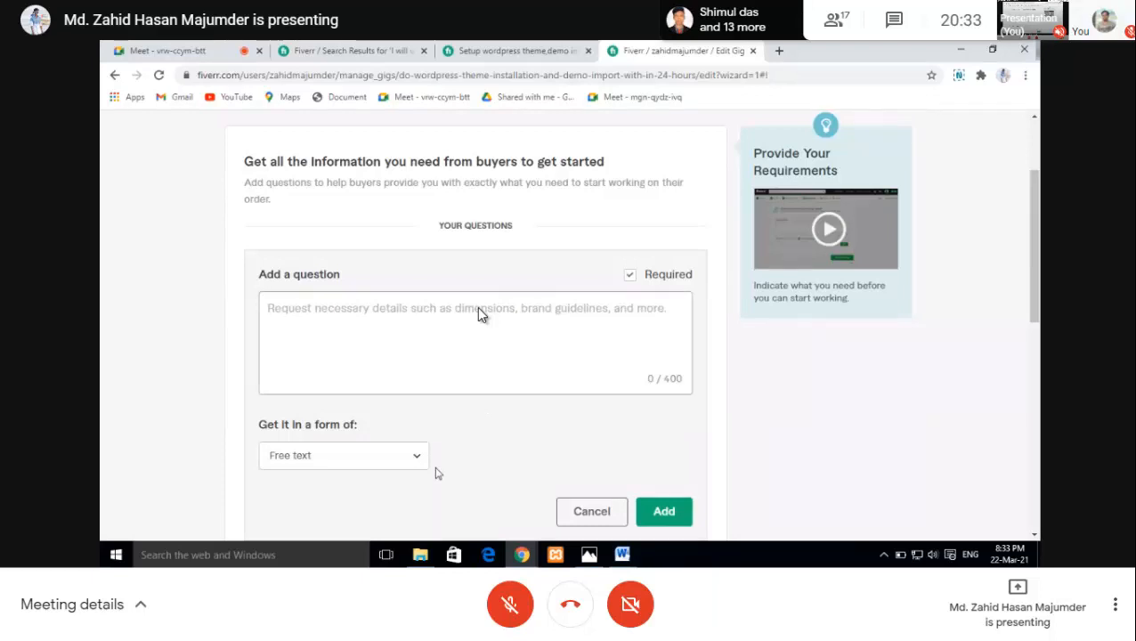
{"action": "type", "text": "pls"}
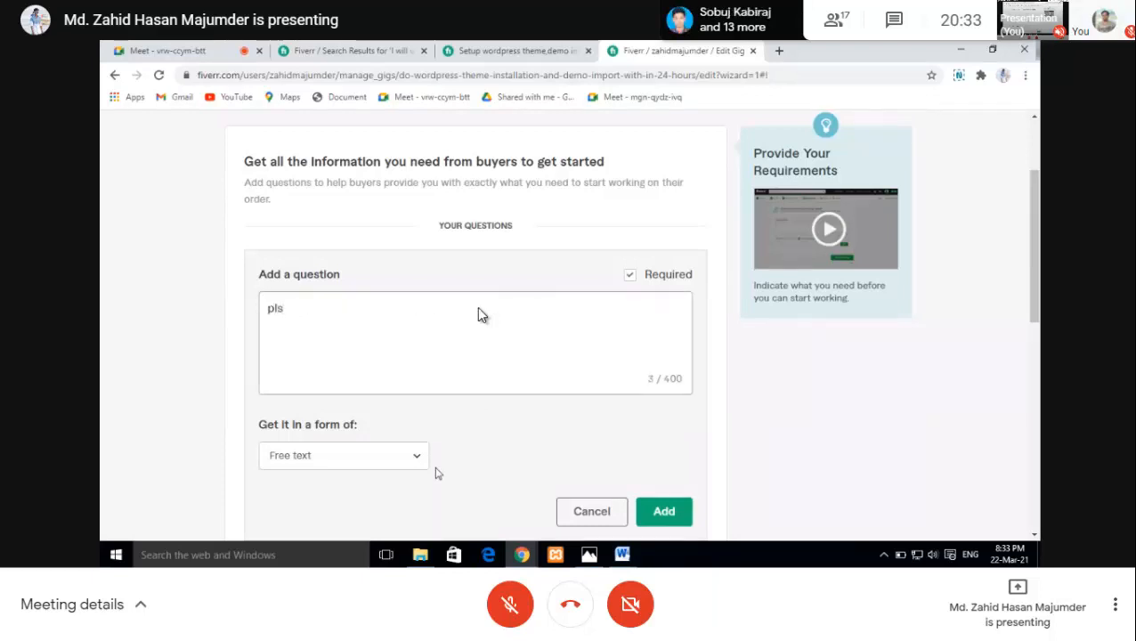
{"action": "type", "text": "e"}
{"action": "key", "text": "BackSpace"}
{"action": "type", "text": "eas"}
{"action": "key", "text": "BackSpace"}
{"action": "key", "text": "BackSpace"}
{"action": "key", "text": "BackSpace"}
{"action": "key", "text": "BackSpace"}
{"action": "key", "text": "BackSpace"}
{"action": "type", "text": "le"}
{"action": "key", "text": "BackSpace"}
{"action": "key", "text": "BackSpace"}
{"action": "key", "text": "BackSpace"}
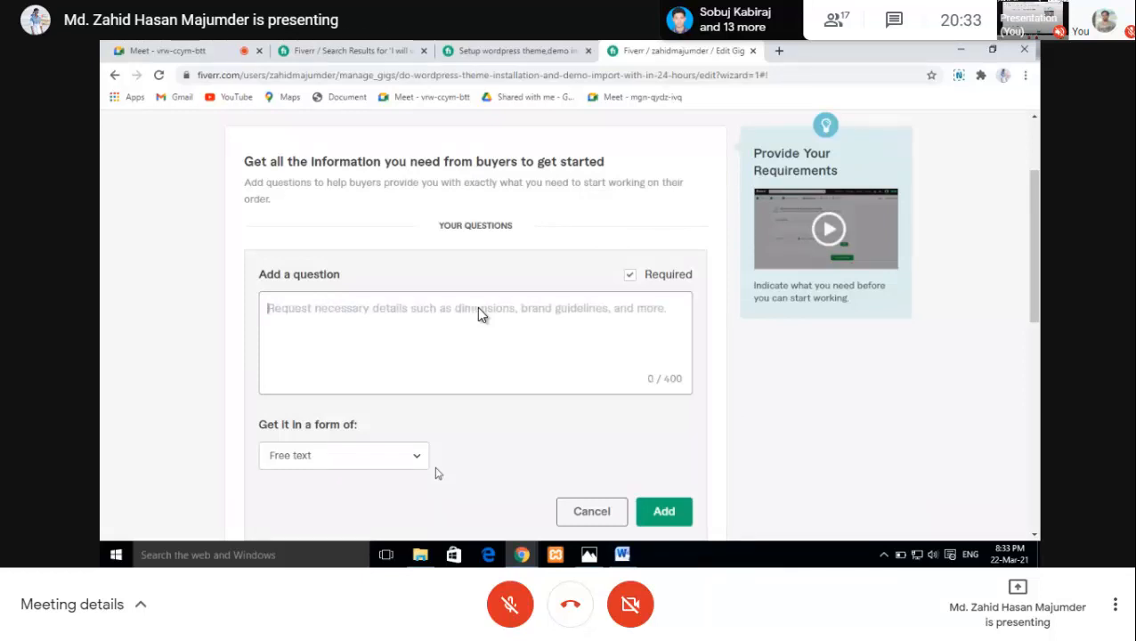
{"action": "type", "text": "i"}
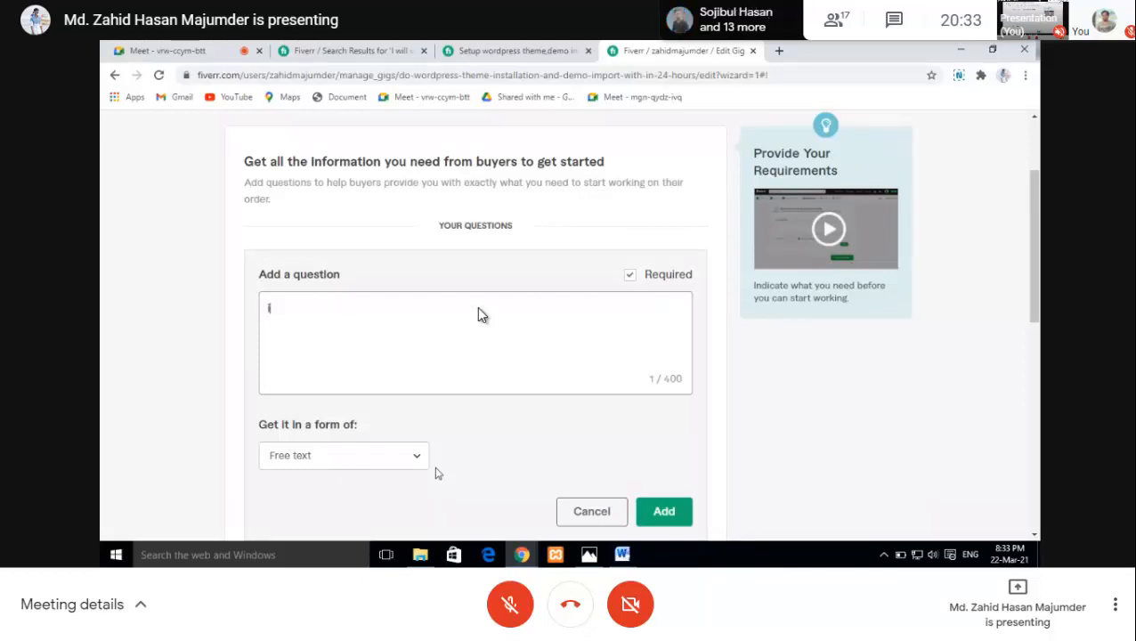
{"action": "key", "text": "BackSpace"}
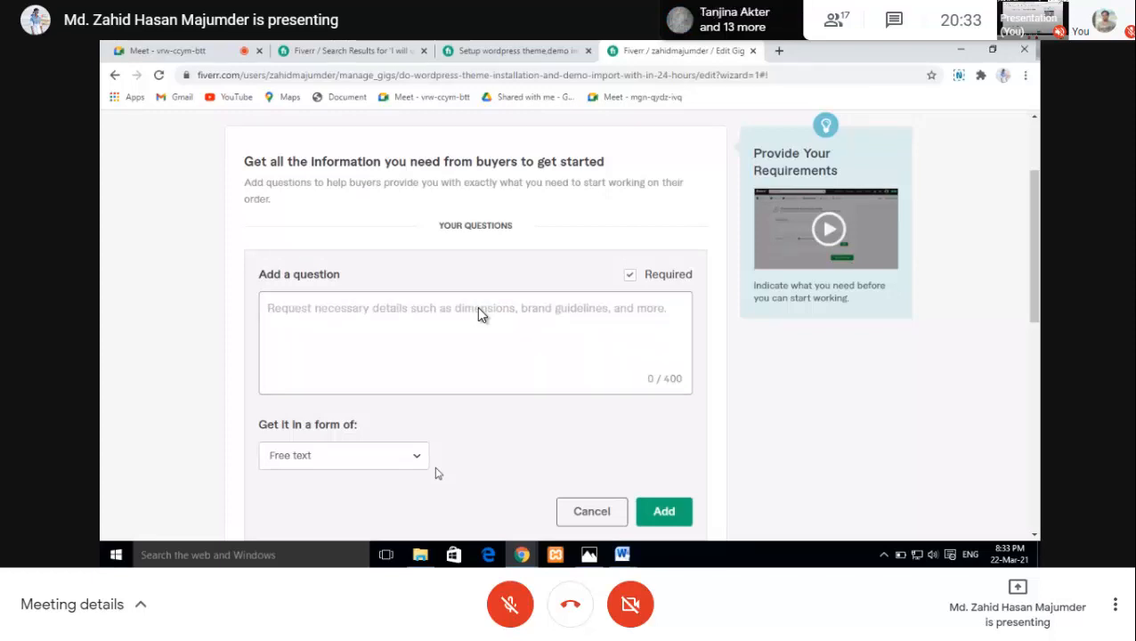
{"action": "type", "text": "if"}
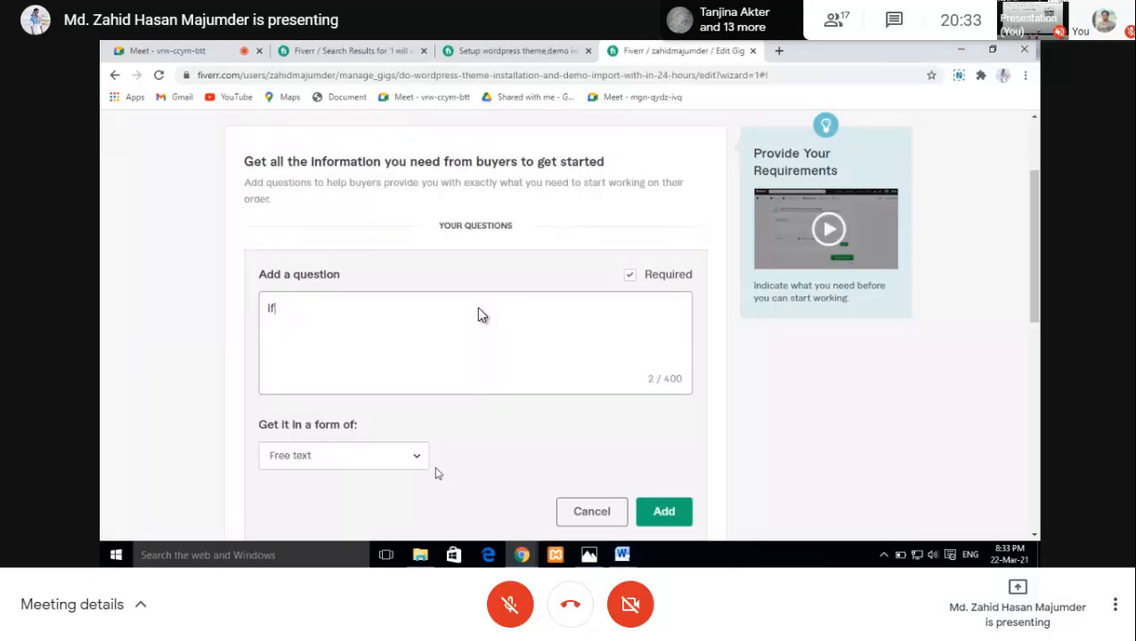
{"action": "key", "text": "BackSpace"}
{"action": "key", "text": "BackSpace"}
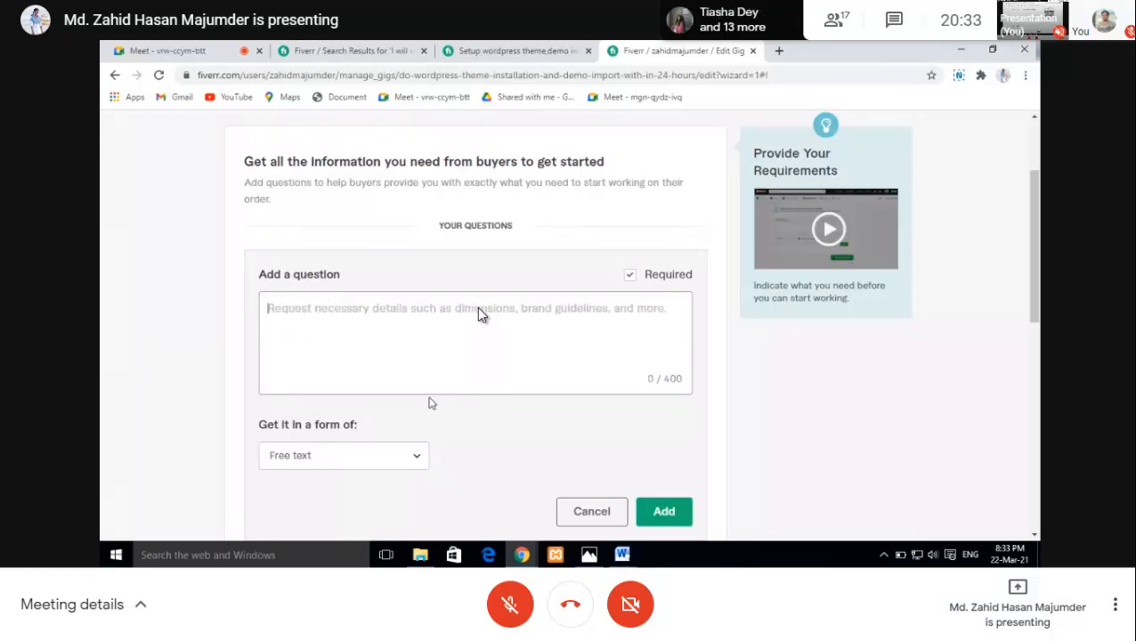
Step: Begin the buyer question with the text "provide me cpanel access"
{"action": "type", "text": "pro"}
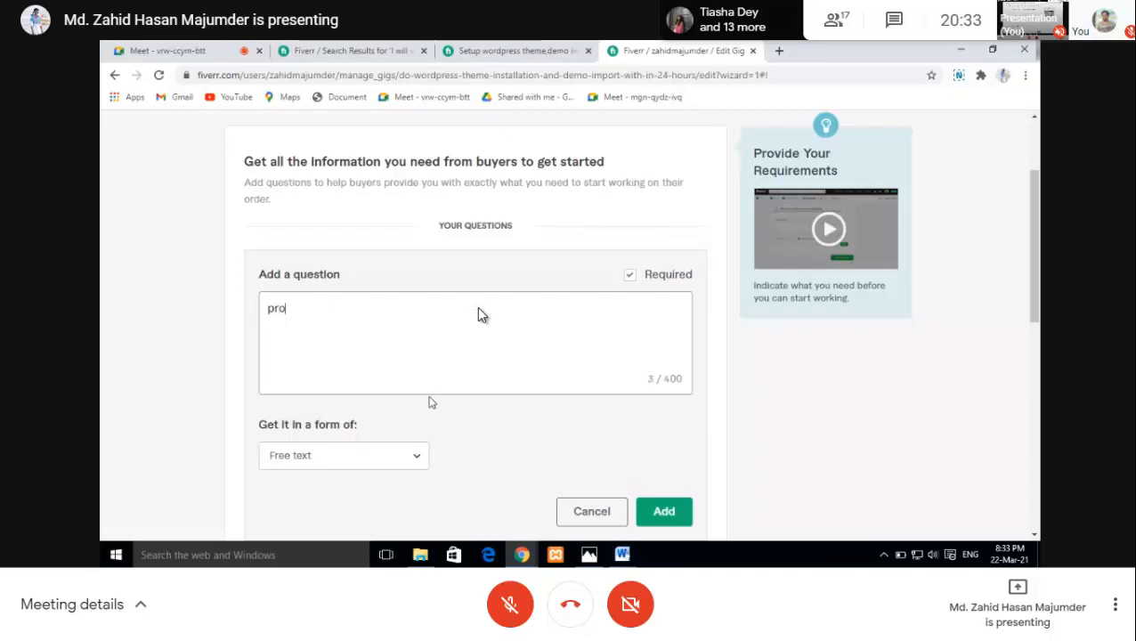
{"action": "type", "text": "vide "}
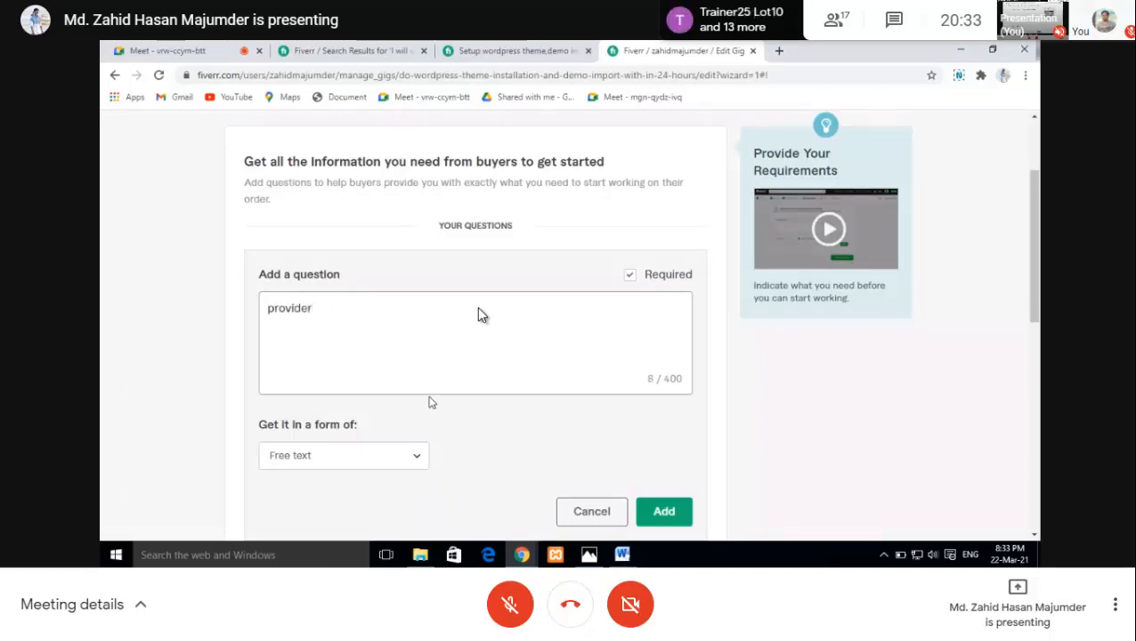
{"action": "type", "text": "me cpa"}
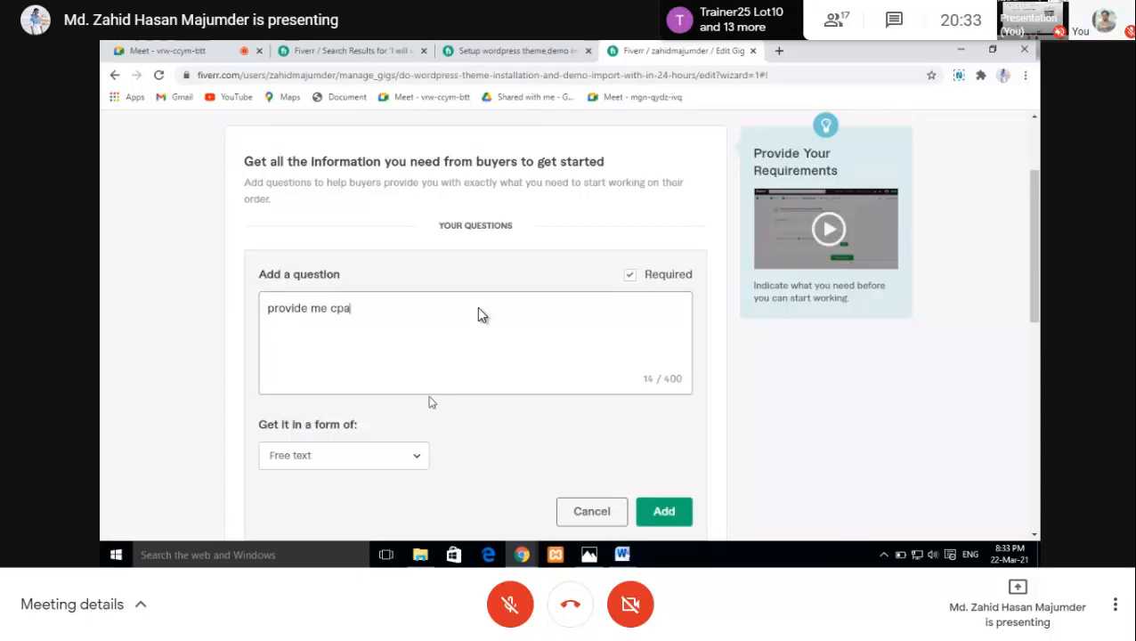
{"action": "type", "text": "nel"}
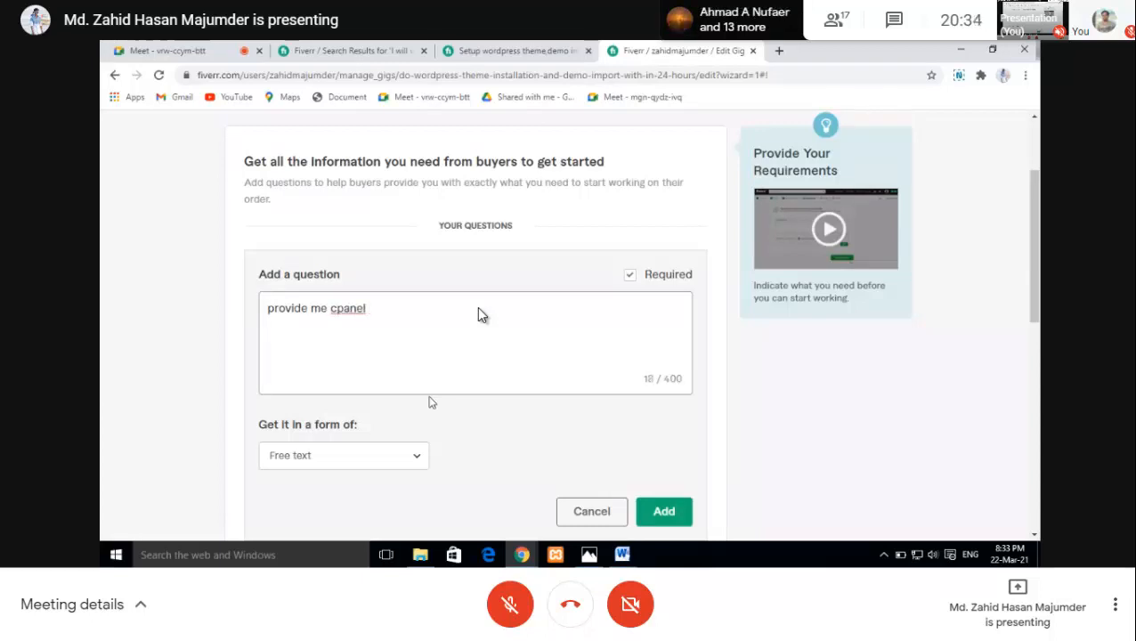
{"action": "type", "text": " e"}
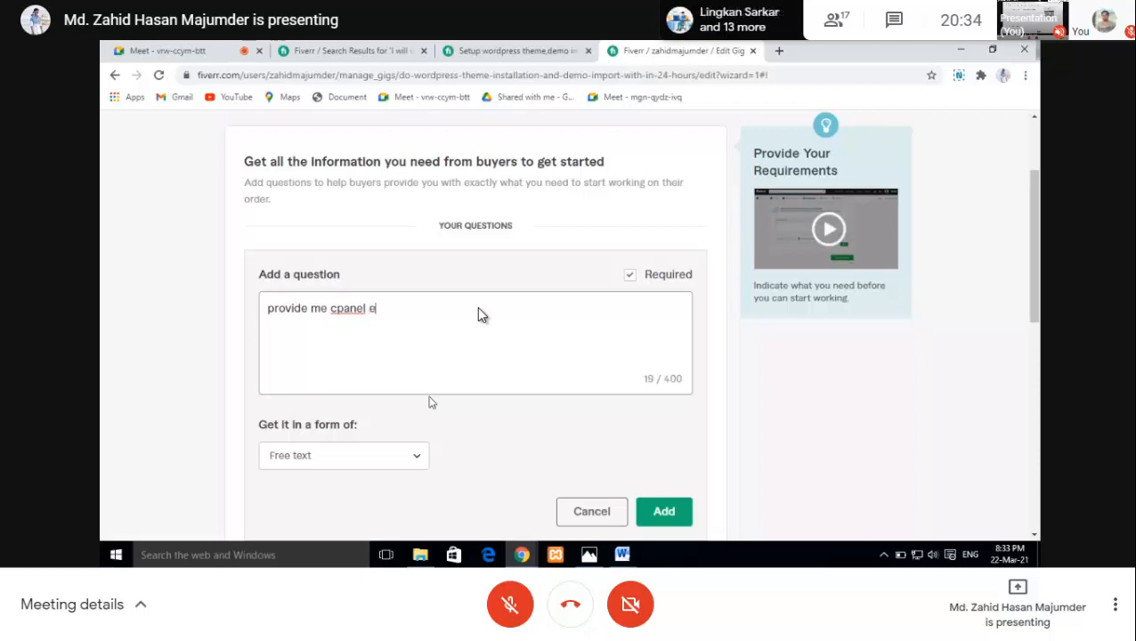
{"action": "type", "text": "c"}
{"action": "key", "text": "BackSpace"}
{"action": "type", "text": "ccess "}
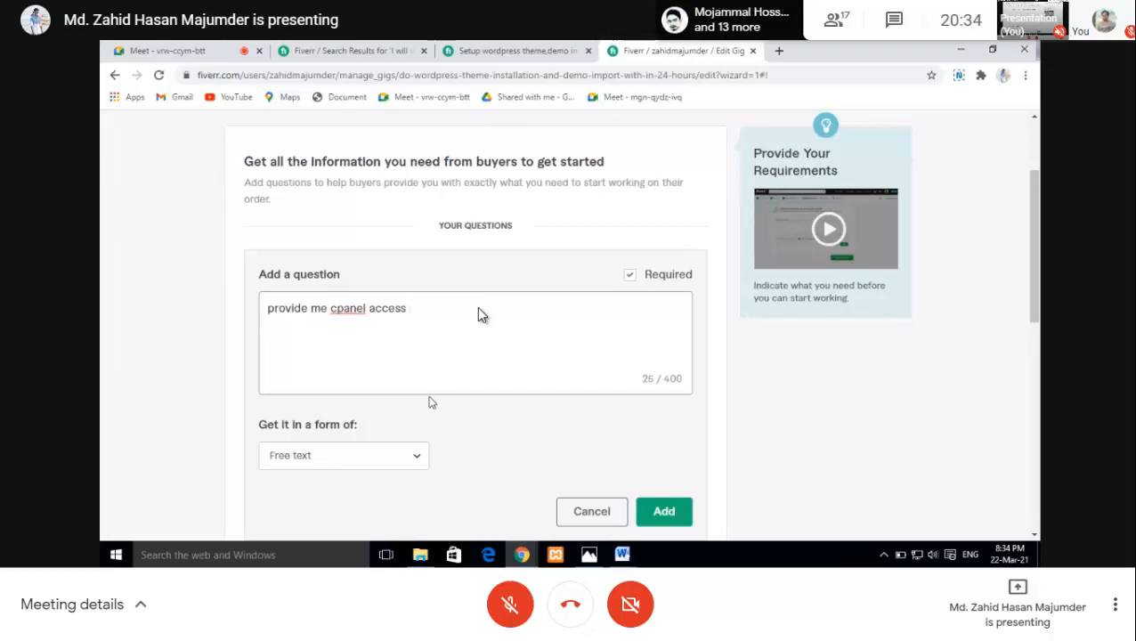
Step: Extend the buyer question with the condition ", if you want to install wordpress"
{"action": "type", "text": "if you"}
{"action": "key", "text": "Left"}
{"action": "key", "text": "Left"}
{"action": "key", "text": "Left"}
{"action": "key", "text": "Left"}
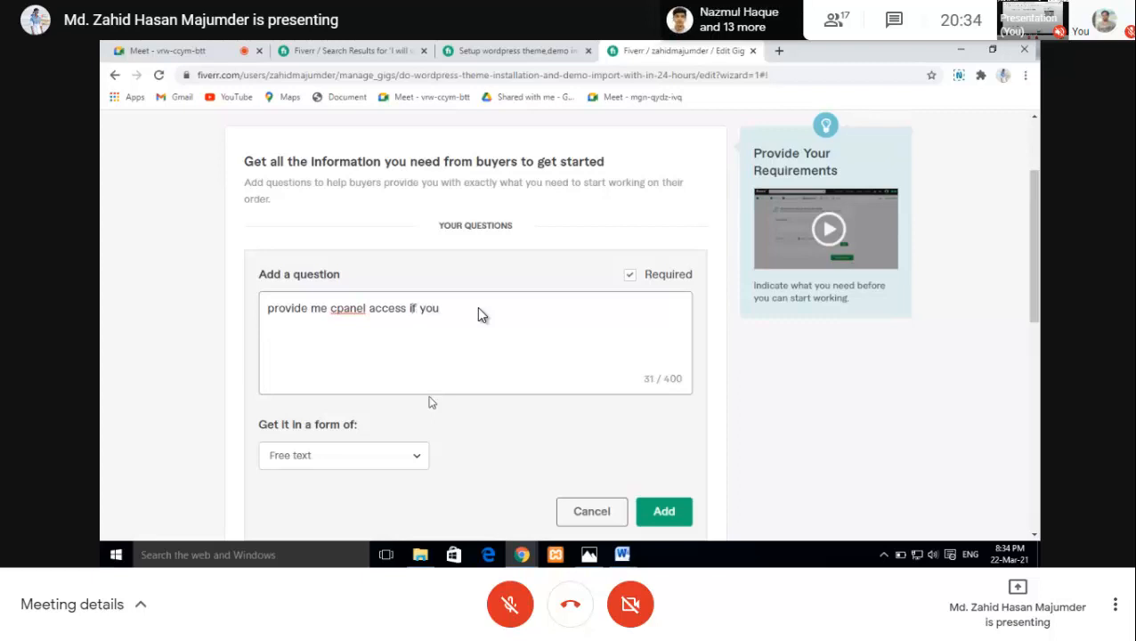
{"action": "key", "text": "Left"}
{"action": "type", "text": ","}
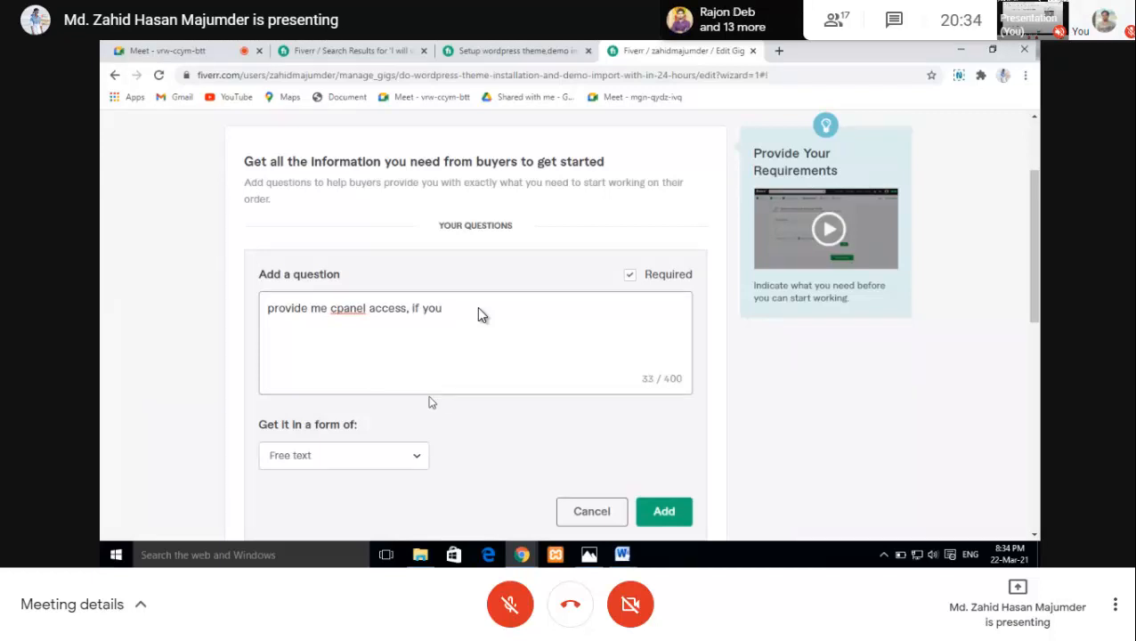
{"action": "type", "text": "w"}
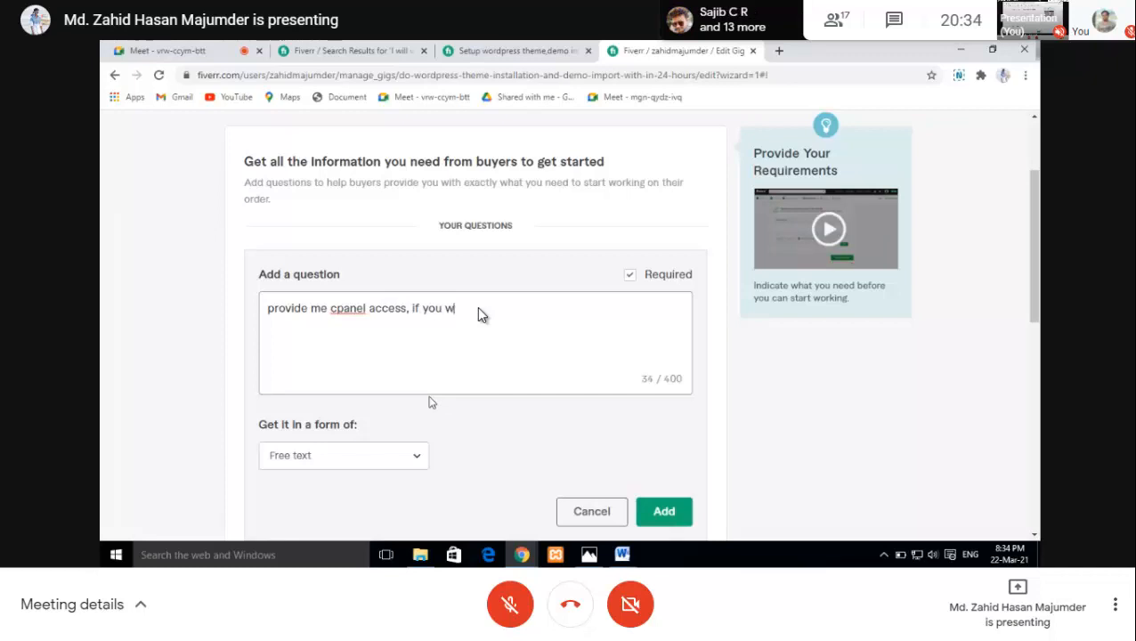
{"action": "type", "text": "ant to i"}
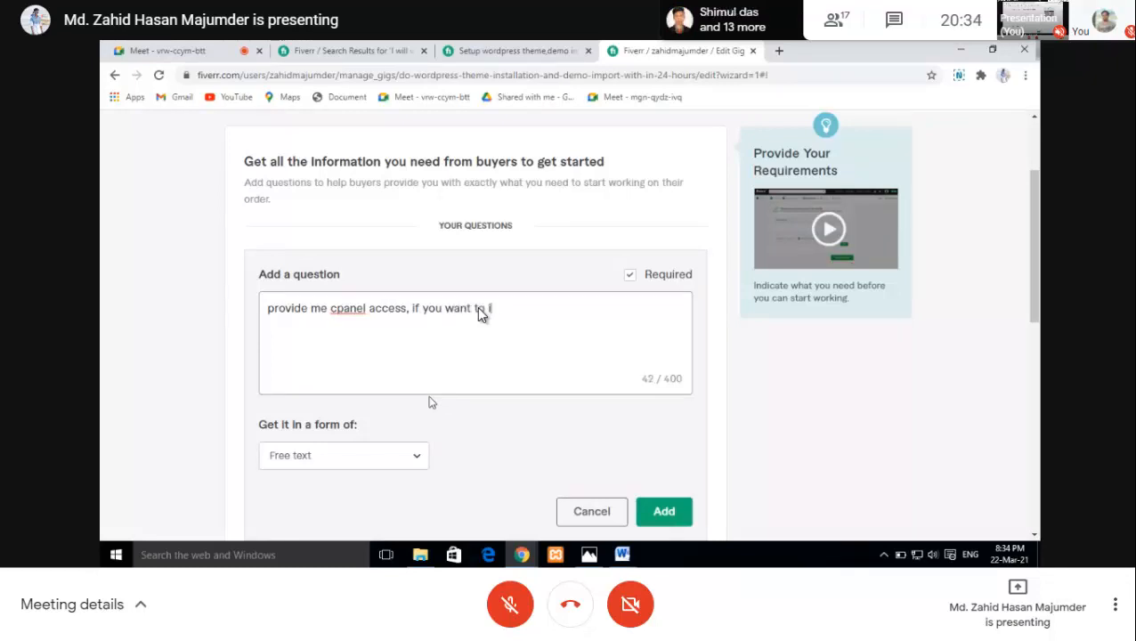
{"action": "type", "text": "nstal"}
{"action": "key", "text": "BackSpace"}
{"action": "type", "text": "l wordpr"}
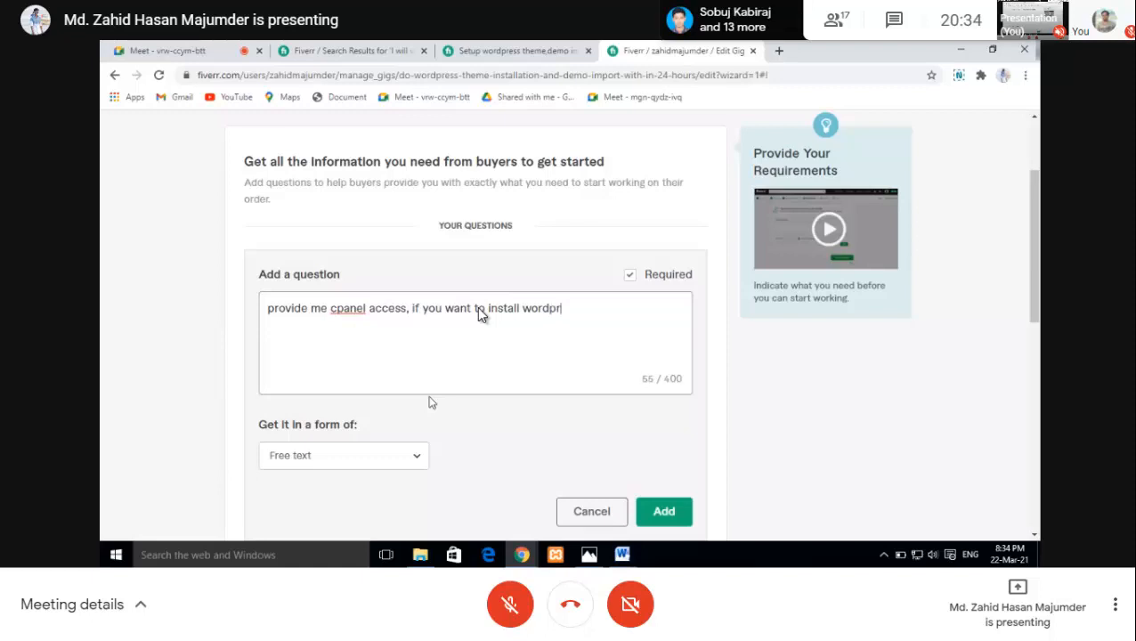
{"action": "type", "text": "ess"}
Step: Finish the buyer question's wording with "and your requirement."
{"action": "type", "text": "and"}
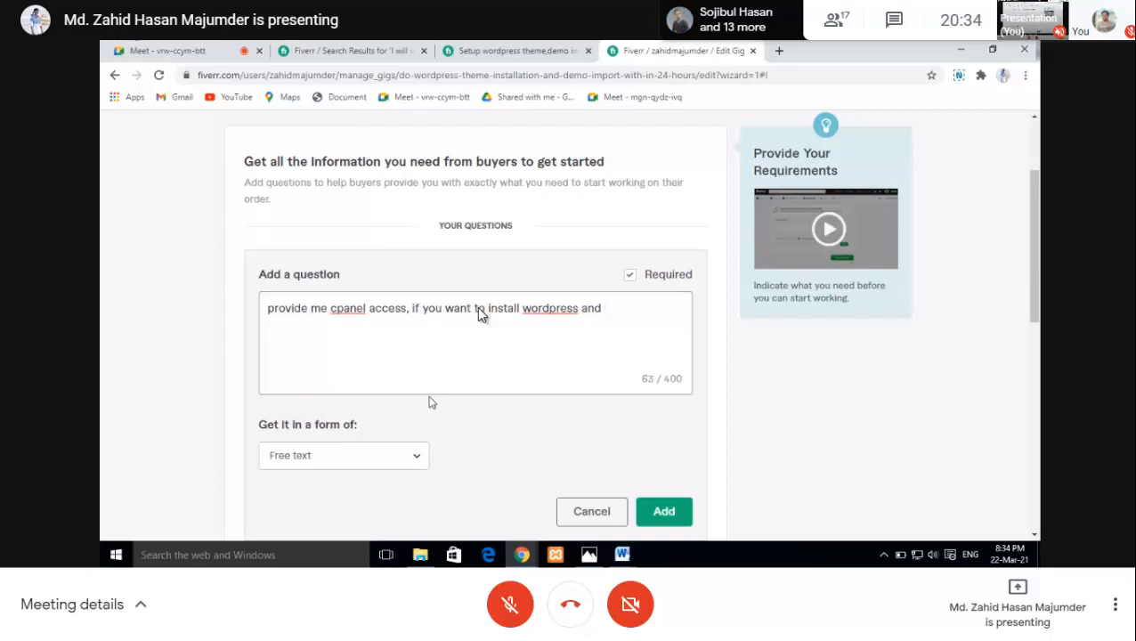
{"action": "type", "text": " your"}
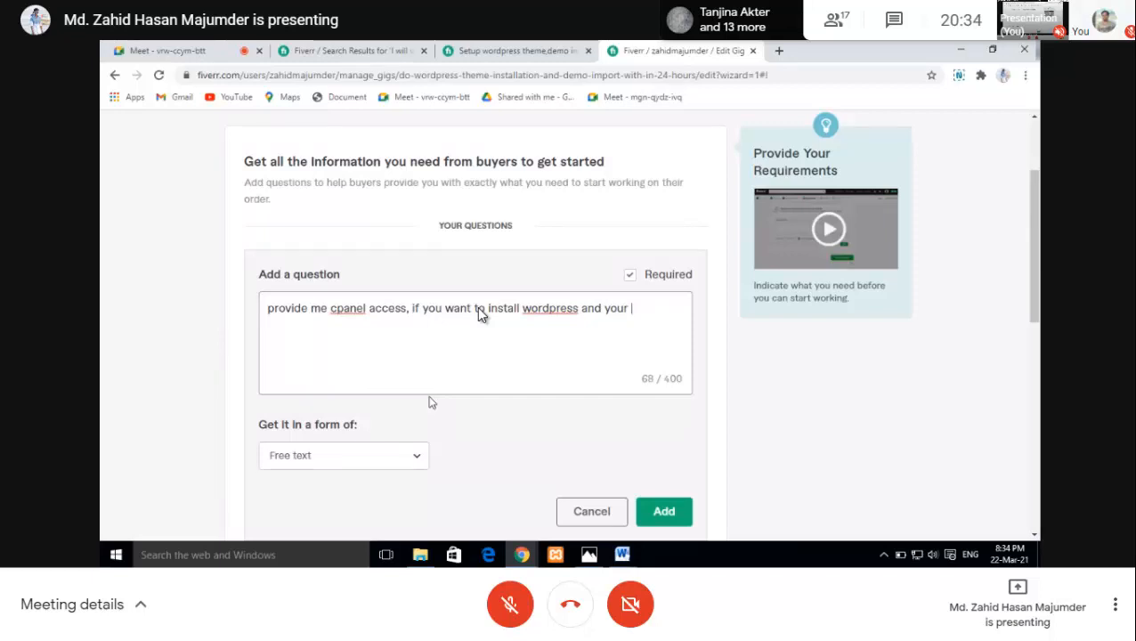
{"action": "type", "text": "e"}
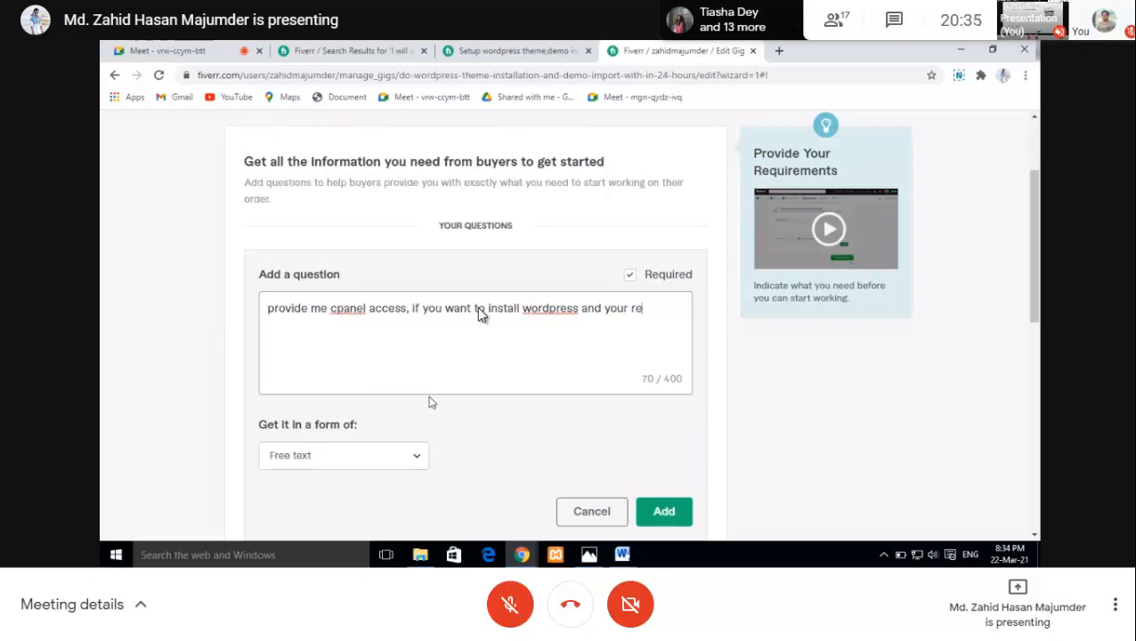
{"action": "scroll", "coordinate": [478, 313], "scroll_direction": "up", "scroll_amount": 3}
{"action": "scroll", "coordinate": [478, 314], "scroll_direction": "down", "scroll_amount": 1}
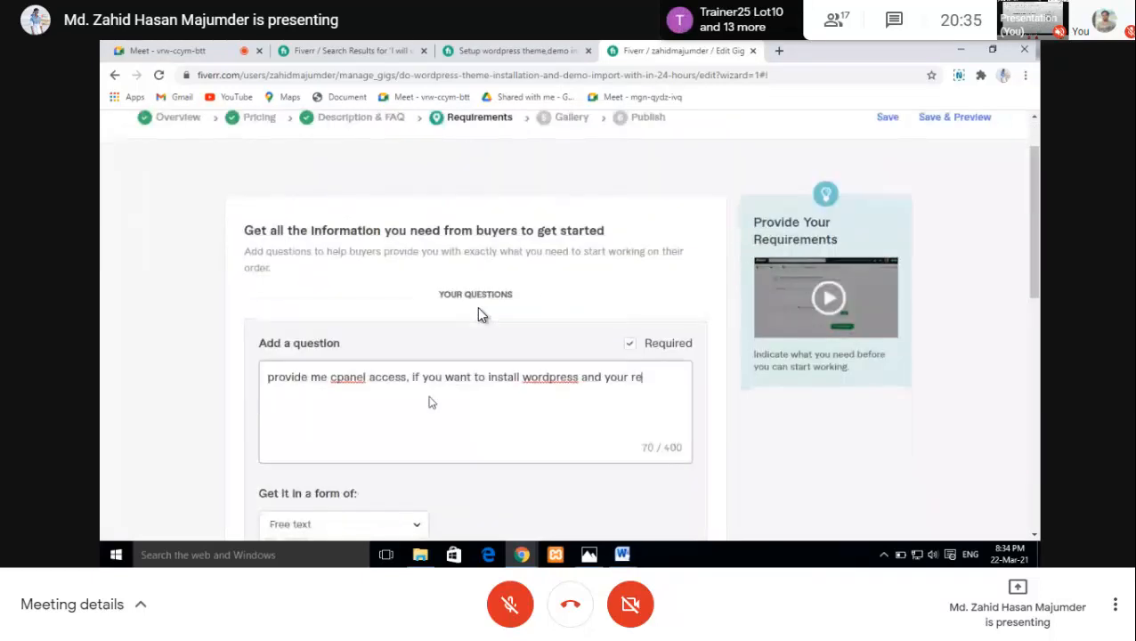
{"action": "type", "text": "qu"}
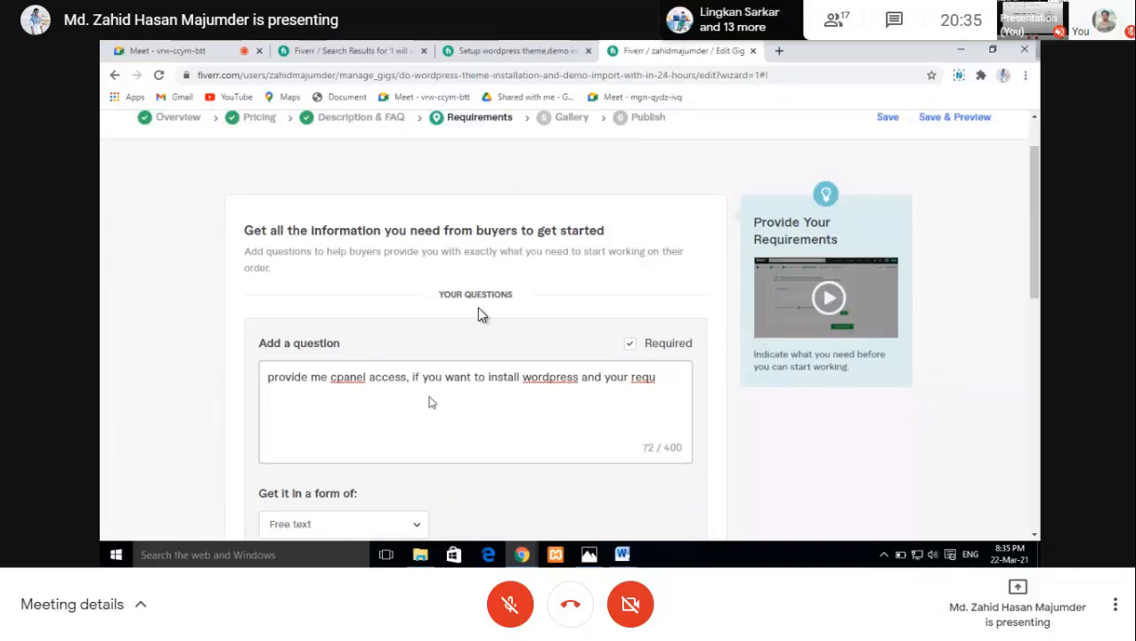
{"action": "type", "text": "r"}
{"action": "key", "text": "BackSpace"}
{"action": "type", "text": "irement"}
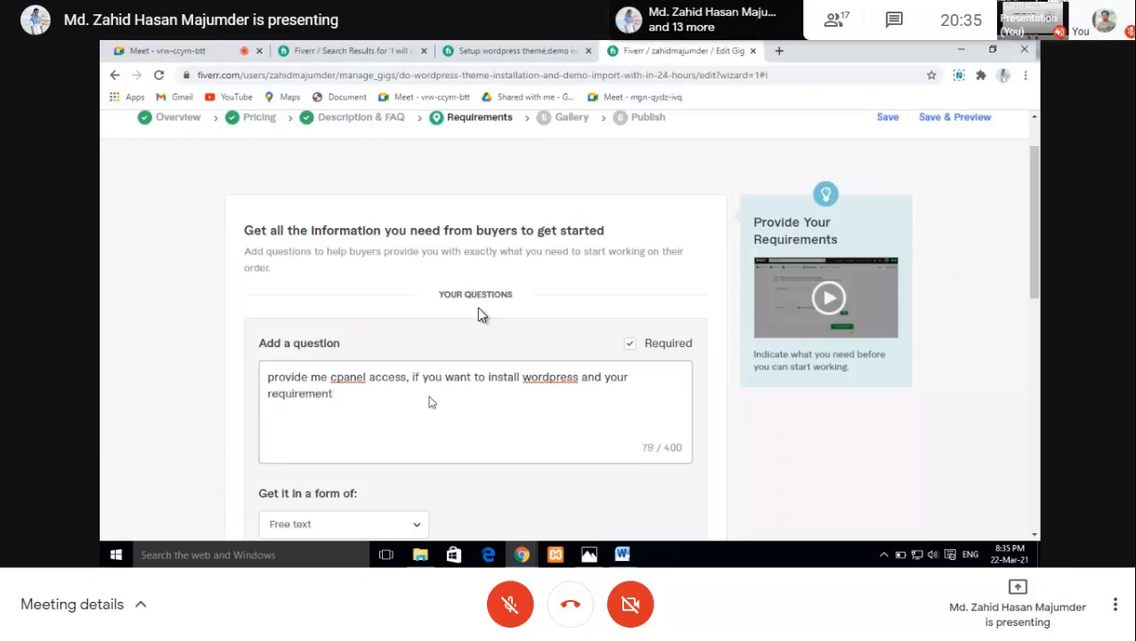
{"action": "type", "text": "."}
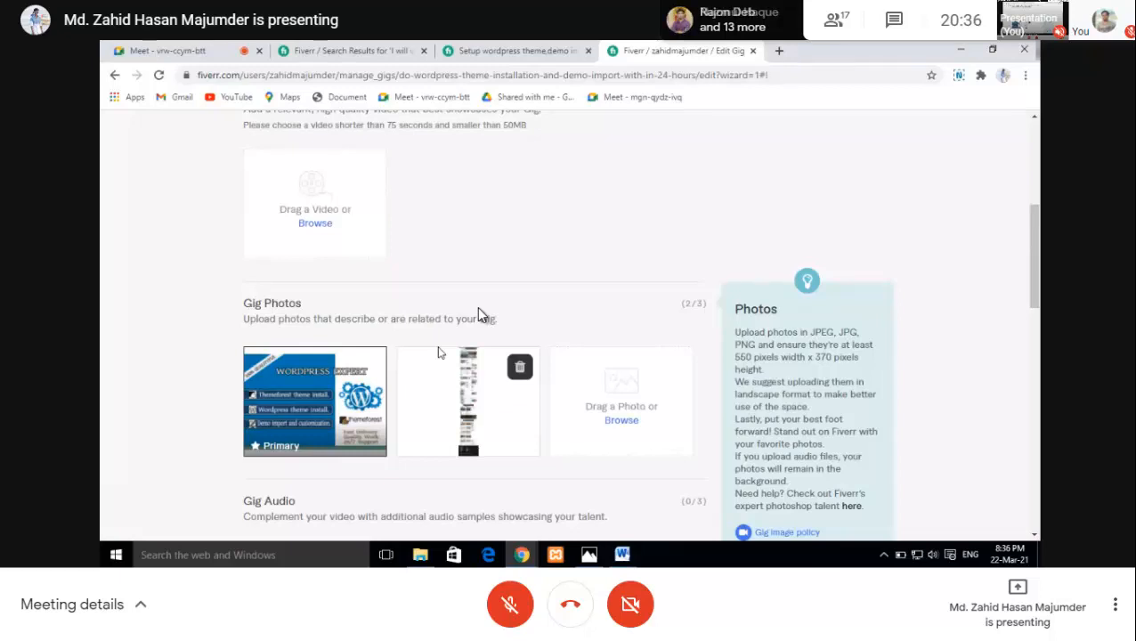
Step: Leave the gig's audio and PDF slots empty, save the gallery and continue to the Publish stage
{"action": "scroll", "coordinate": [438, 352], "scroll_direction": "down", "scroll_amount": 1}
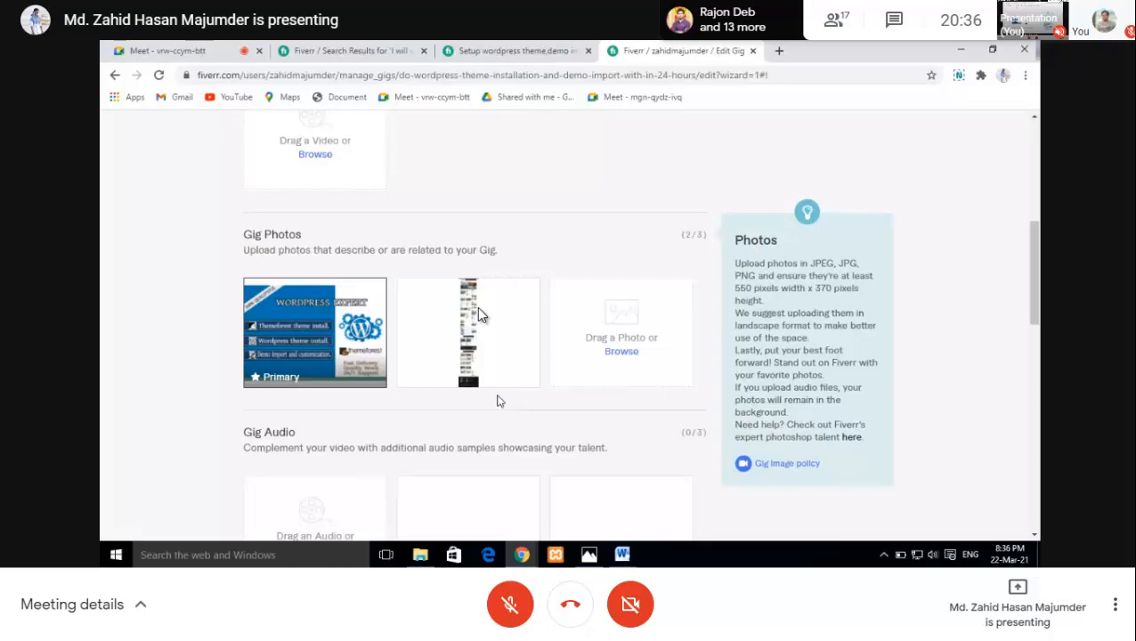
{"action": "scroll", "coordinate": [479, 313], "scroll_direction": "down", "scroll_amount": 6}
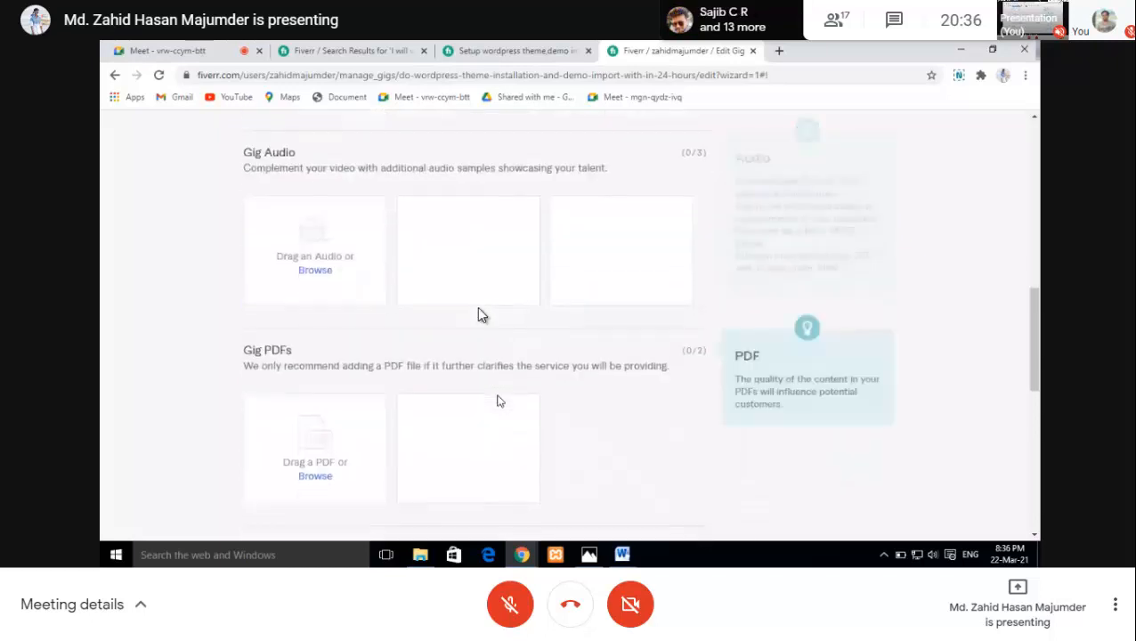
{"action": "scroll", "coordinate": [479, 313], "scroll_direction": "up", "scroll_amount": 2}
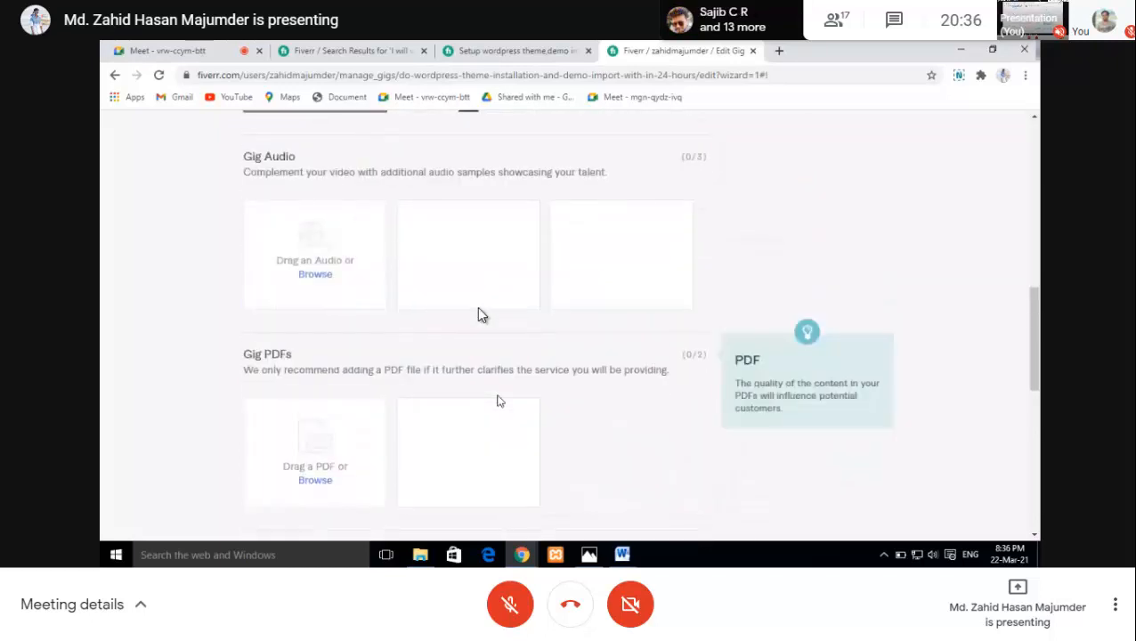
{"action": "scroll", "coordinate": [479, 313], "scroll_direction": "down", "scroll_amount": 1}
{"action": "scroll", "coordinate": [498, 401], "scroll_direction": "down", "scroll_amount": 2}
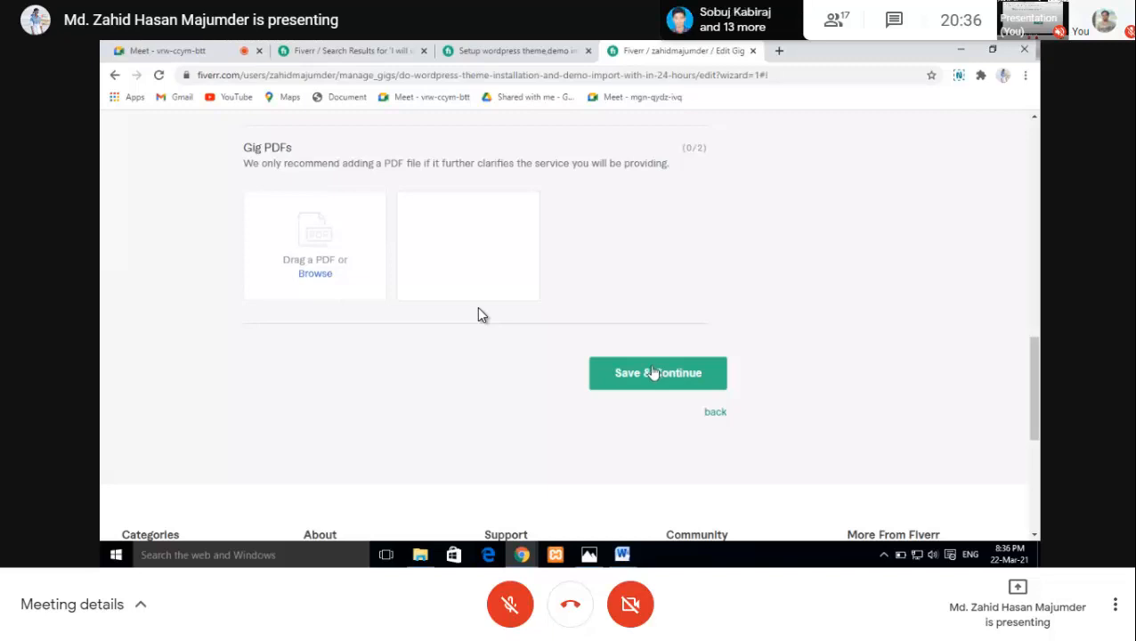
{"action": "left_click", "coordinate": [646, 372]}
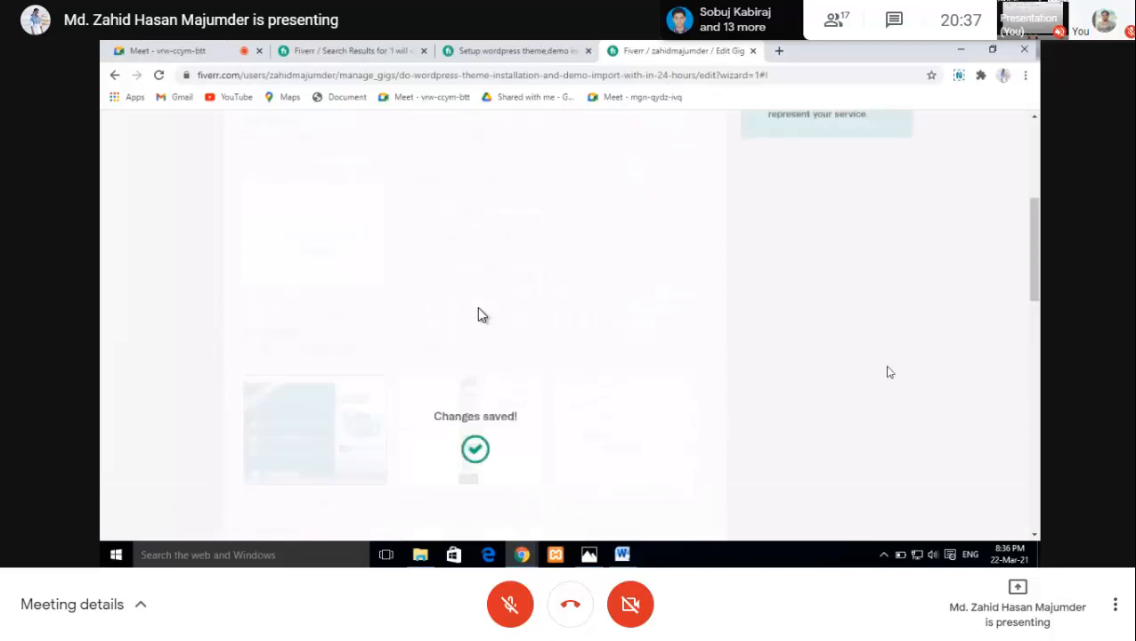
Step: Answer No to the Form W-9 question about being a U.S. person, save it and dismiss the confirmation
{"action": "scroll", "coordinate": [886, 377], "scroll_direction": "down", "scroll_amount": 1}
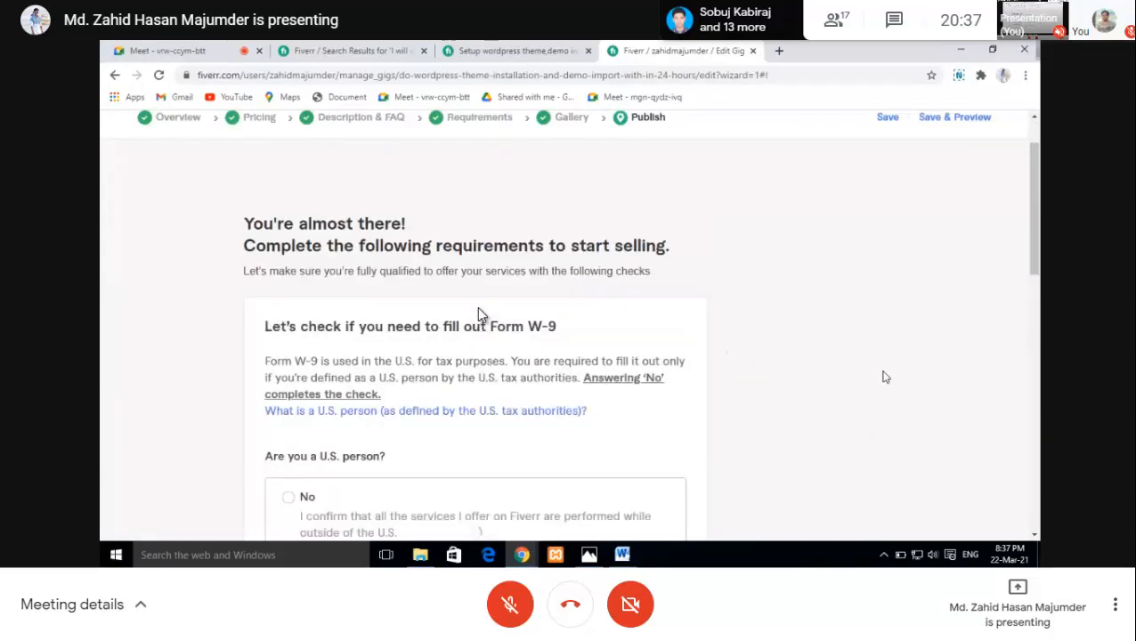
{"action": "scroll", "coordinate": [884, 377], "scroll_direction": "down", "scroll_amount": 2}
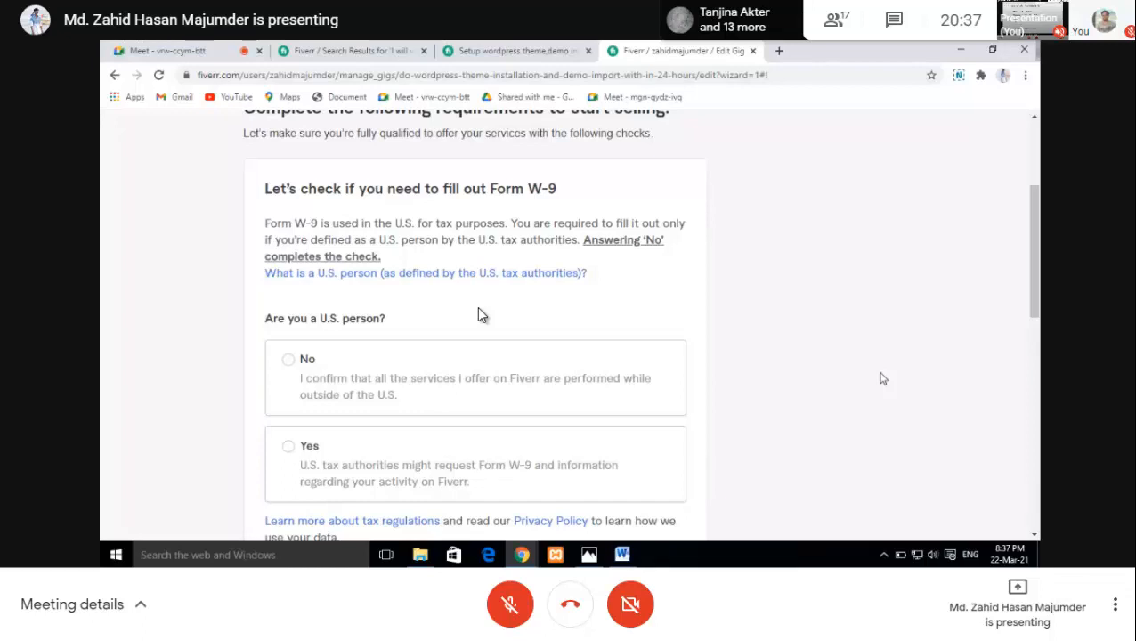
{"action": "left_click", "coordinate": [290, 362]}
{"action": "scroll", "coordinate": [499, 413], "scroll_direction": "down", "scroll_amount": 2}
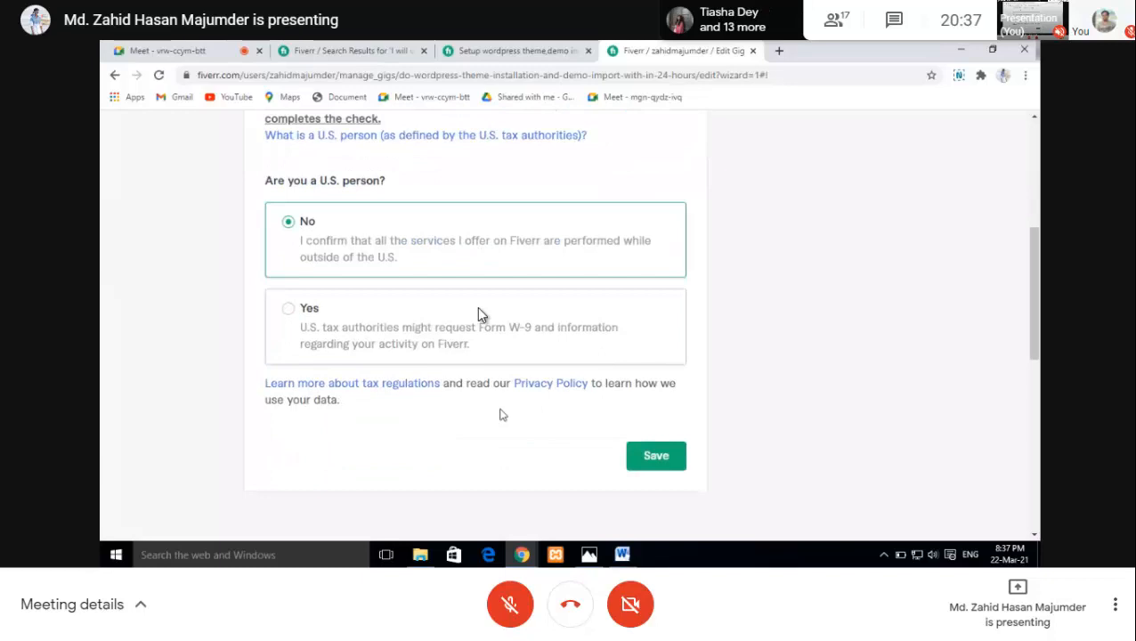
{"action": "scroll", "coordinate": [496, 415], "scroll_direction": "down", "scroll_amount": 1}
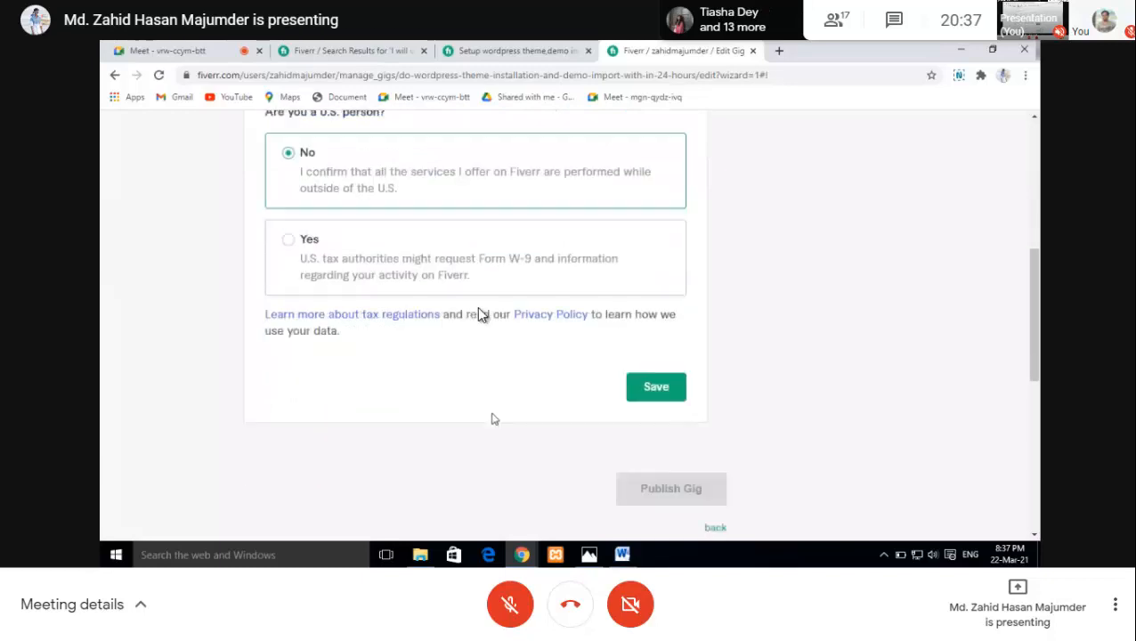
{"action": "left_click", "coordinate": [672, 393]}
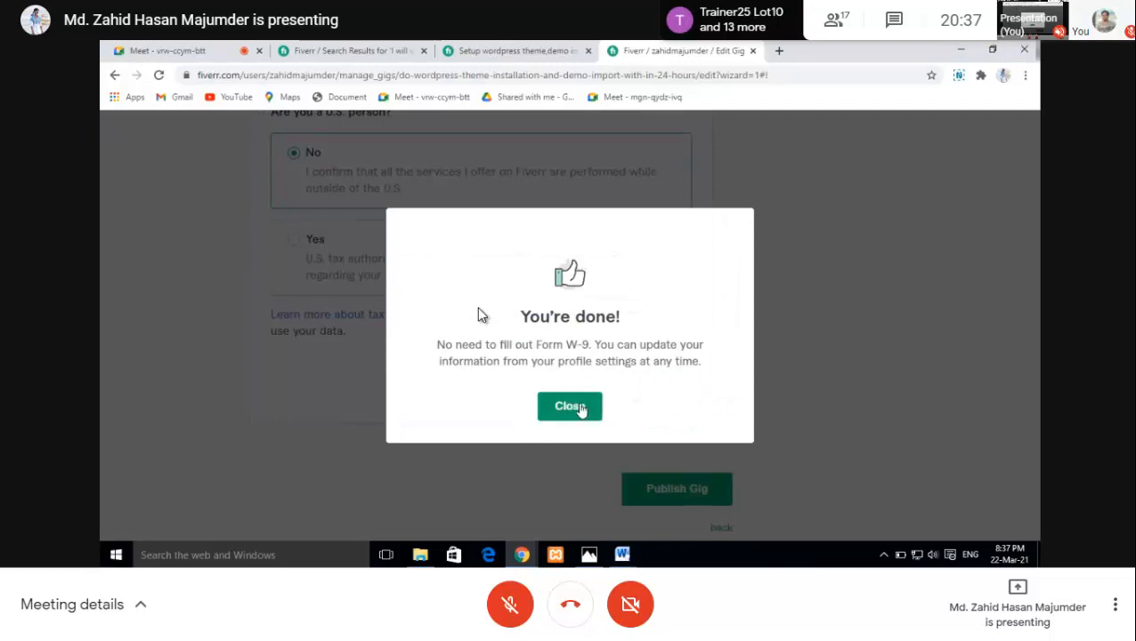
{"action": "left_click", "coordinate": [577, 407]}
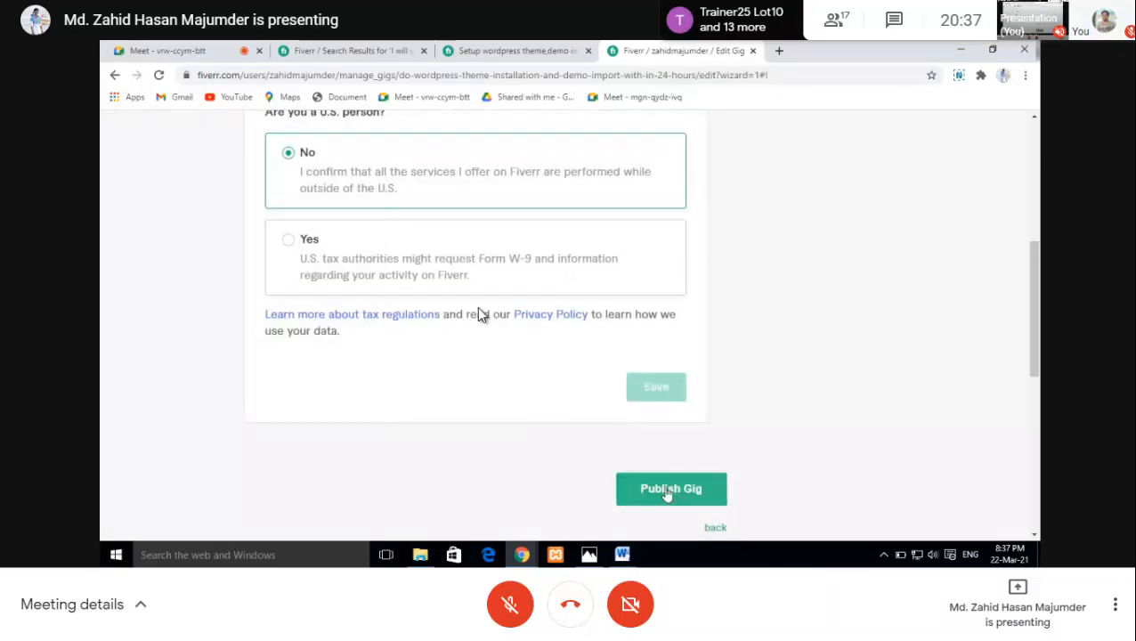
Step: Save the gig and open its preview page to view the title, gallery and packages
{"action": "scroll", "coordinate": [877, 477], "scroll_direction": "down", "scroll_amount": 3}
{"action": "scroll", "coordinate": [876, 477], "scroll_direction": "up", "scroll_amount": 3}
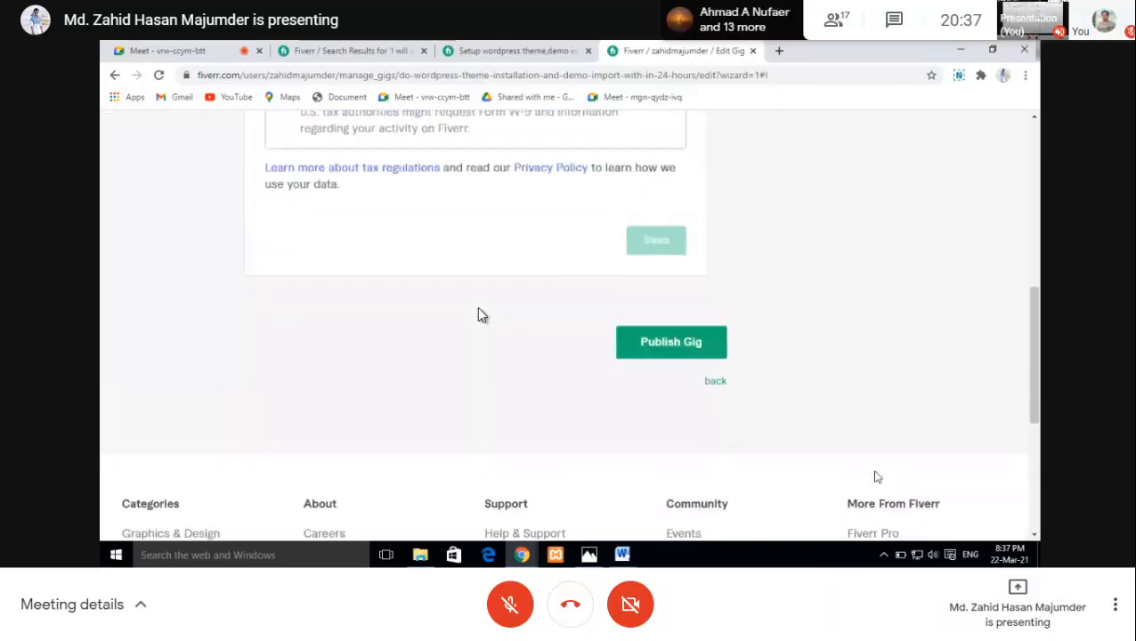
{"action": "scroll", "coordinate": [876, 477], "scroll_direction": "up", "scroll_amount": 5}
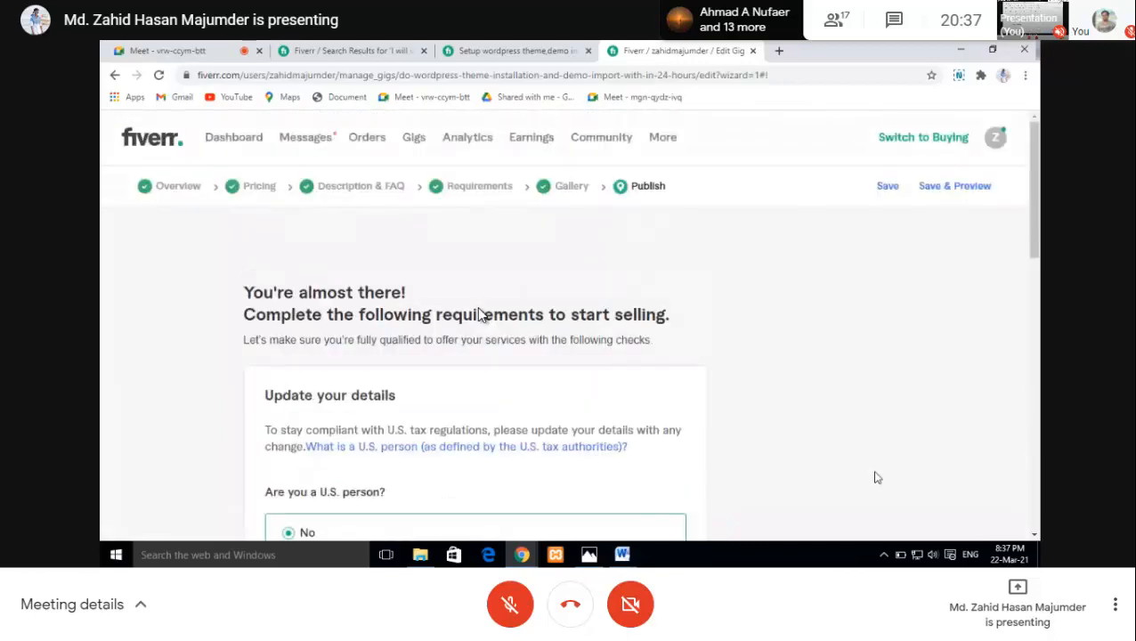
{"action": "scroll", "coordinate": [844, 489], "scroll_direction": "down", "scroll_amount": 4}
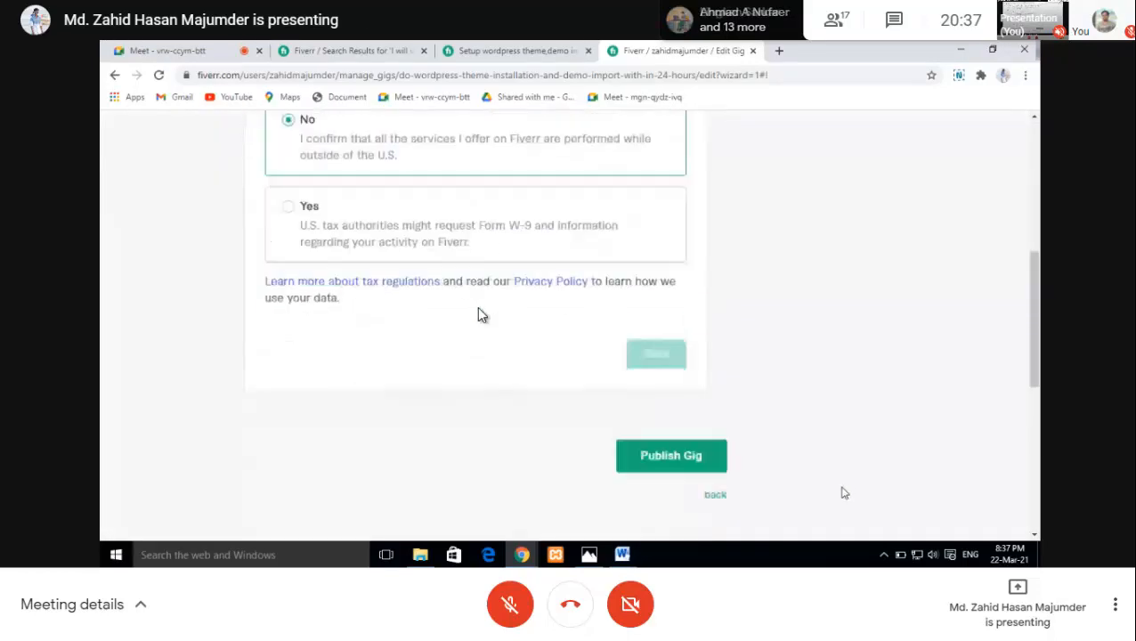
{"action": "scroll", "coordinate": [844, 492], "scroll_direction": "up", "scroll_amount": 2}
{"action": "scroll", "coordinate": [844, 492], "scroll_direction": "up", "scroll_amount": 2}
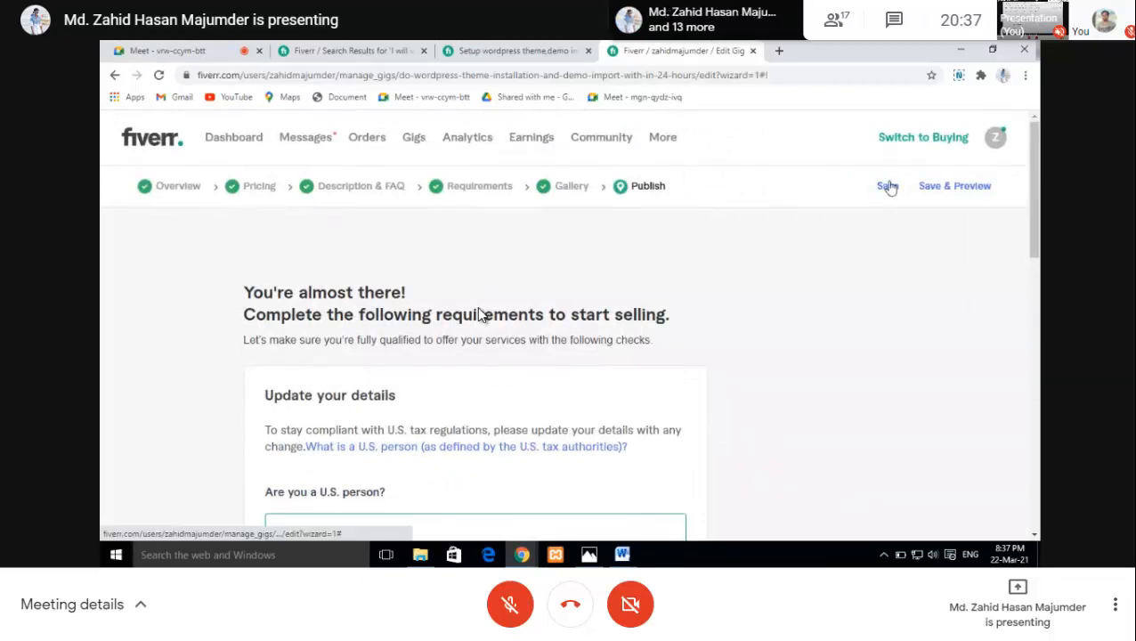
{"action": "left_click", "coordinate": [950, 195]}
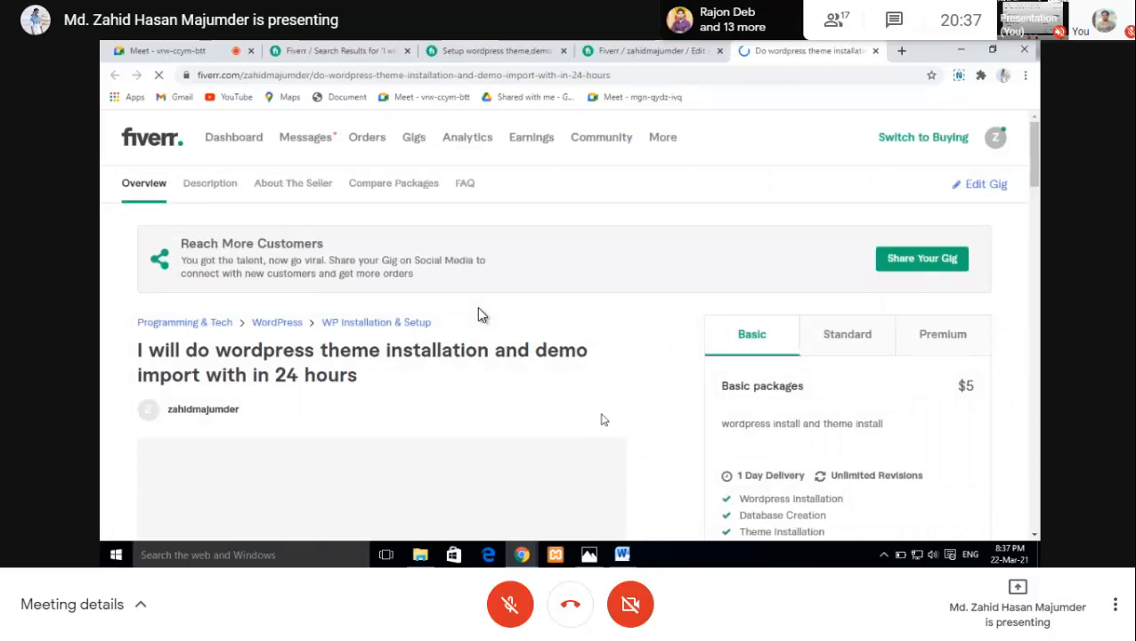
{"action": "scroll", "coordinate": [605, 416], "scroll_direction": "down", "scroll_amount": 2}
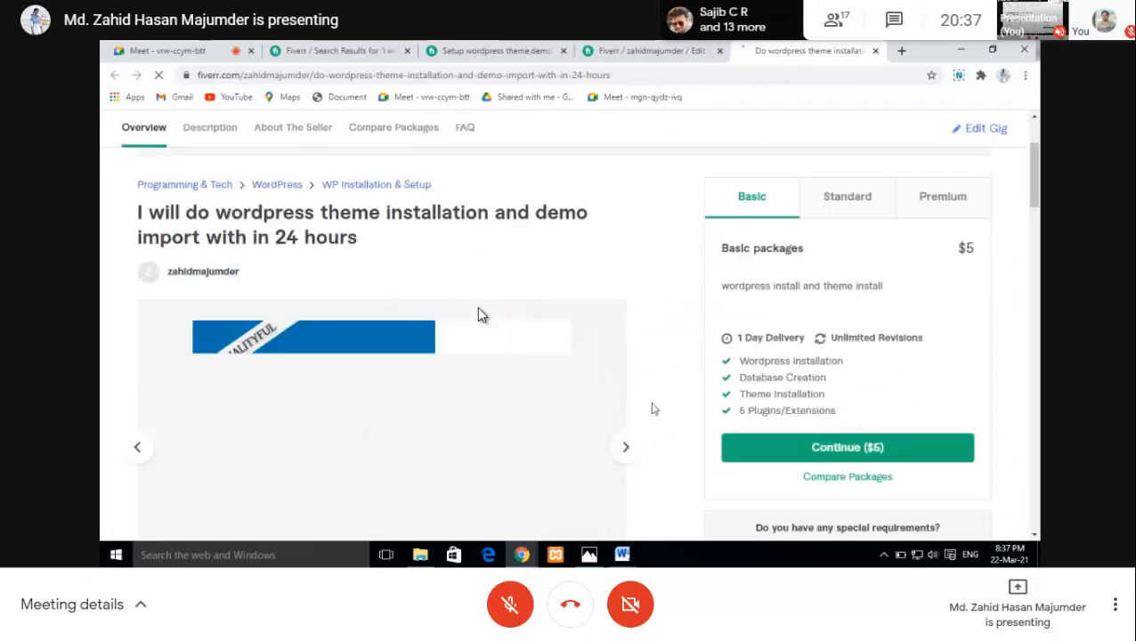
Step: Browse the gallery images on the gig's preview page and return to the main WordPress Expert image
{"action": "scroll", "coordinate": [663, 412], "scroll_direction": "down", "scroll_amount": 1}
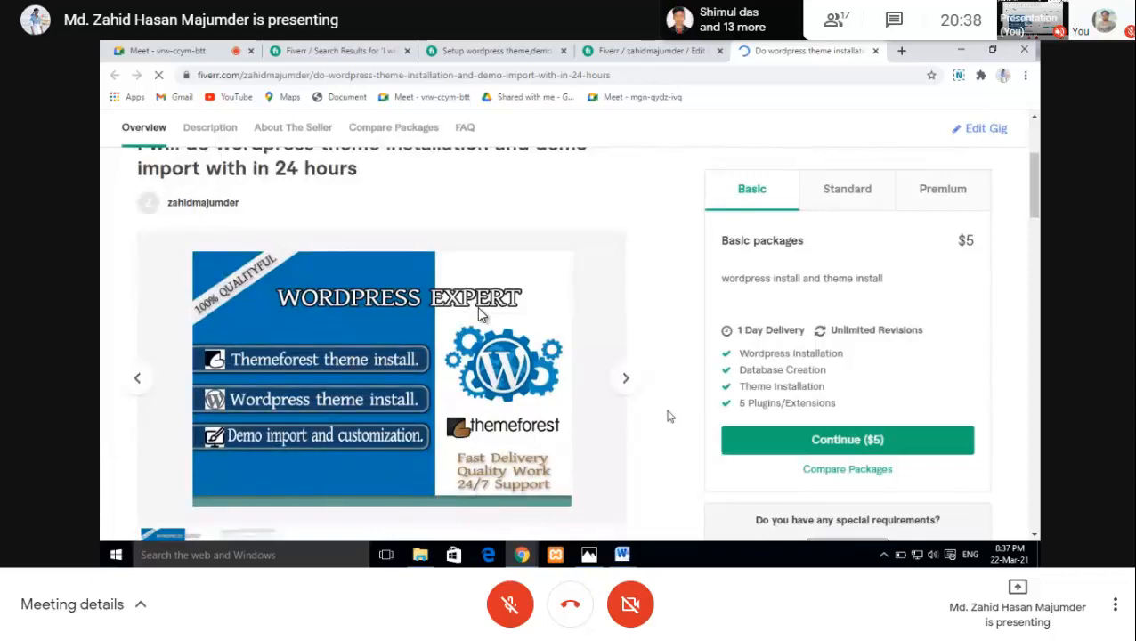
{"action": "left_click", "coordinate": [626, 381]}
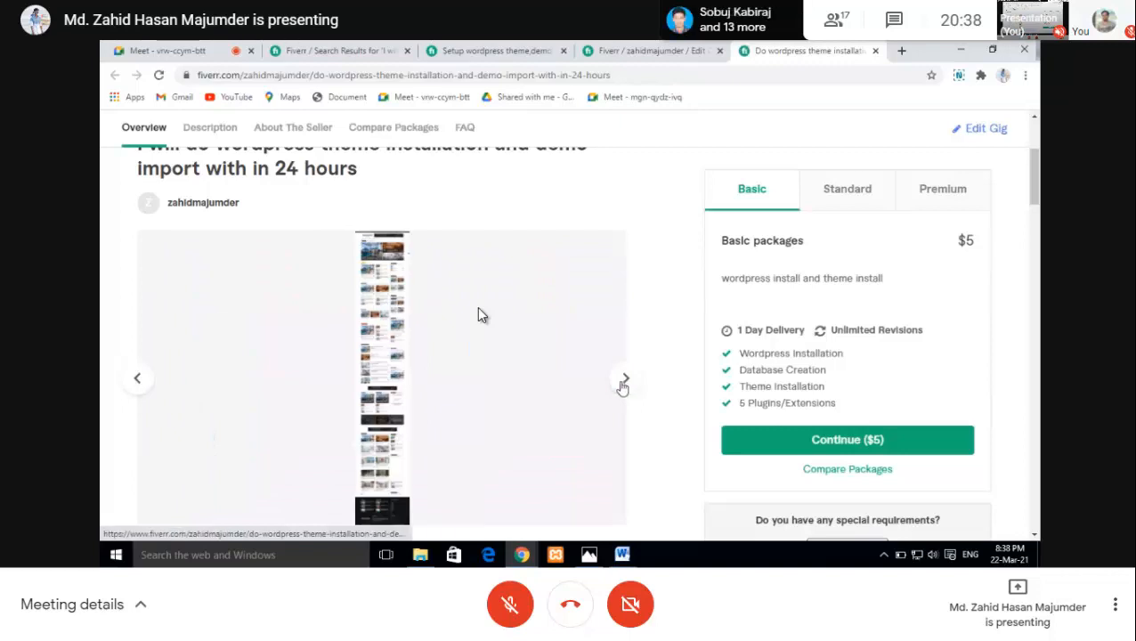
{"action": "left_click", "coordinate": [621, 384]}
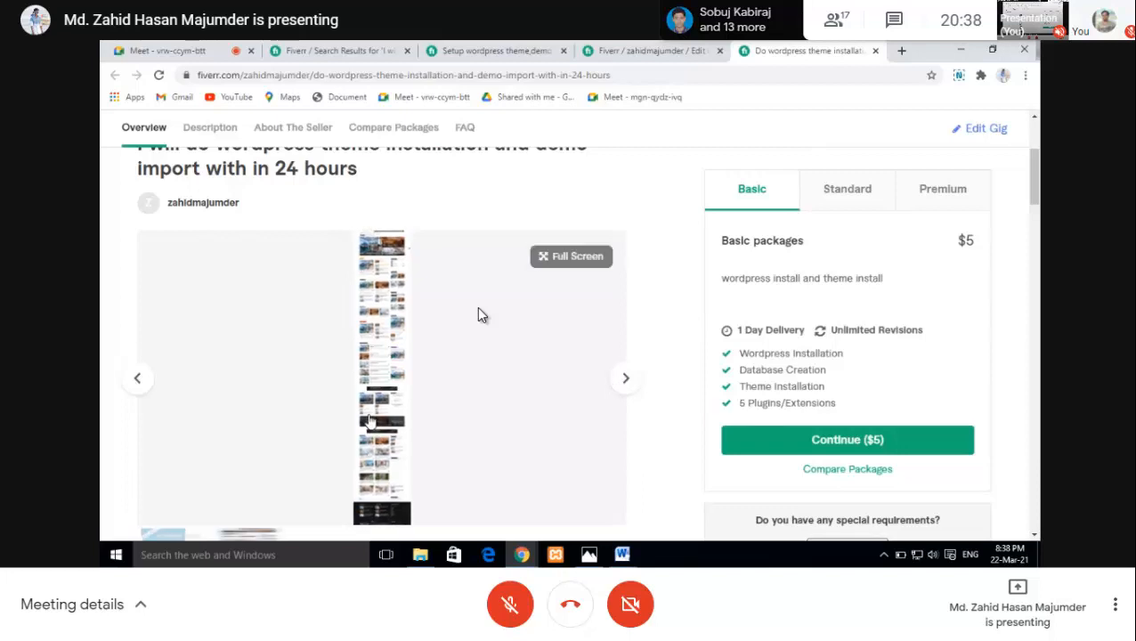
{"action": "left_click", "coordinate": [140, 384]}
{"action": "scroll", "coordinate": [569, 320], "scroll_direction": "down", "scroll_amount": 1}
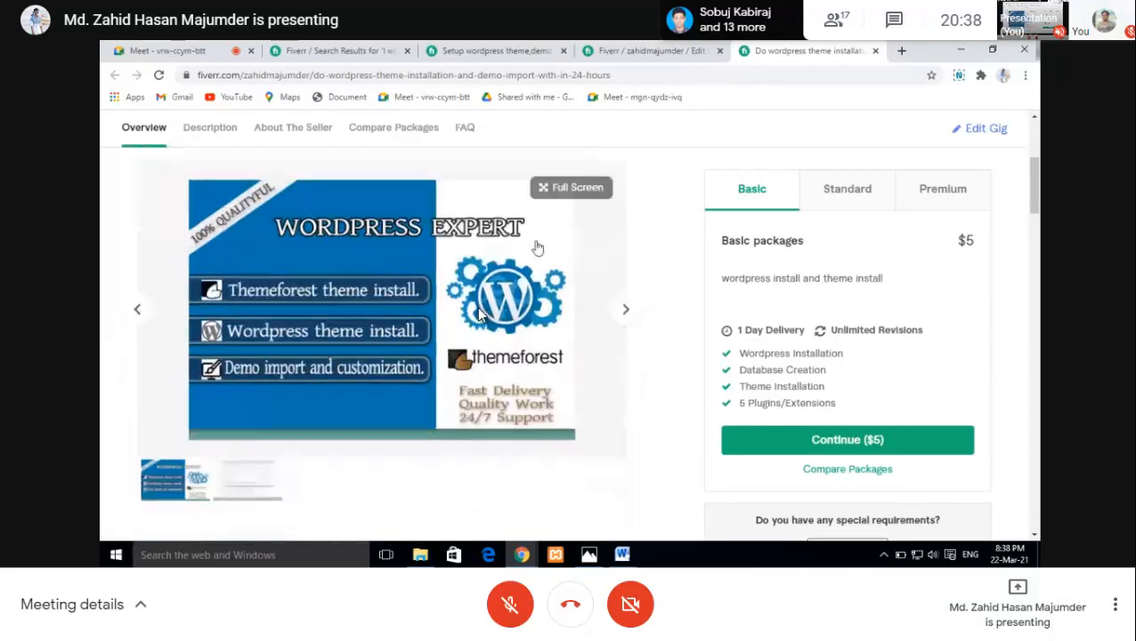
Step: Review the gig's description, its specialization and plugin lists, and the seller profile on the preview page
{"action": "scroll", "coordinate": [536, 248], "scroll_direction": "up", "scroll_amount": 5}
{"action": "scroll", "coordinate": [525, 383], "scroll_direction": "down", "scroll_amount": 8}
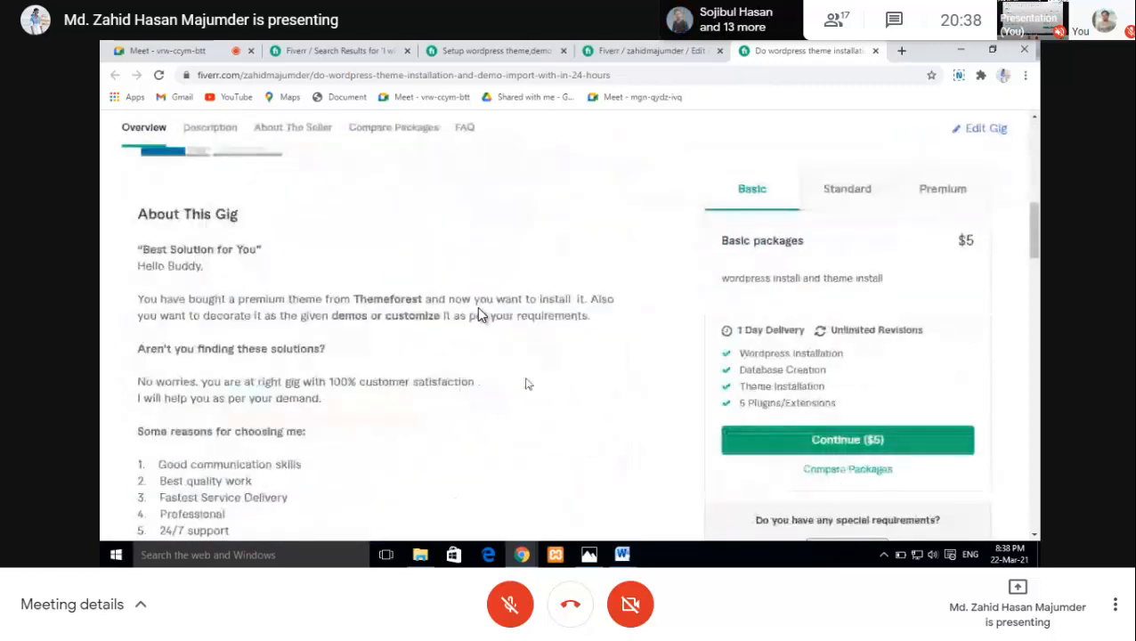
{"action": "scroll", "coordinate": [525, 384], "scroll_direction": "down", "scroll_amount": 3}
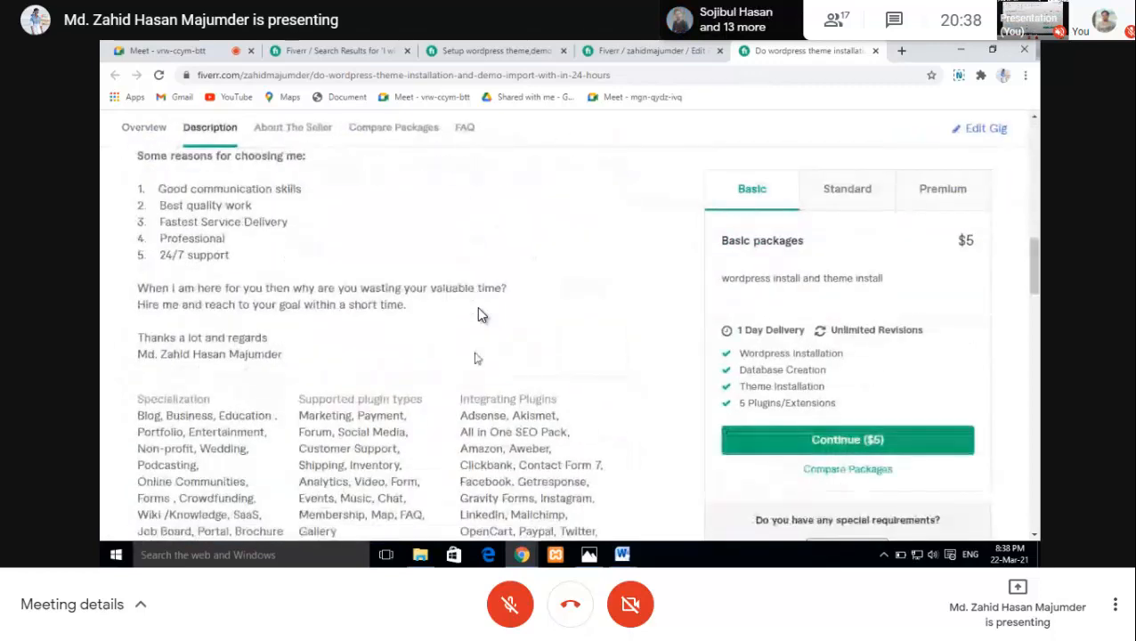
{"action": "scroll", "coordinate": [476, 358], "scroll_direction": "down", "scroll_amount": 1}
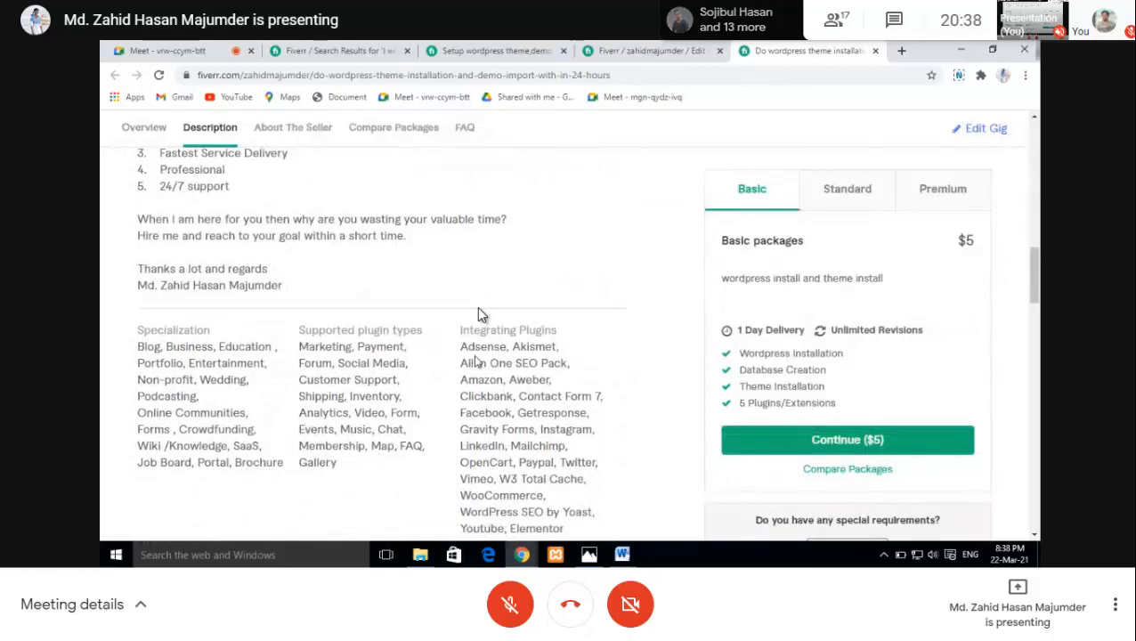
{"action": "scroll", "coordinate": [477, 362], "scroll_direction": "down", "scroll_amount": 6}
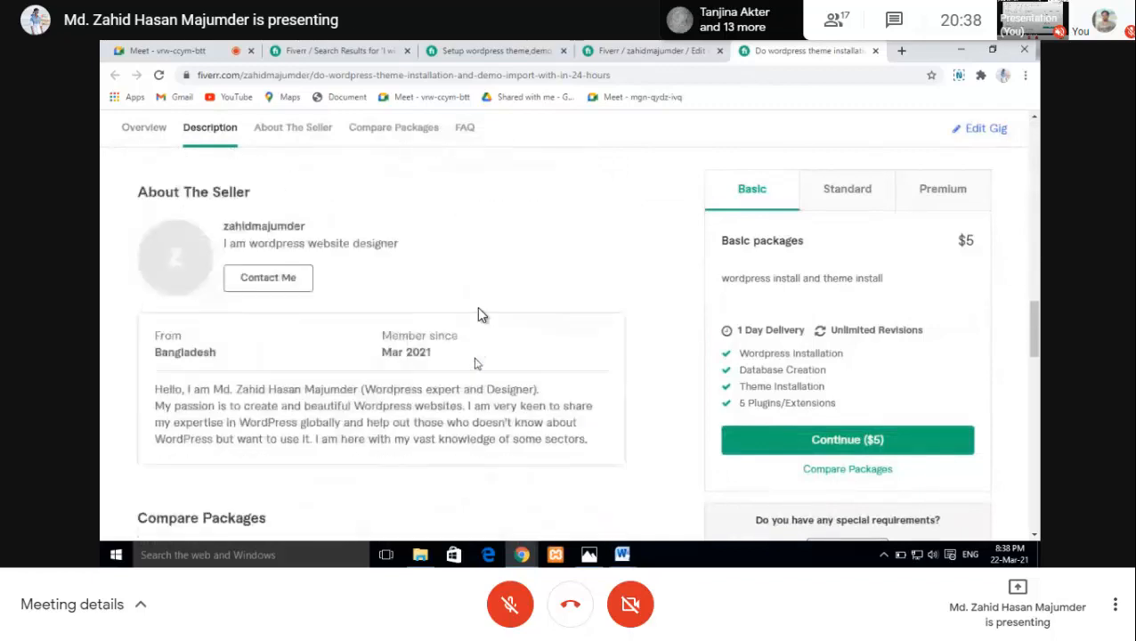
{"action": "scroll", "coordinate": [476, 363], "scroll_direction": "down", "scroll_amount": 1}
{"action": "scroll", "coordinate": [480, 313], "scroll_direction": "up", "scroll_amount": 4}
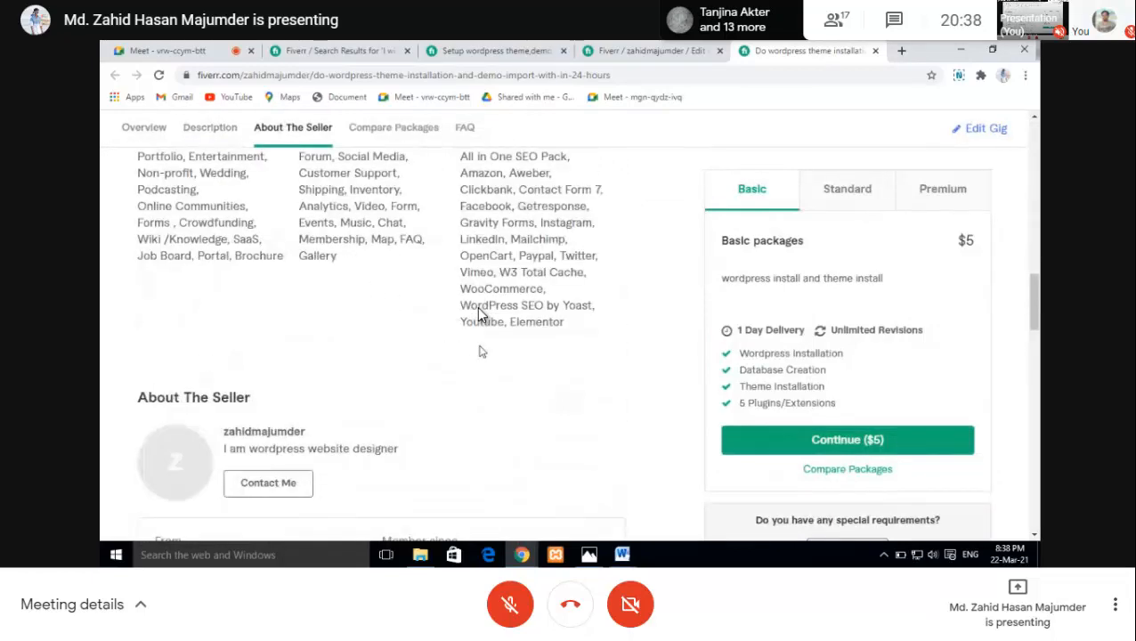
{"action": "scroll", "coordinate": [480, 313], "scroll_direction": "down", "scroll_amount": 2}
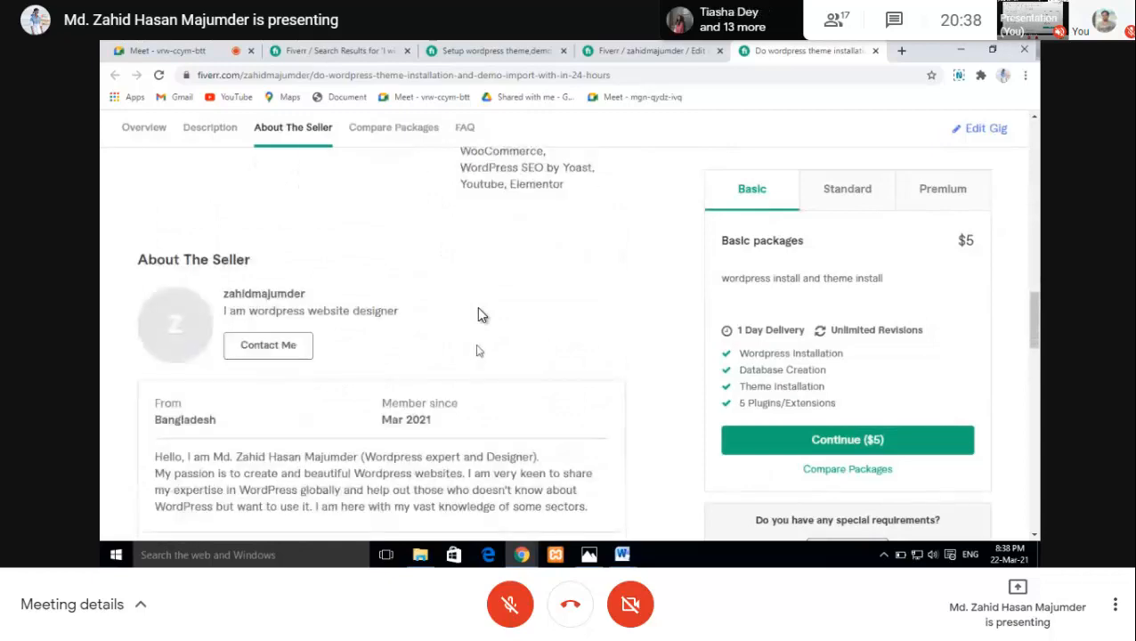
{"action": "scroll", "coordinate": [479, 315], "scroll_direction": "down", "scroll_amount": 1}
{"action": "scroll", "coordinate": [479, 315], "scroll_direction": "up", "scroll_amount": 15}
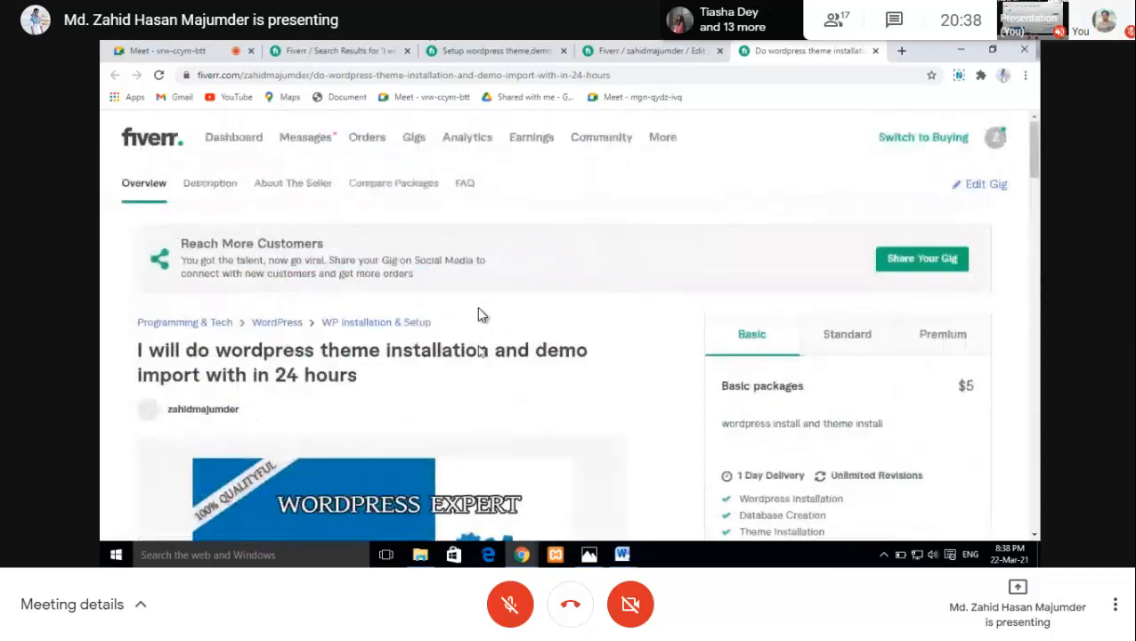
Step: Check the gig's title, main image and Basic package once more, and close the gig preview page
{"action": "scroll", "coordinate": [479, 315], "scroll_direction": "down", "scroll_amount": 3}
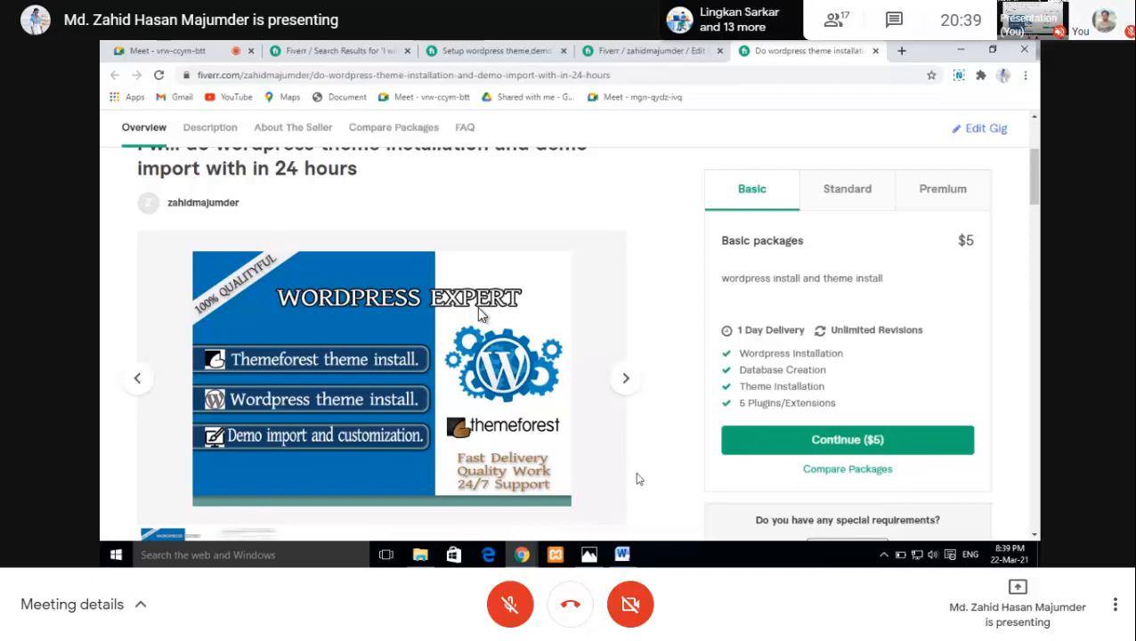
{"action": "mouse_move", "coordinate": [623, 495]}
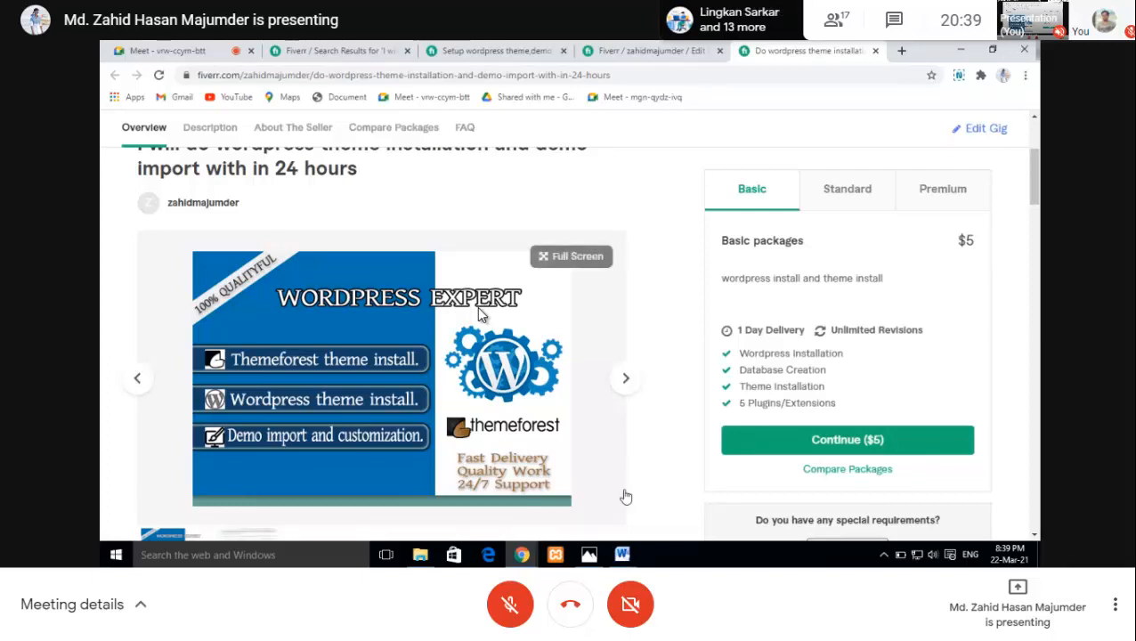
{"action": "scroll", "coordinate": [623, 492], "scroll_direction": "down", "scroll_amount": 1}
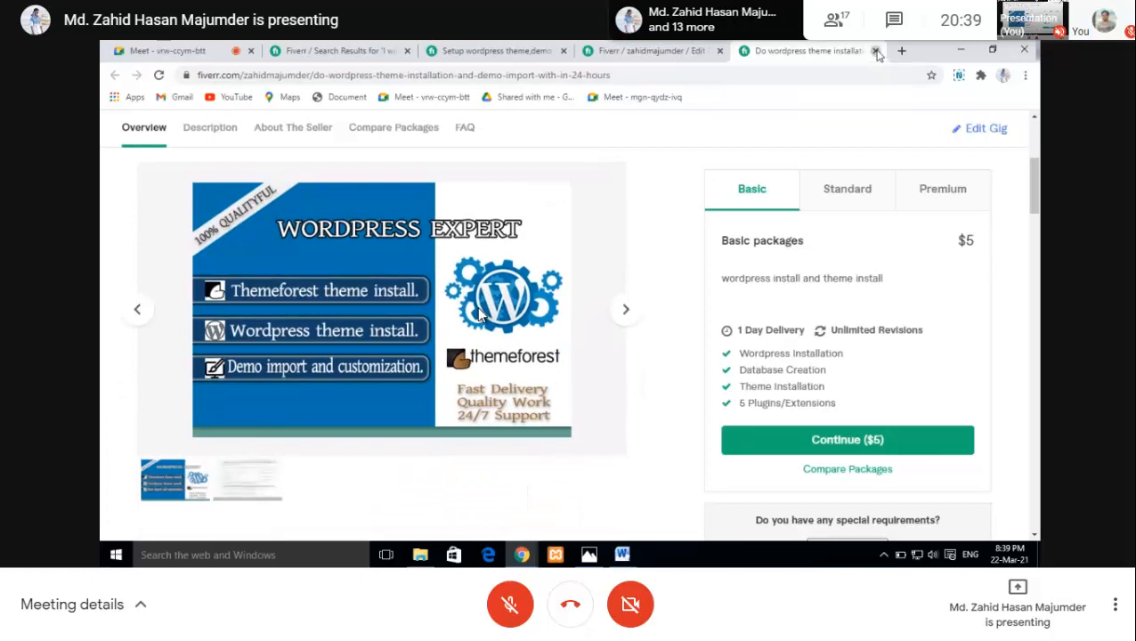
{"action": "left_click", "coordinate": [877, 52]}
Step: Look over the sharing options and suggested courses for the live gig, and finish the Publish stage to reach the gig list
{"action": "scroll", "coordinate": [481, 316], "scroll_direction": "down", "scroll_amount": 2}
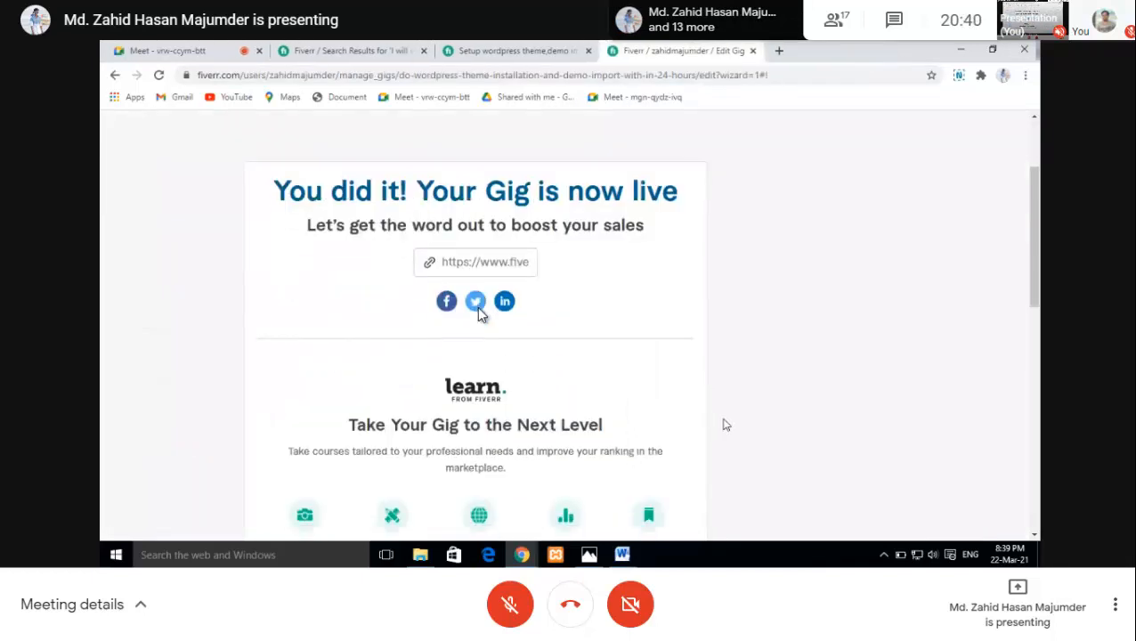
{"action": "scroll", "coordinate": [479, 313], "scroll_direction": "down", "scroll_amount": 3}
{"action": "scroll", "coordinate": [479, 313], "scroll_direction": "up", "scroll_amount": 5}
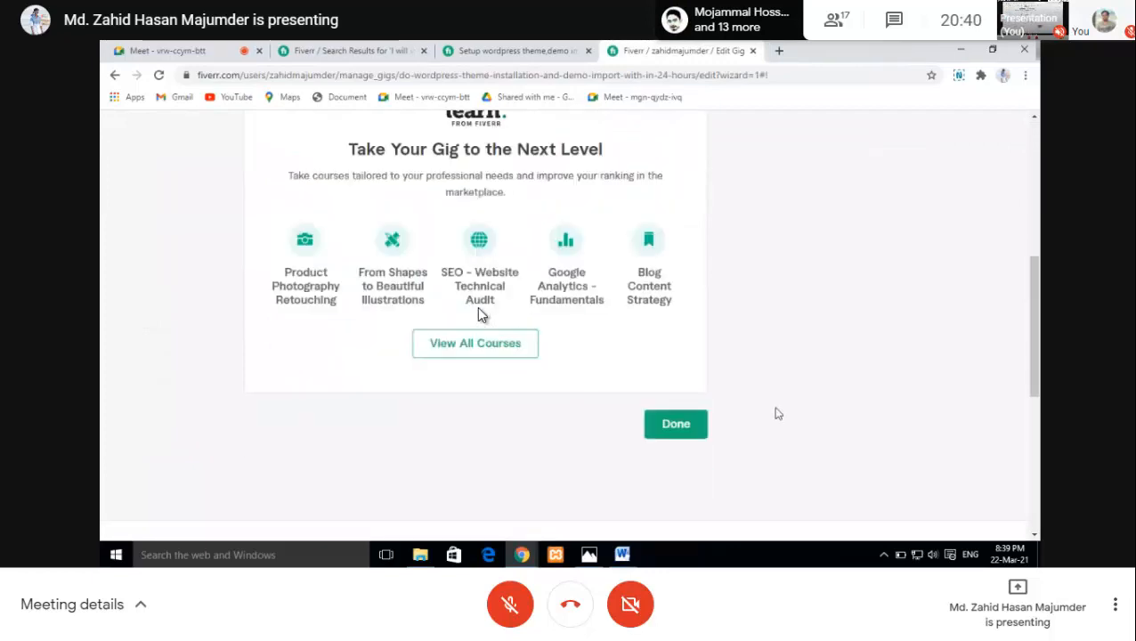
{"action": "scroll", "coordinate": [479, 314], "scroll_direction": "down", "scroll_amount": 7}
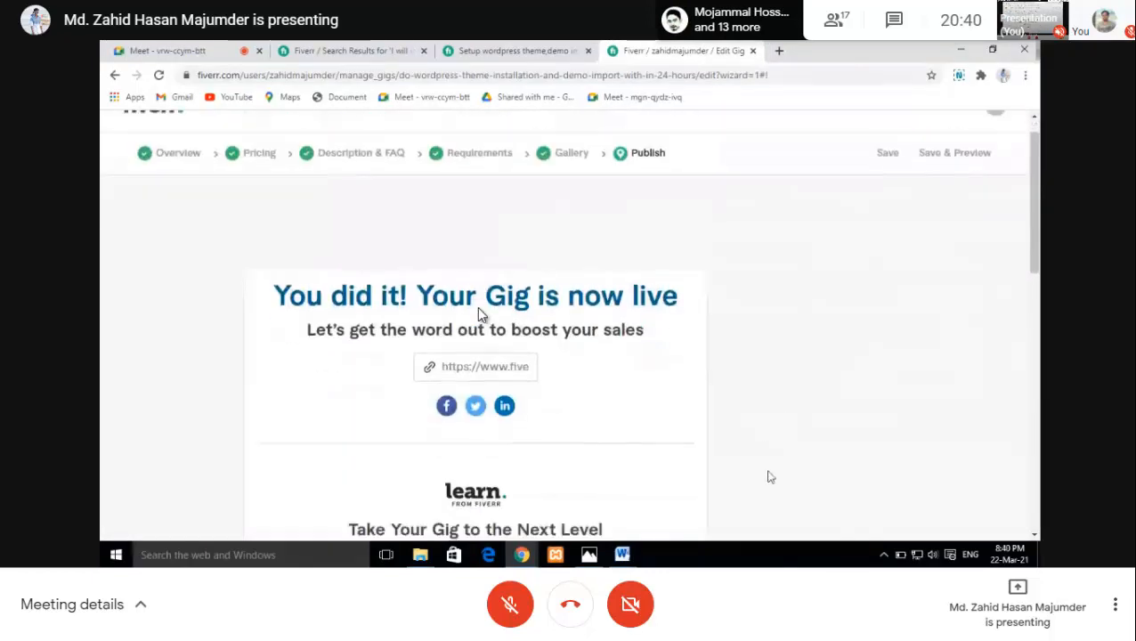
{"action": "scroll", "coordinate": [479, 313], "scroll_direction": "up", "scroll_amount": 7}
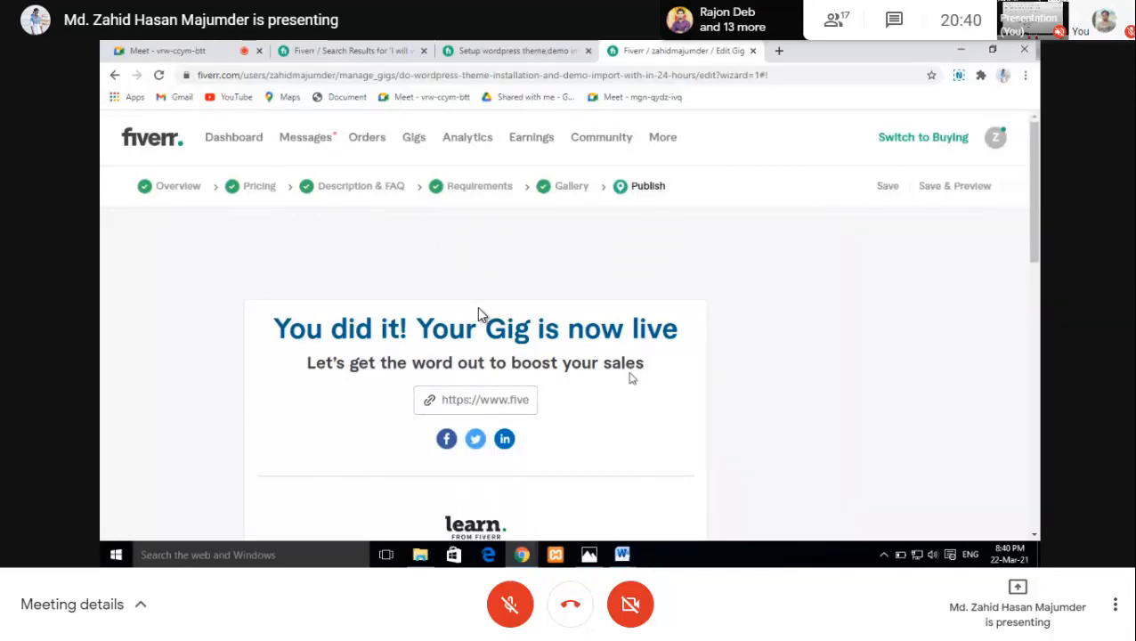
{"action": "scroll", "coordinate": [632, 379], "scroll_direction": "down", "scroll_amount": 1}
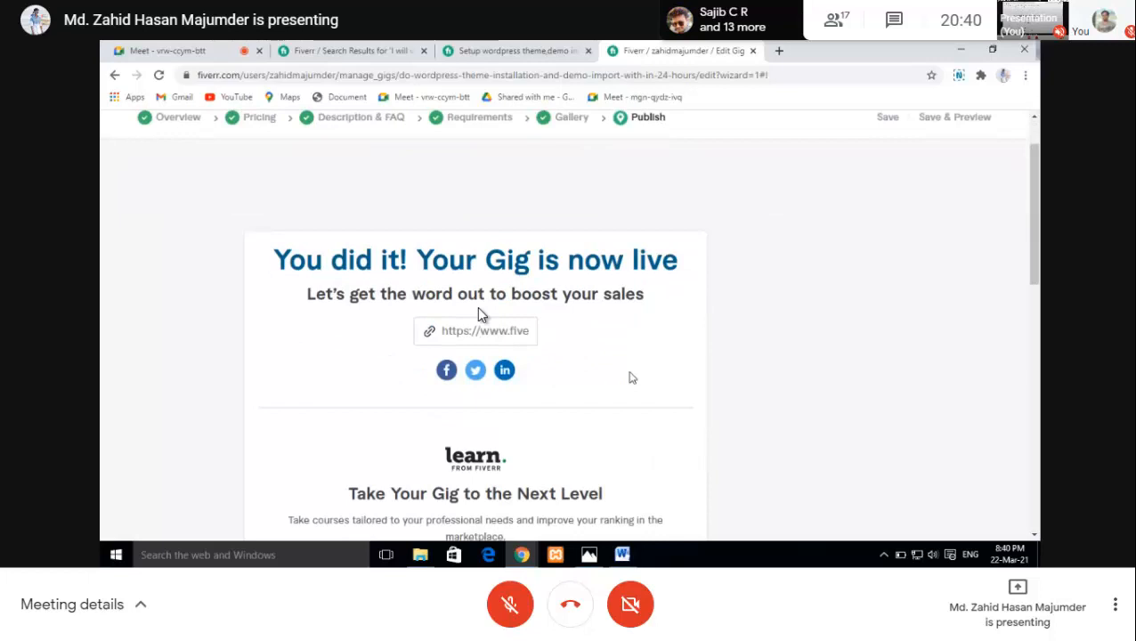
{"action": "scroll", "coordinate": [630, 377], "scroll_direction": "down", "scroll_amount": 1}
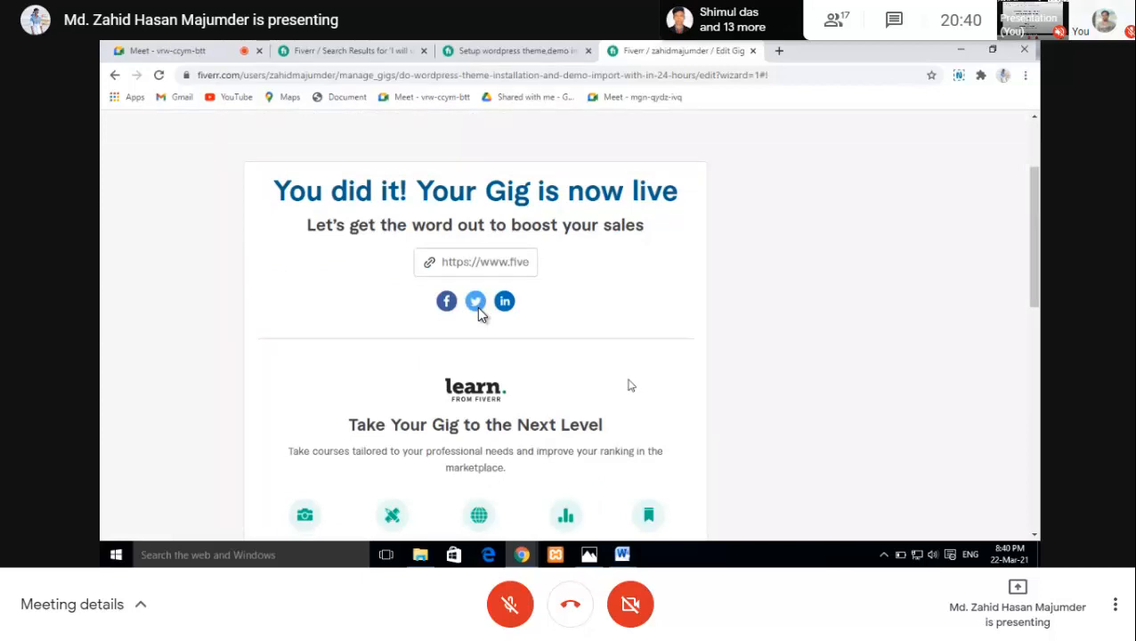
{"action": "scroll", "coordinate": [628, 392], "scroll_direction": "down", "scroll_amount": 2}
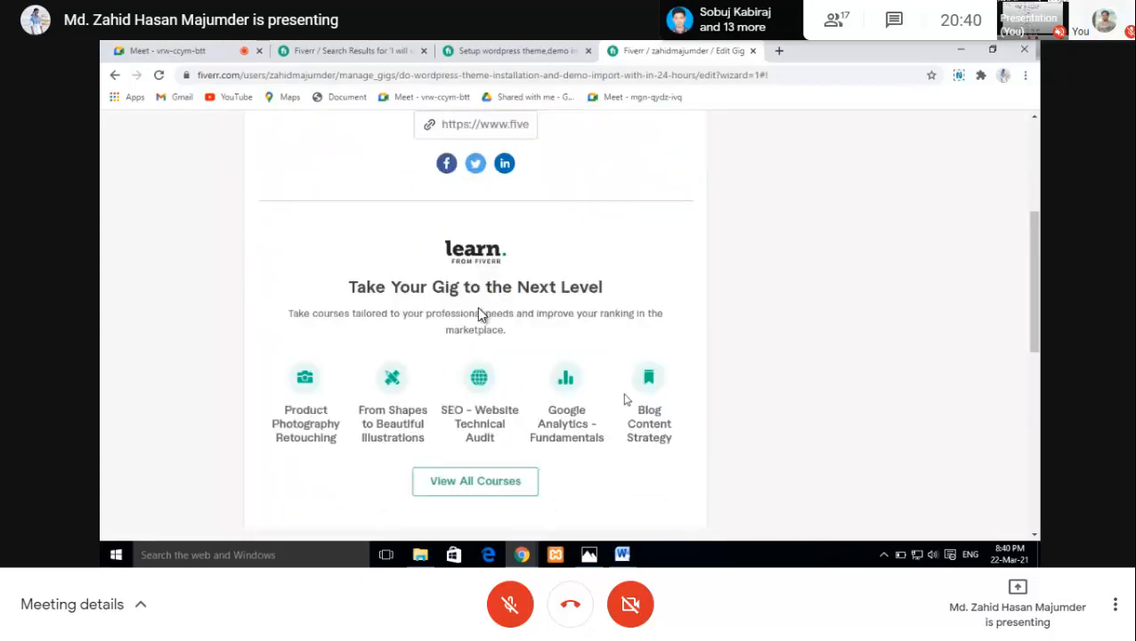
{"action": "scroll", "coordinate": [627, 399], "scroll_direction": "down", "scroll_amount": 3}
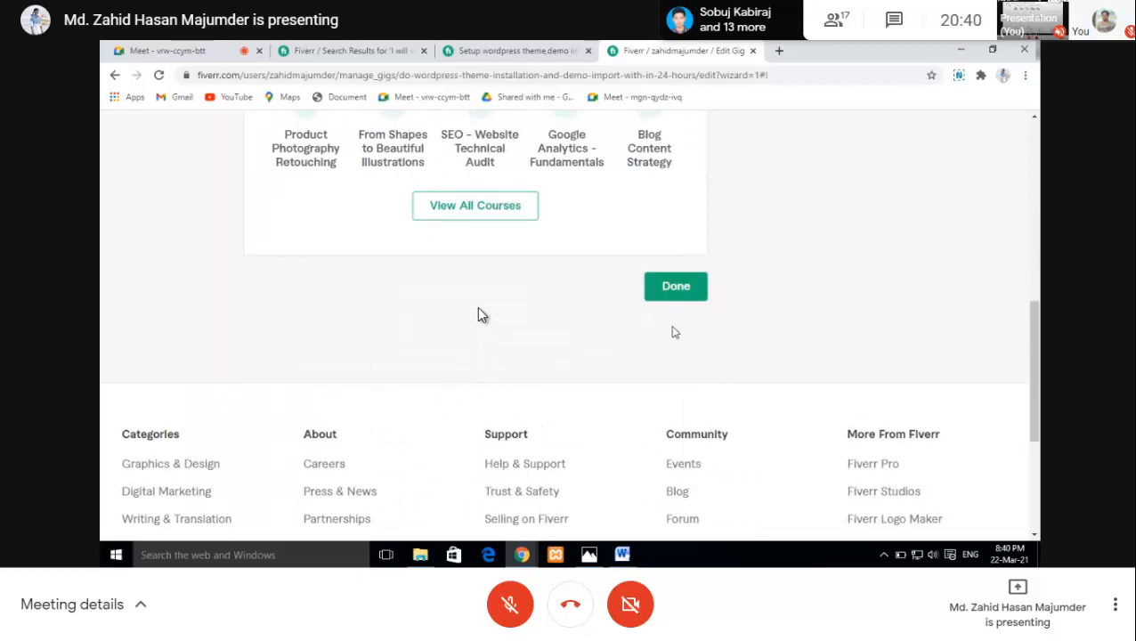
{"action": "left_click", "coordinate": [679, 289]}
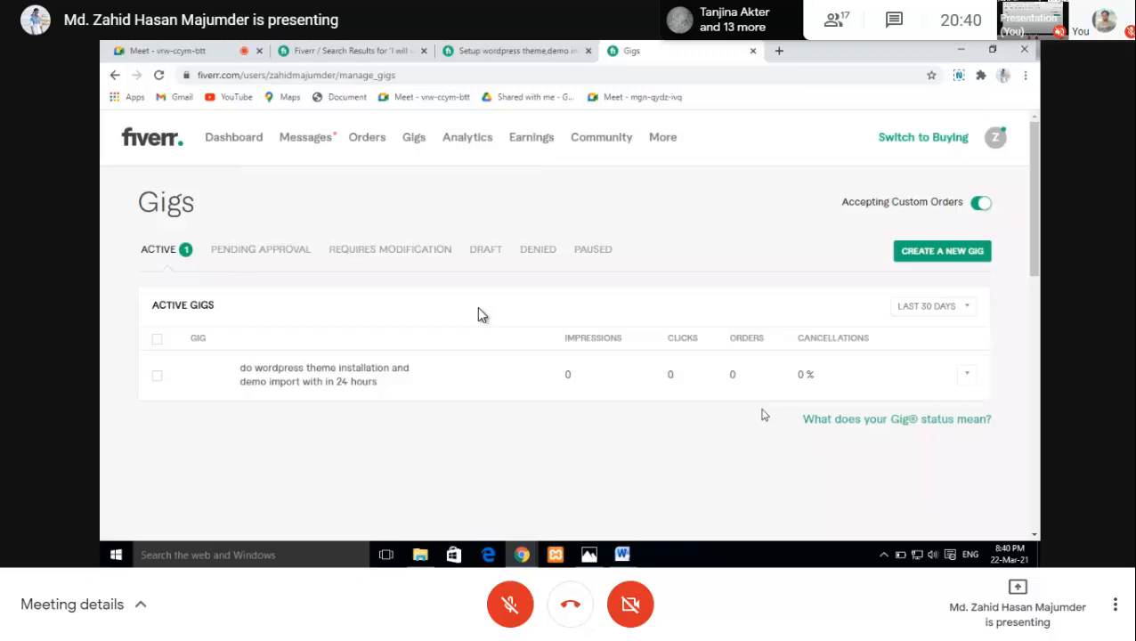
Step: View the available actions for the active WordPress gig and dismiss them without choosing any
{"action": "left_click", "coordinate": [963, 377]}
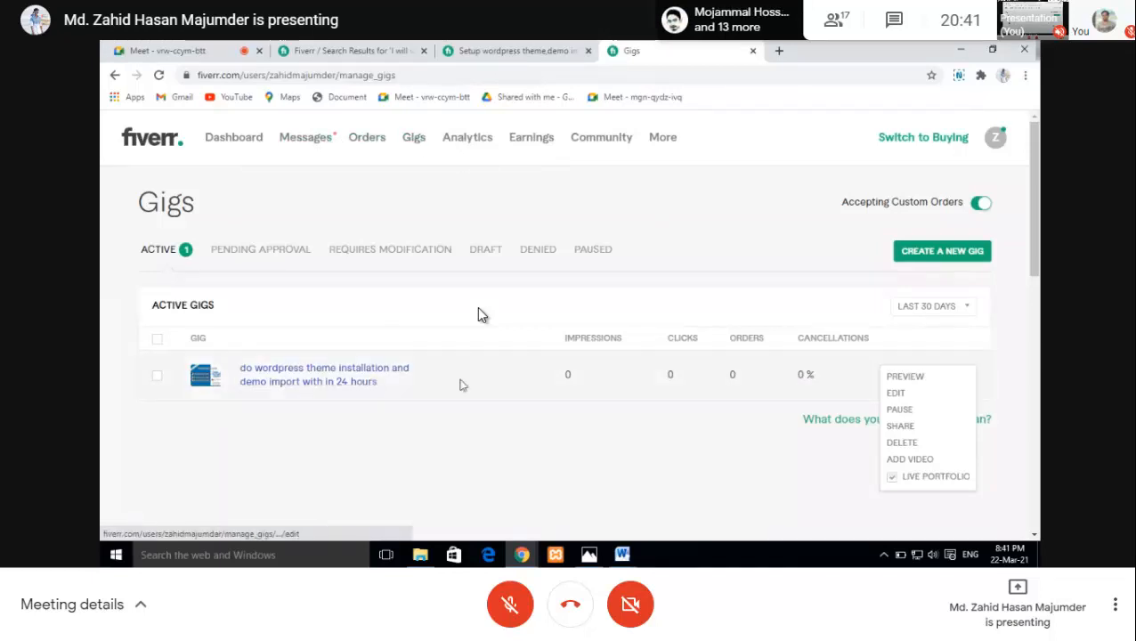
{"action": "left_click", "coordinate": [758, 459]}
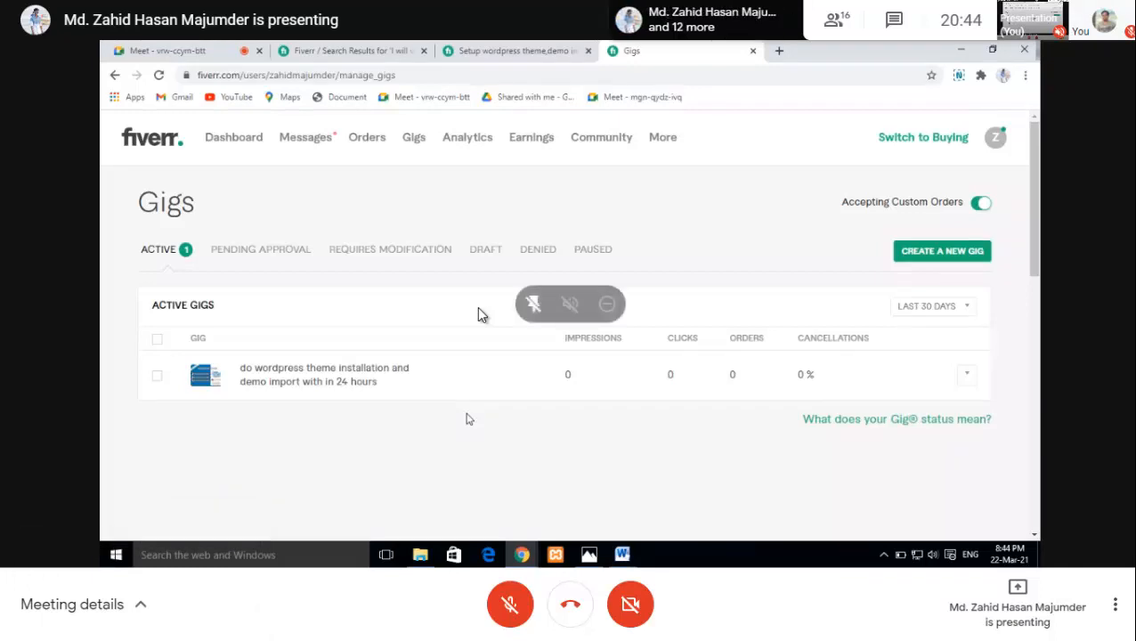
{"action": "key", "text": "F11"}
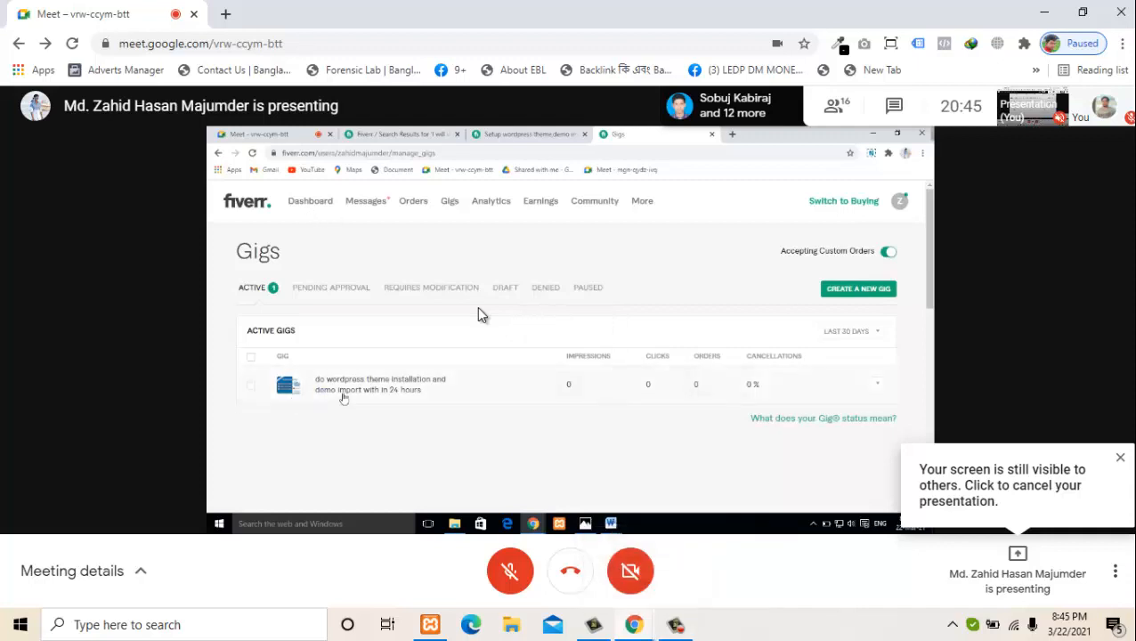
{"action": "key", "text": "alt+Tab"}
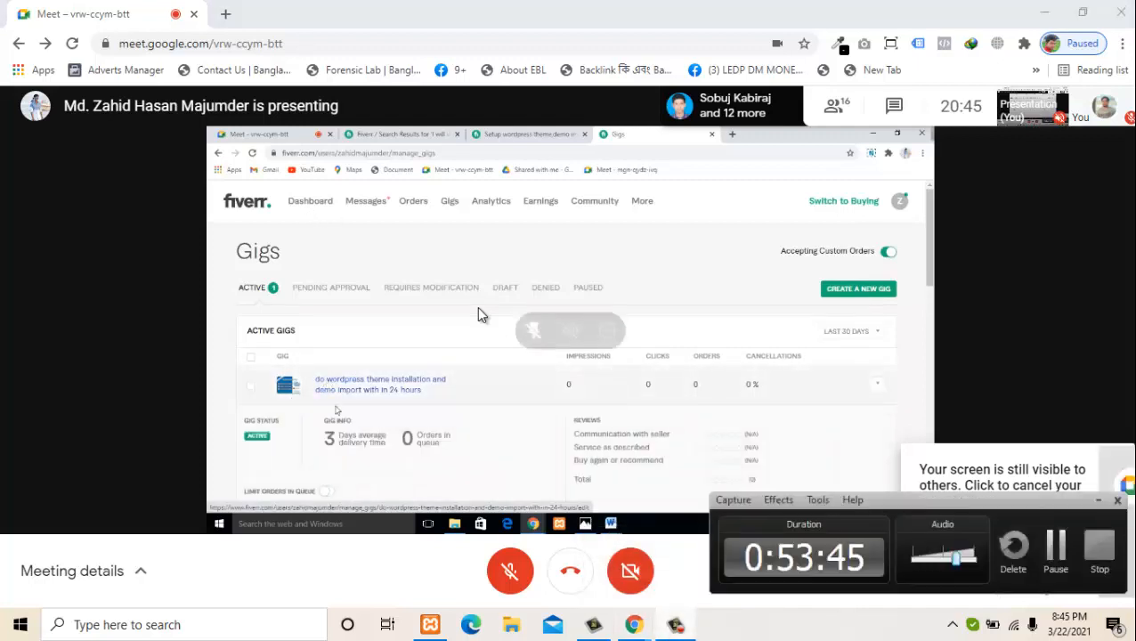